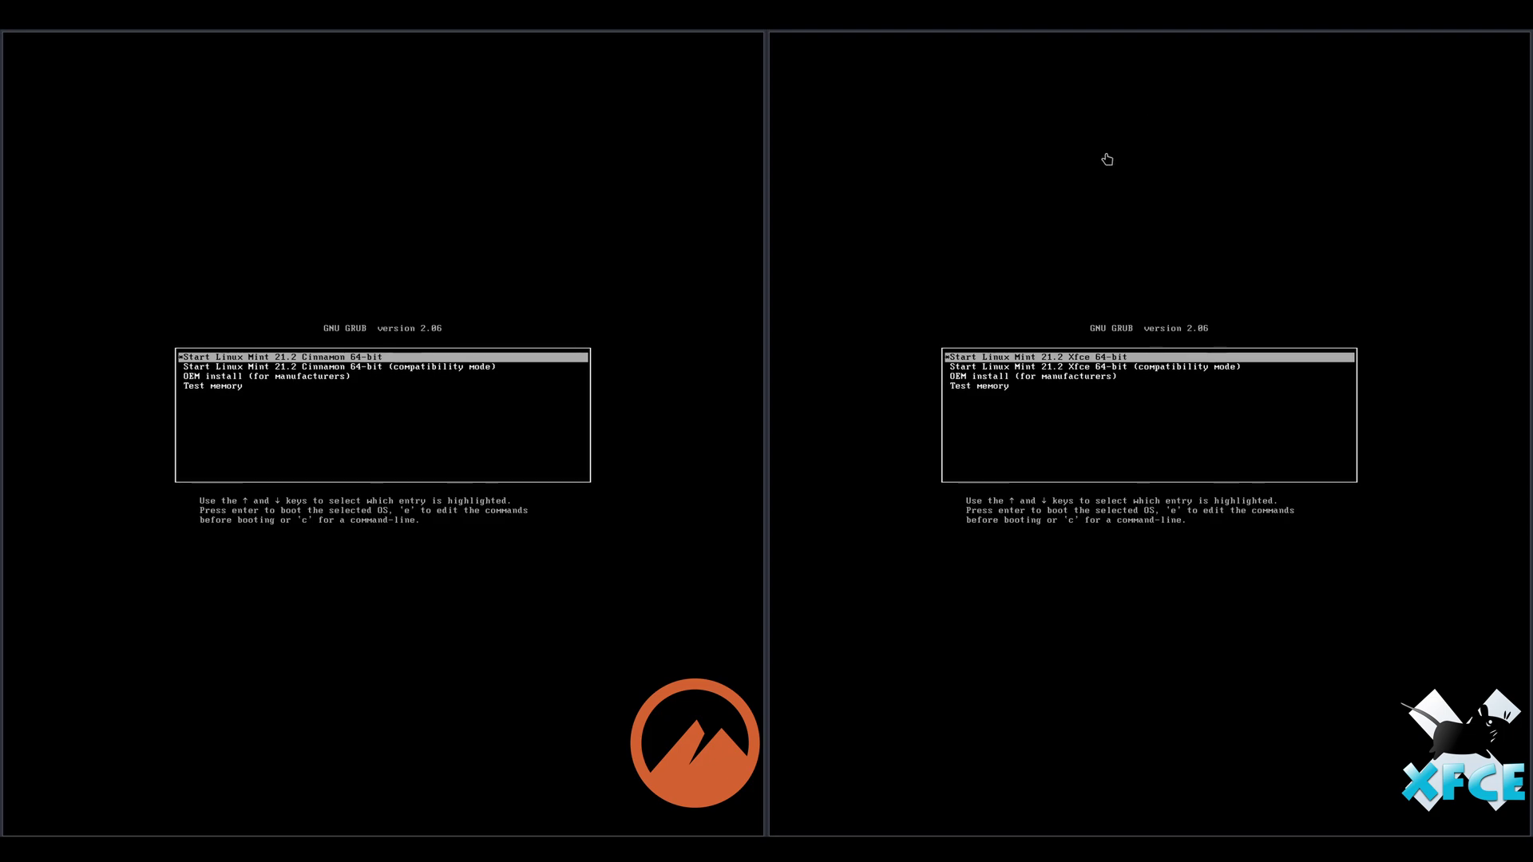
Boot the Cinnamon and Xfce live sessions and launch the Linux Mint installer on each.
{"action": "key", "text": "Return"}
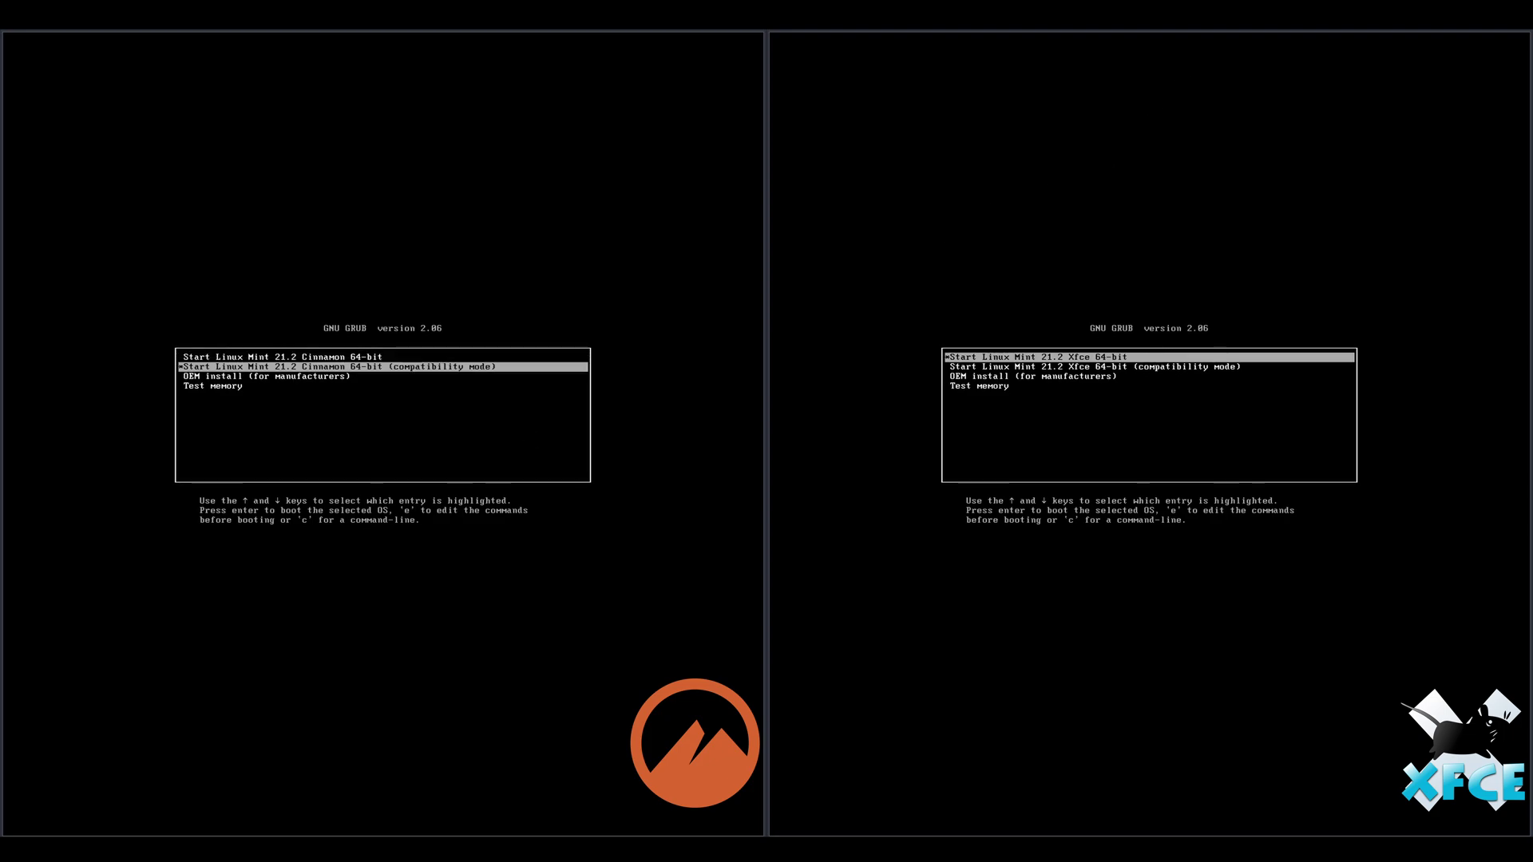
{"action": "key", "text": "Return"}
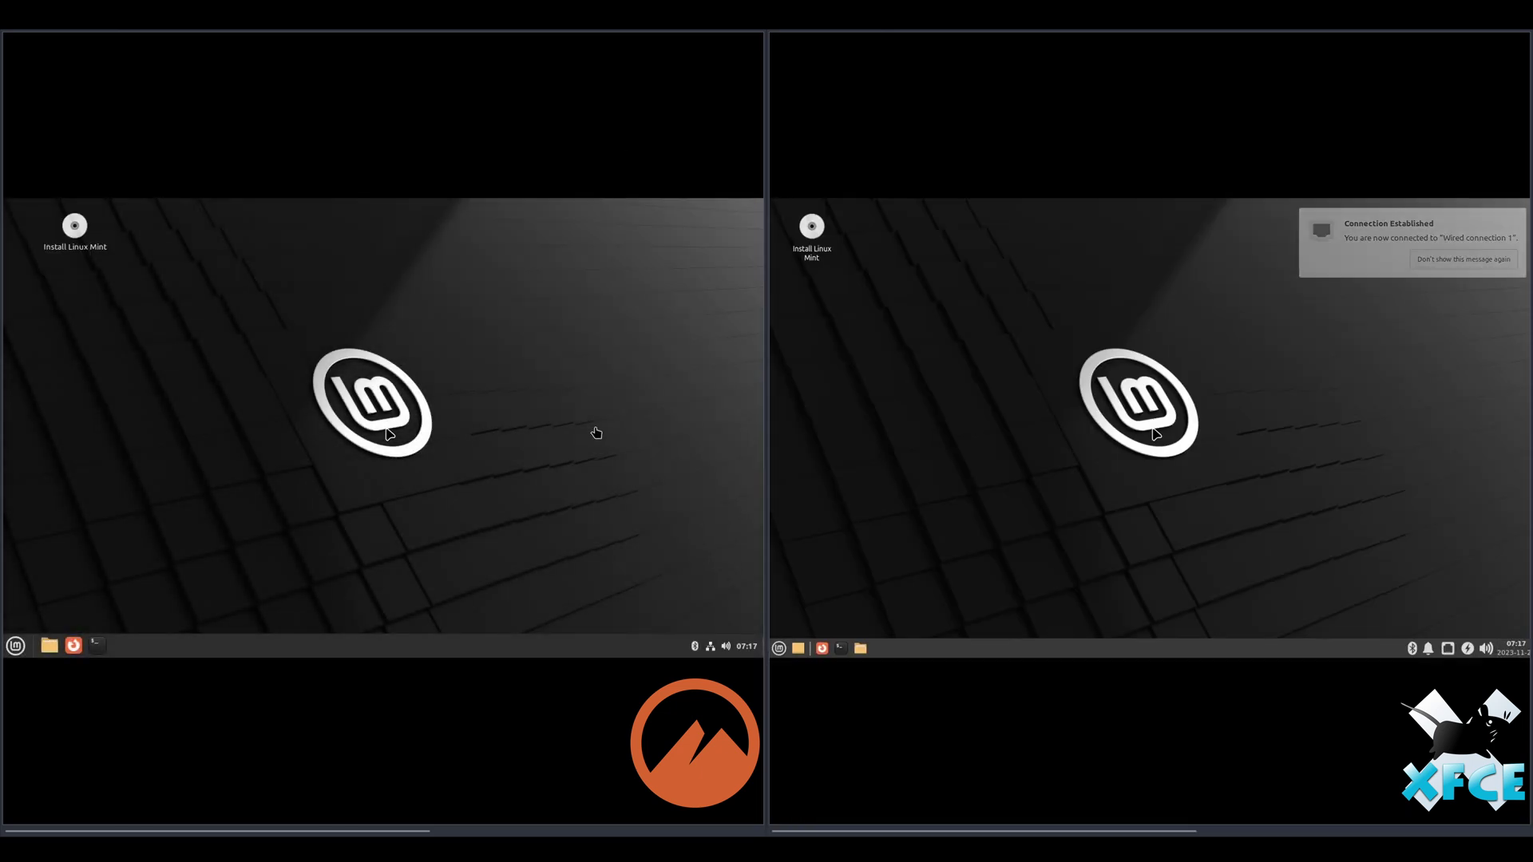
{"action": "left_click", "coordinate": [811, 226]}
{"action": "double_click", "coordinate": [75, 226]}
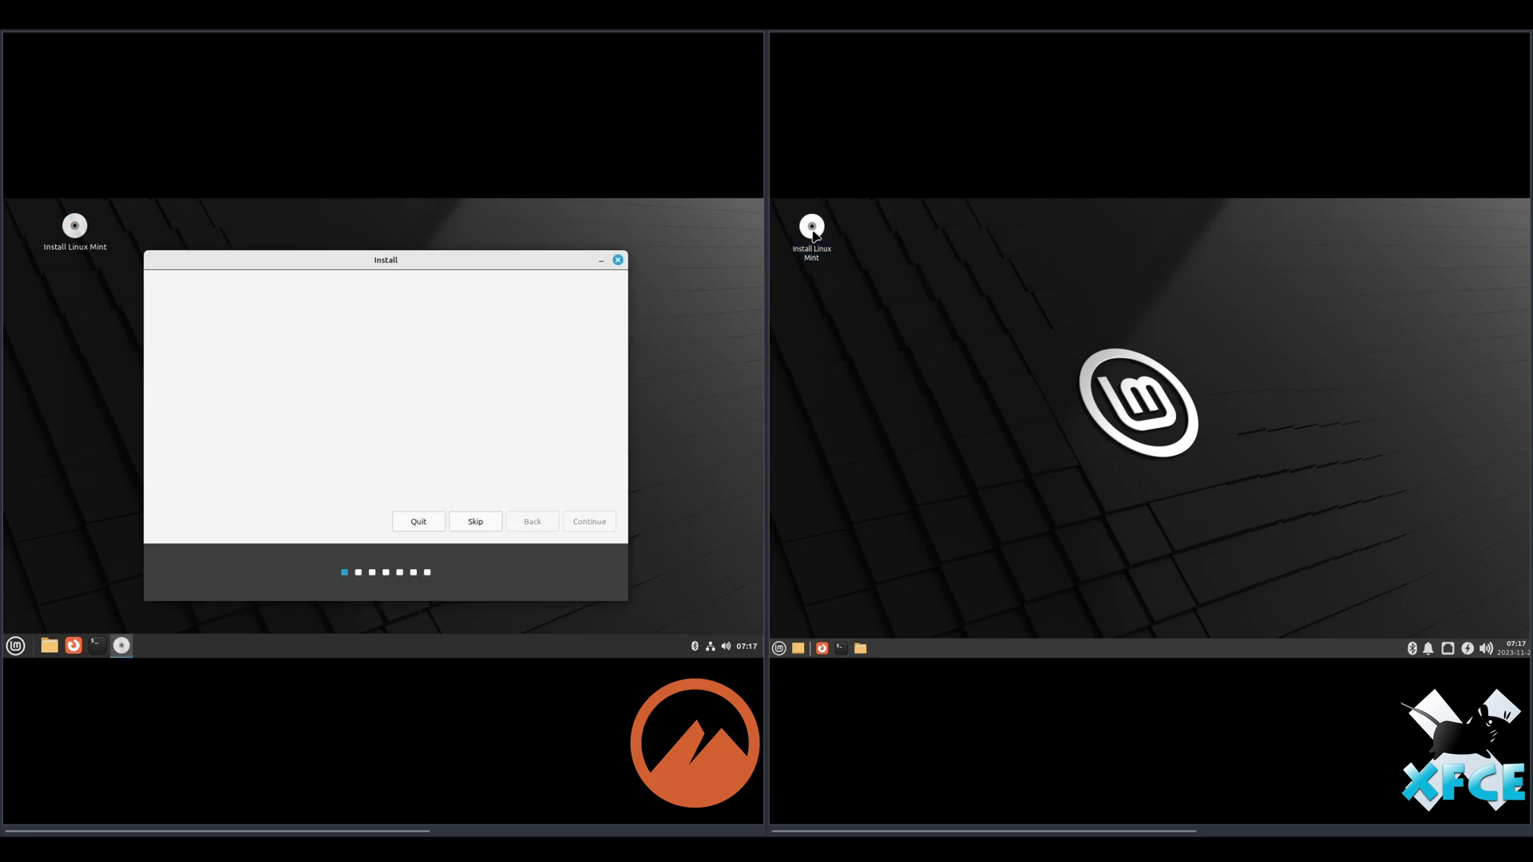
Accept the English (US) keyboard layout and codecs step, then choose Erase disk and Install Now.
{"action": "left_click", "coordinate": [572, 536]}
{"action": "left_click", "coordinate": [572, 537]}
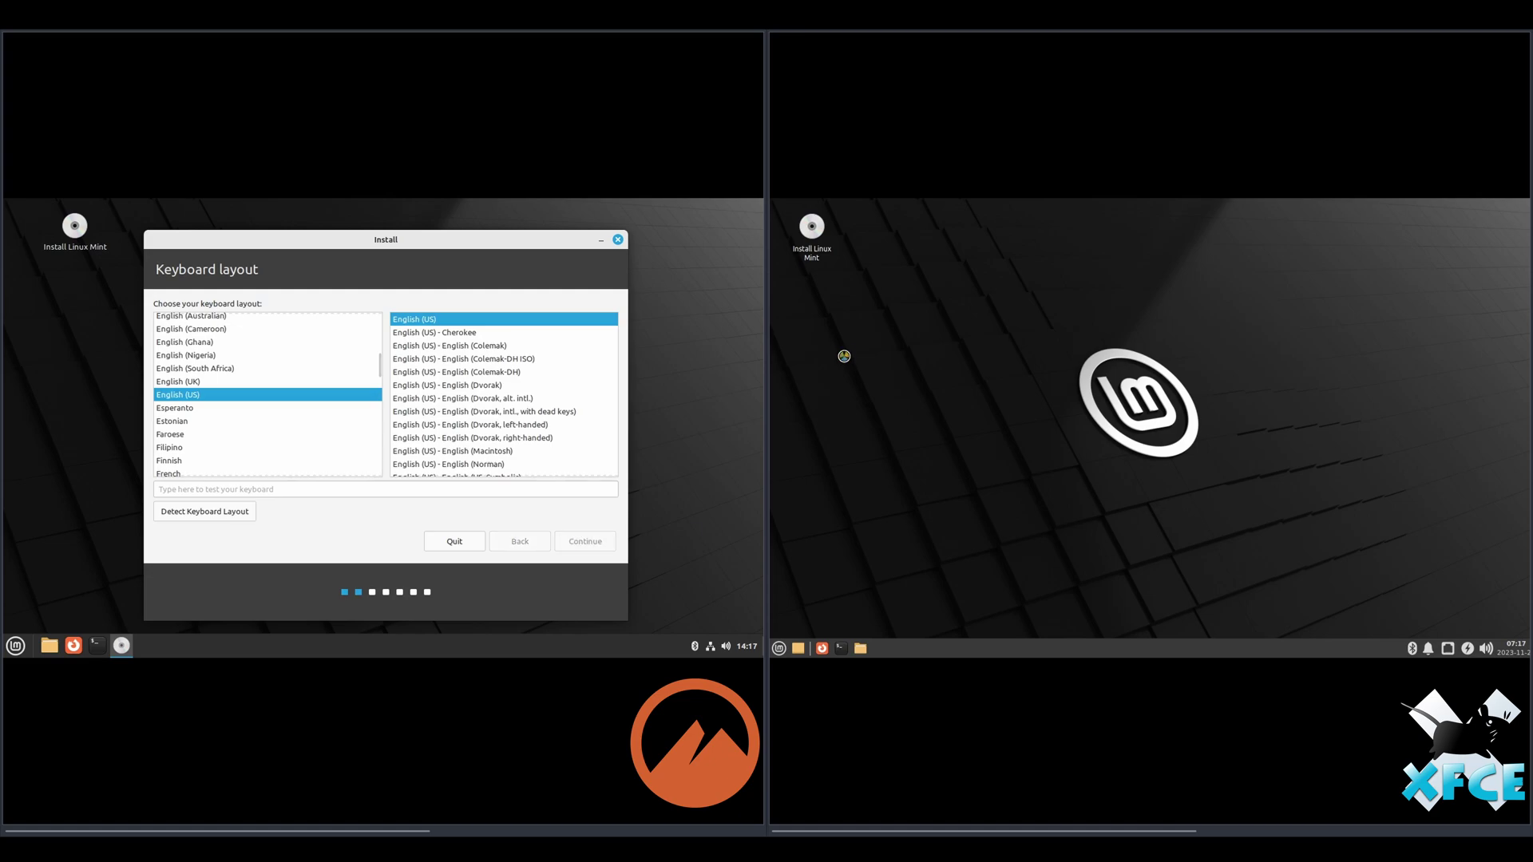
{"action": "left_click", "coordinate": [1353, 546]}
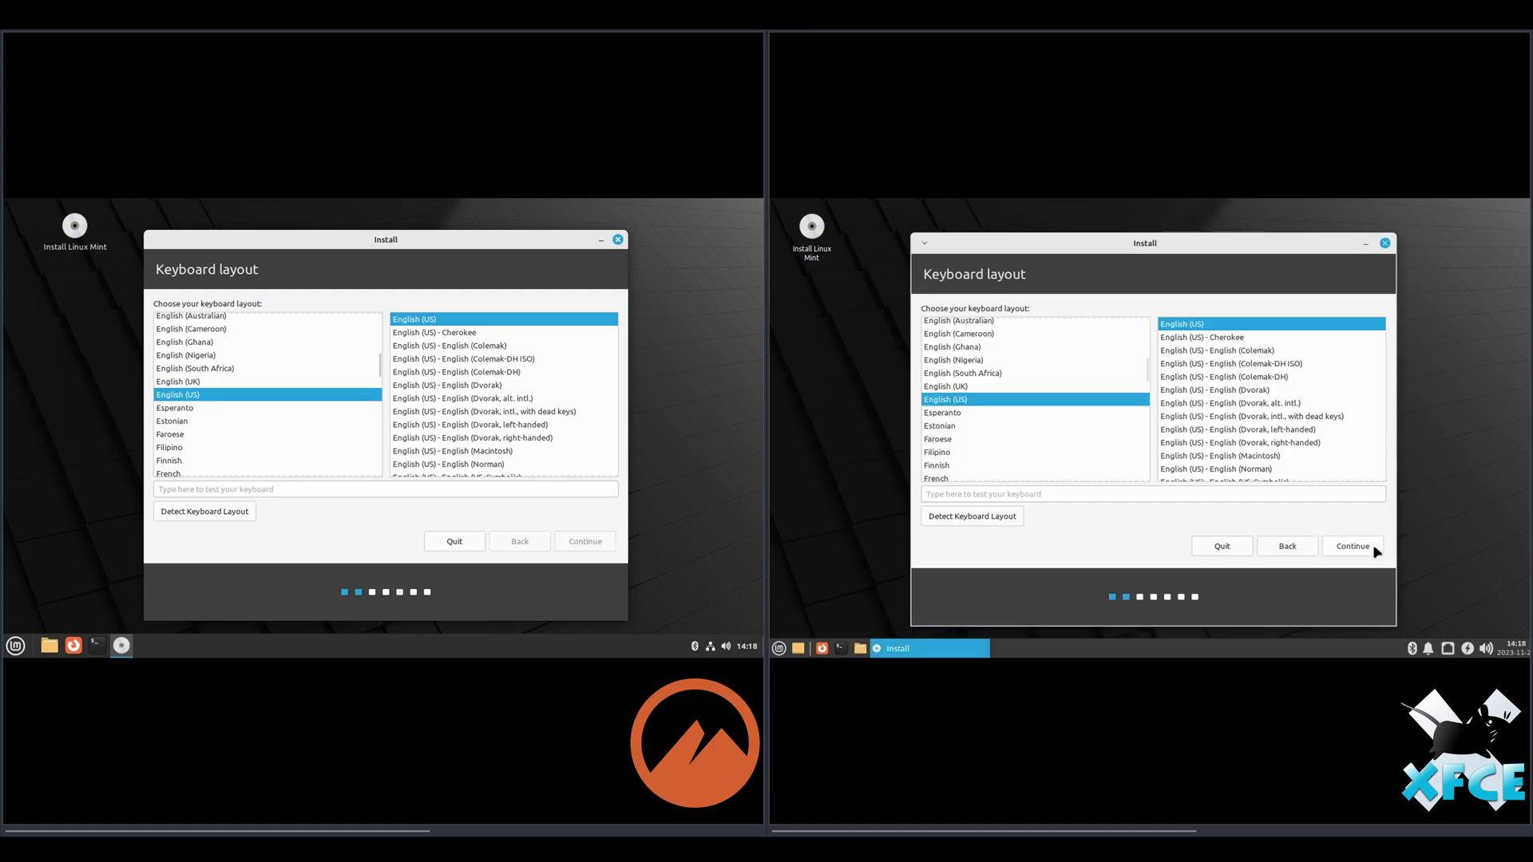
{"action": "left_click", "coordinate": [1352, 546]}
{"action": "left_click", "coordinate": [1338, 551]}
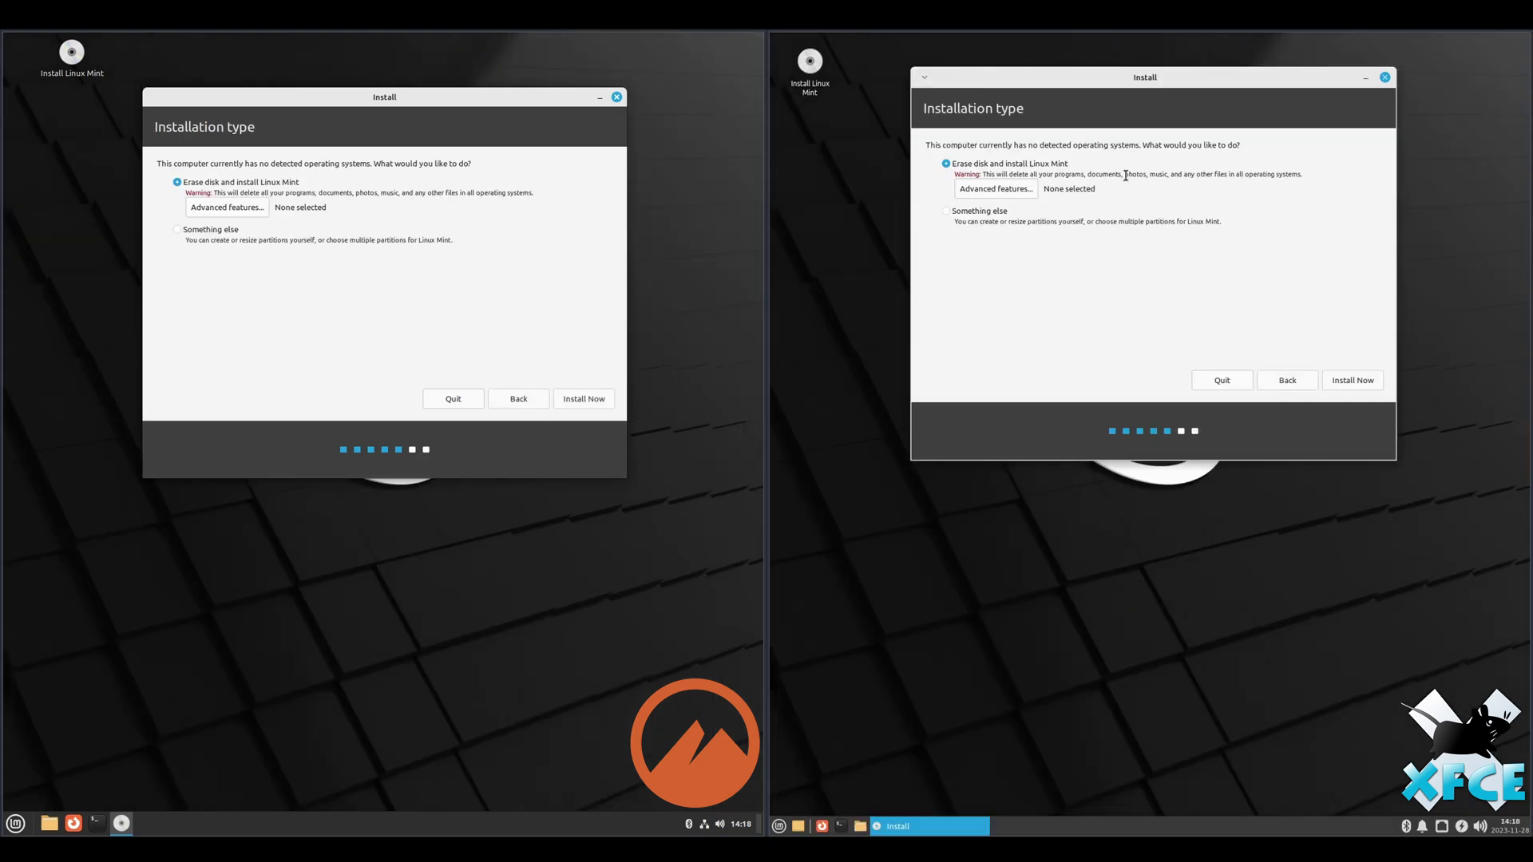
{"action": "left_click", "coordinate": [1352, 380]}
{"action": "left_click", "coordinate": [1319, 345]}
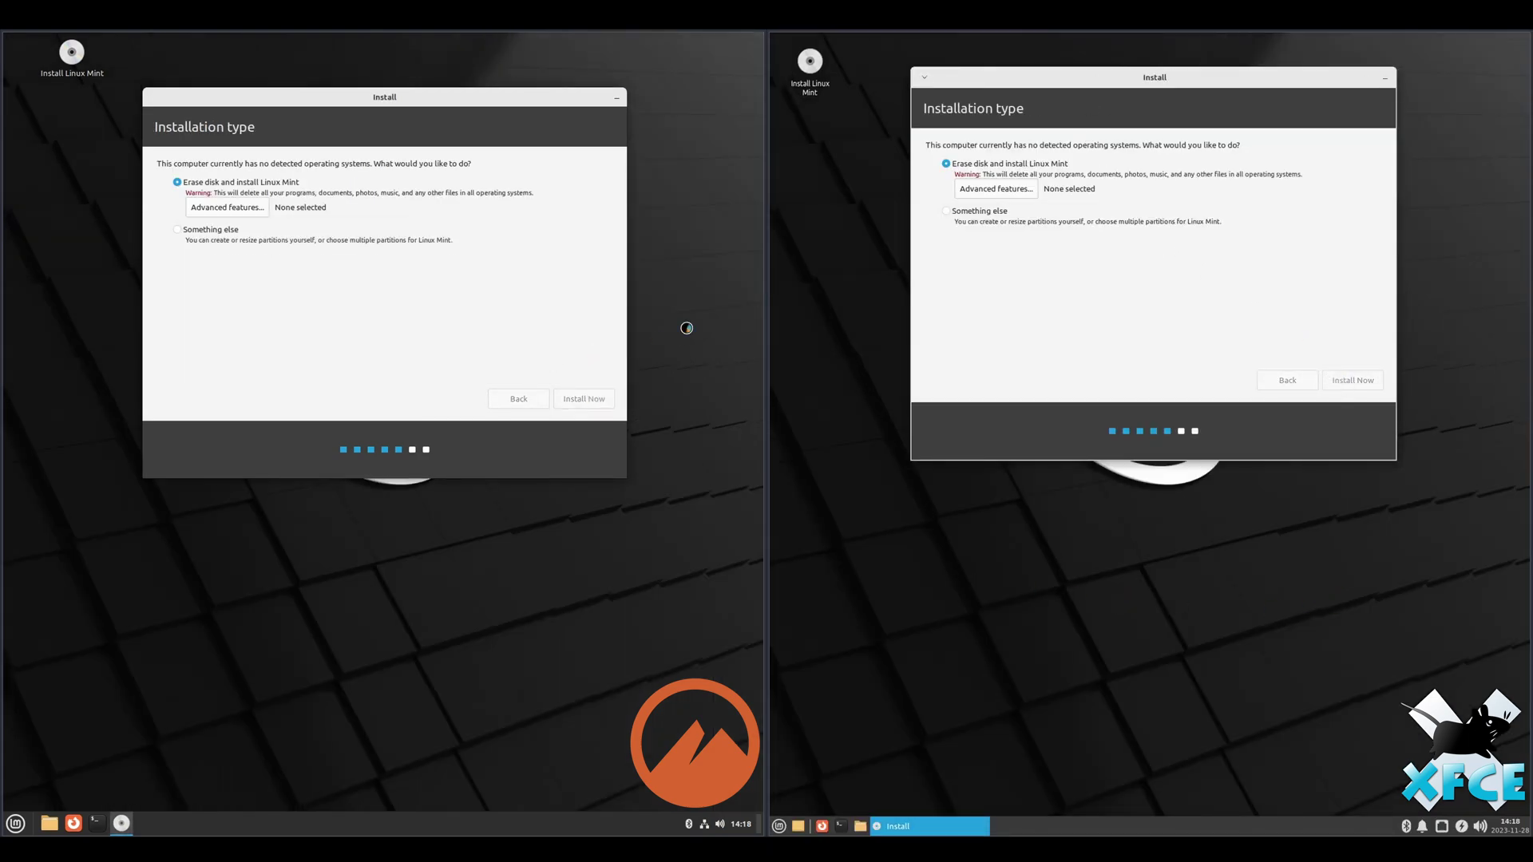
Enter the user's full name, computer name lm-xfce, username and password in the account form.
{"action": "left_click", "coordinate": [1327, 380]}
{"action": "type", "text": "The"}
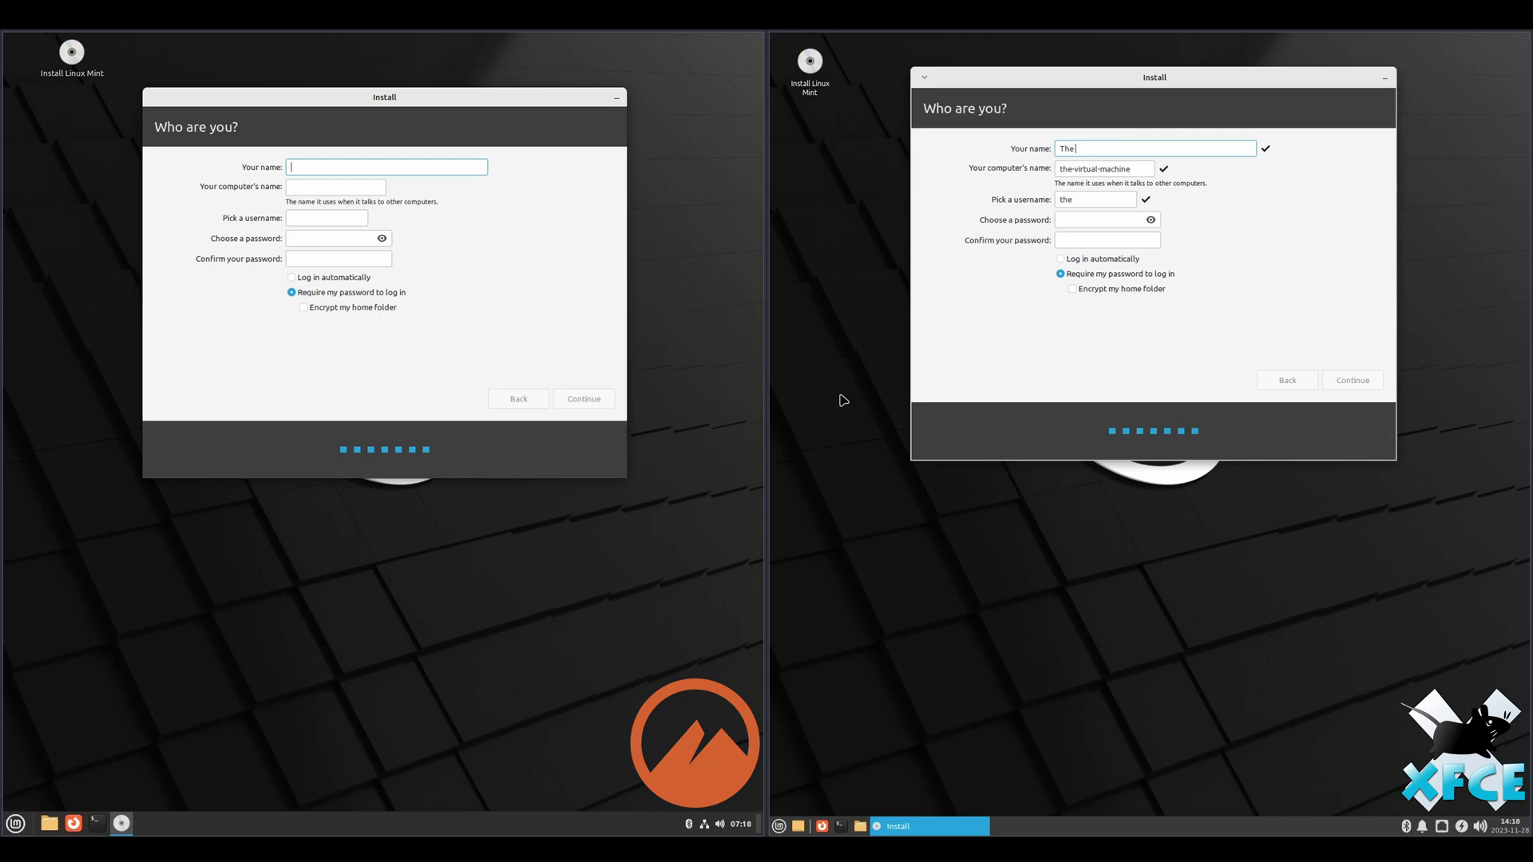
{"action": "type", "text": " Linux IT Guy"}
{"action": "key", "text": "Tab"}
{"action": "type", "text": "lm"}
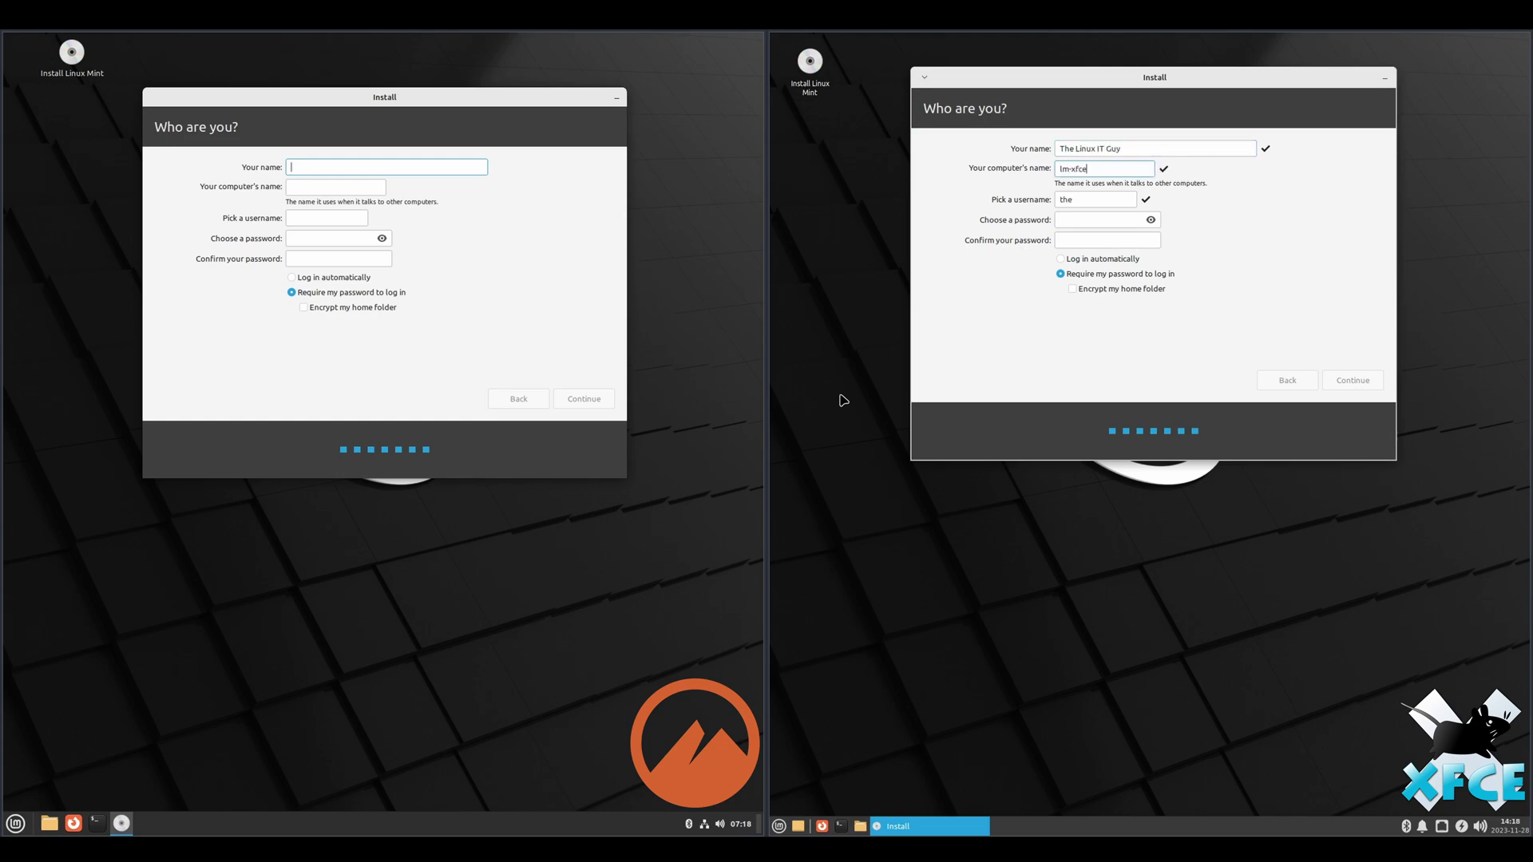
{"action": "key", "text": "Tab"}
{"action": "type", "text": "thelinuxitguy"}
{"action": "key", "text": "Tab"}
{"action": "type", "text": "123"}
{"action": "key", "text": "Tab"}
{"action": "type", "text": "123"}
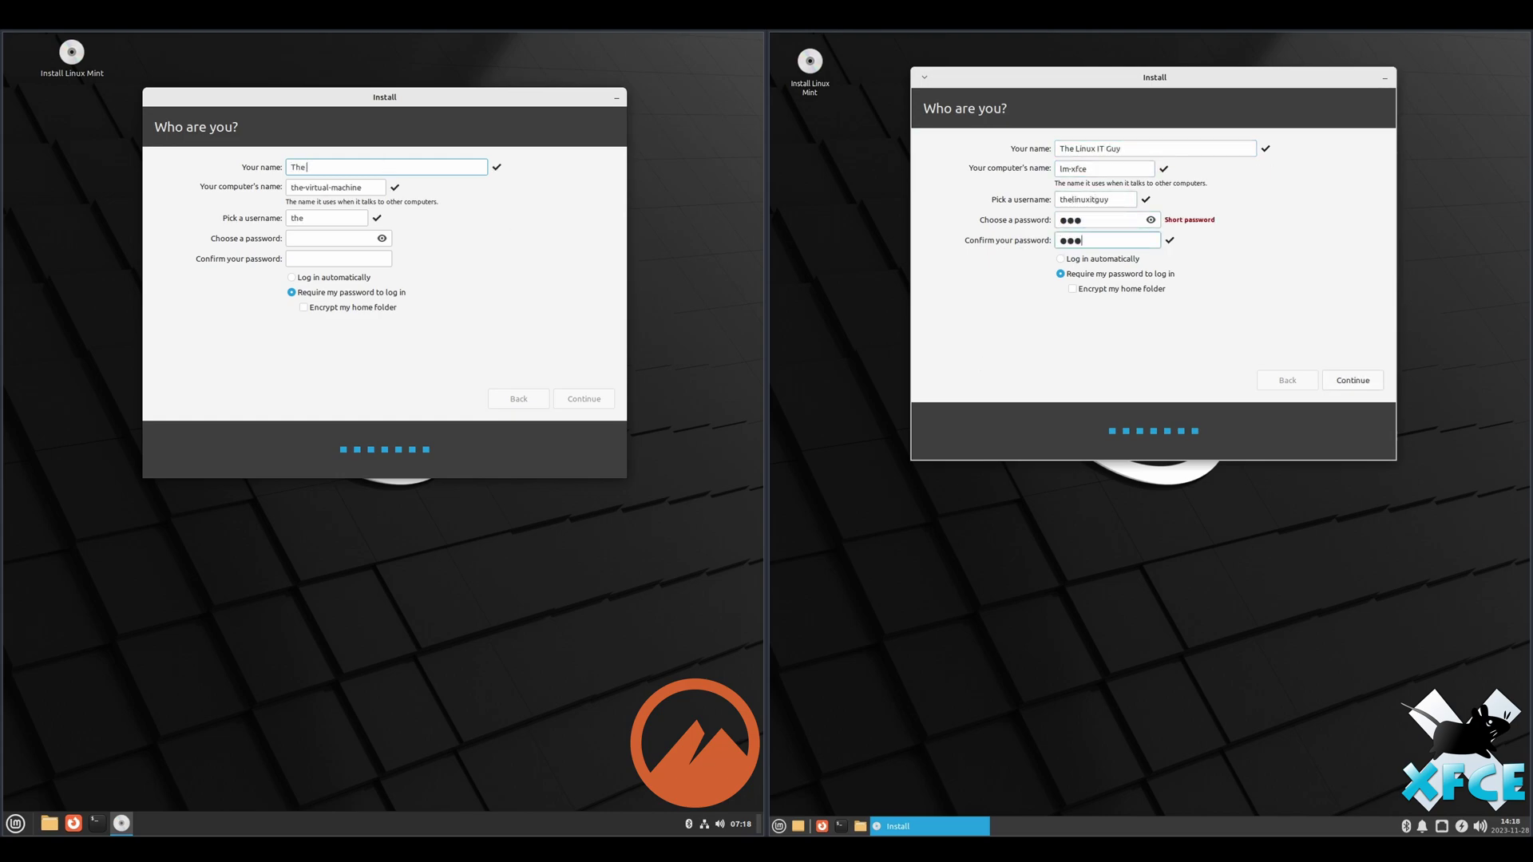
{"action": "type", "text": " Linux IT Guy"}
Set computer name lm21.2, enter the username, password and confirmation, then start installing.
{"action": "key", "text": "Tab"}
{"action": "type", "text": "lm21.2"}
{"action": "key", "text": "Tab"}
{"action": "type", "text": "thel"}
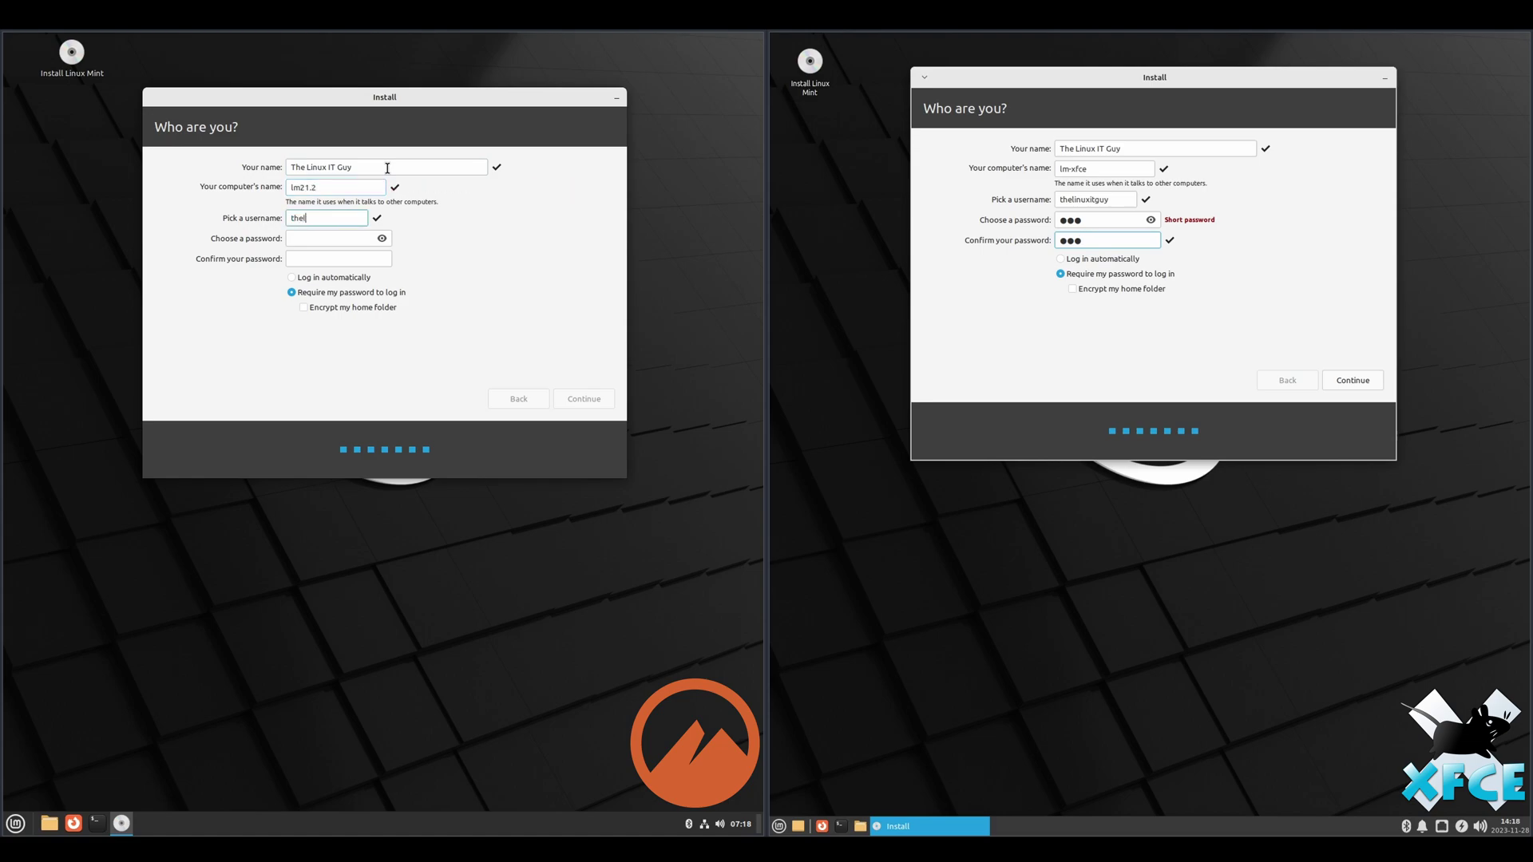
{"action": "type", "text": "inuxitguy"}
{"action": "key", "text": "Tab"}
{"action": "type", "text": "123"}
{"action": "key", "text": "Tab"}
{"action": "type", "text": "123"}
{"action": "left_click", "coordinate": [1353, 380]}
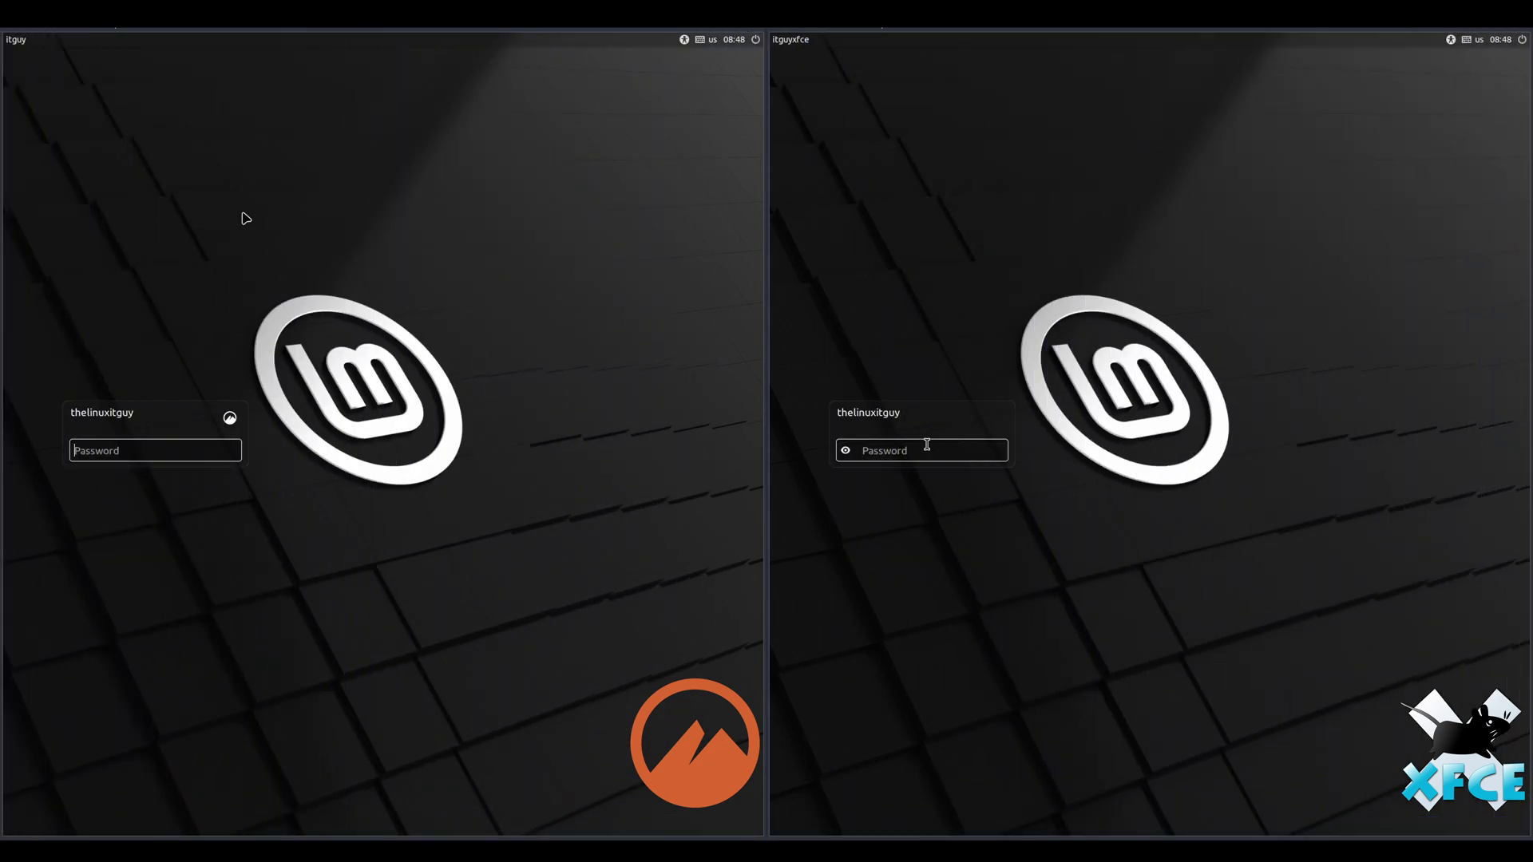
Log into both the Xfce and Cinnamon desktops with the account password.
{"action": "type", "text": "**"}
{"action": "key", "text": "Return"}
{"action": "left_click", "coordinate": [207, 450]}
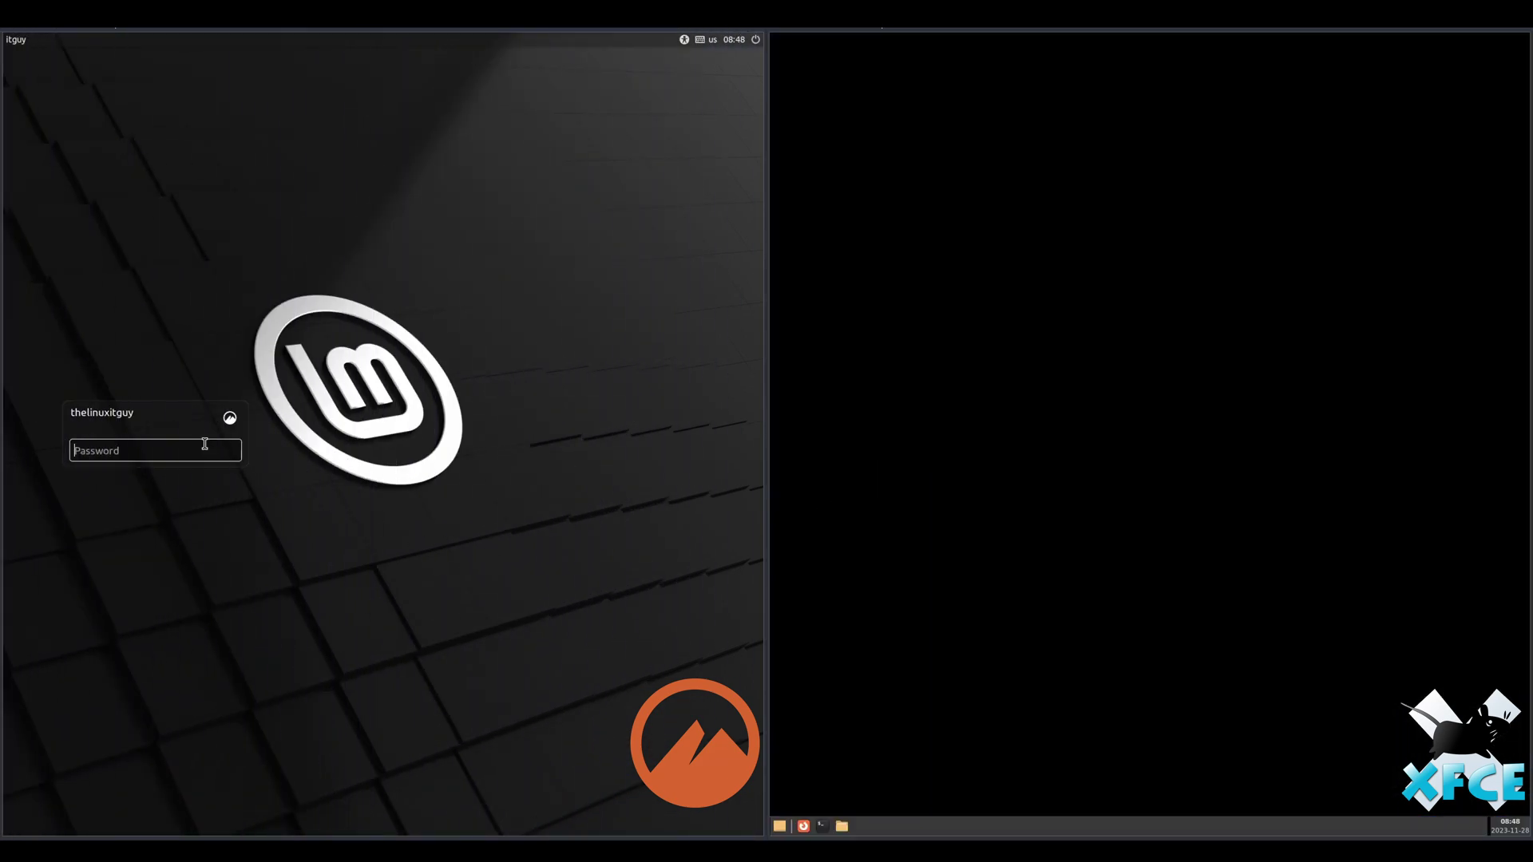
{"action": "type", "text": "****"}
{"action": "key", "text": "Return"}
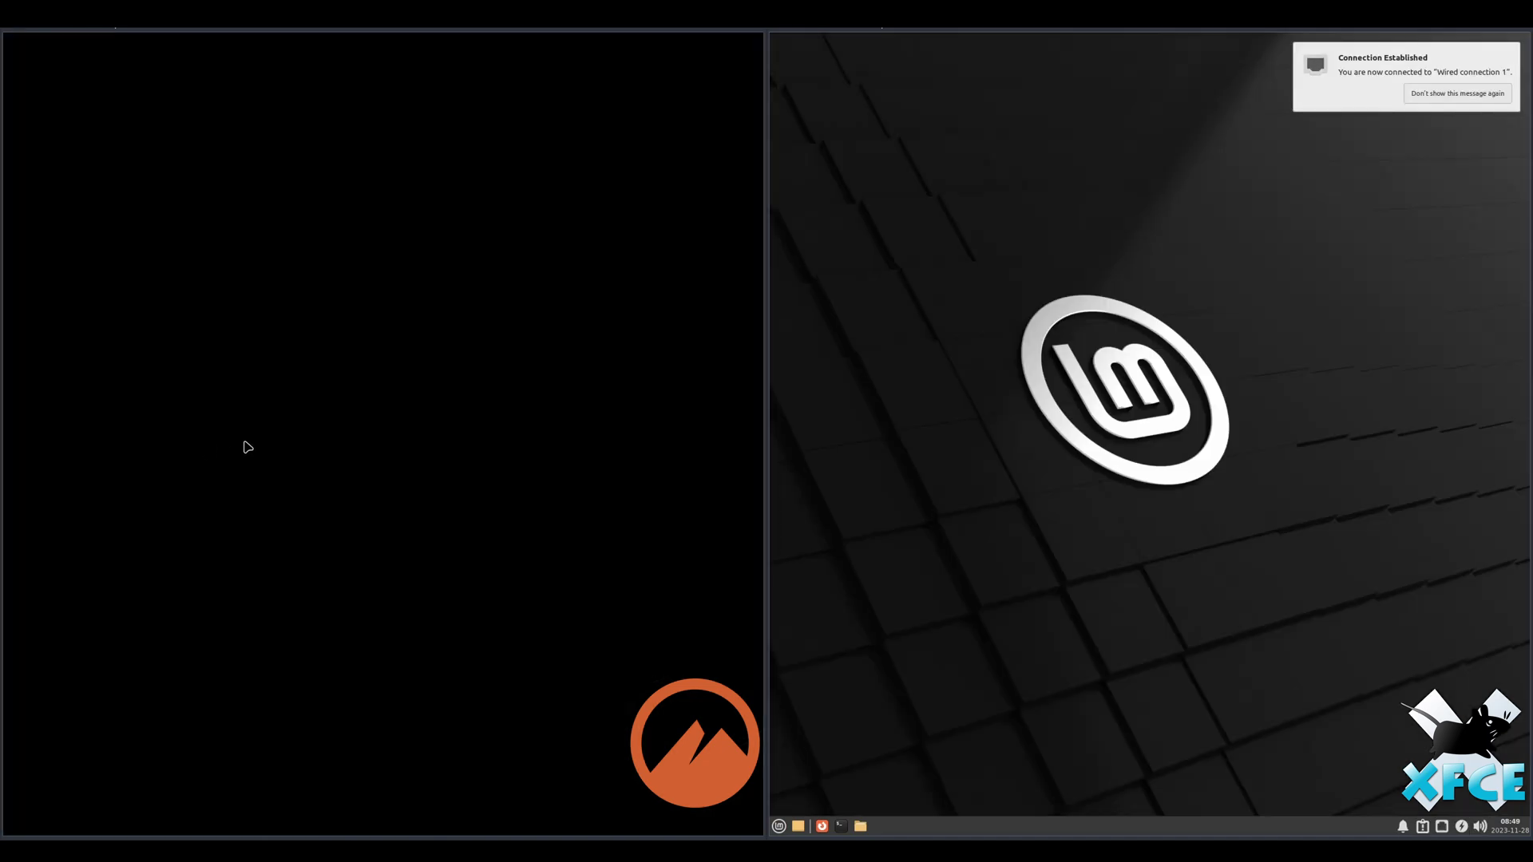
On Xfce, apply the Mint-Y-Dark theme and Mint-Y icons through Desktop Colors.
{"action": "left_click", "coordinate": [1487, 95]}
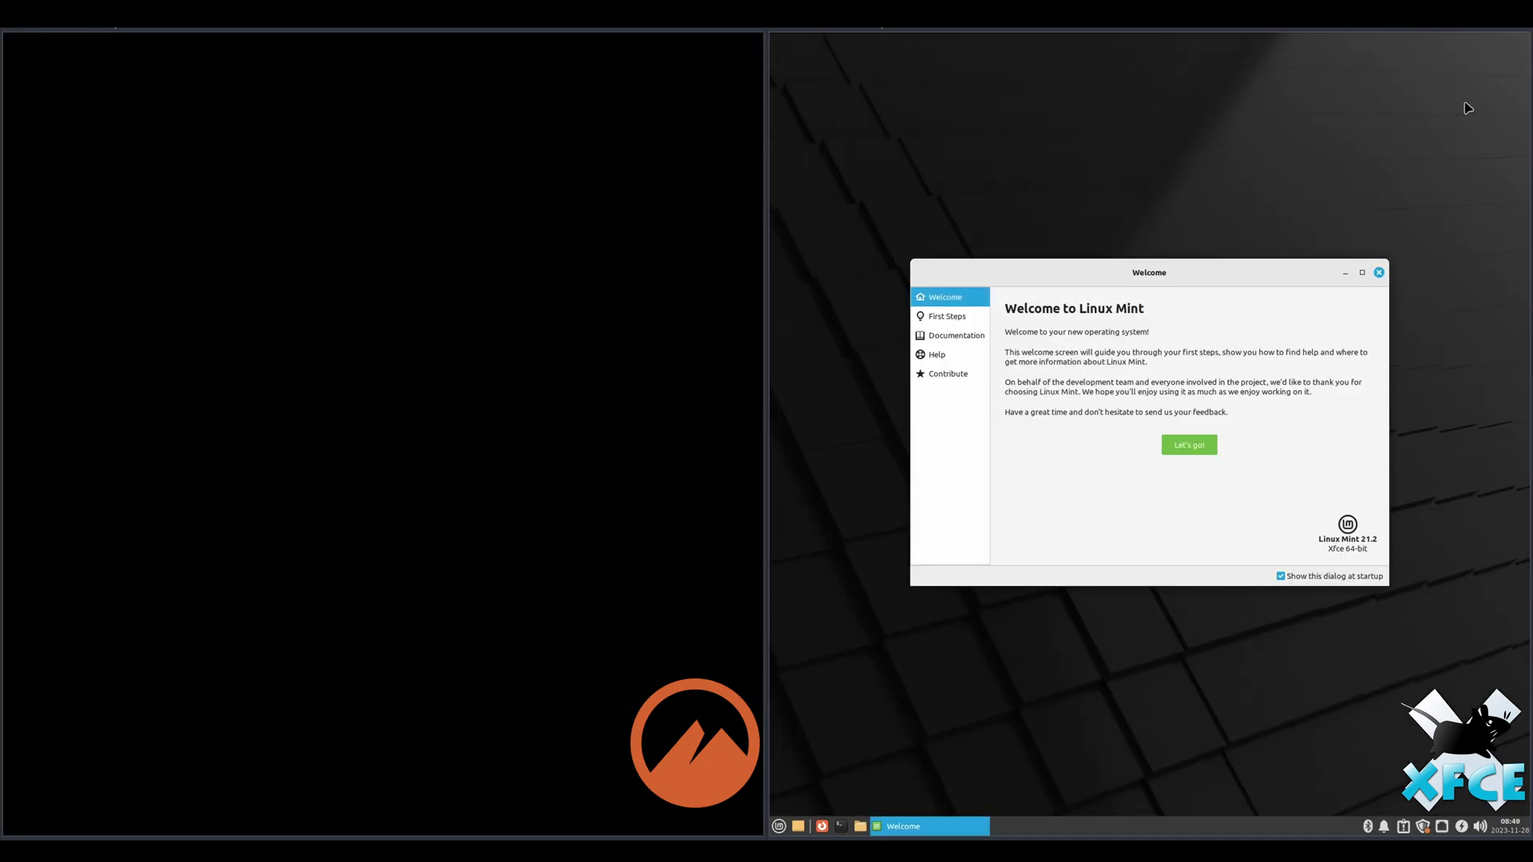
{"action": "left_click", "coordinate": [1187, 445]}
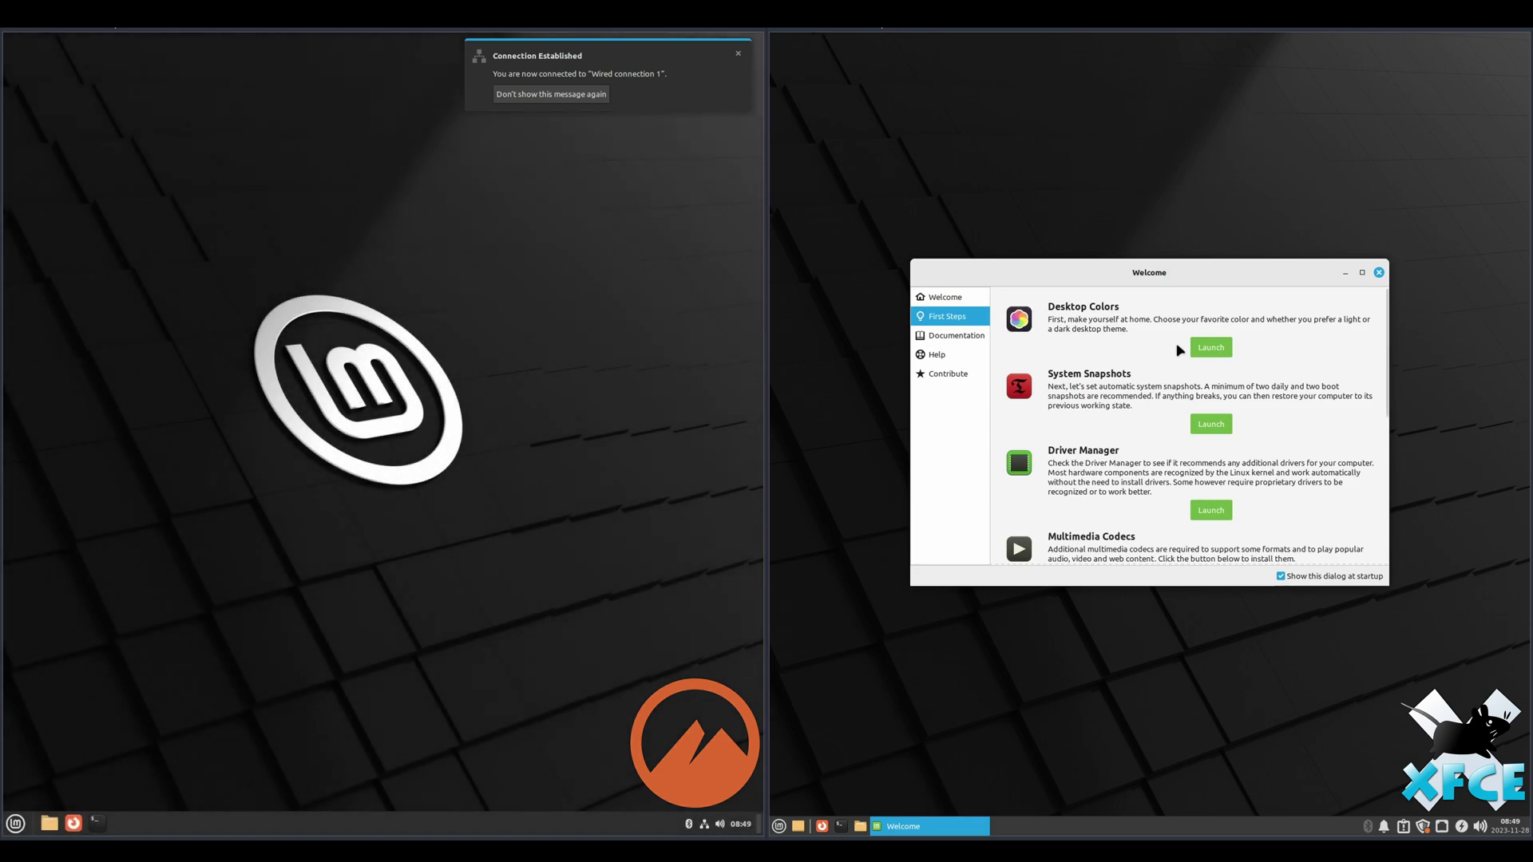
{"action": "left_click", "coordinate": [1211, 346]}
{"action": "scroll", "coordinate": [1161, 404], "scroll_direction": "down", "scroll_amount": 10}
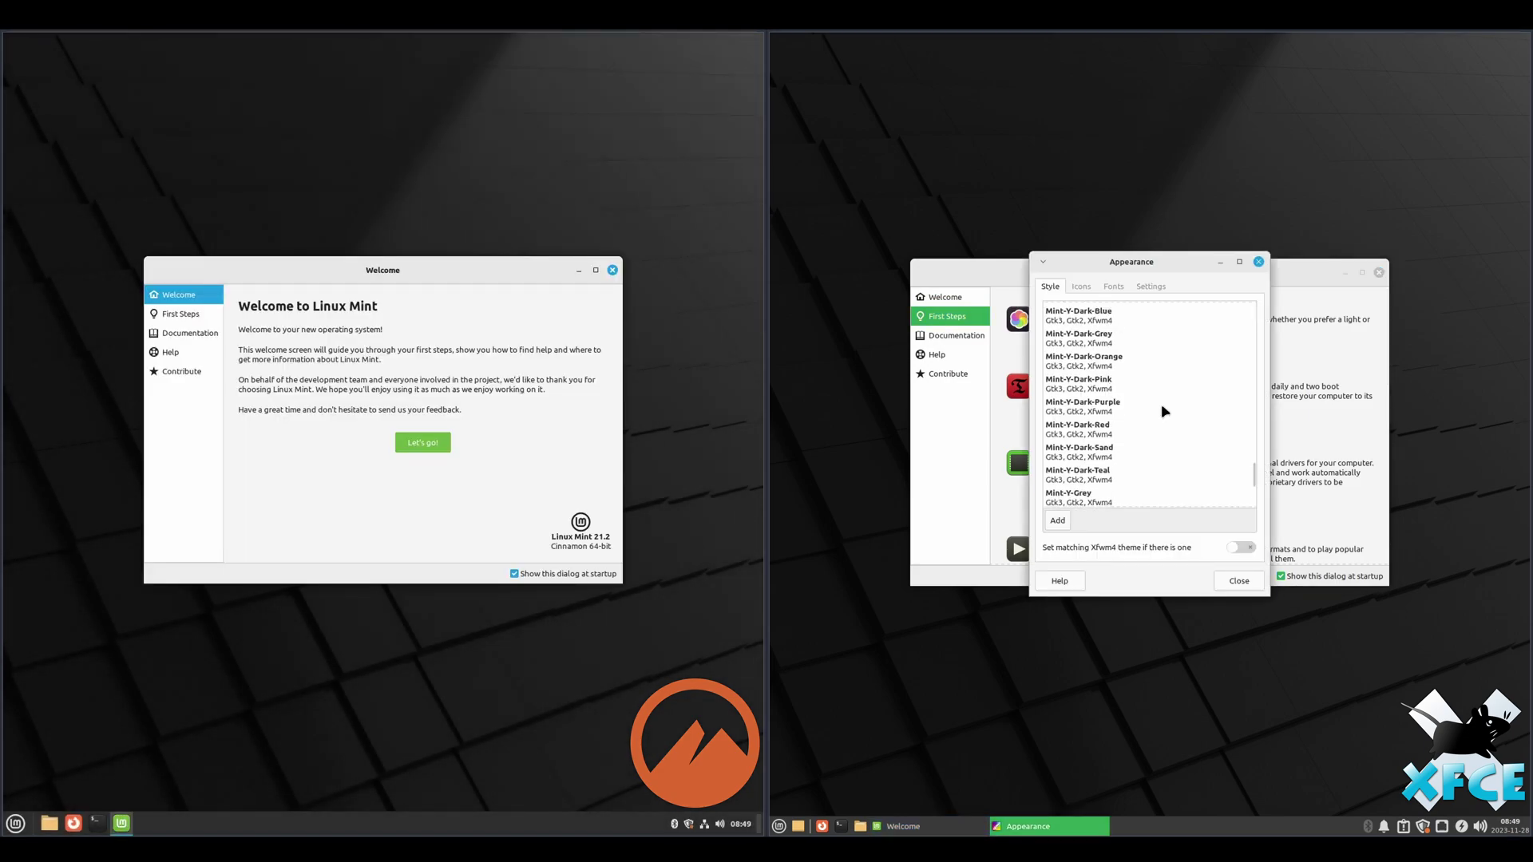
{"action": "left_click", "coordinate": [1103, 358]}
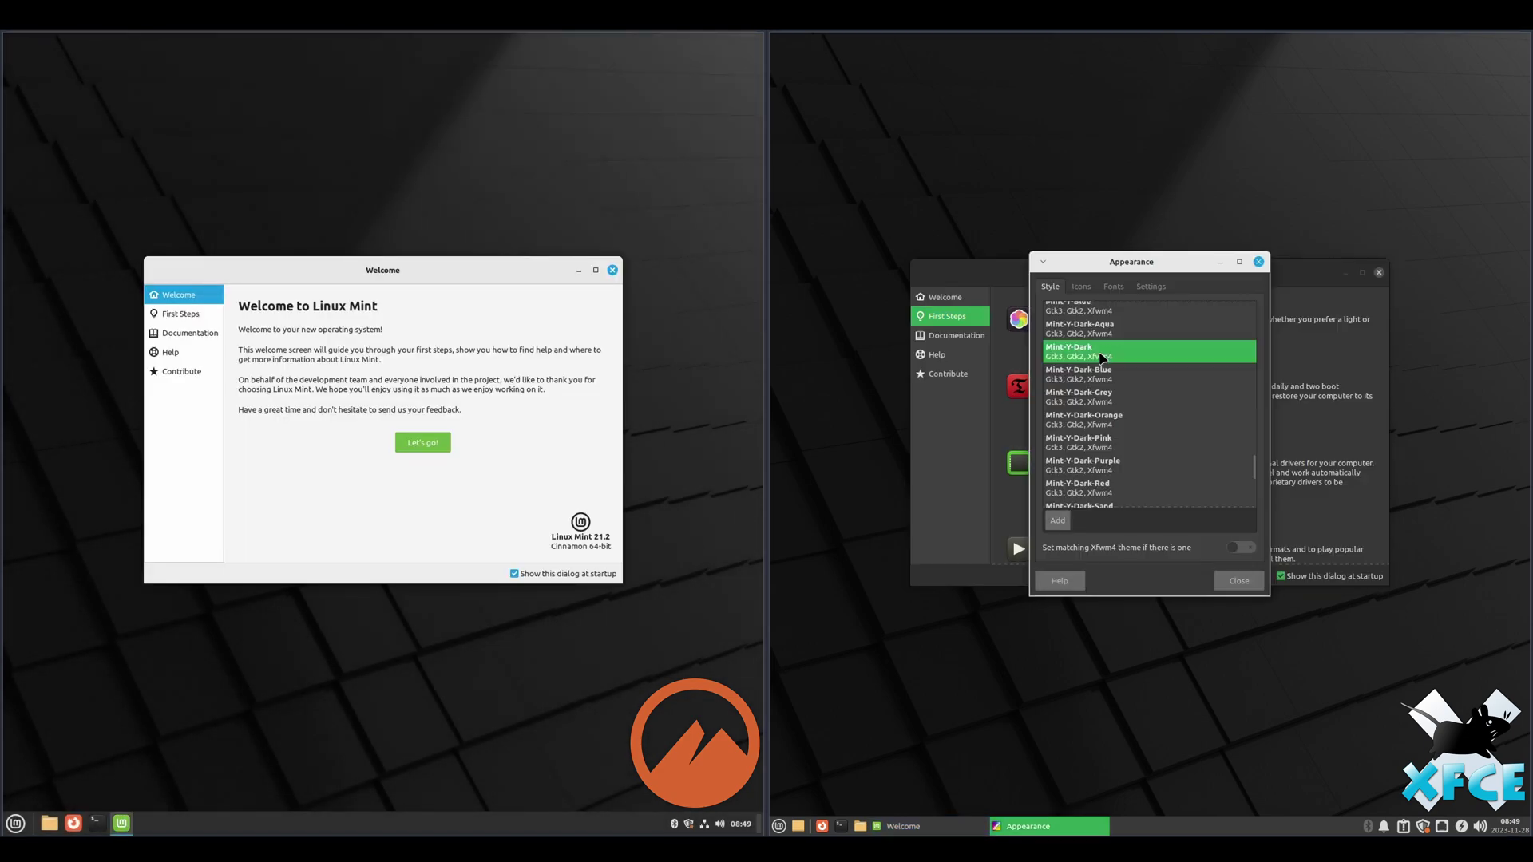
{"action": "left_click", "coordinate": [1083, 287]}
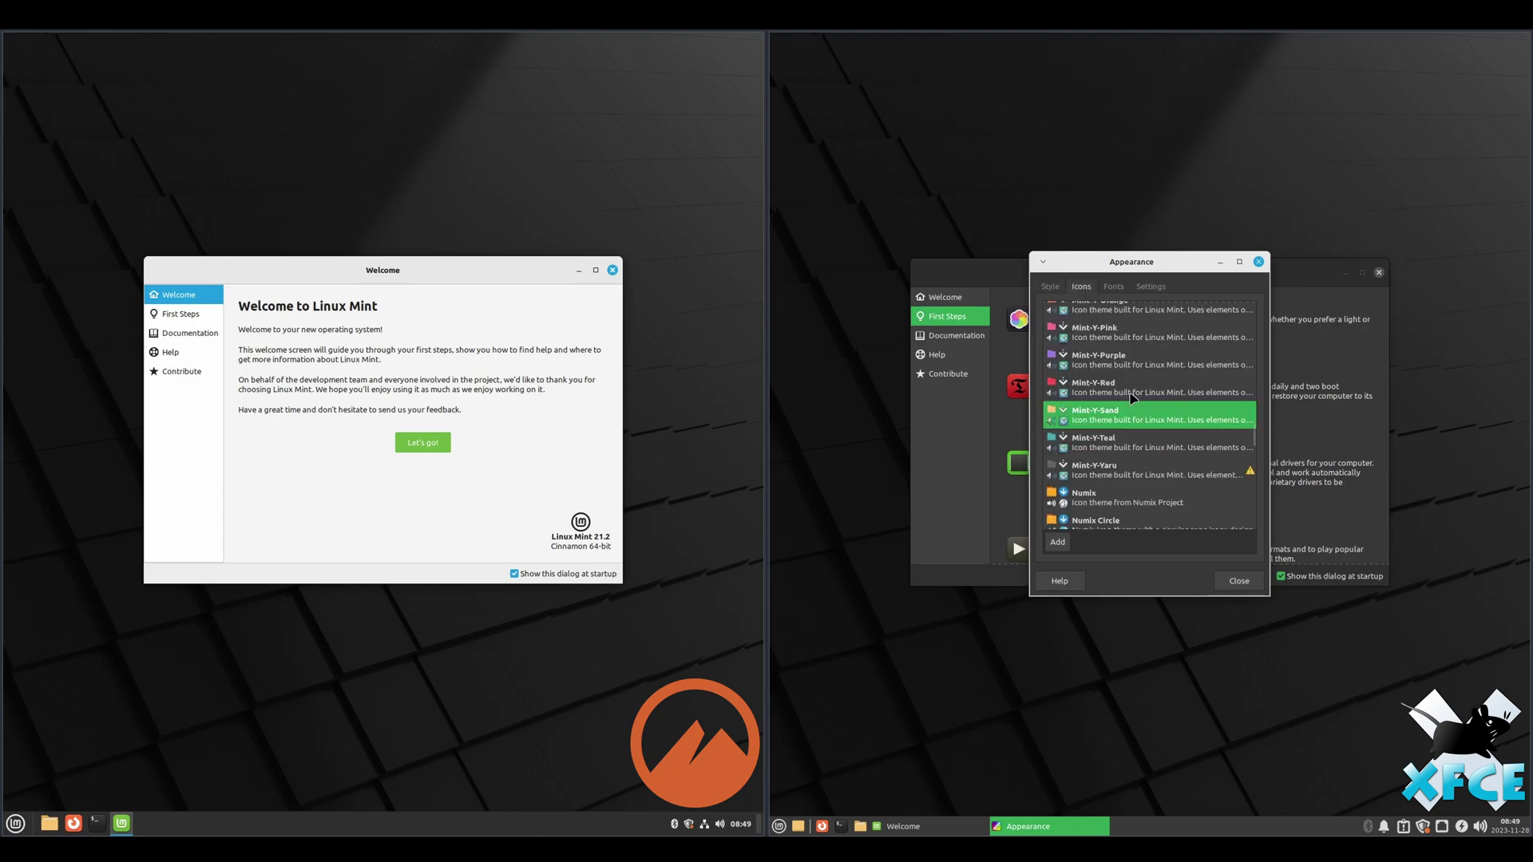
{"action": "scroll", "coordinate": [1138, 438], "scroll_direction": "up", "scroll_amount": 5}
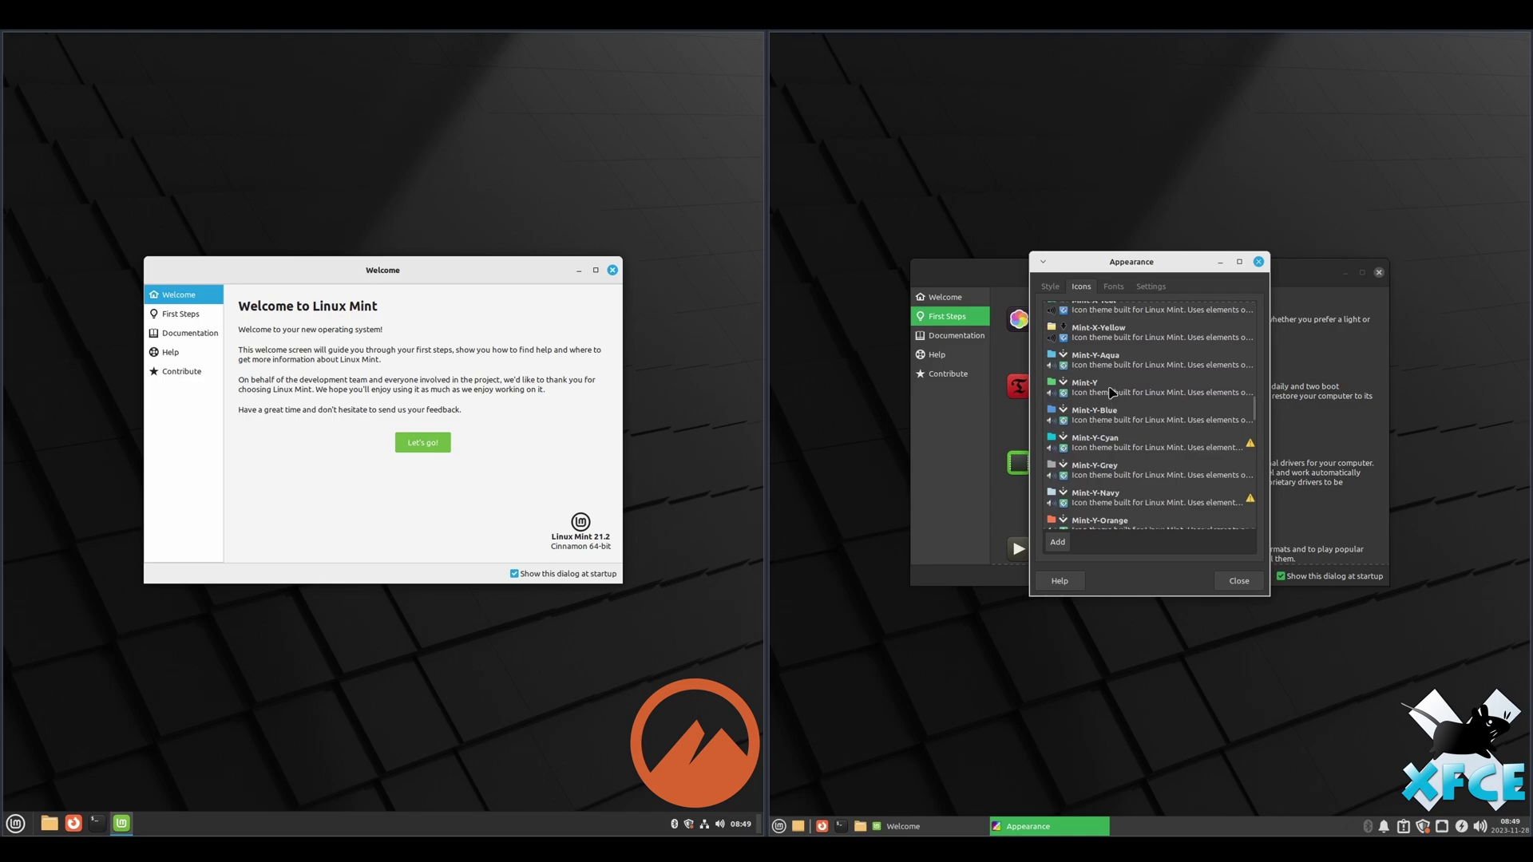
{"action": "left_click", "coordinate": [1112, 393]}
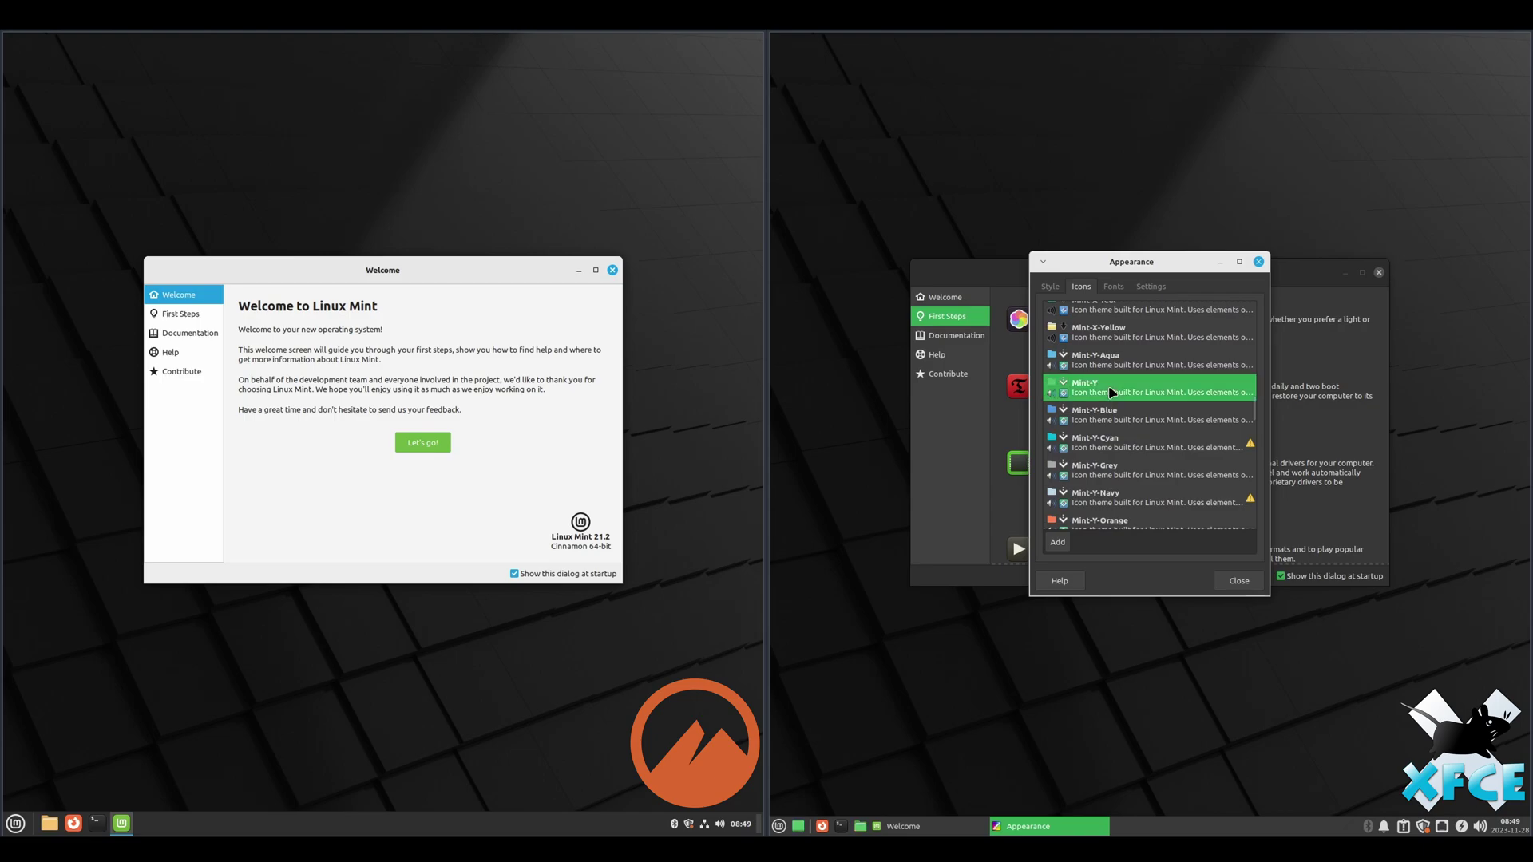
{"action": "left_click", "coordinate": [1239, 581]}
On Cinnamon, switch Desktop Colors to the dark appearance and close the Welcome screen.
{"action": "left_click", "coordinate": [418, 443]}
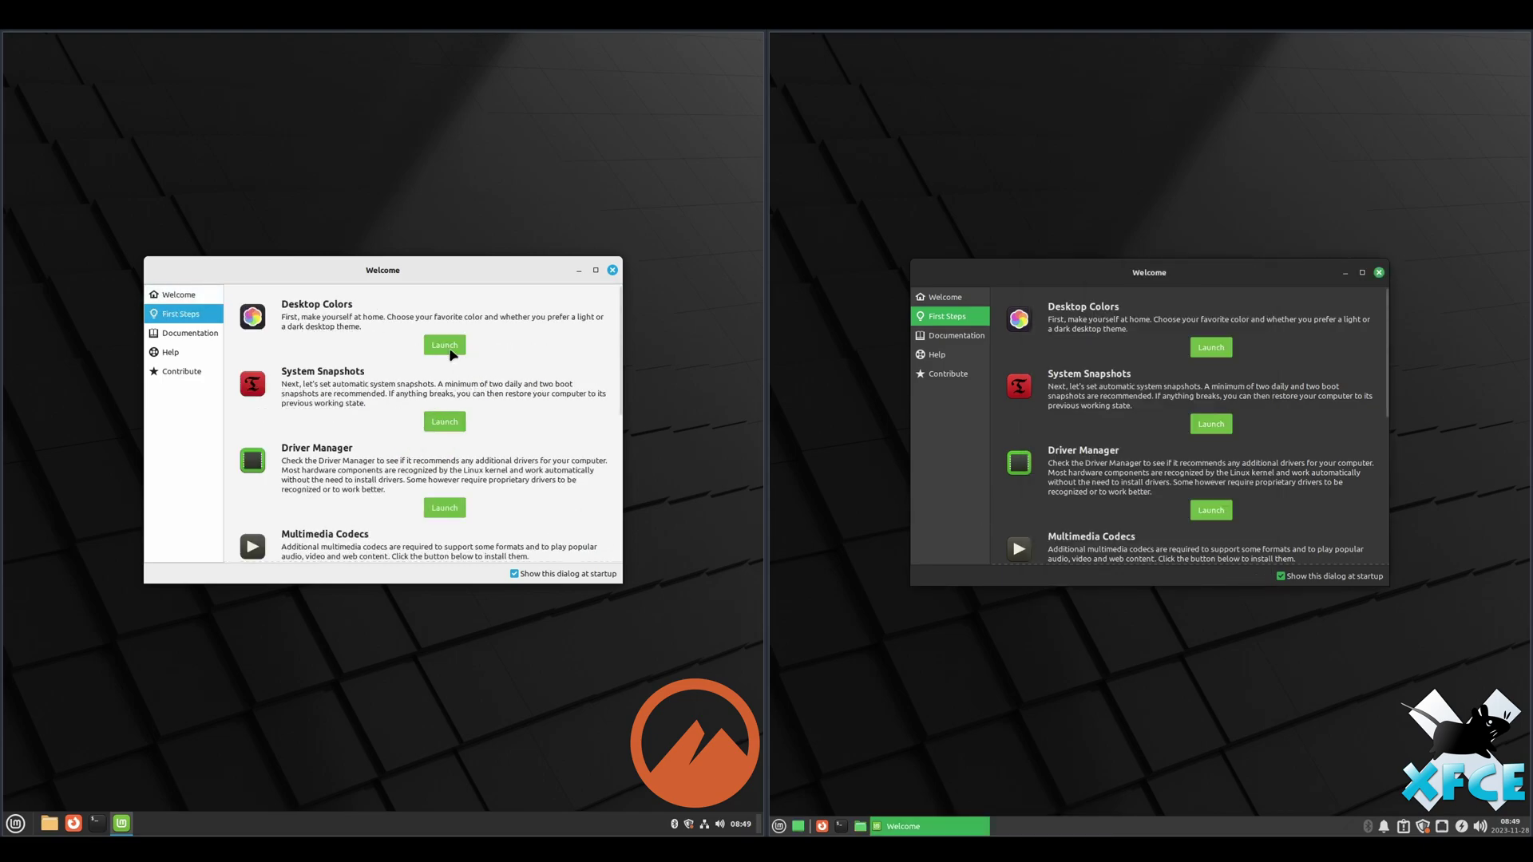
{"action": "left_click", "coordinate": [447, 351]}
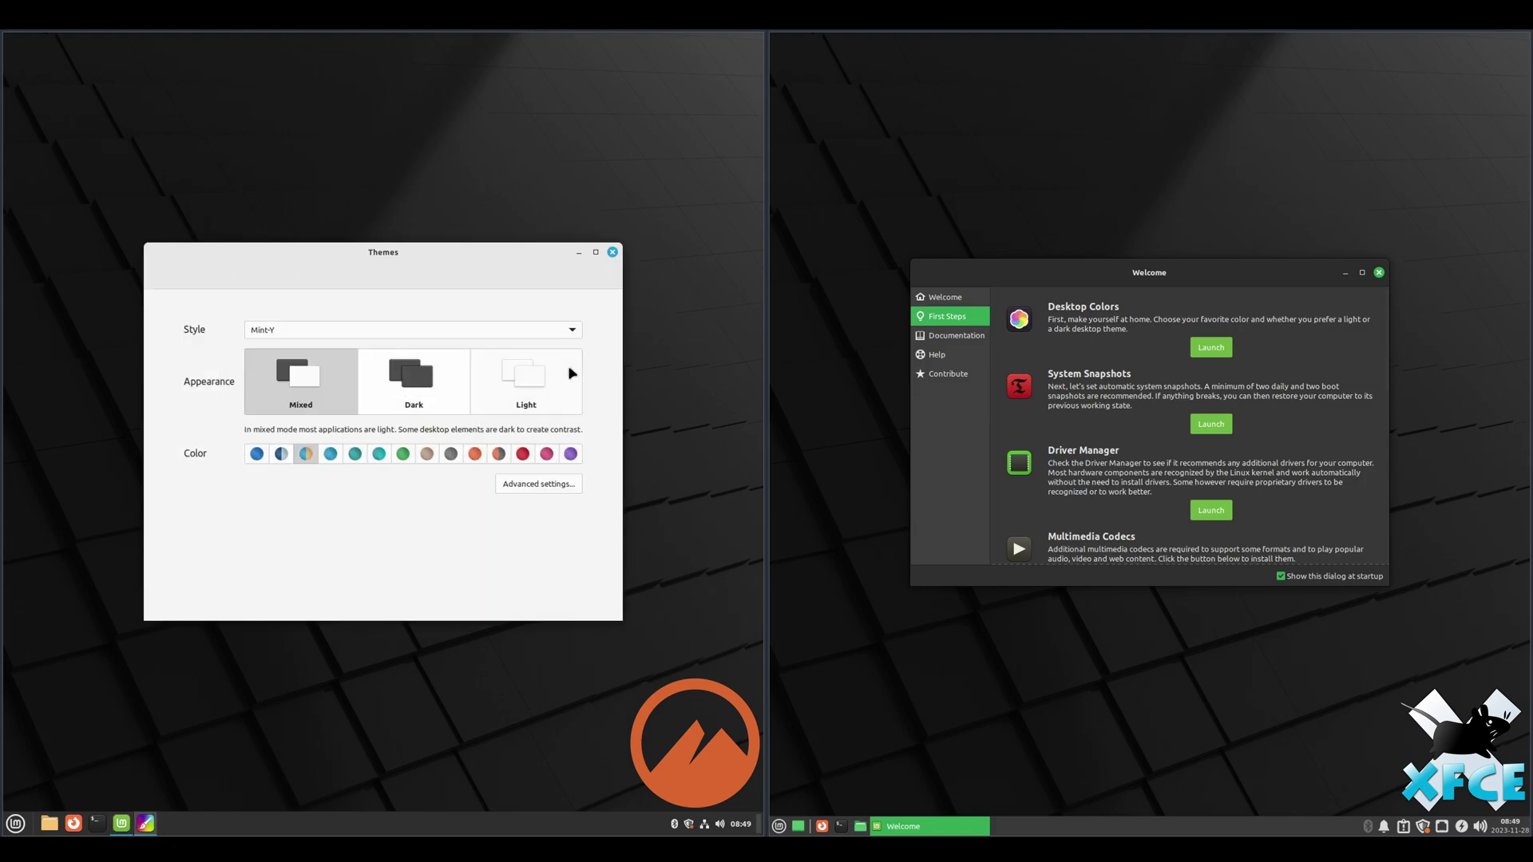
{"action": "left_click", "coordinate": [429, 393]}
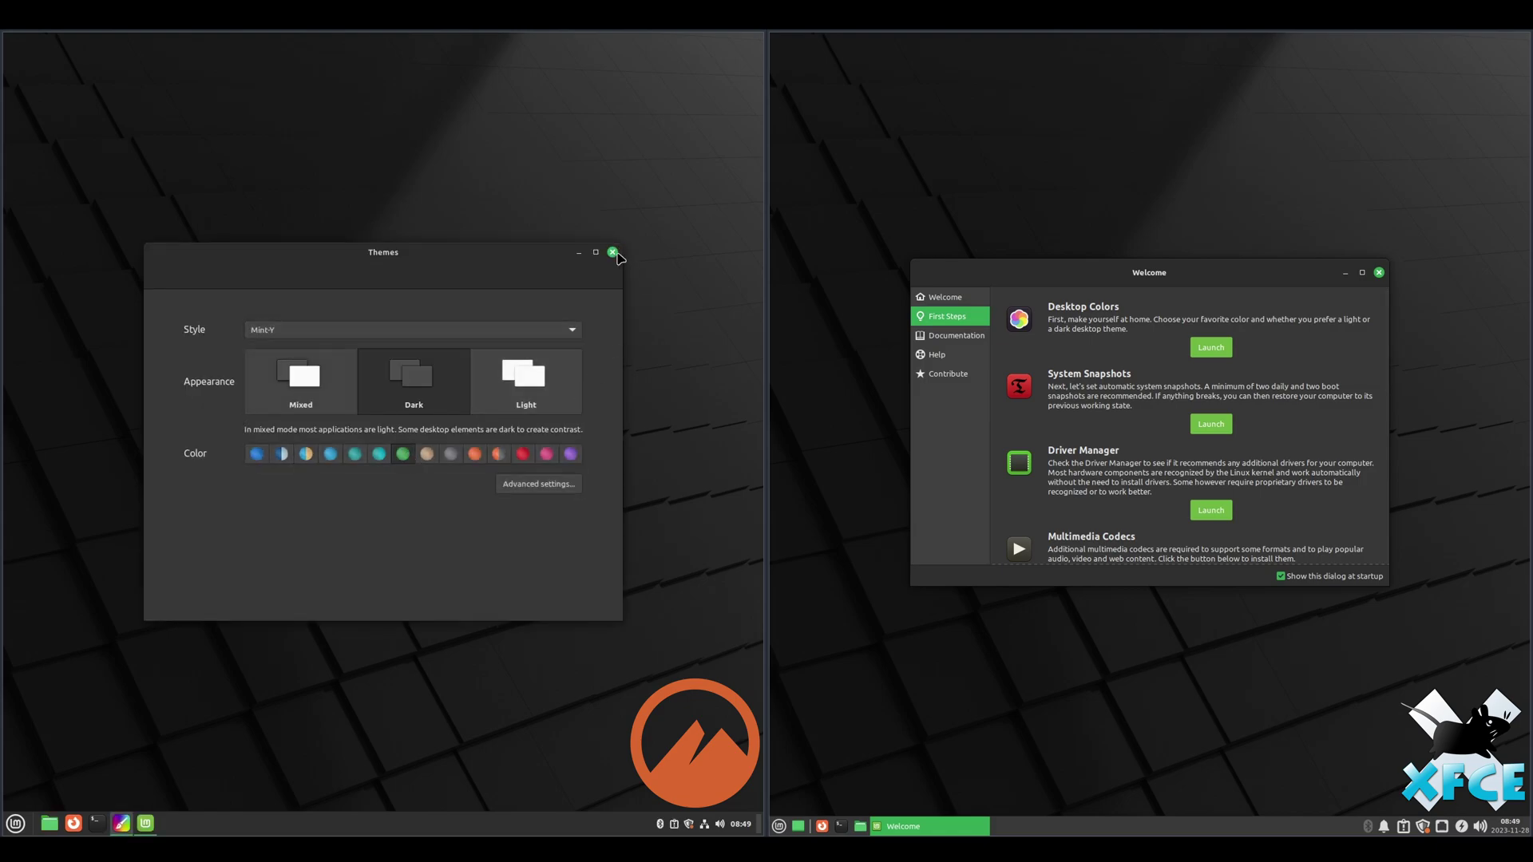
{"action": "left_click", "coordinate": [613, 253]}
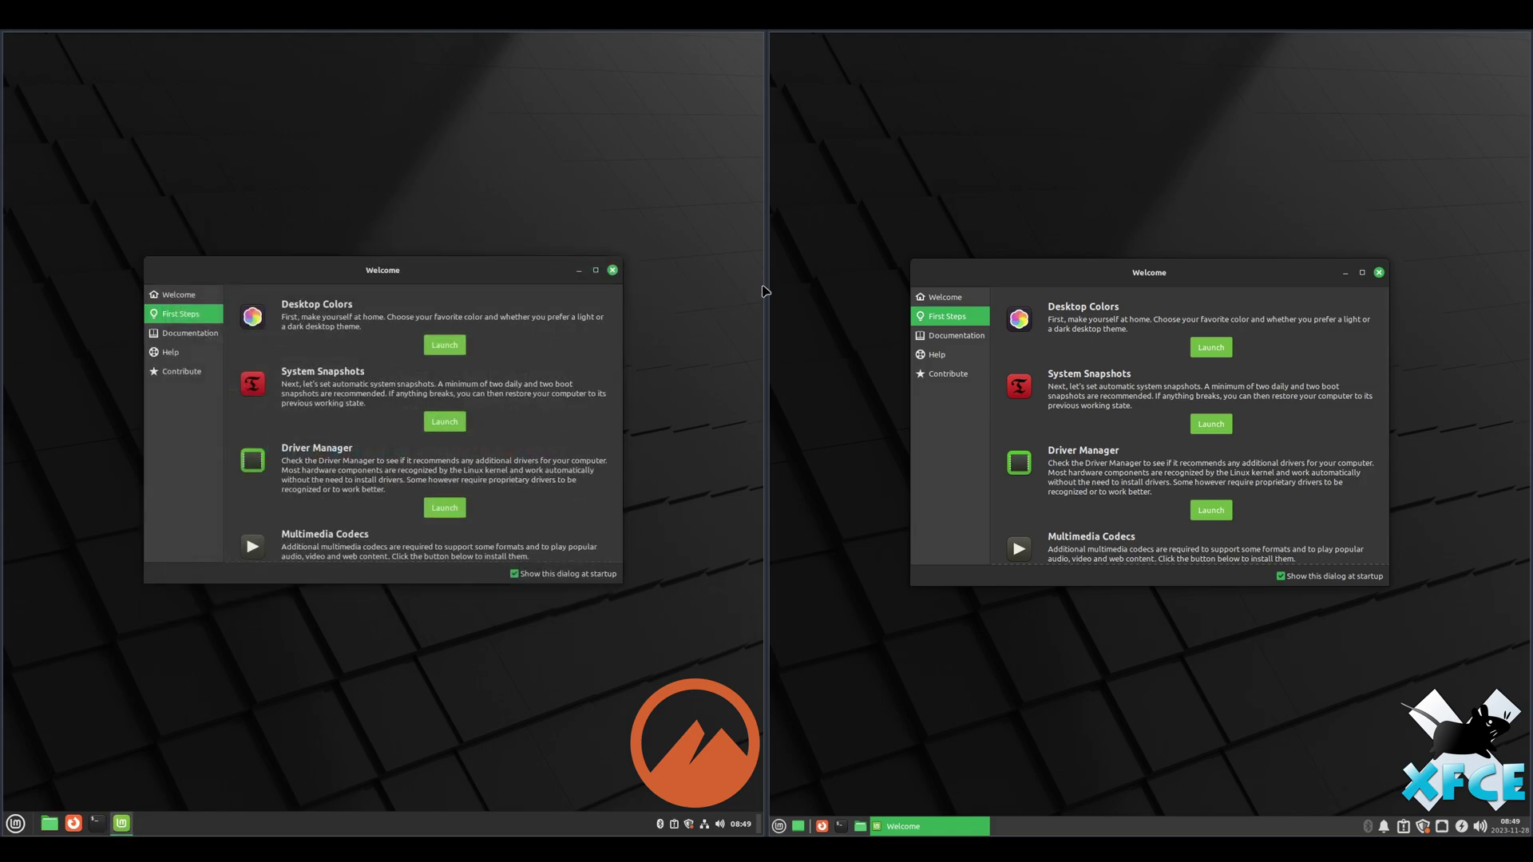
{"action": "left_click", "coordinate": [613, 270]}
Close the Xfce welcome screen, open Update Manager on both desktops and decline the local mirror.
{"action": "left_click", "coordinate": [1379, 273]}
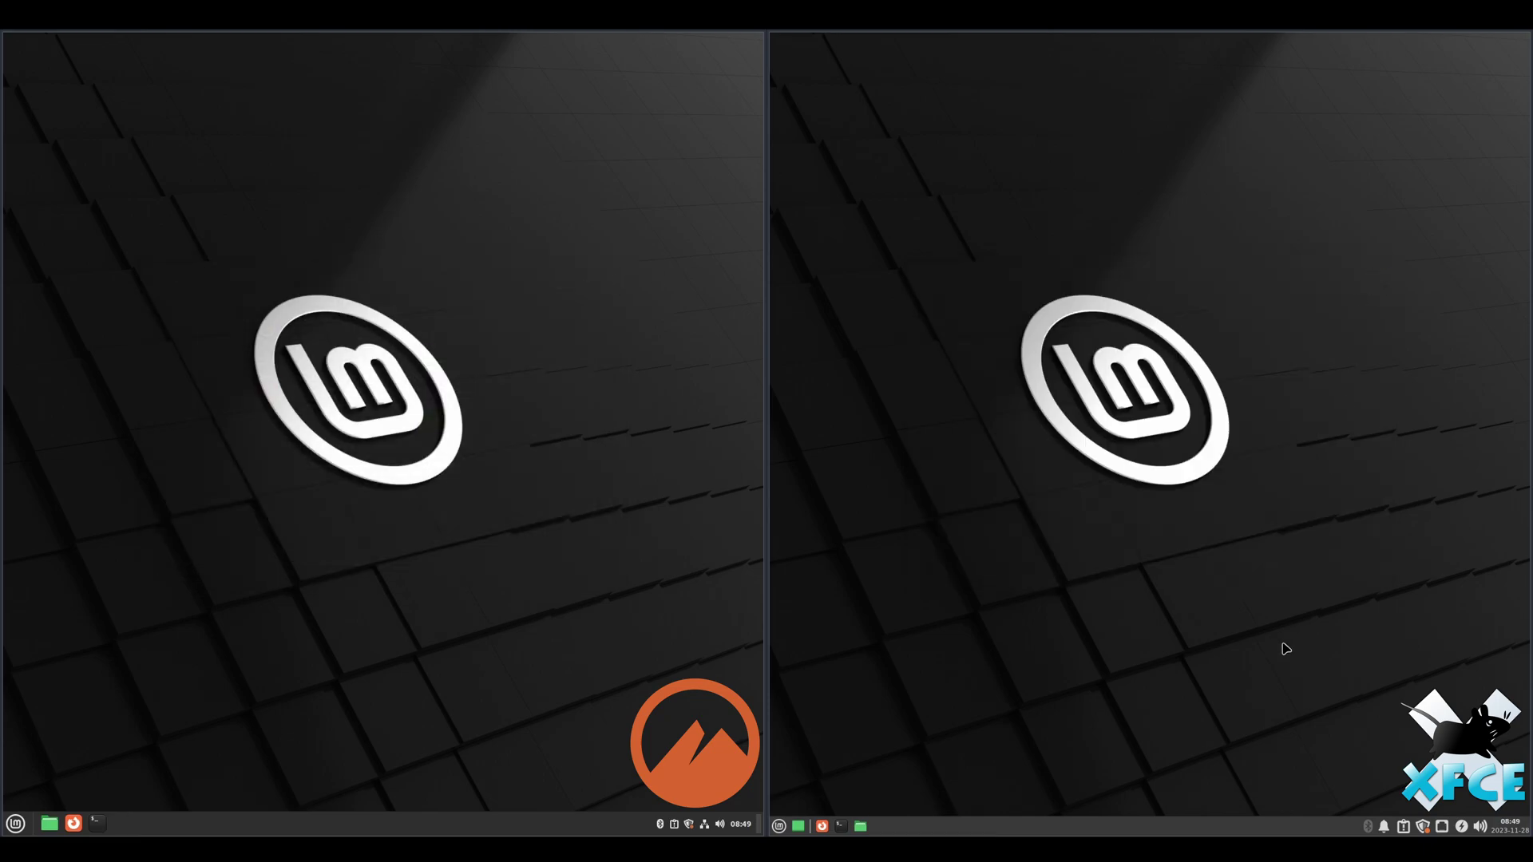
{"action": "left_click", "coordinate": [1424, 828]}
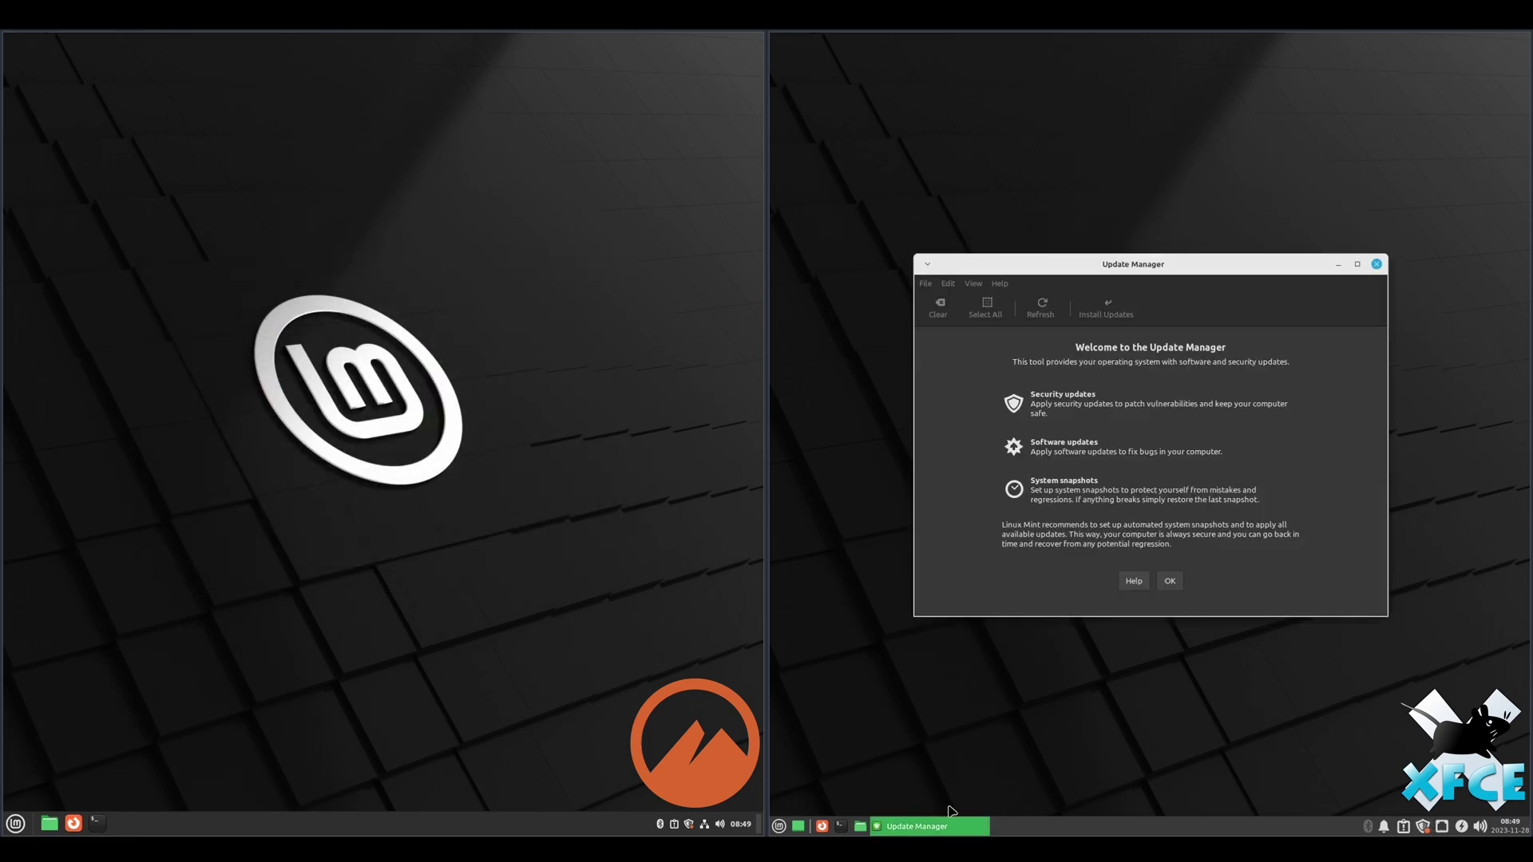
{"action": "left_click", "coordinate": [690, 821]}
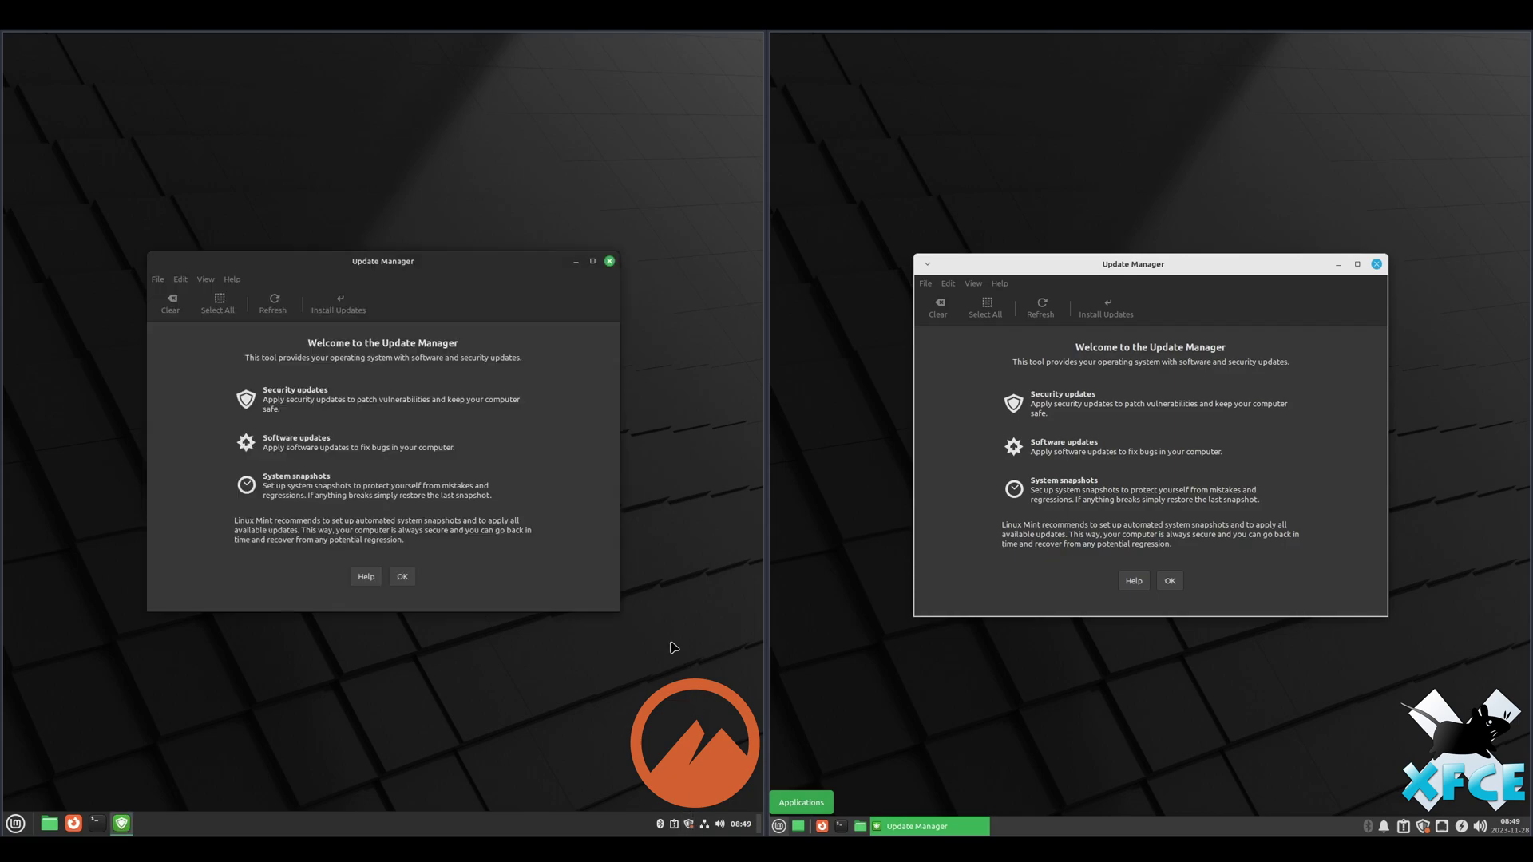
{"action": "left_click", "coordinate": [412, 578]}
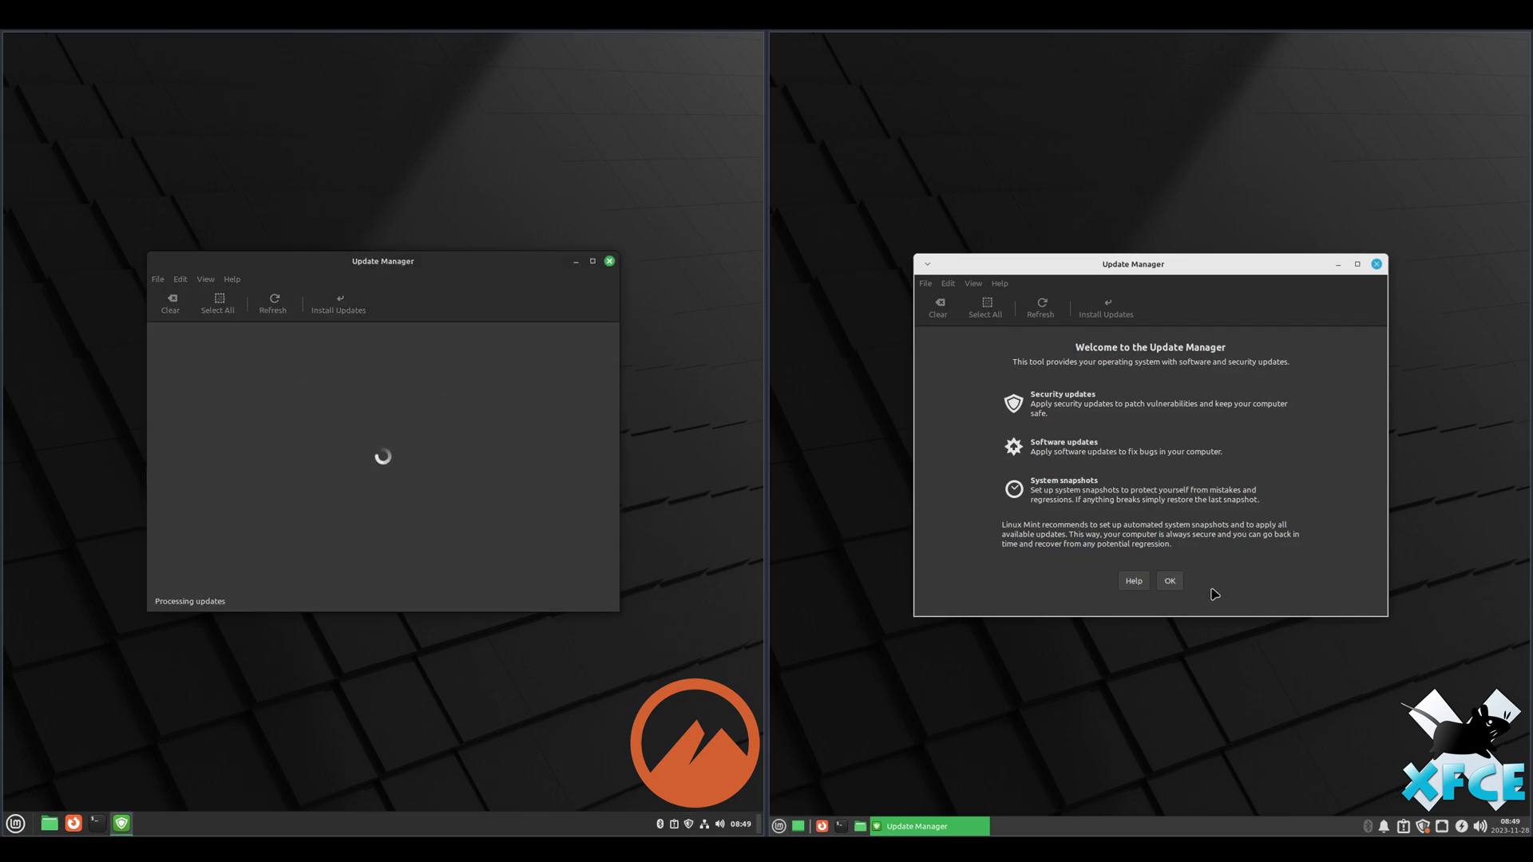
{"action": "left_click", "coordinate": [1172, 582]}
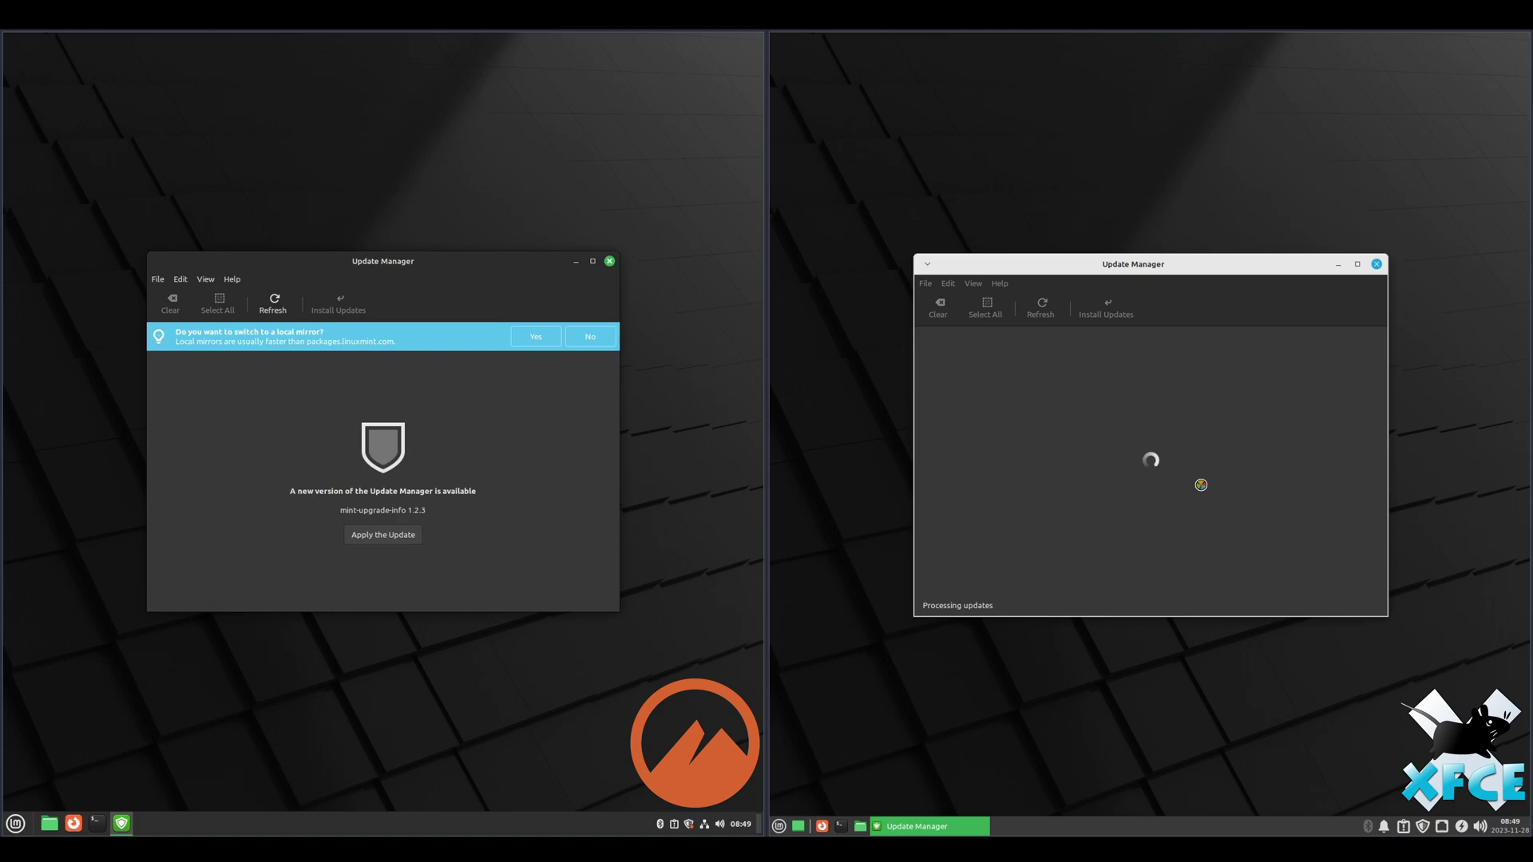
{"action": "left_click", "coordinate": [592, 341]}
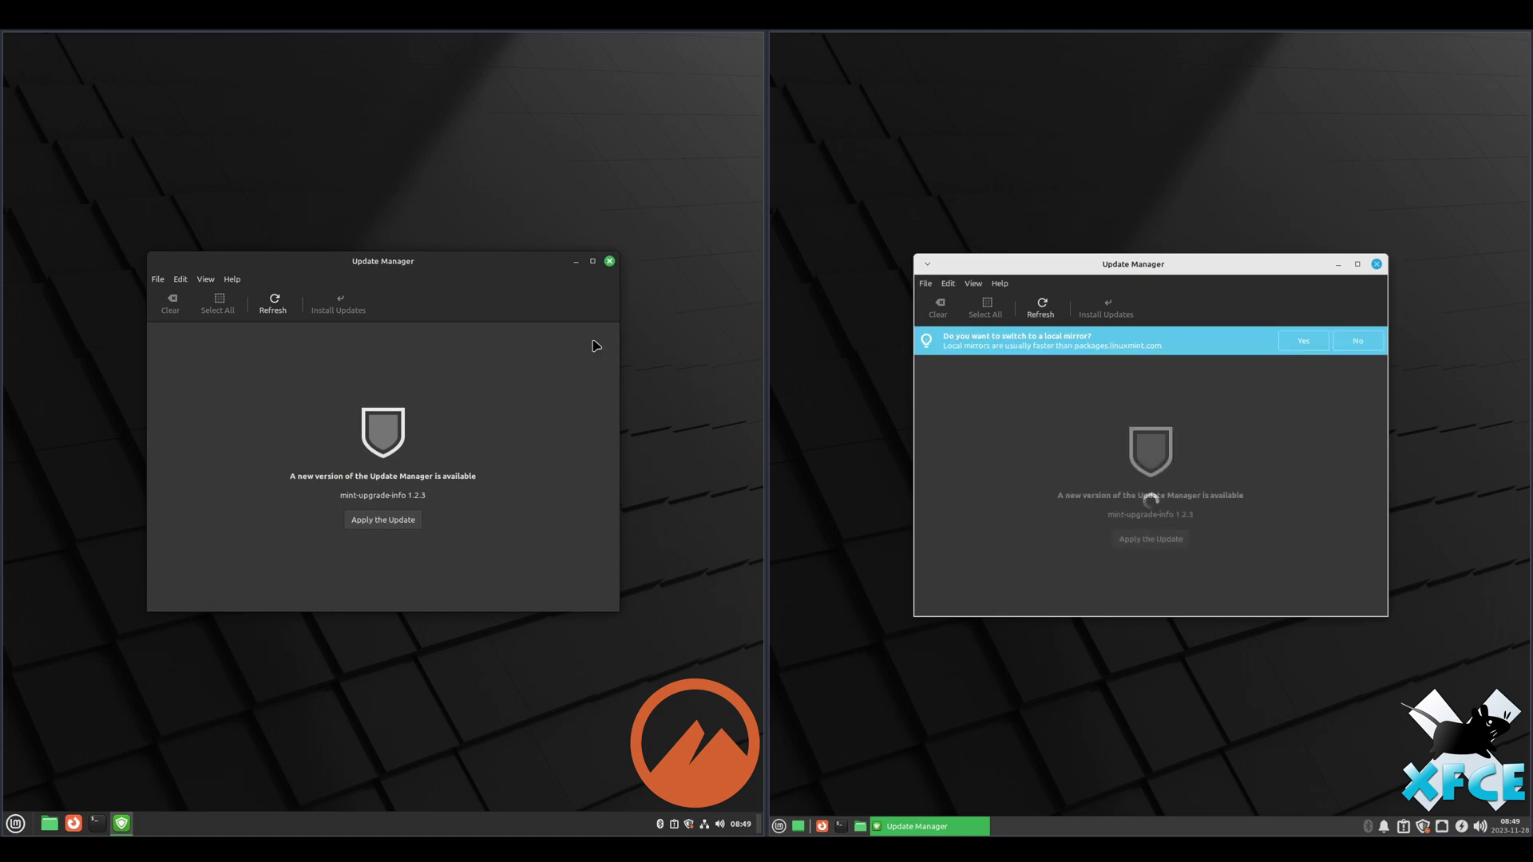
{"action": "left_click", "coordinate": [1375, 343]}
Apply and authorise Update Manager's own upgrade on both desktops, then reposition the update lists.
{"action": "left_click", "coordinate": [1146, 527]}
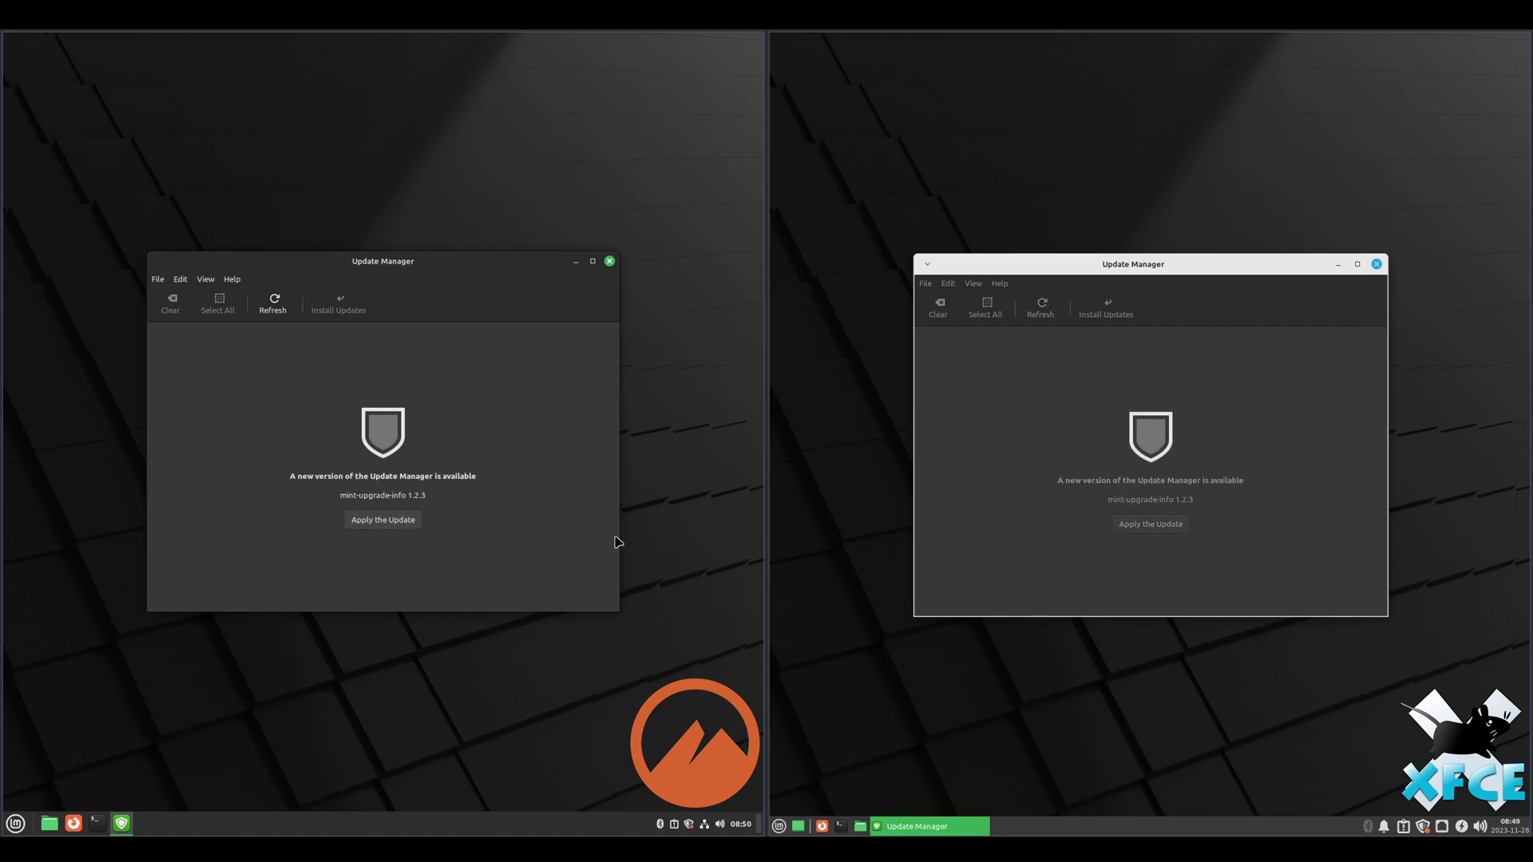
{"action": "left_click", "coordinate": [411, 522]}
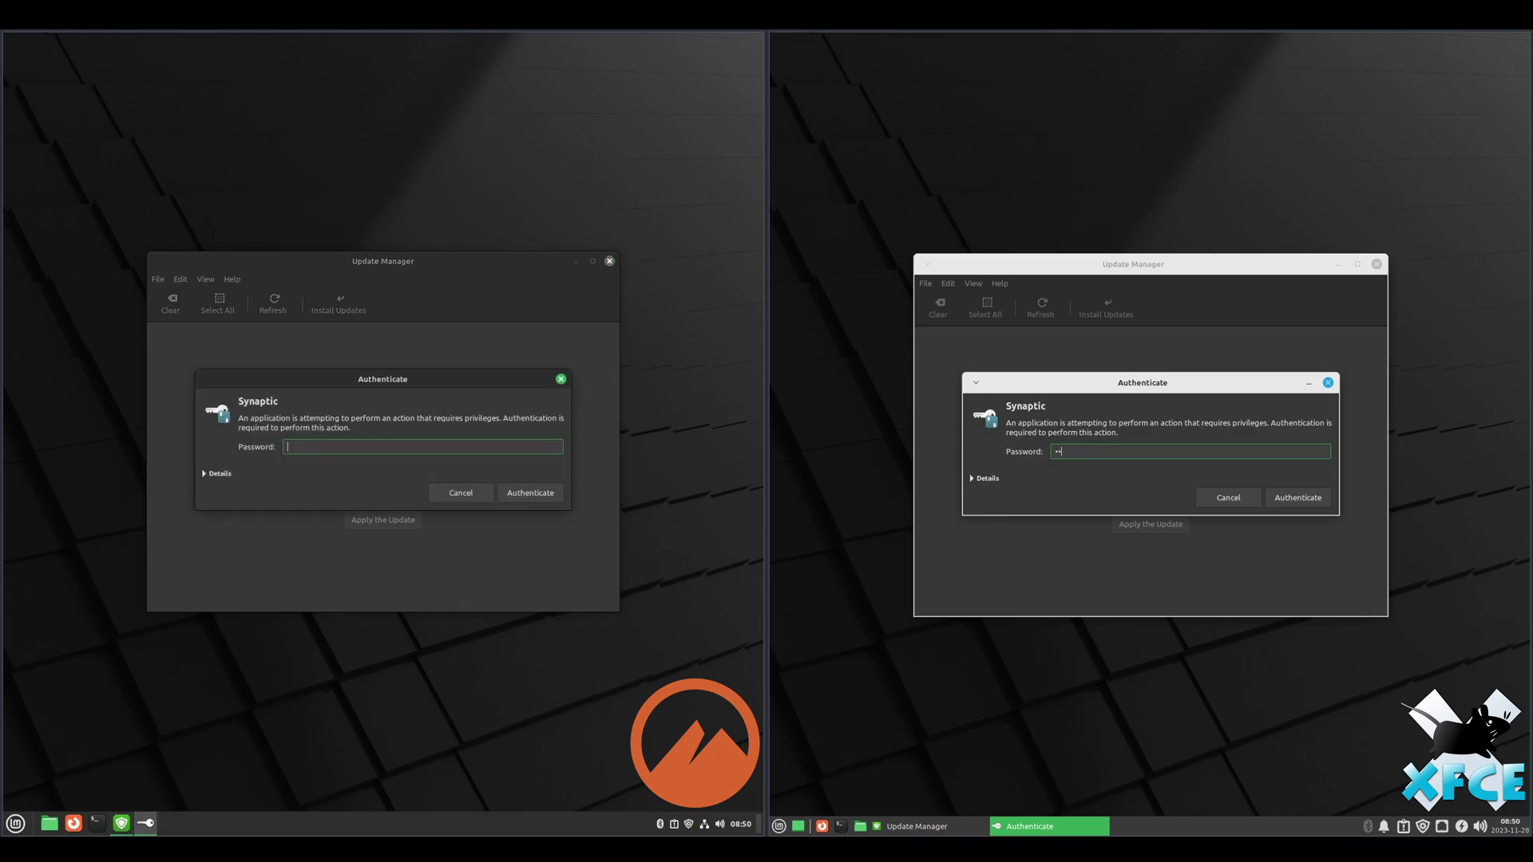
{"action": "left_click", "coordinate": [1297, 498]}
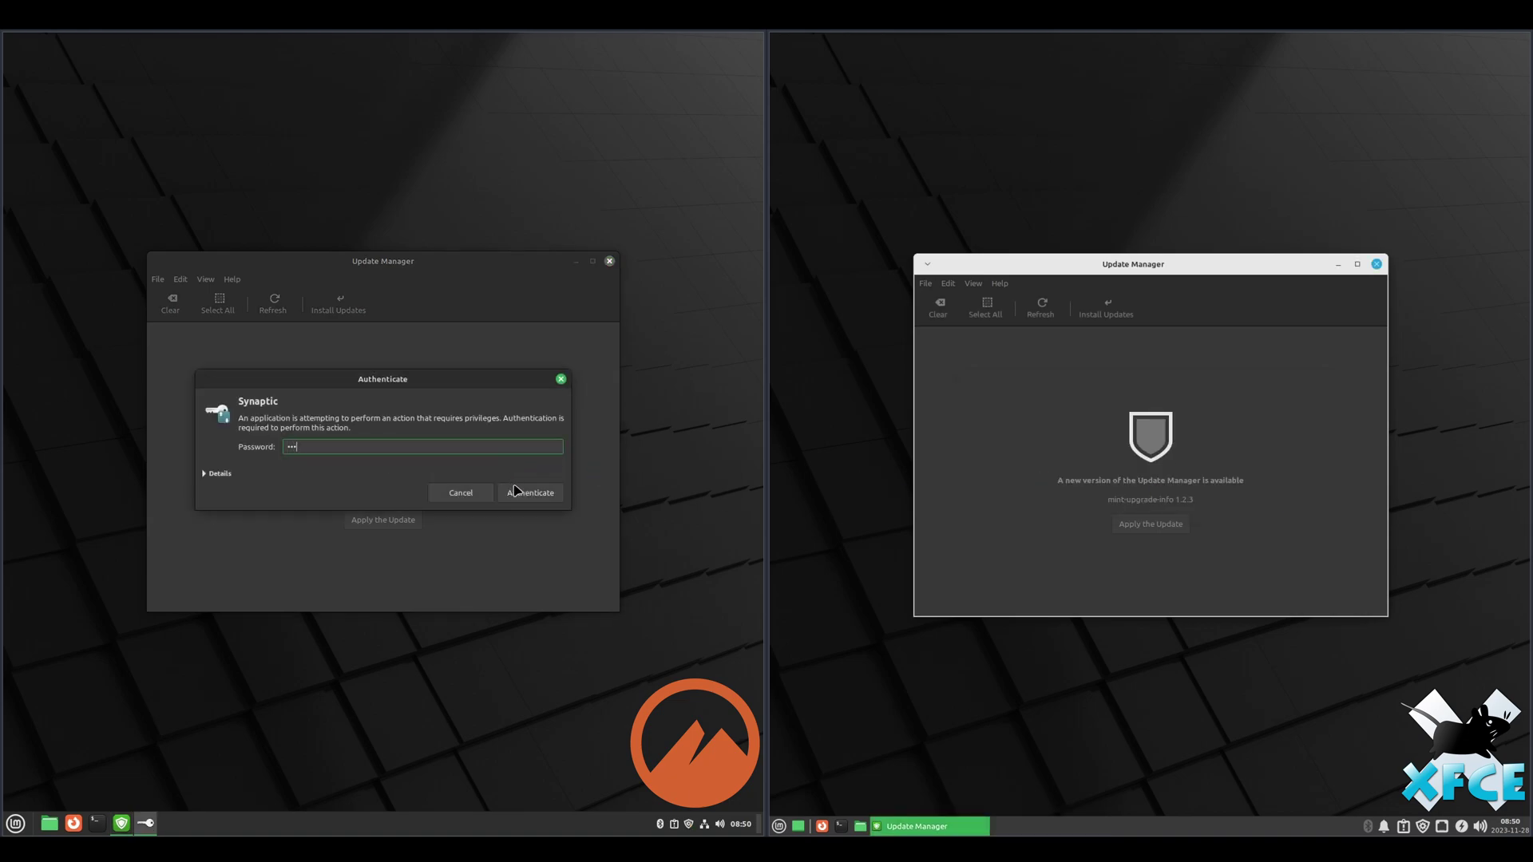
{"action": "left_click", "coordinate": [515, 492]}
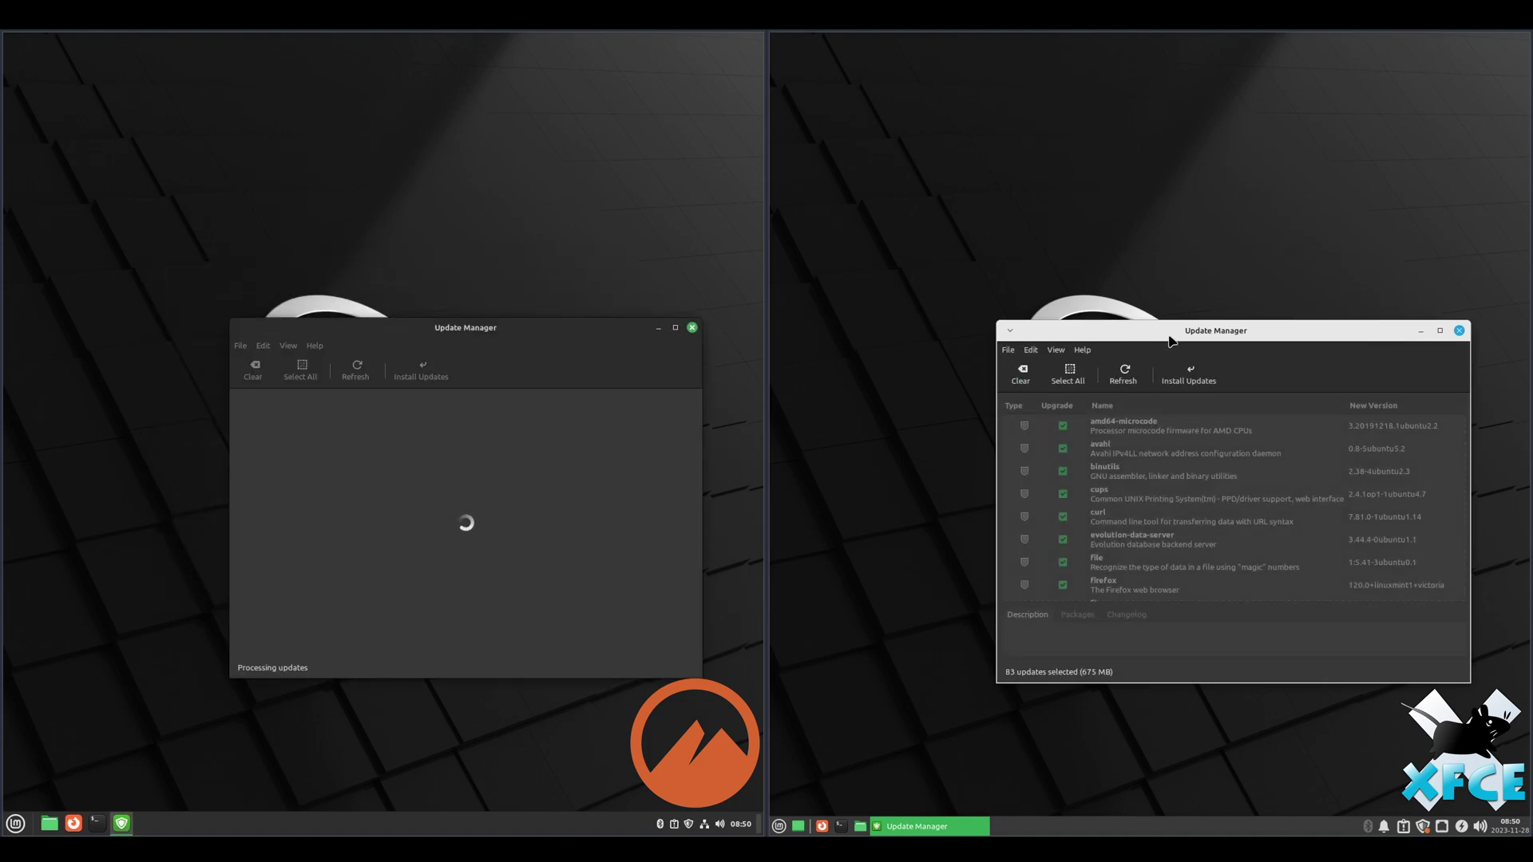
{"action": "left_click_drag", "start_coordinate": [1165, 333], "coordinate": [939, 303]}
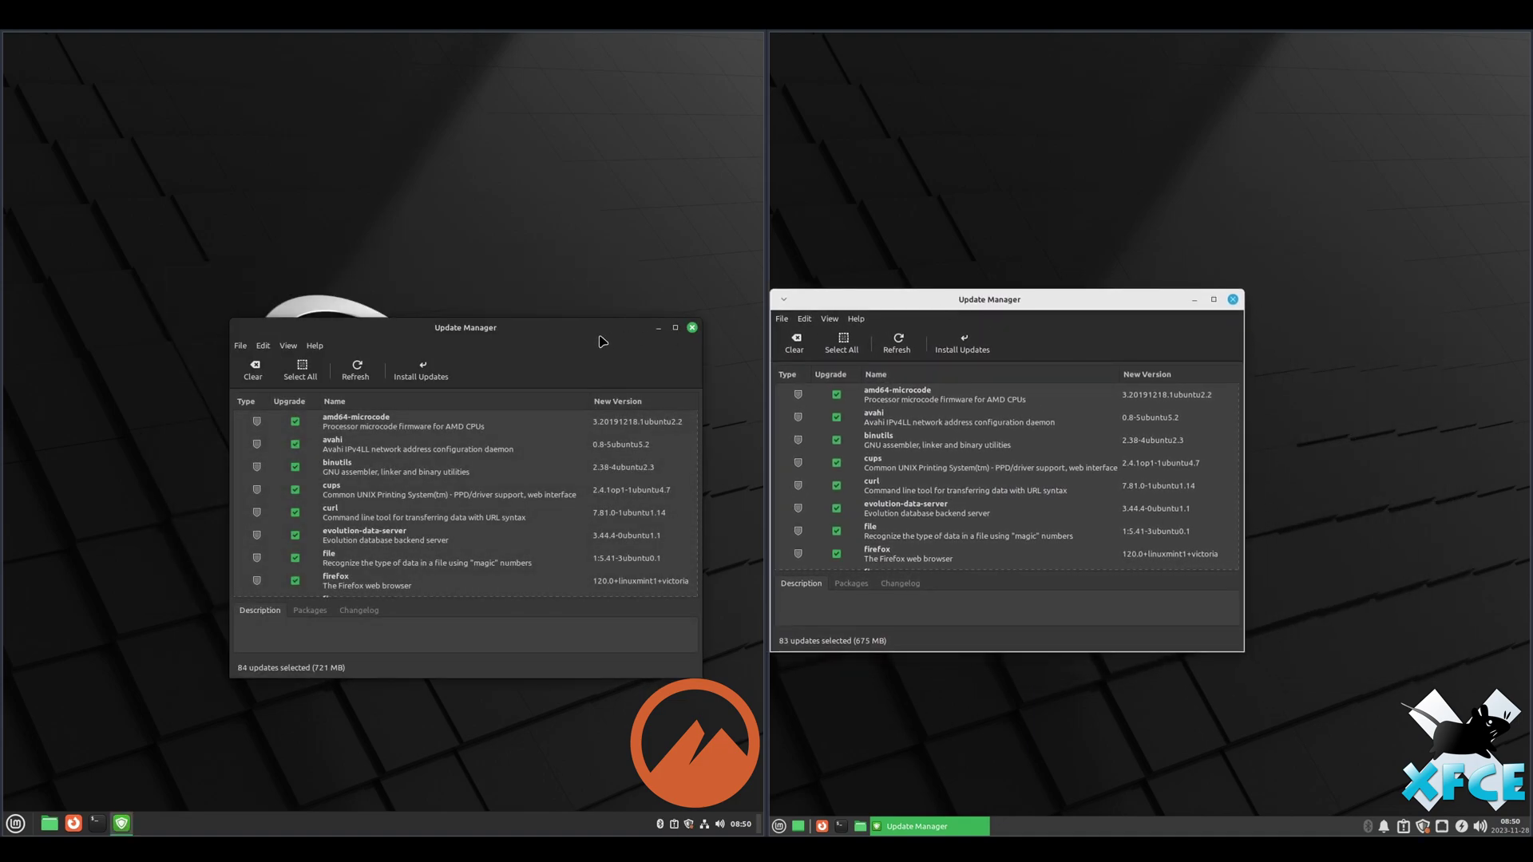
{"action": "left_click_drag", "start_coordinate": [593, 331], "coordinate": [652, 309]}
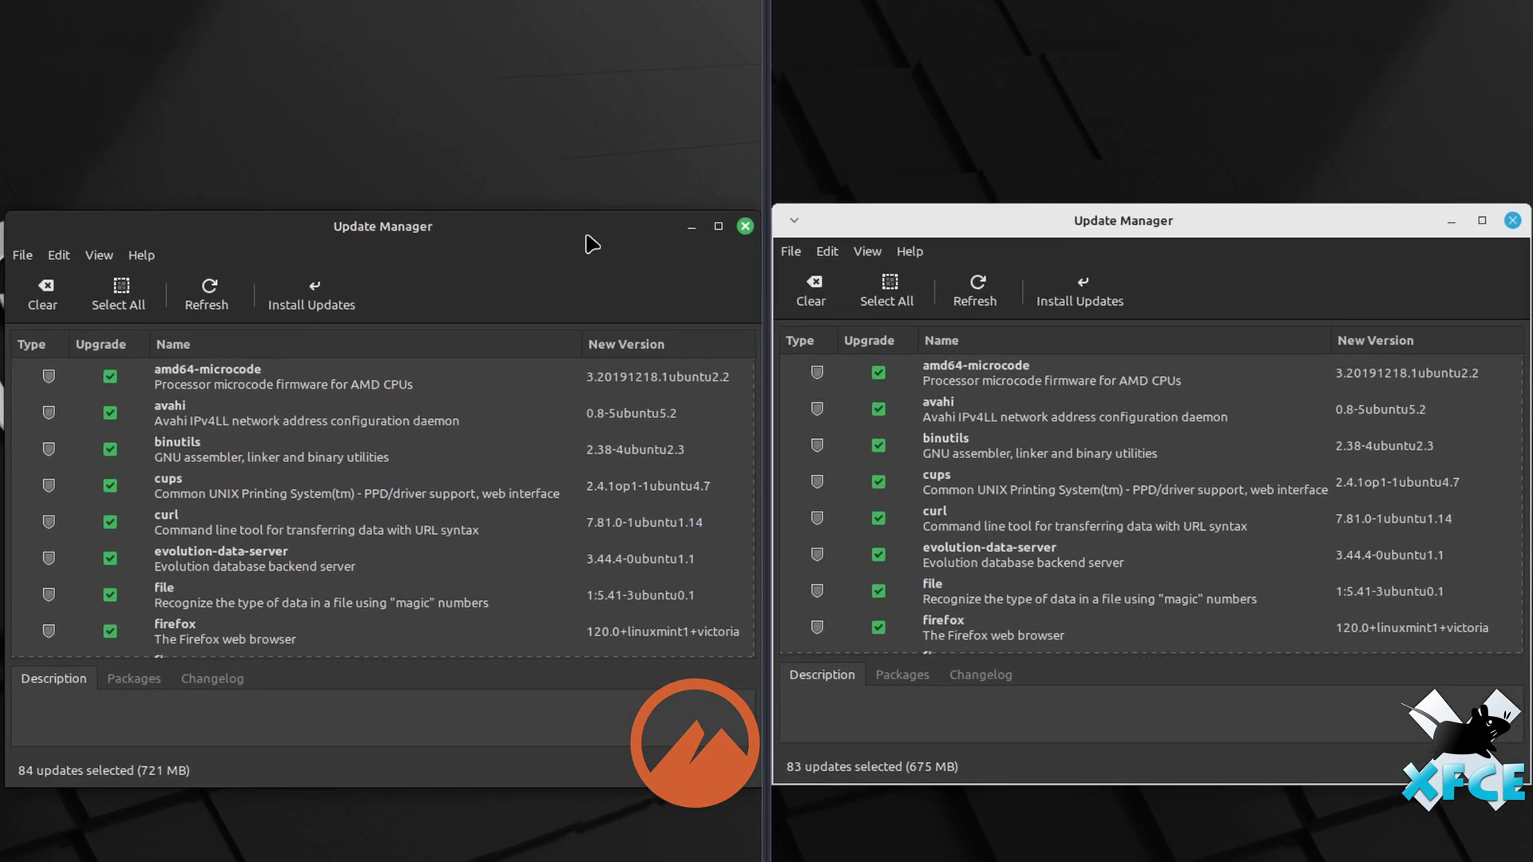
Start installing all updates on both desktops, accepting the additional packages and authenticating.
{"action": "left_click", "coordinate": [953, 337]}
{"action": "left_click", "coordinate": [325, 289]}
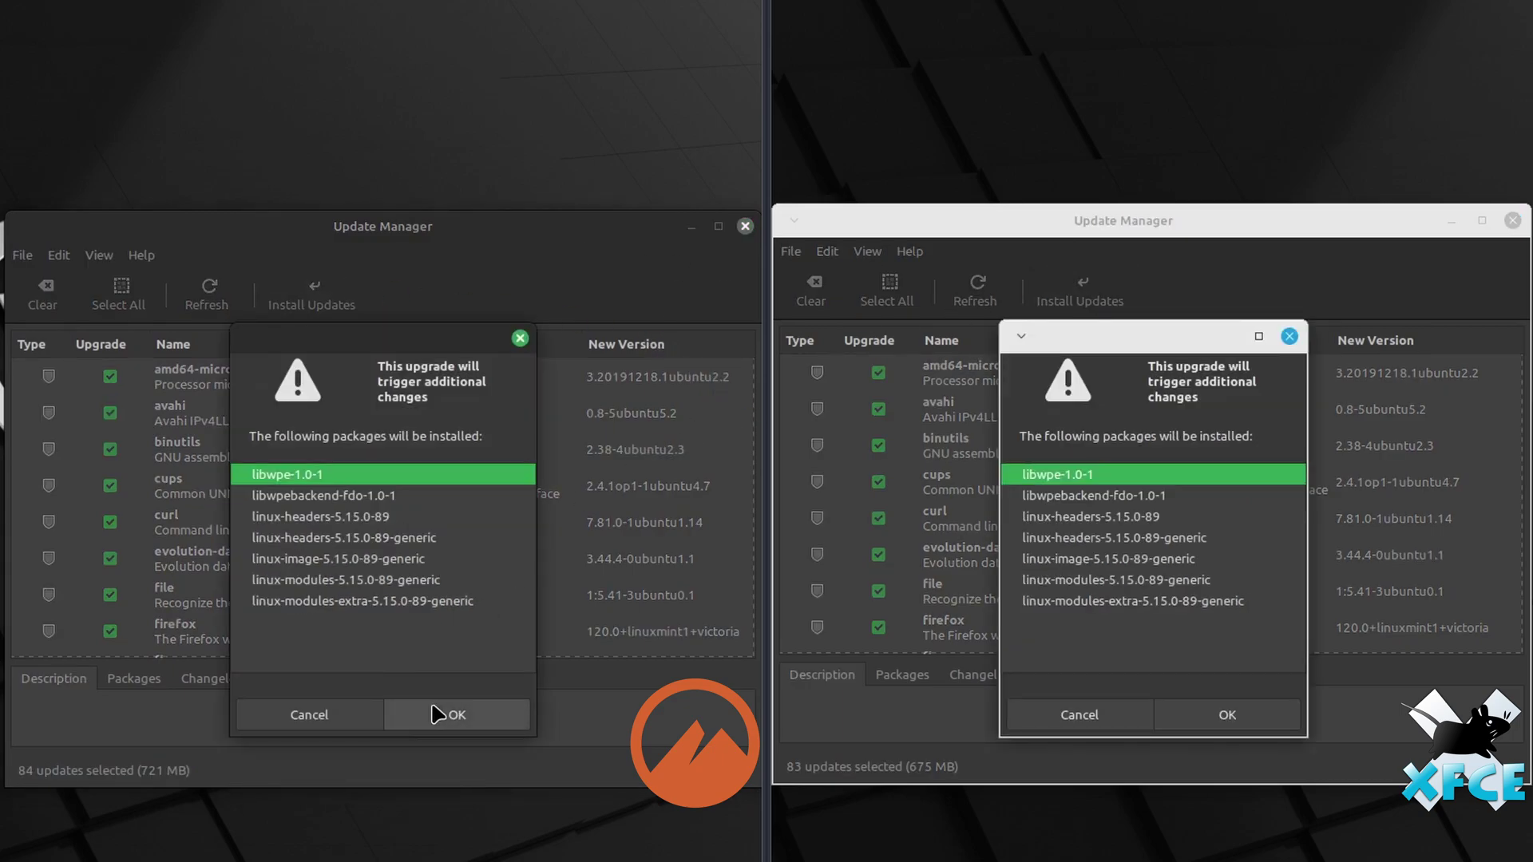
{"action": "left_click", "coordinate": [440, 715]}
{"action": "left_click", "coordinate": [1227, 714]}
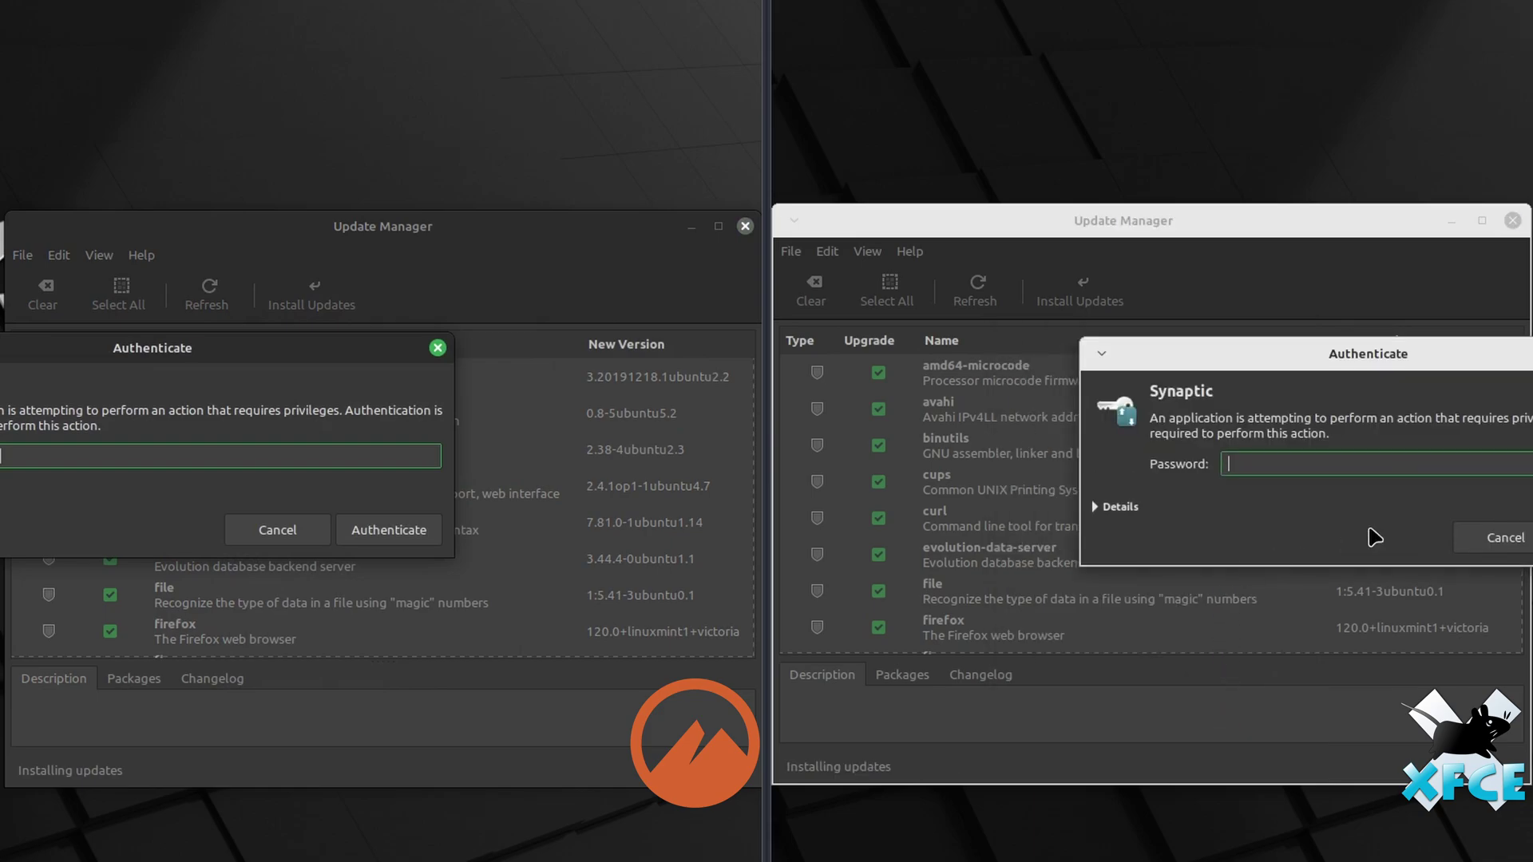
{"action": "type", "text": "***"}
{"action": "key", "text": "Return"}
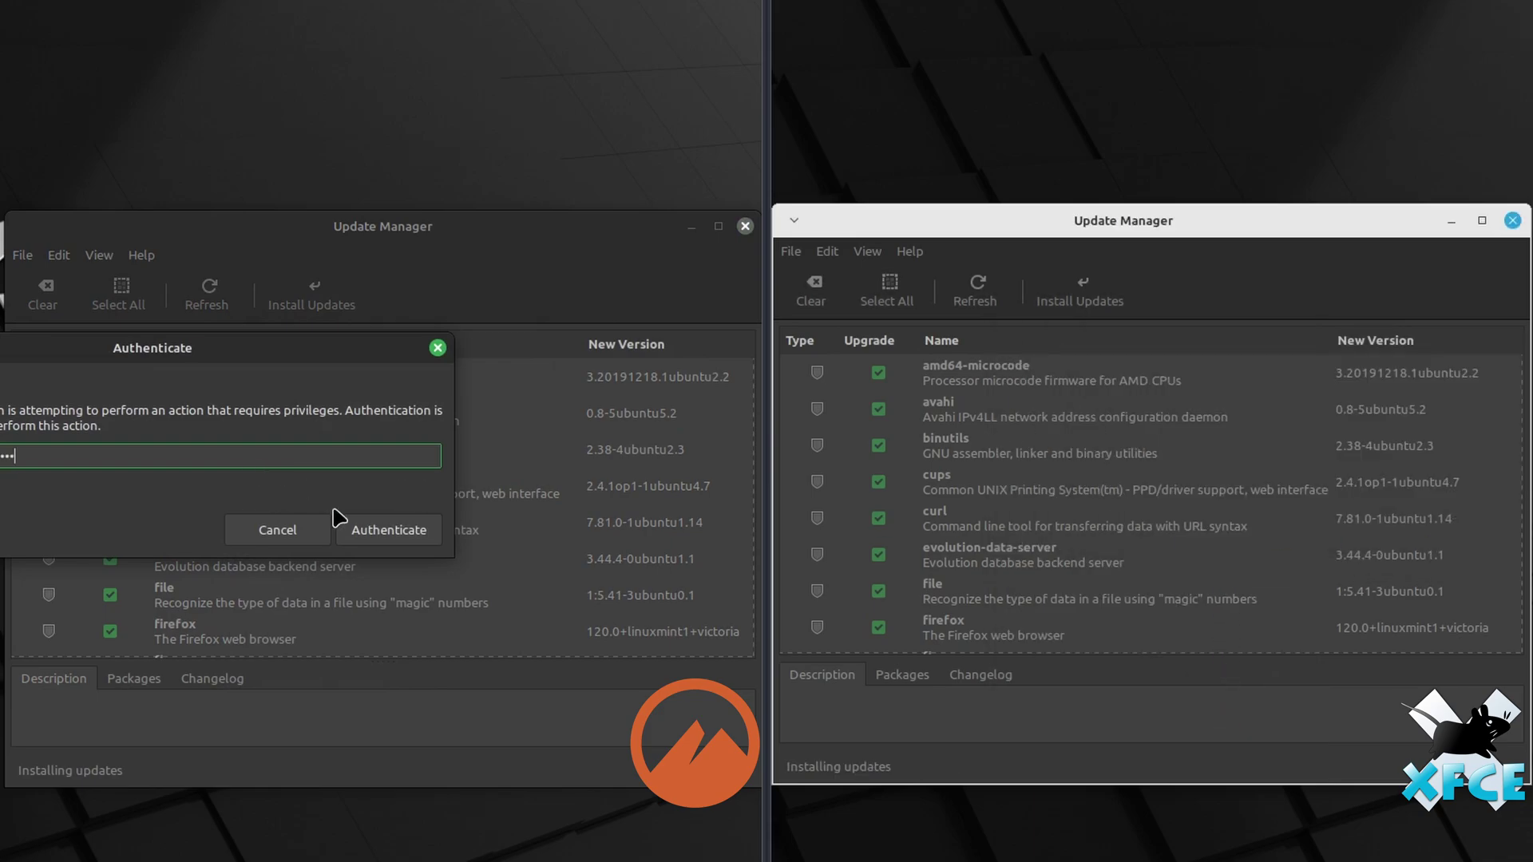
{"action": "left_click", "coordinate": [347, 527]}
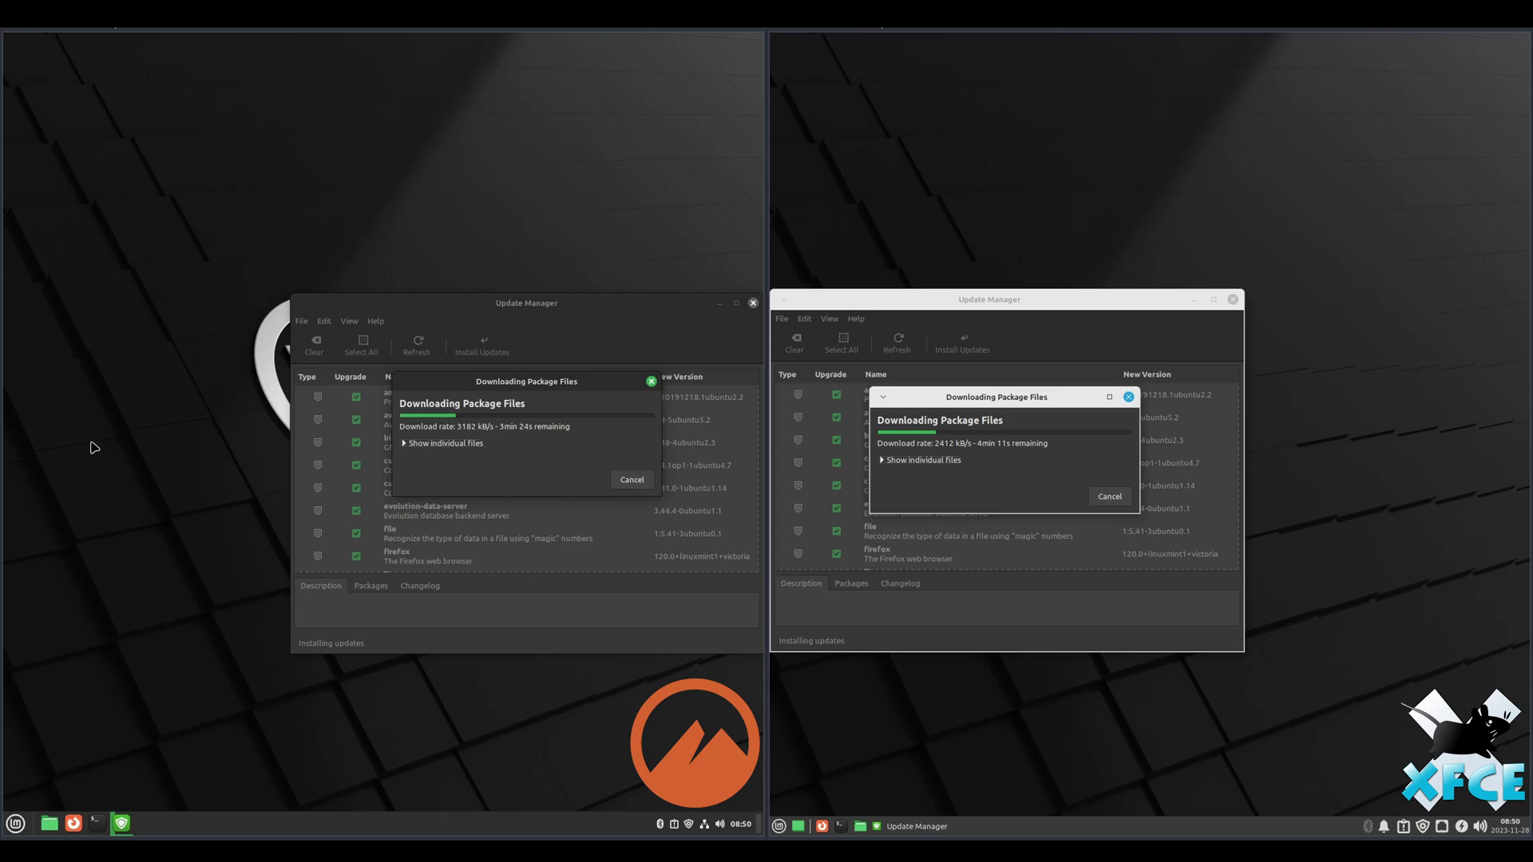
Set Cinnamon's wallpaper to the green Linux Mint background, then check Xfce Update Manager's version.
{"action": "right_click", "coordinate": [95, 448]}
{"action": "left_click", "coordinate": [152, 515]}
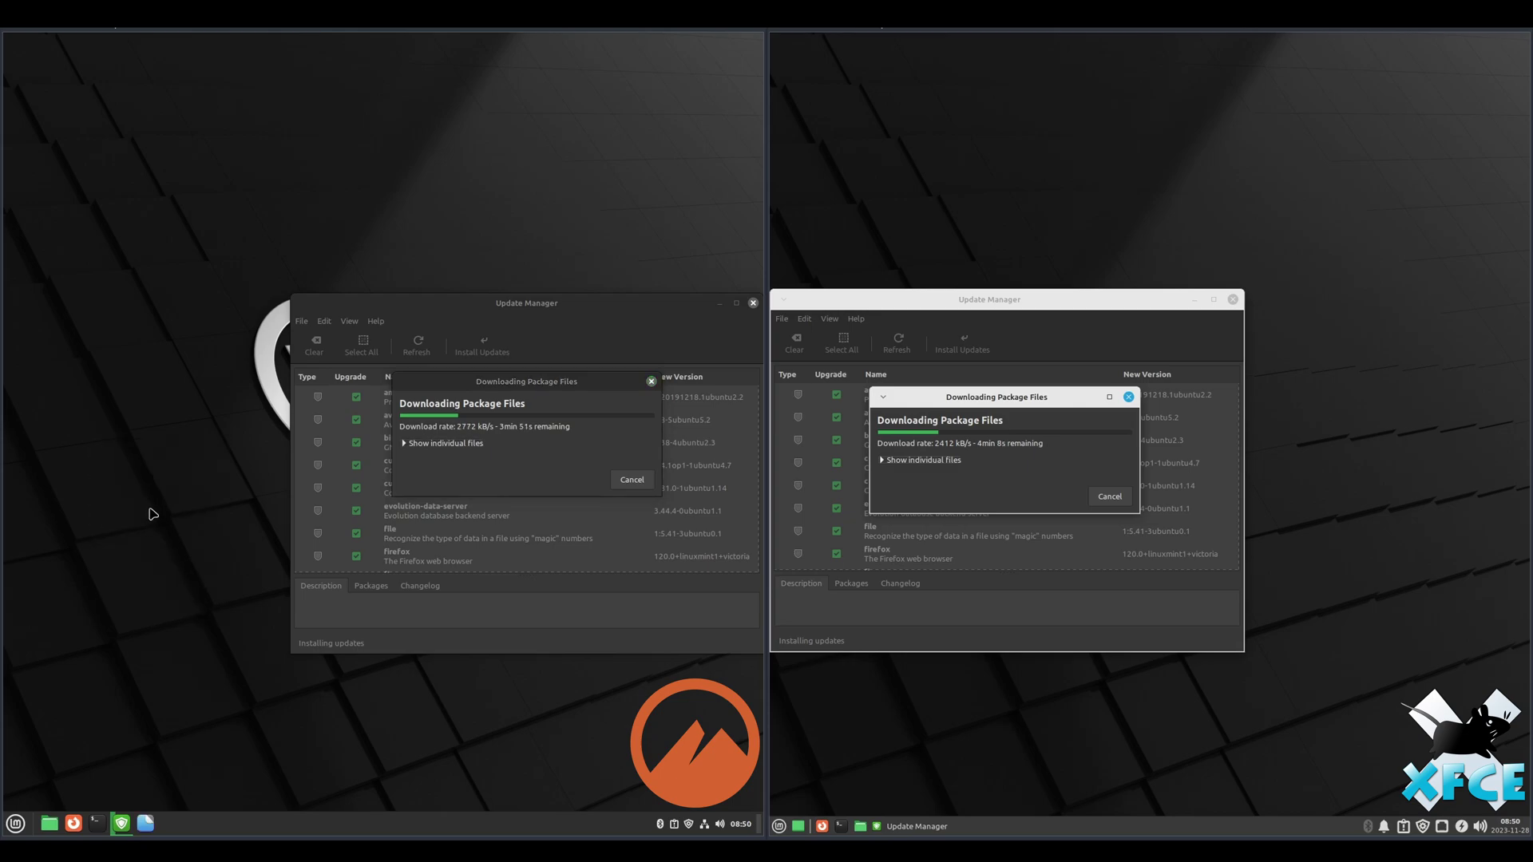
{"action": "left_click", "coordinate": [294, 417]}
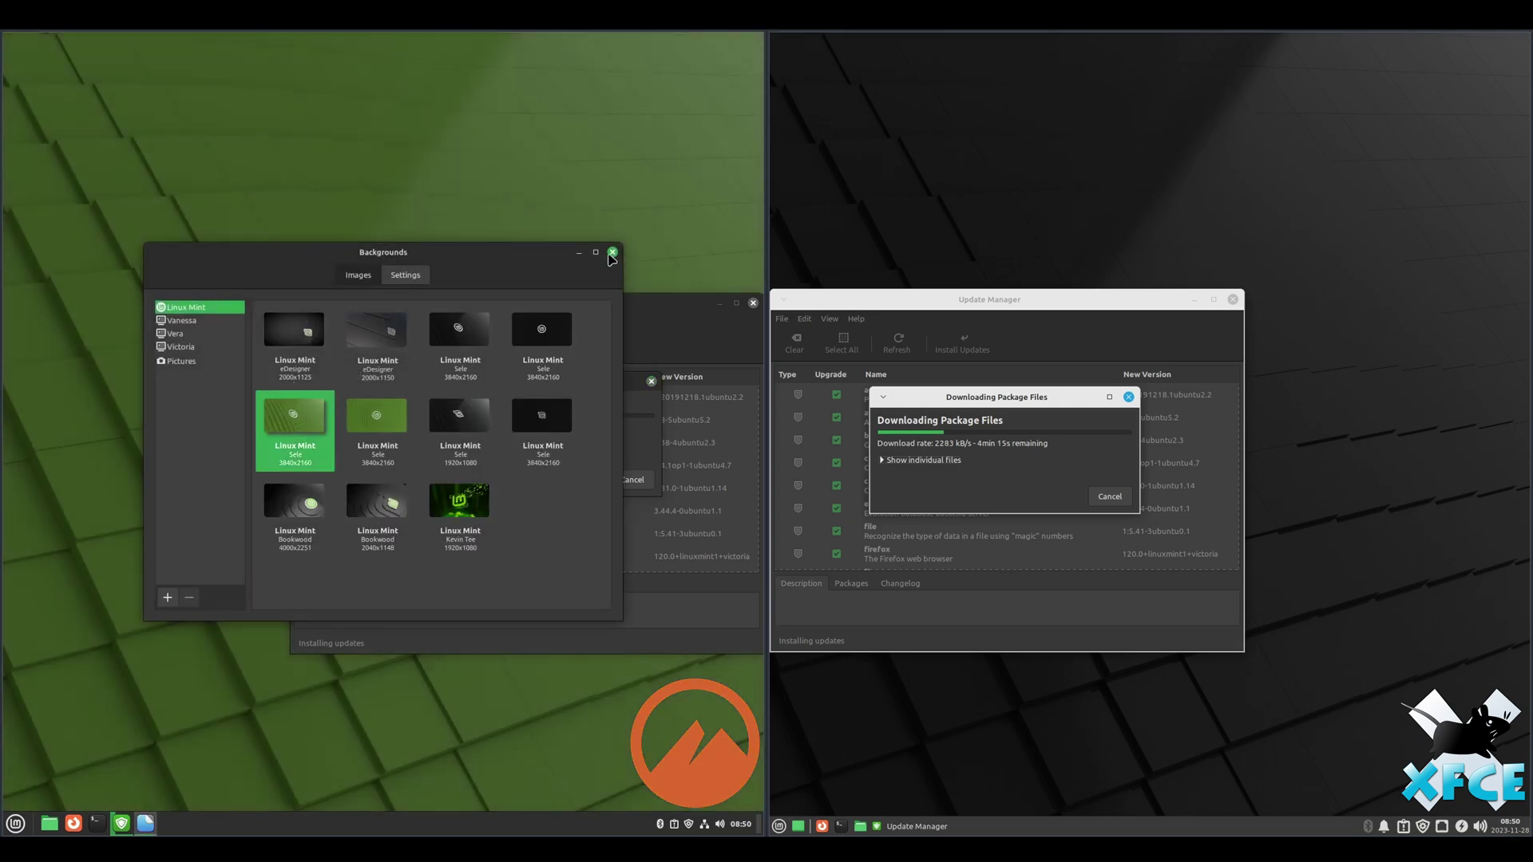
{"action": "left_click", "coordinate": [612, 253]}
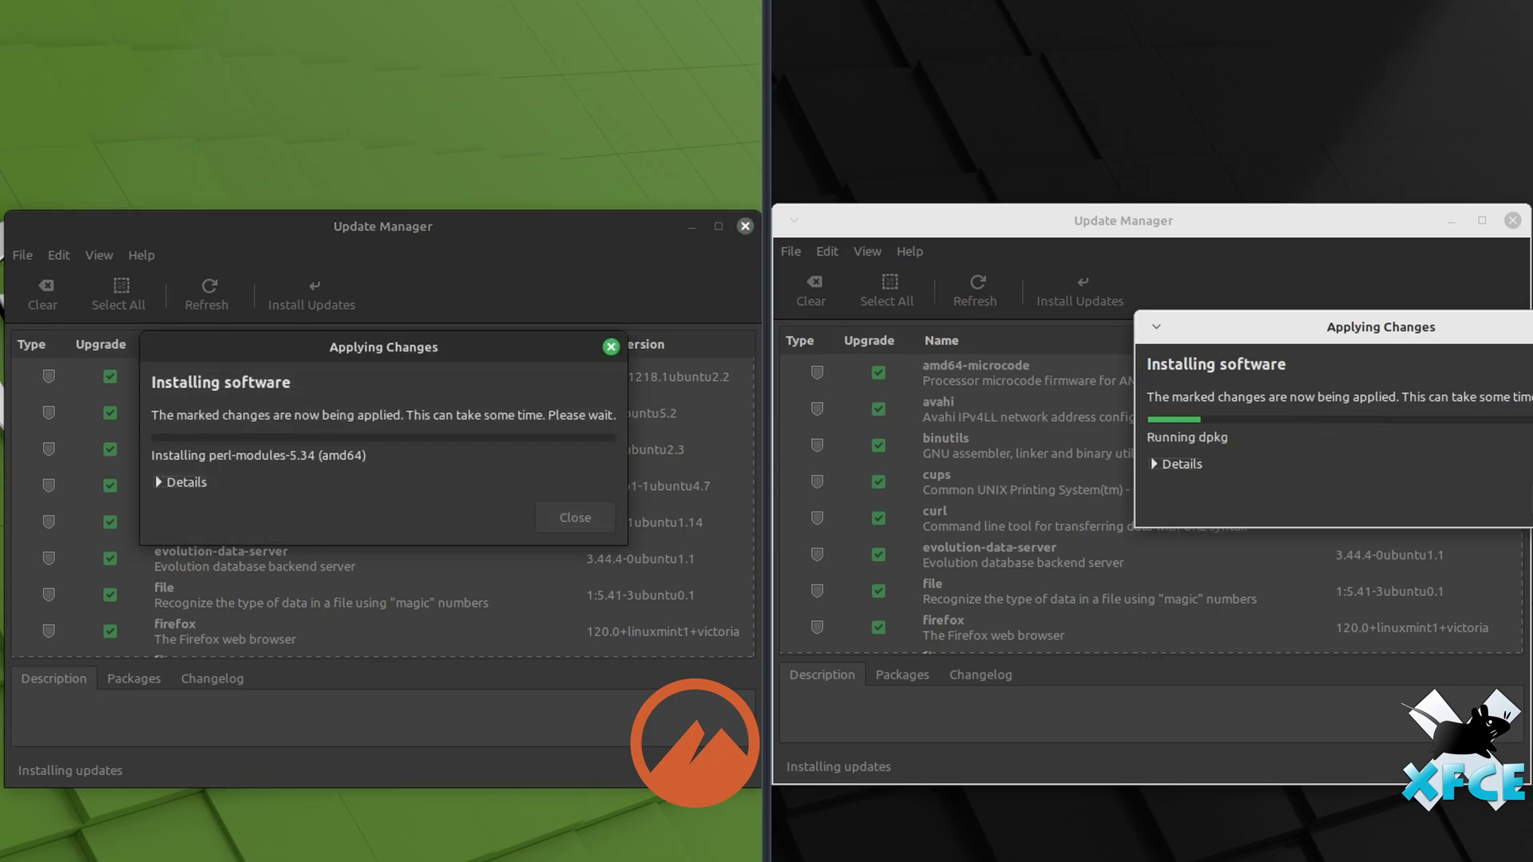
{"action": "left_click_drag", "start_coordinate": [1443, 337], "coordinate": [1226, 393]}
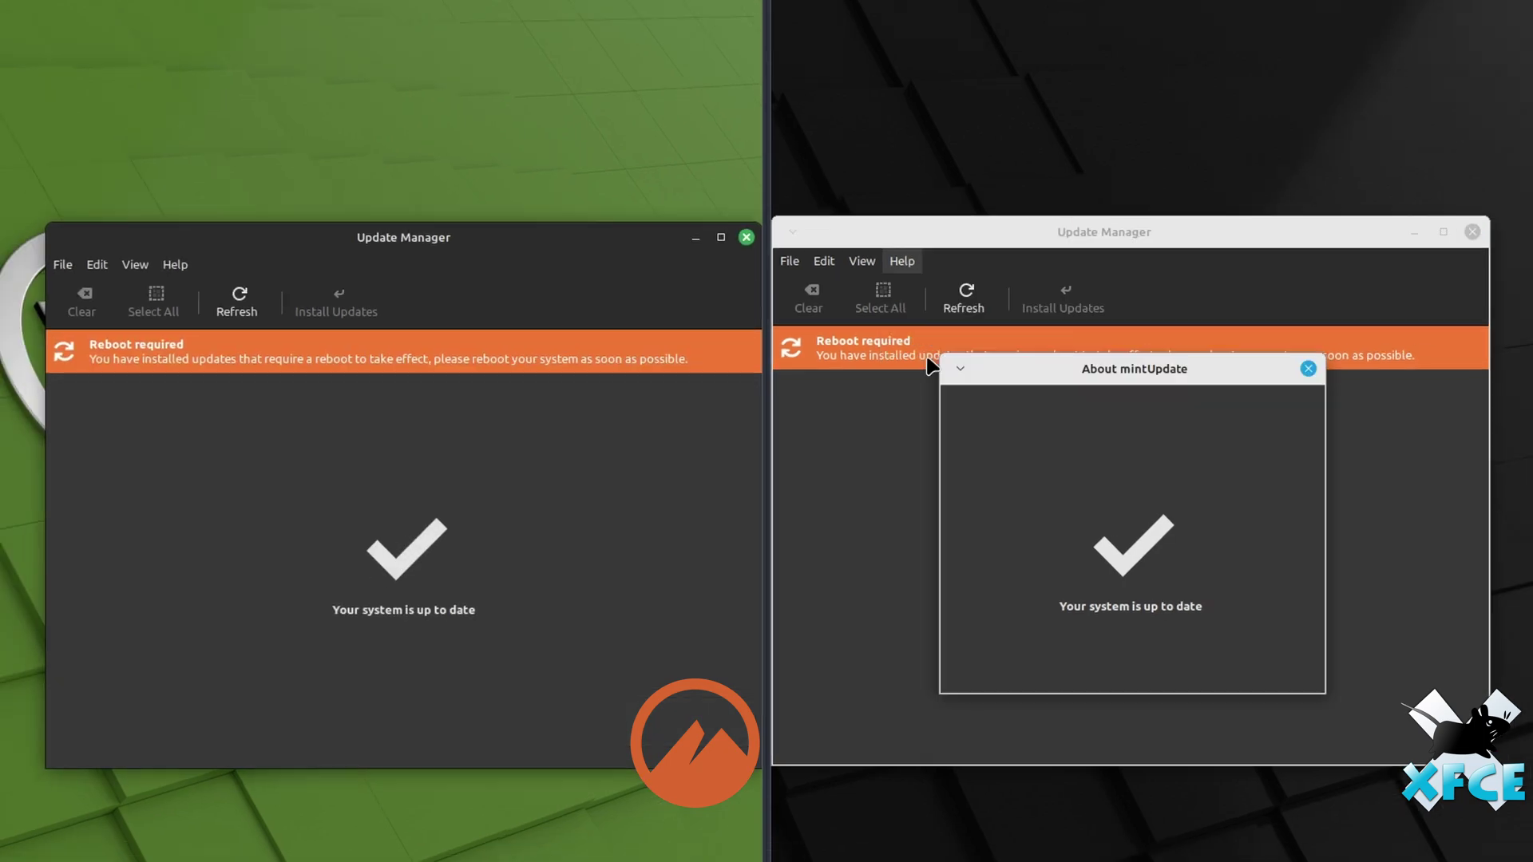
{"action": "left_click", "coordinate": [306, 381]}
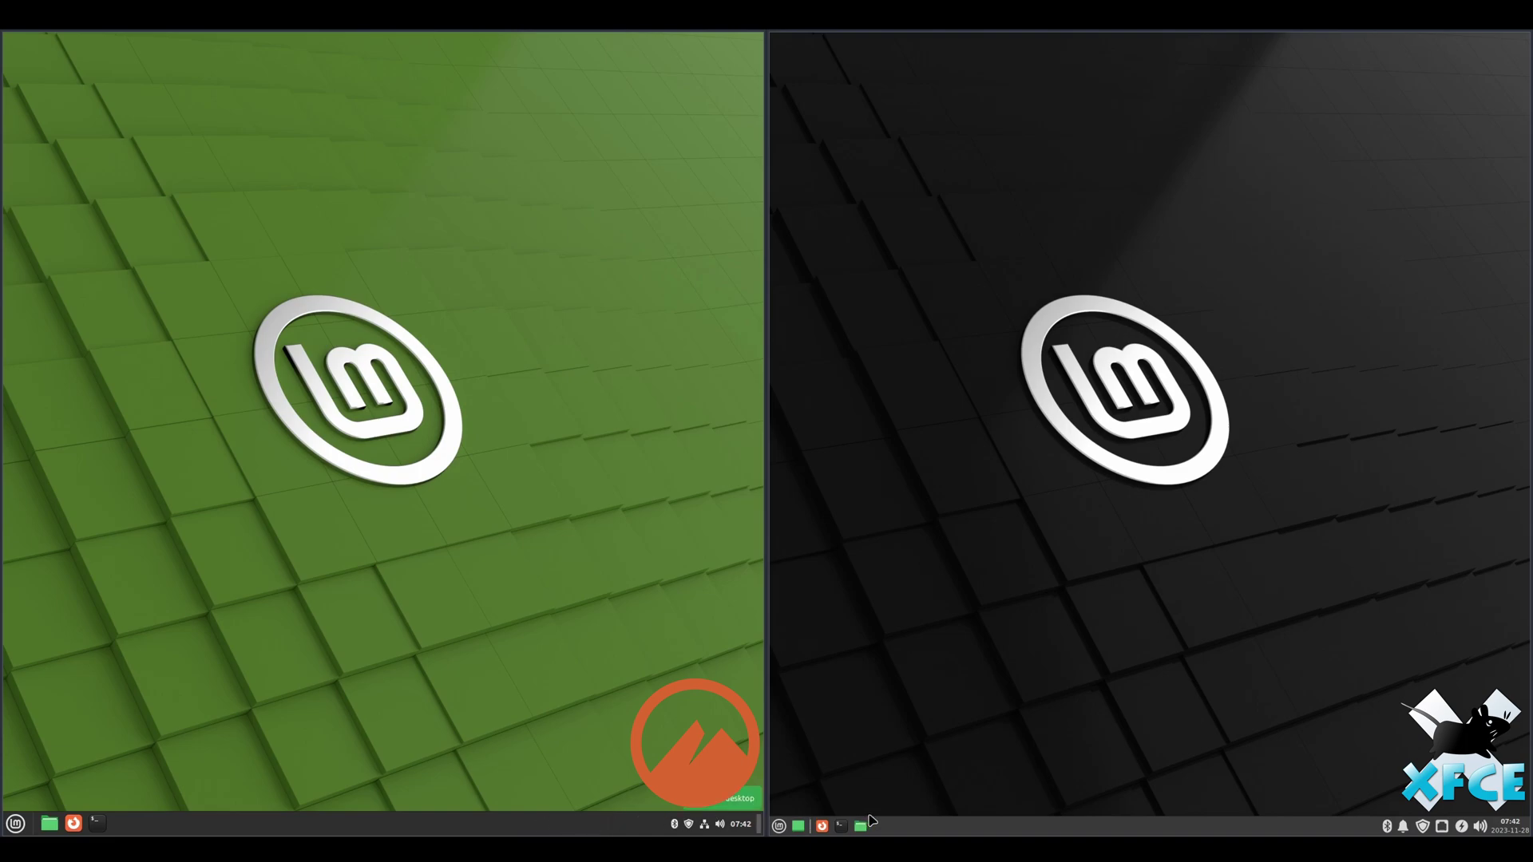
Set the Xfce panel row size to 40 in Panel Preferences.
{"action": "right_click", "coordinate": [926, 827]}
{"action": "mouse_move", "coordinate": [944, 807]}
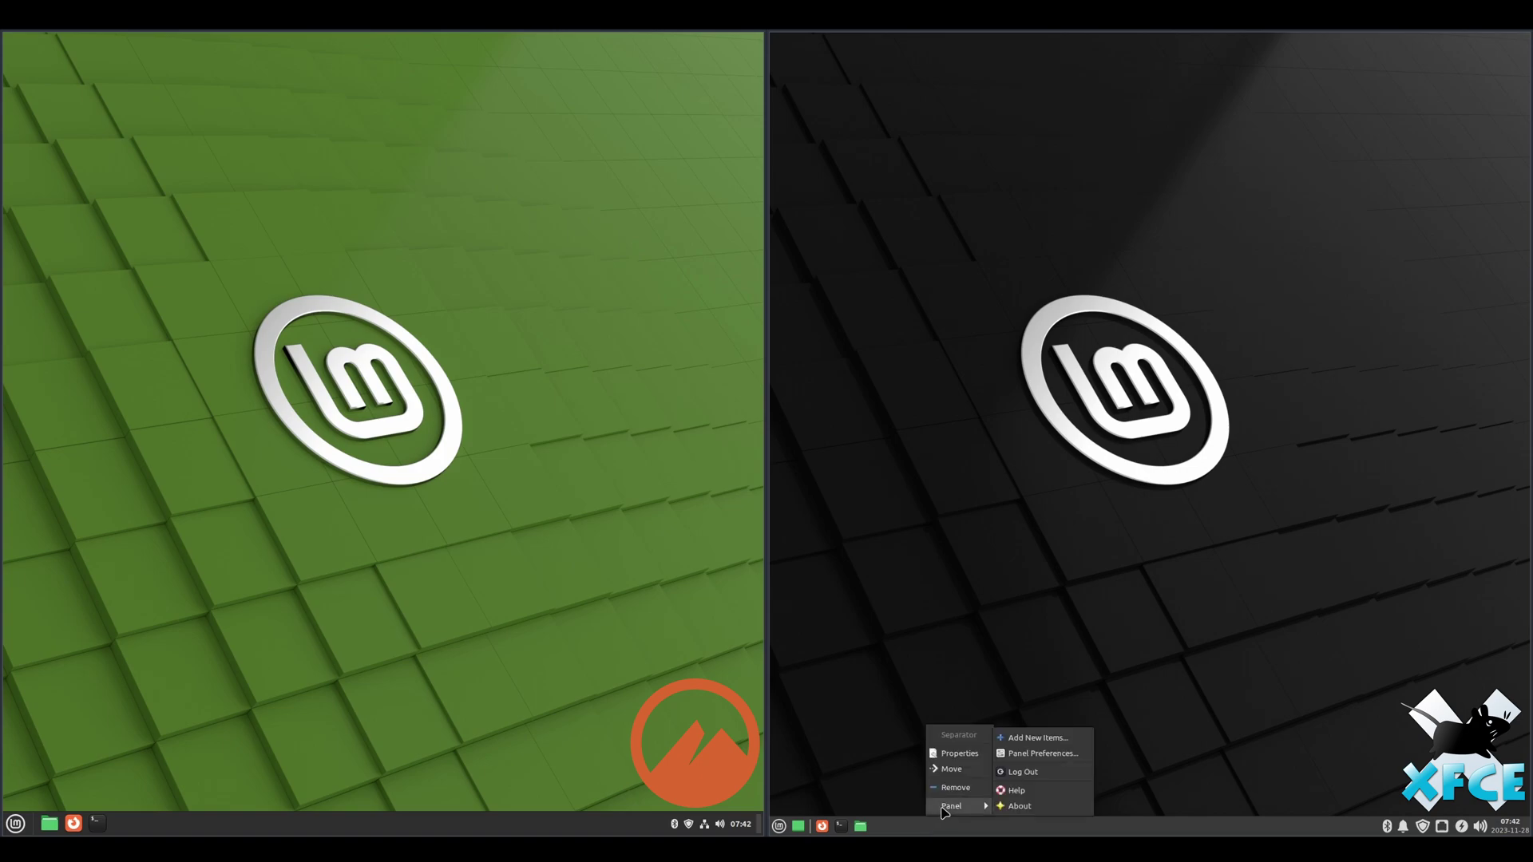
{"action": "left_click", "coordinate": [1038, 754]}
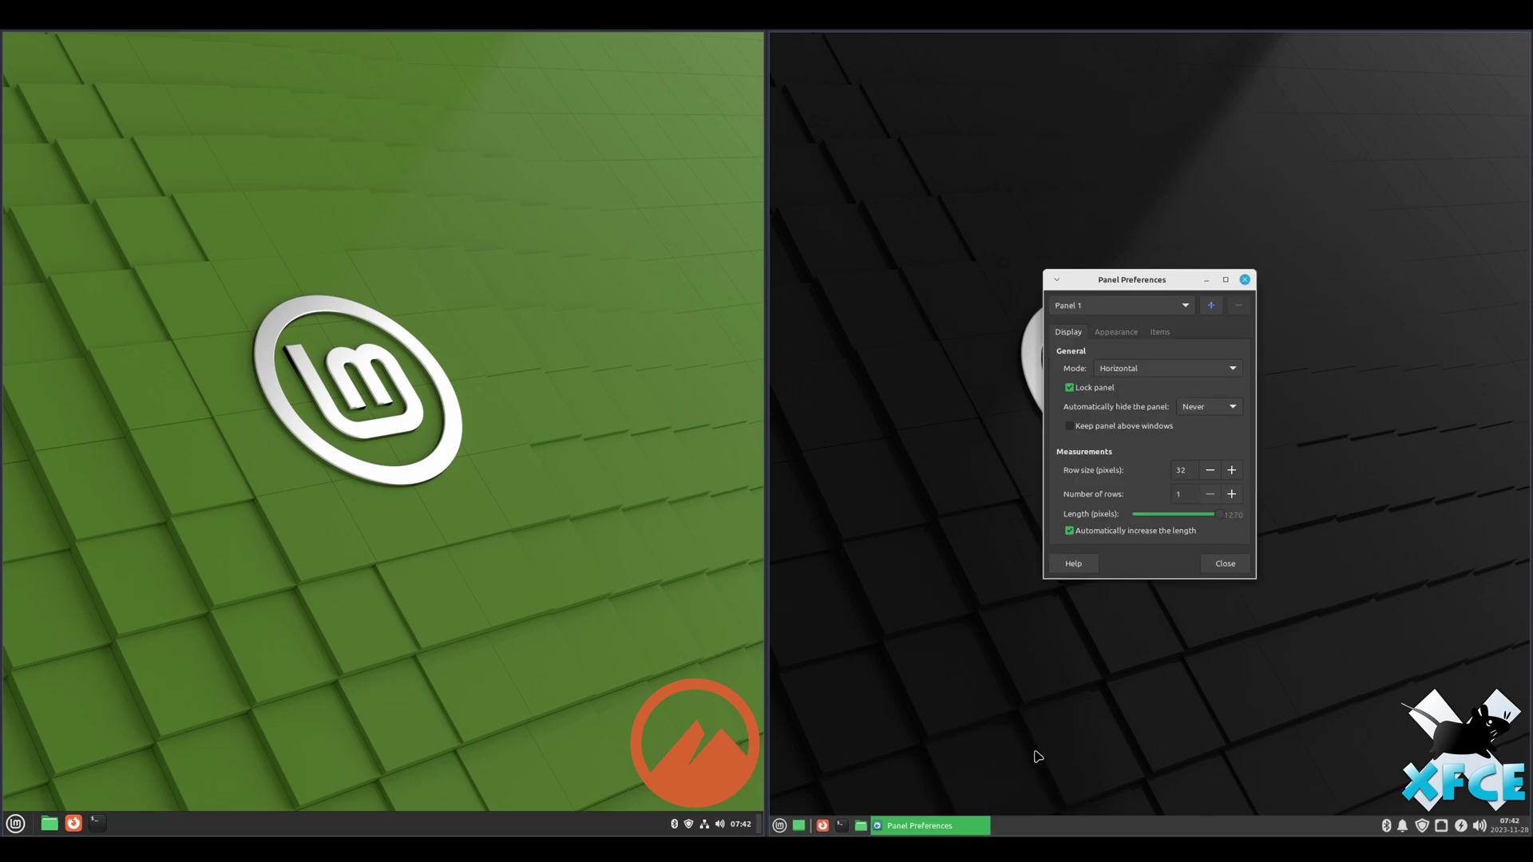
{"action": "left_click_drag", "start_coordinate": [1193, 473], "coordinate": [1156, 472]}
{"action": "key", "text": "Return"}
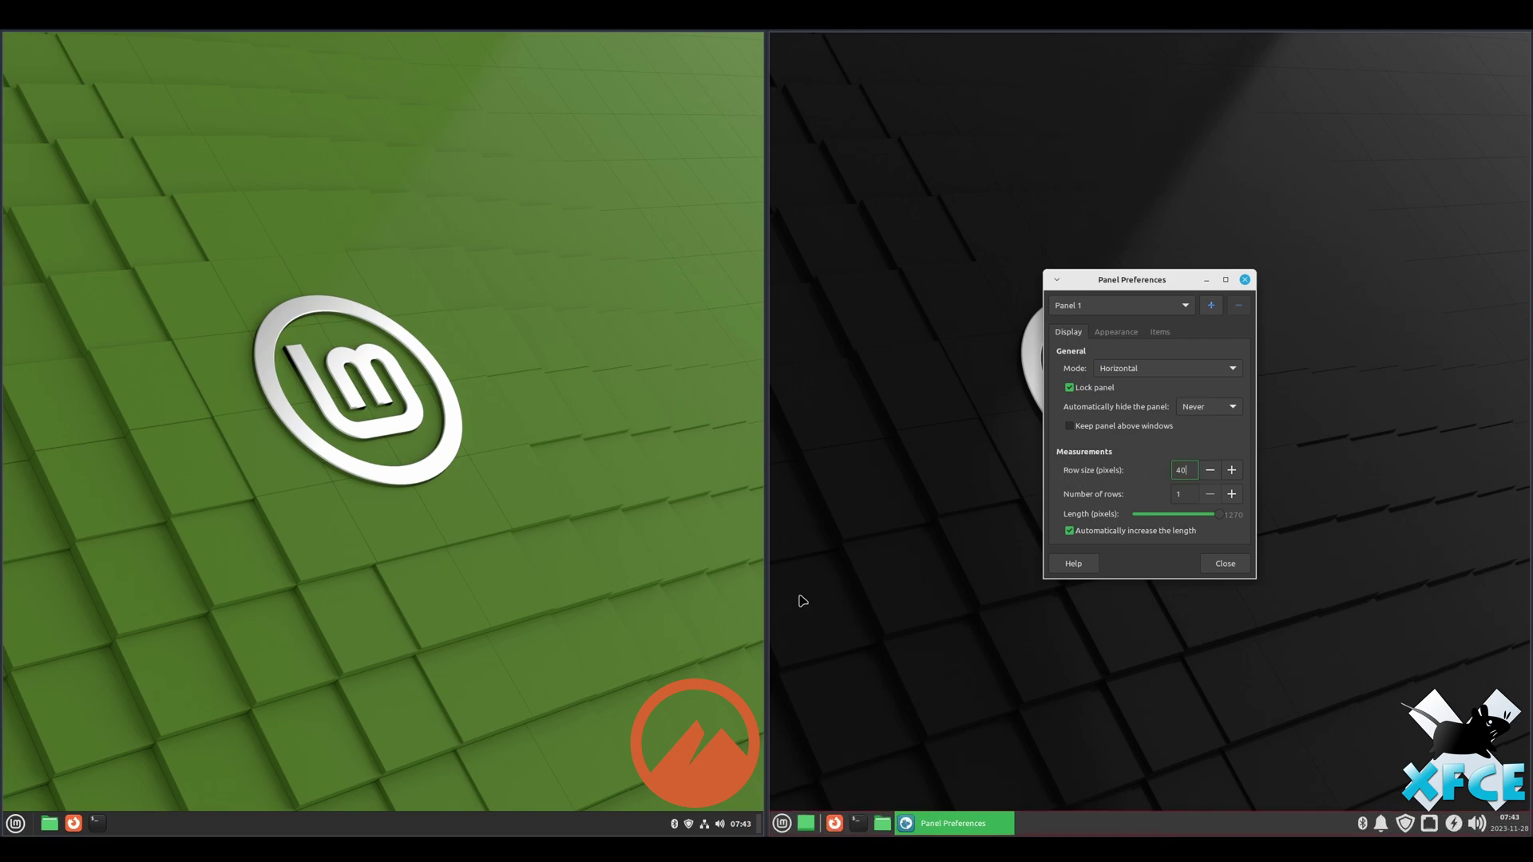
Try Cinnamon's panel height at about 32, then settle it at 40 pixels.
{"action": "right_click", "coordinate": [458, 818]}
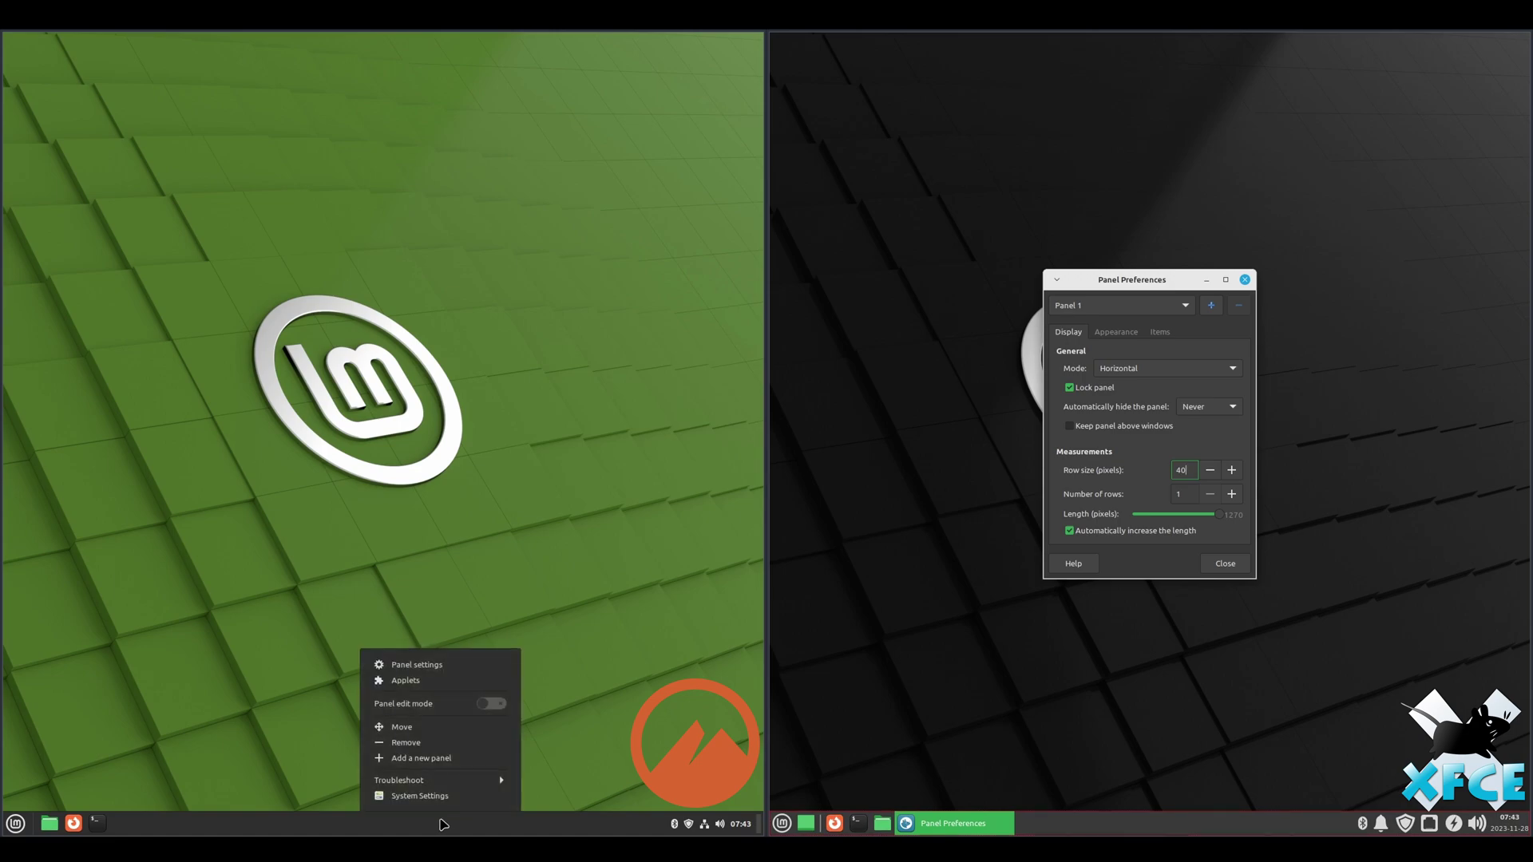
{"action": "left_click", "coordinate": [463, 668]}
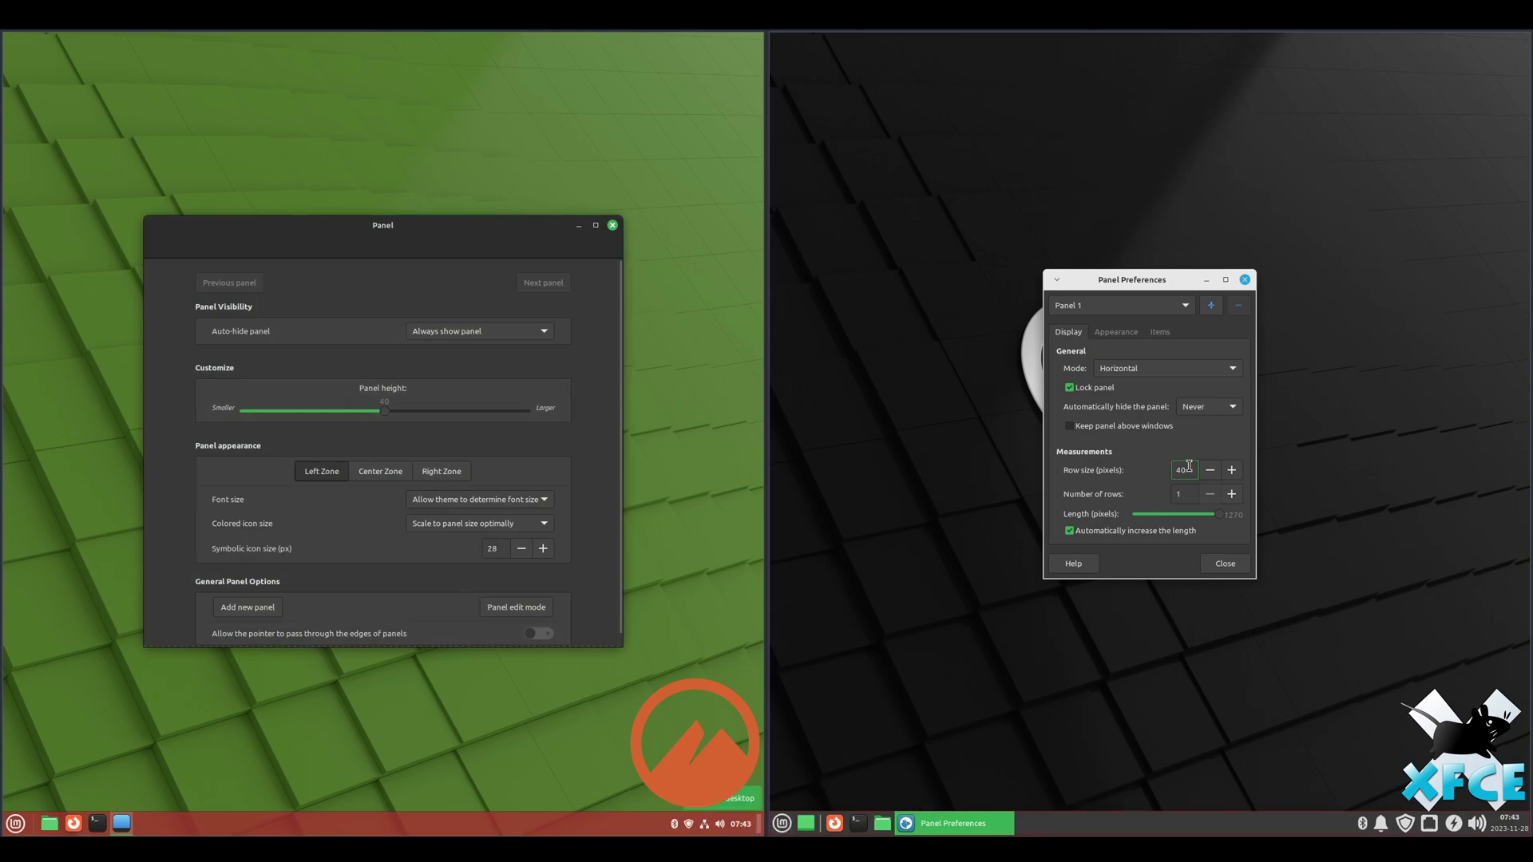
{"action": "left_click_drag", "start_coordinate": [1189, 465], "coordinate": [1152, 476]}
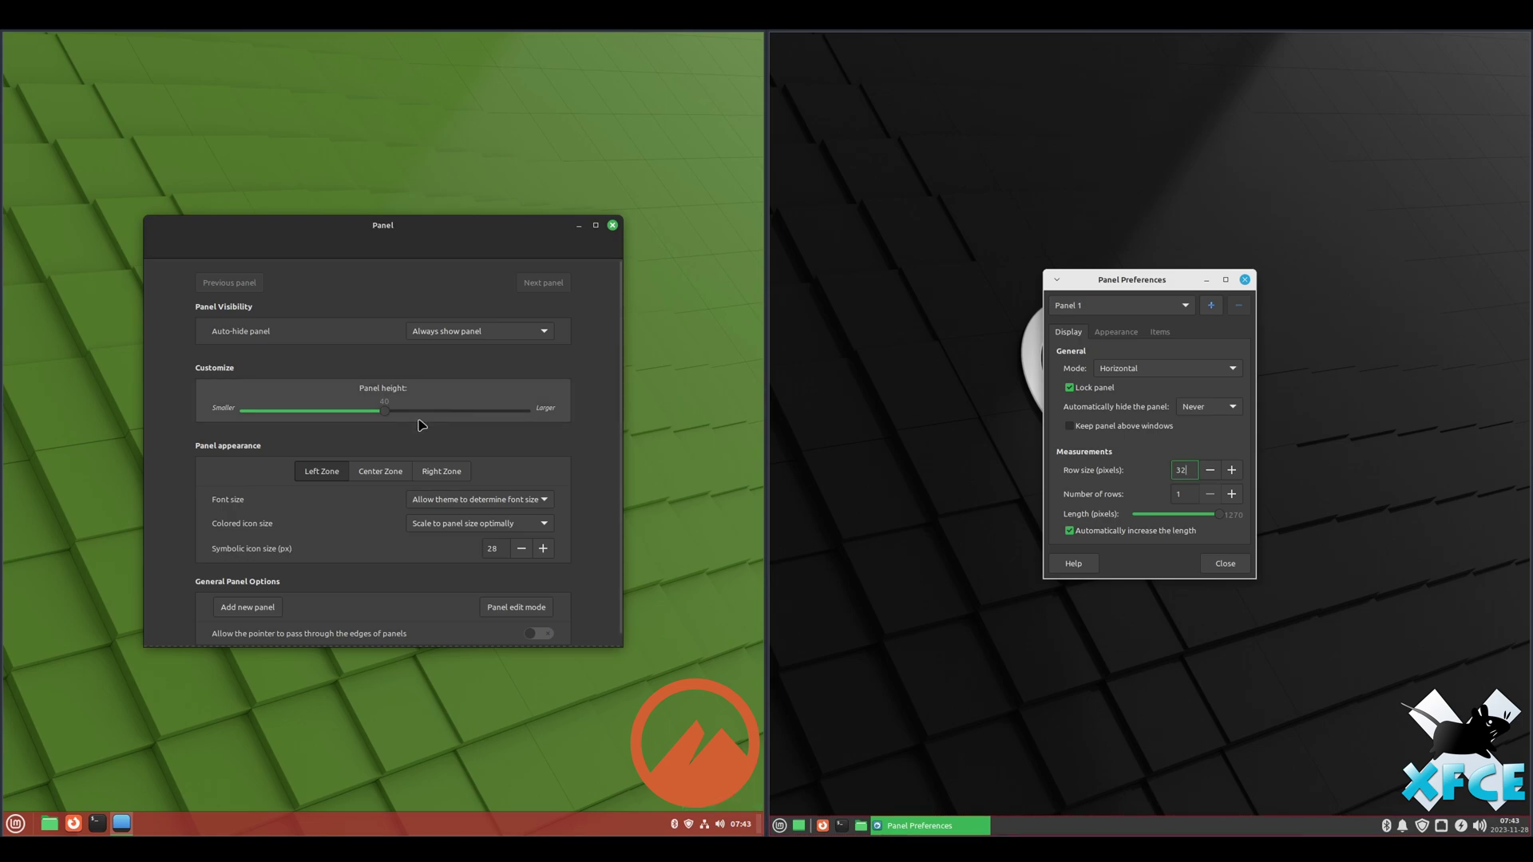
{"action": "left_click_drag", "start_coordinate": [384, 413], "coordinate": [328, 416]}
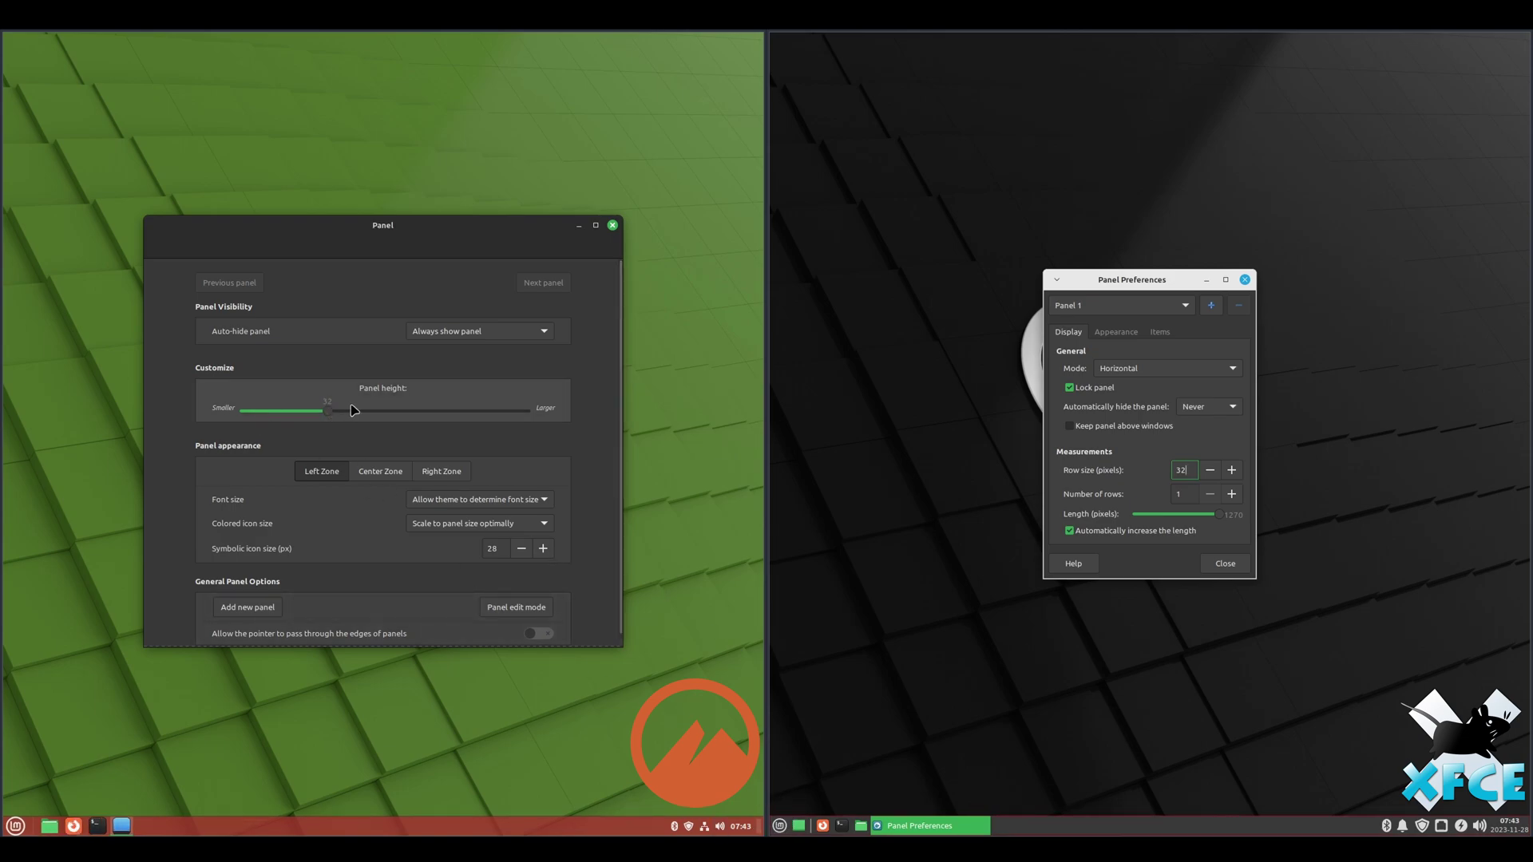
{"action": "left_click_drag", "start_coordinate": [334, 414], "coordinate": [386, 414]}
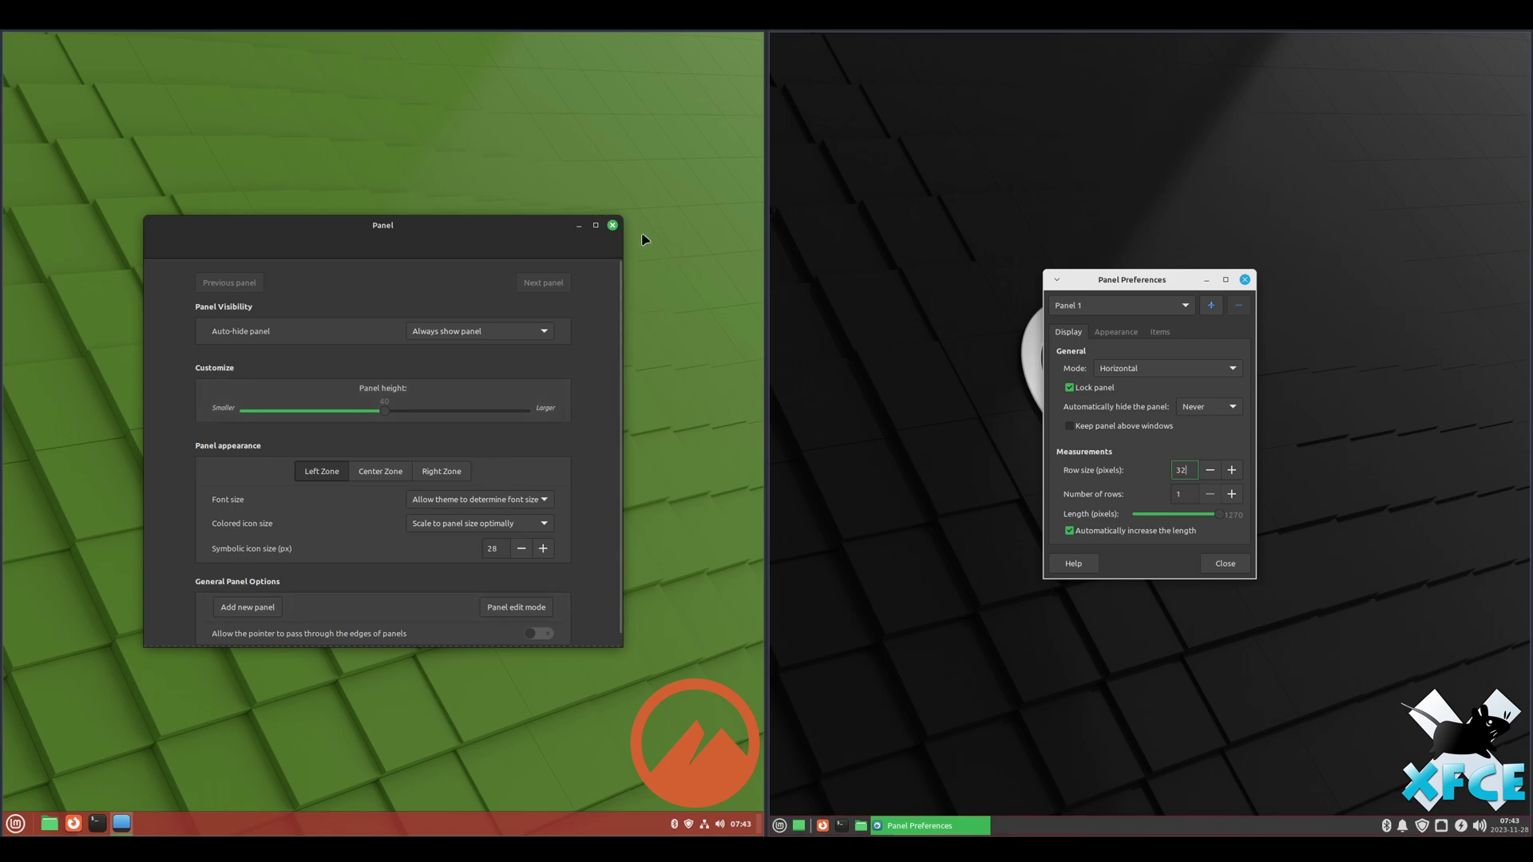
{"action": "left_click", "coordinate": [612, 225]}
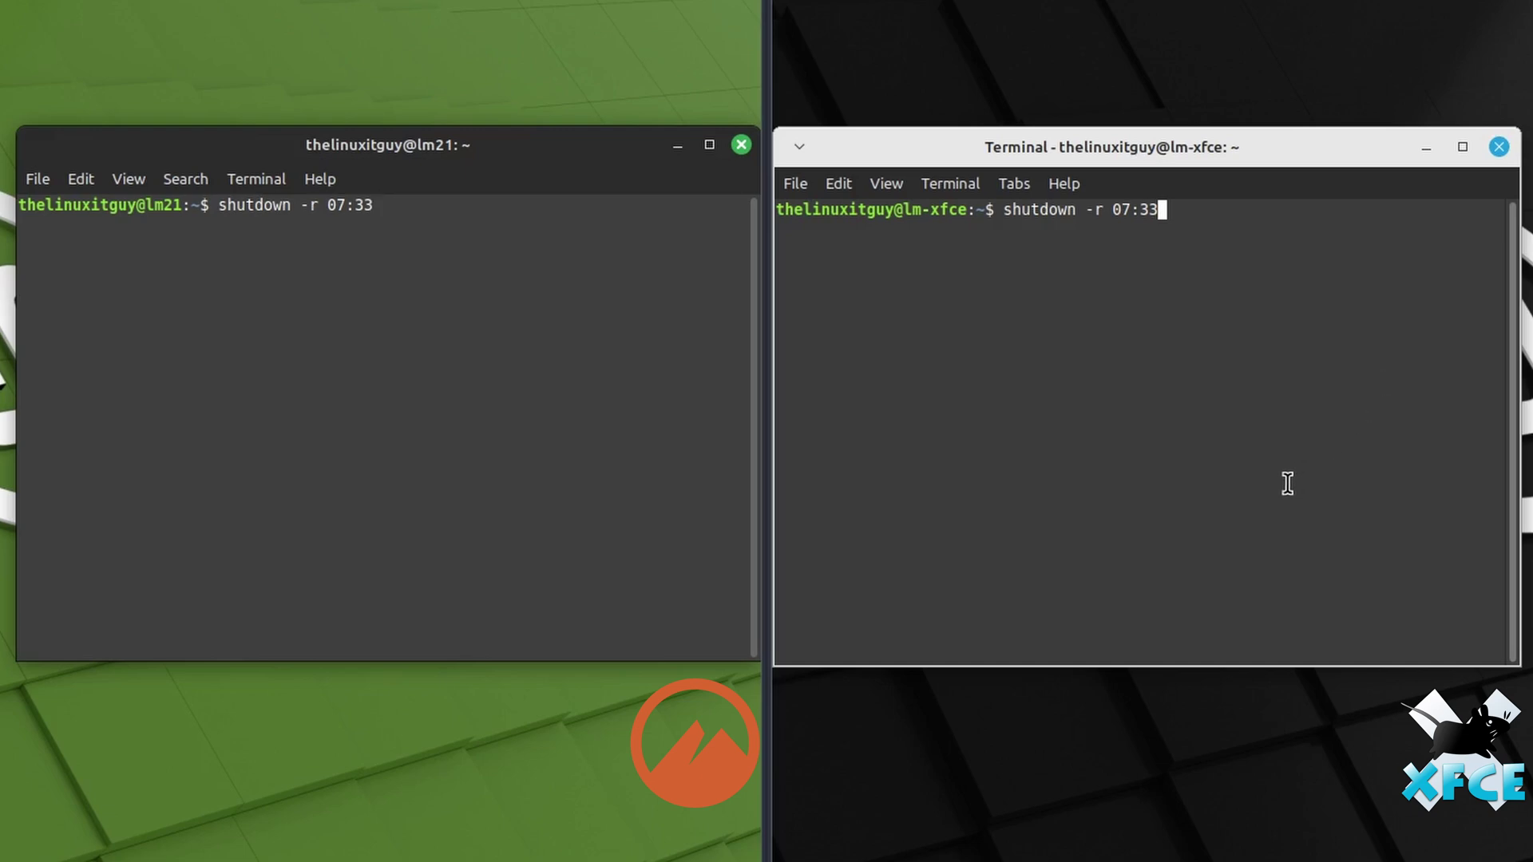
Run shutdown -r 07:33 to schedule the reboot.
{"action": "key", "text": "Return"}
{"action": "key", "text": "Return"}
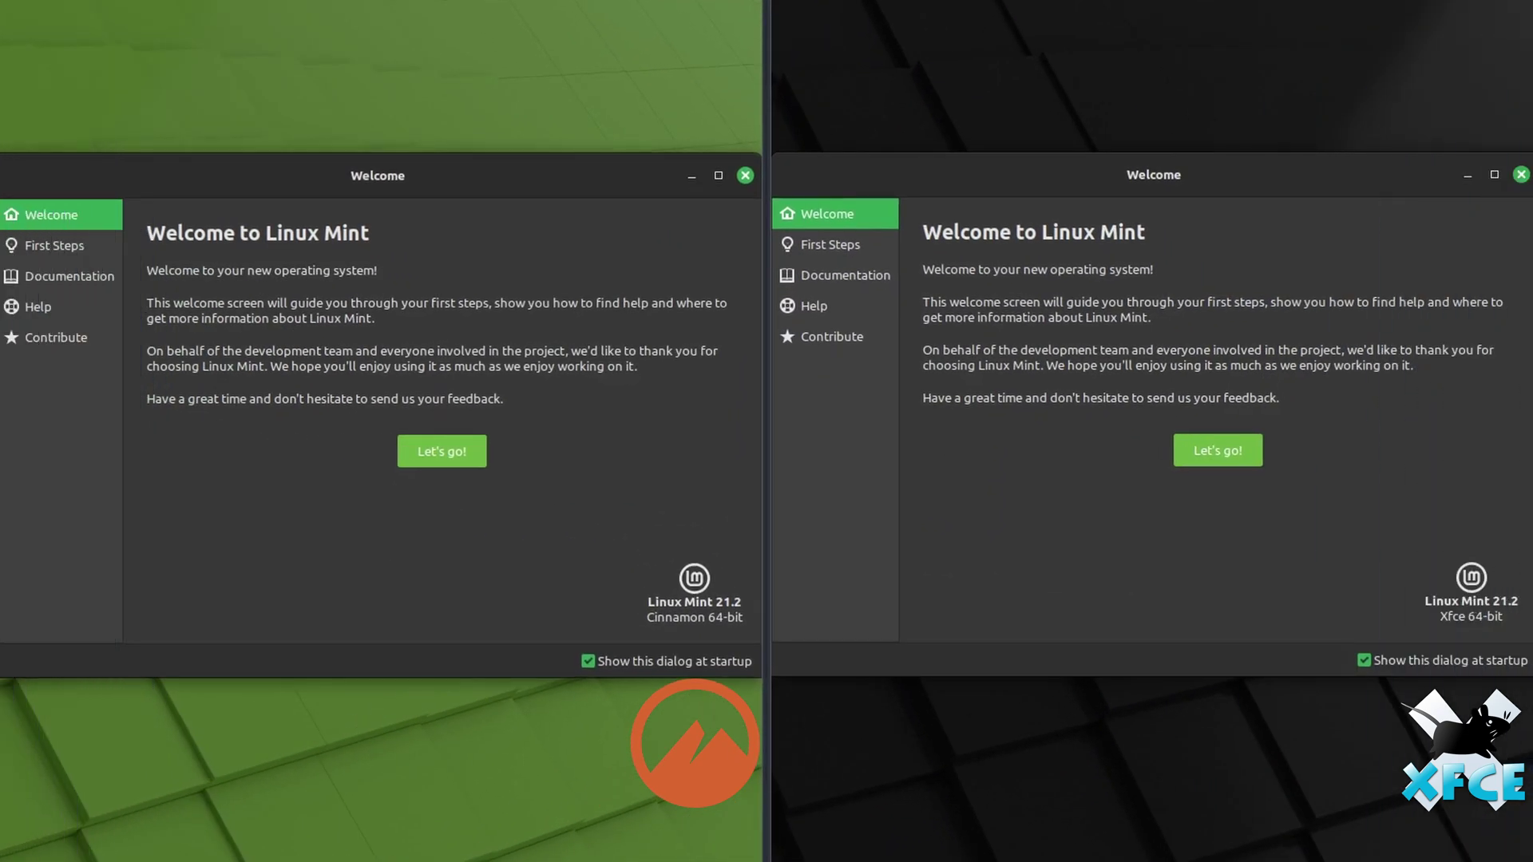
Open First Steps on both Welcome screens and launch Driver Manager on each desktop.
{"action": "left_click", "coordinate": [1256, 459]}
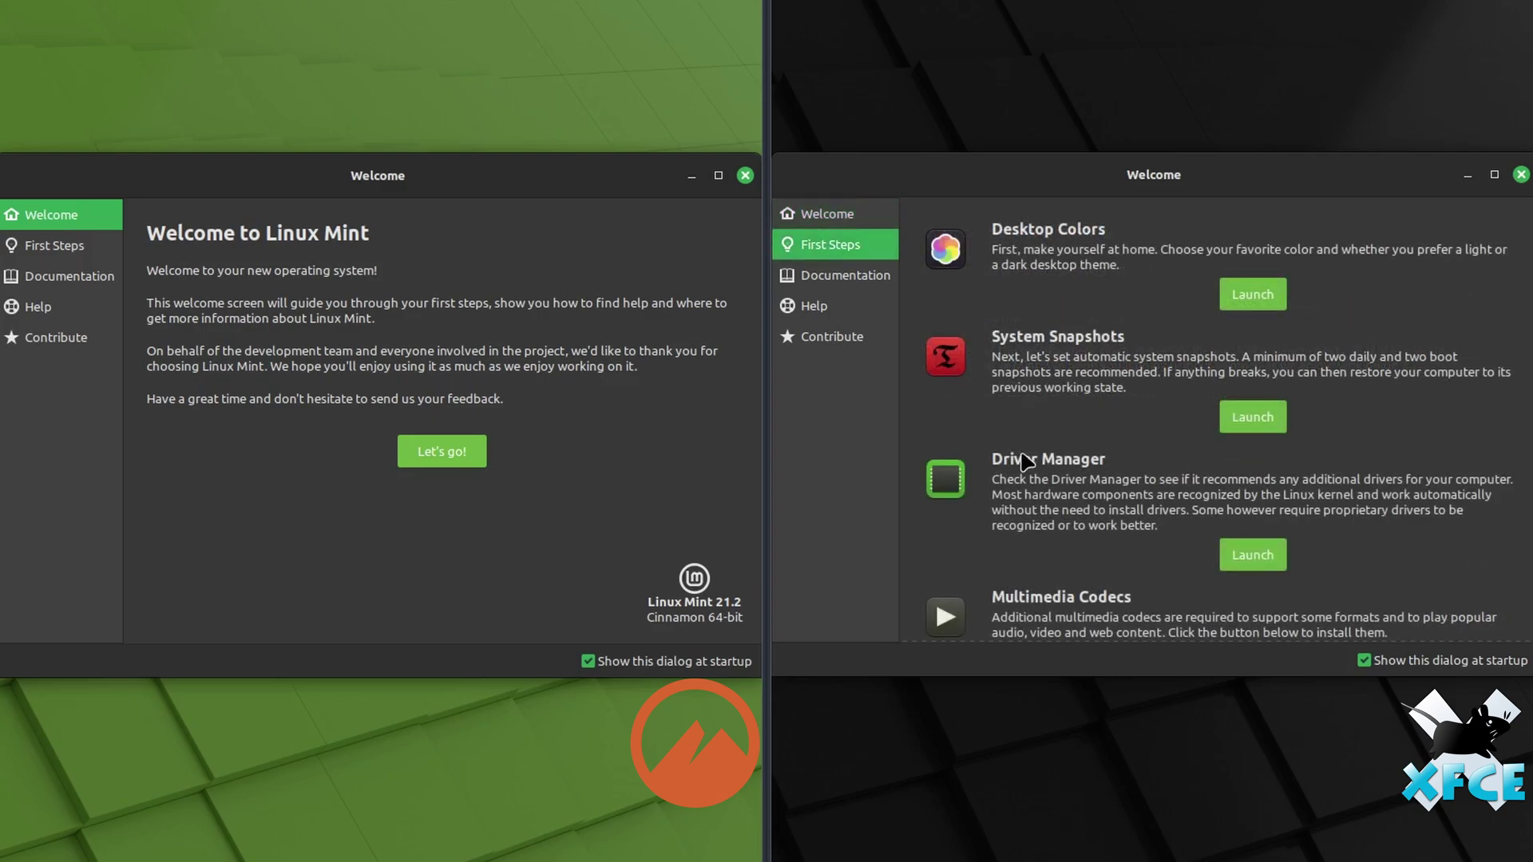
{"action": "left_click", "coordinate": [453, 449]}
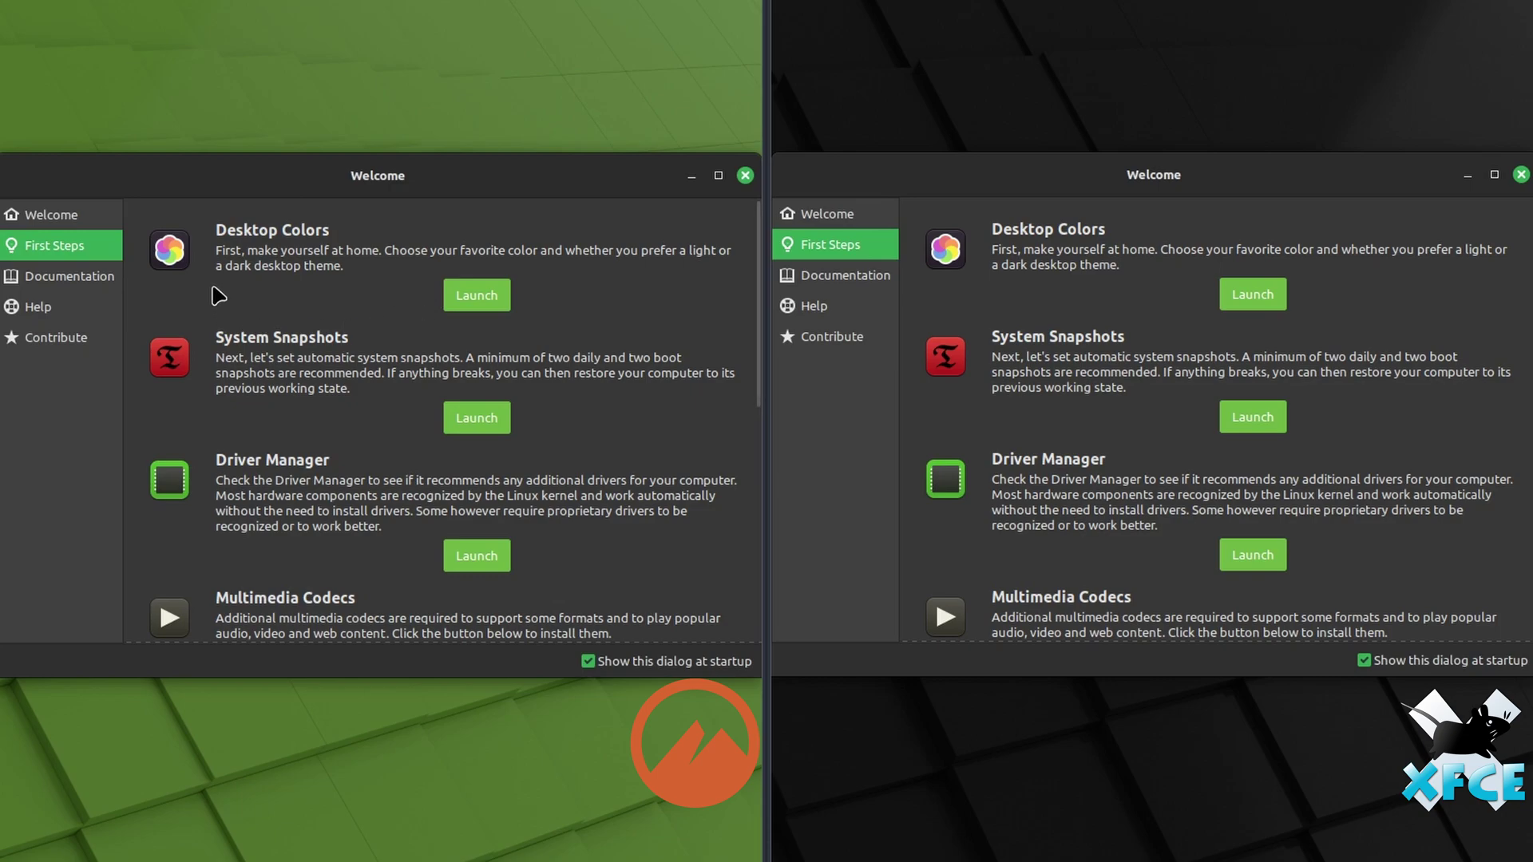
{"action": "left_click", "coordinate": [49, 214]}
{"action": "left_click", "coordinate": [431, 451]}
{"action": "left_click", "coordinate": [1253, 555]}
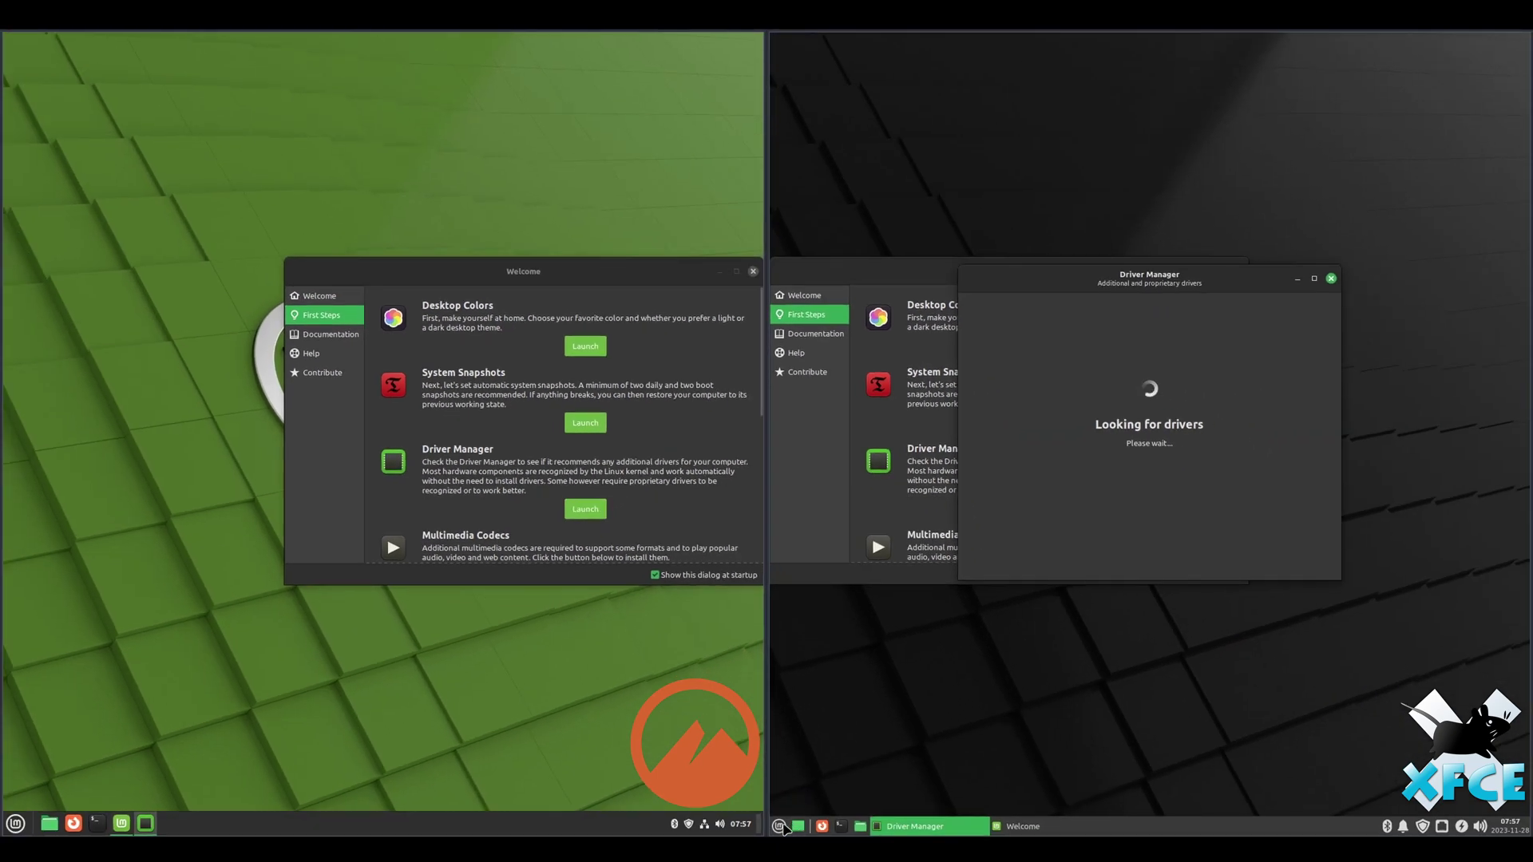
{"action": "left_click", "coordinate": [504, 544]}
Search 'driver' in both application menus, then close both Driver Manager windows.
{"action": "left_click", "coordinate": [779, 826]}
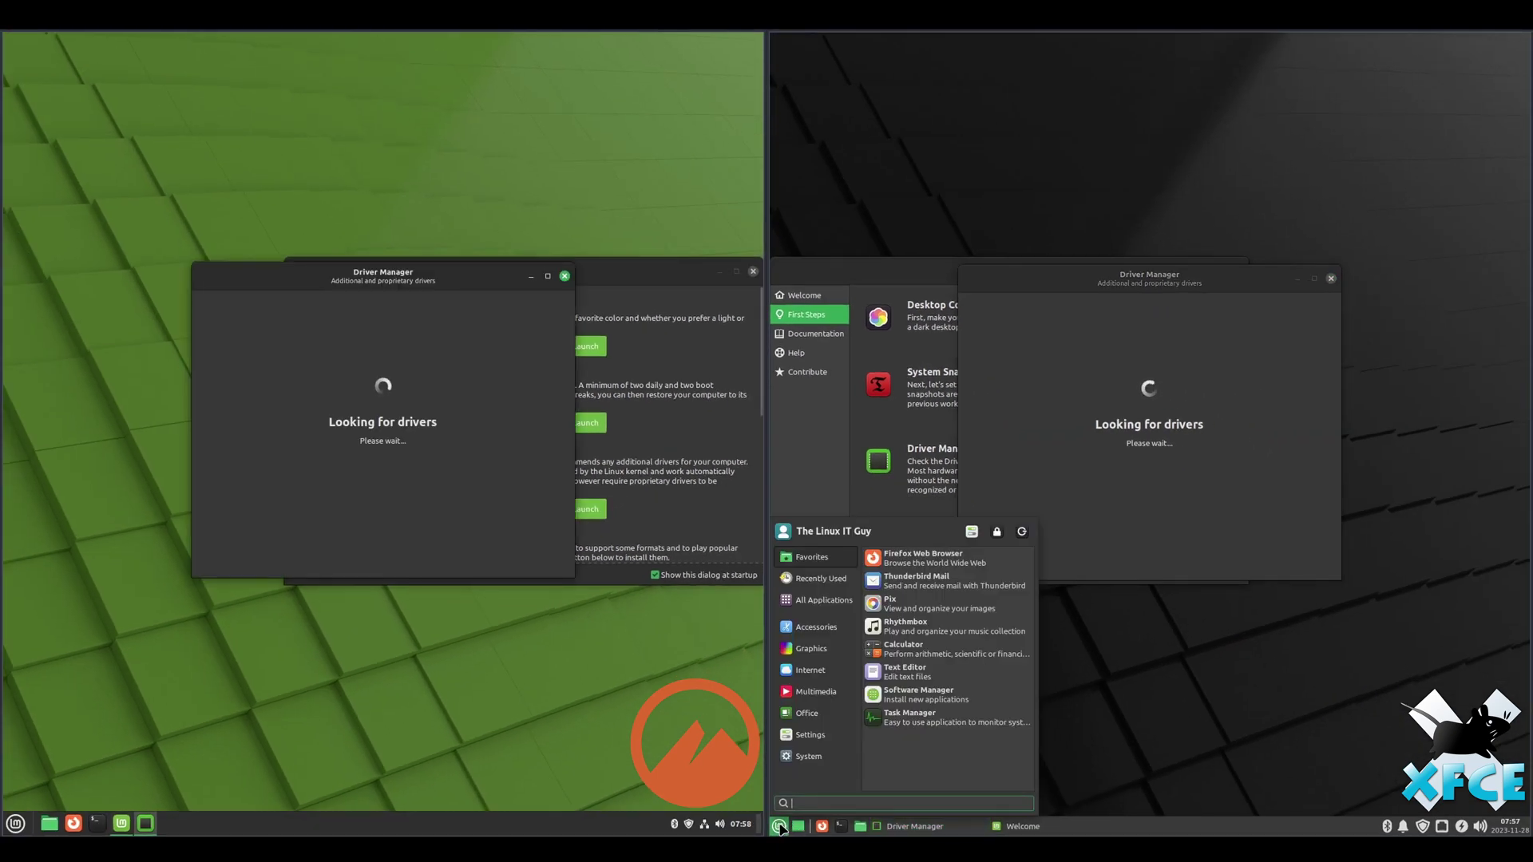
{"action": "type", "text": "driver"}
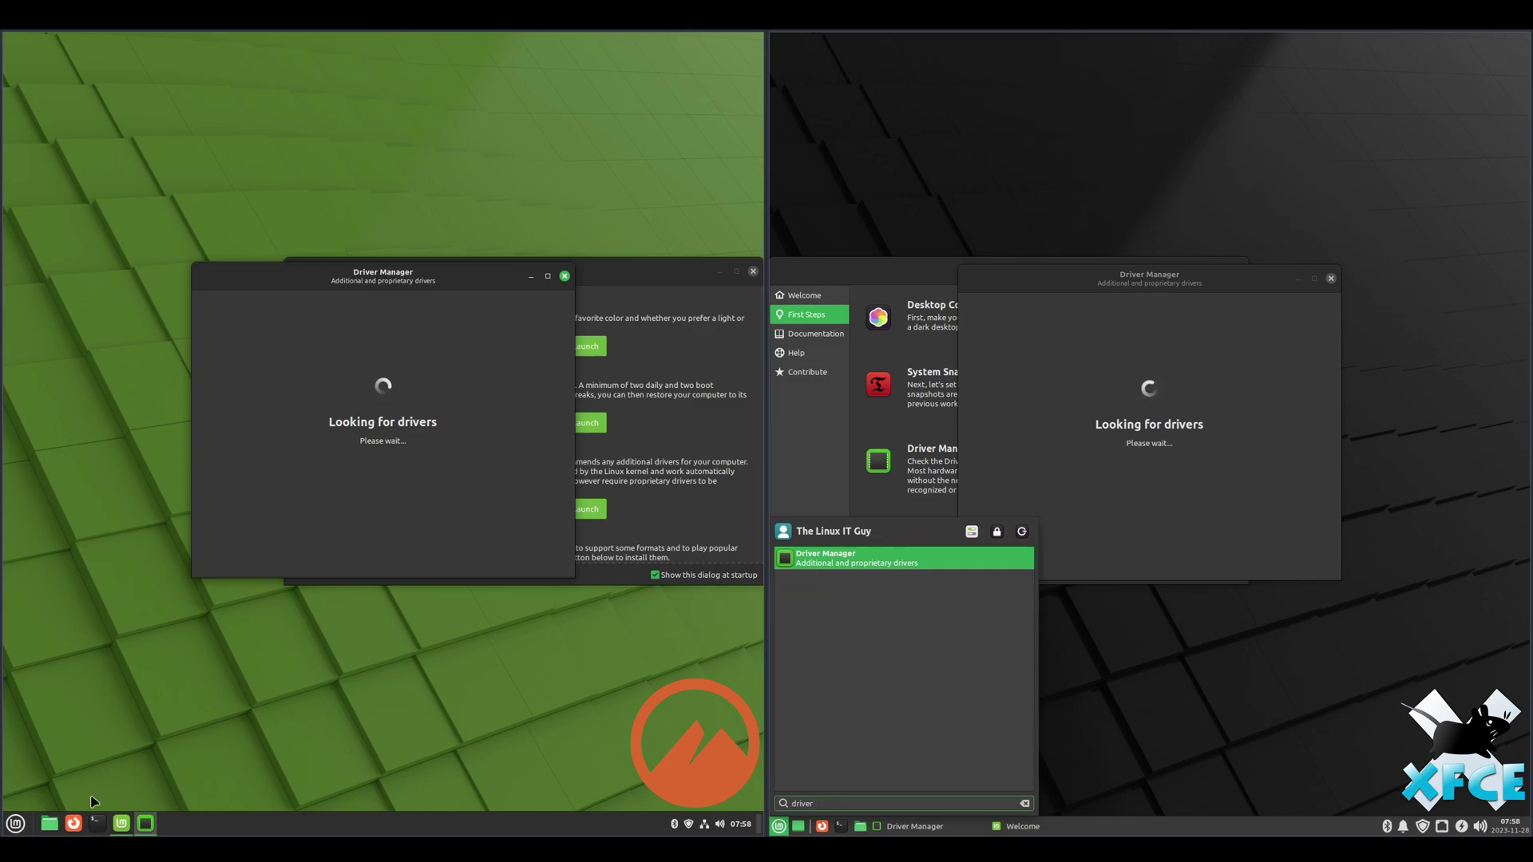
{"action": "left_click", "coordinate": [14, 825]}
{"action": "type", "text": "driver"}
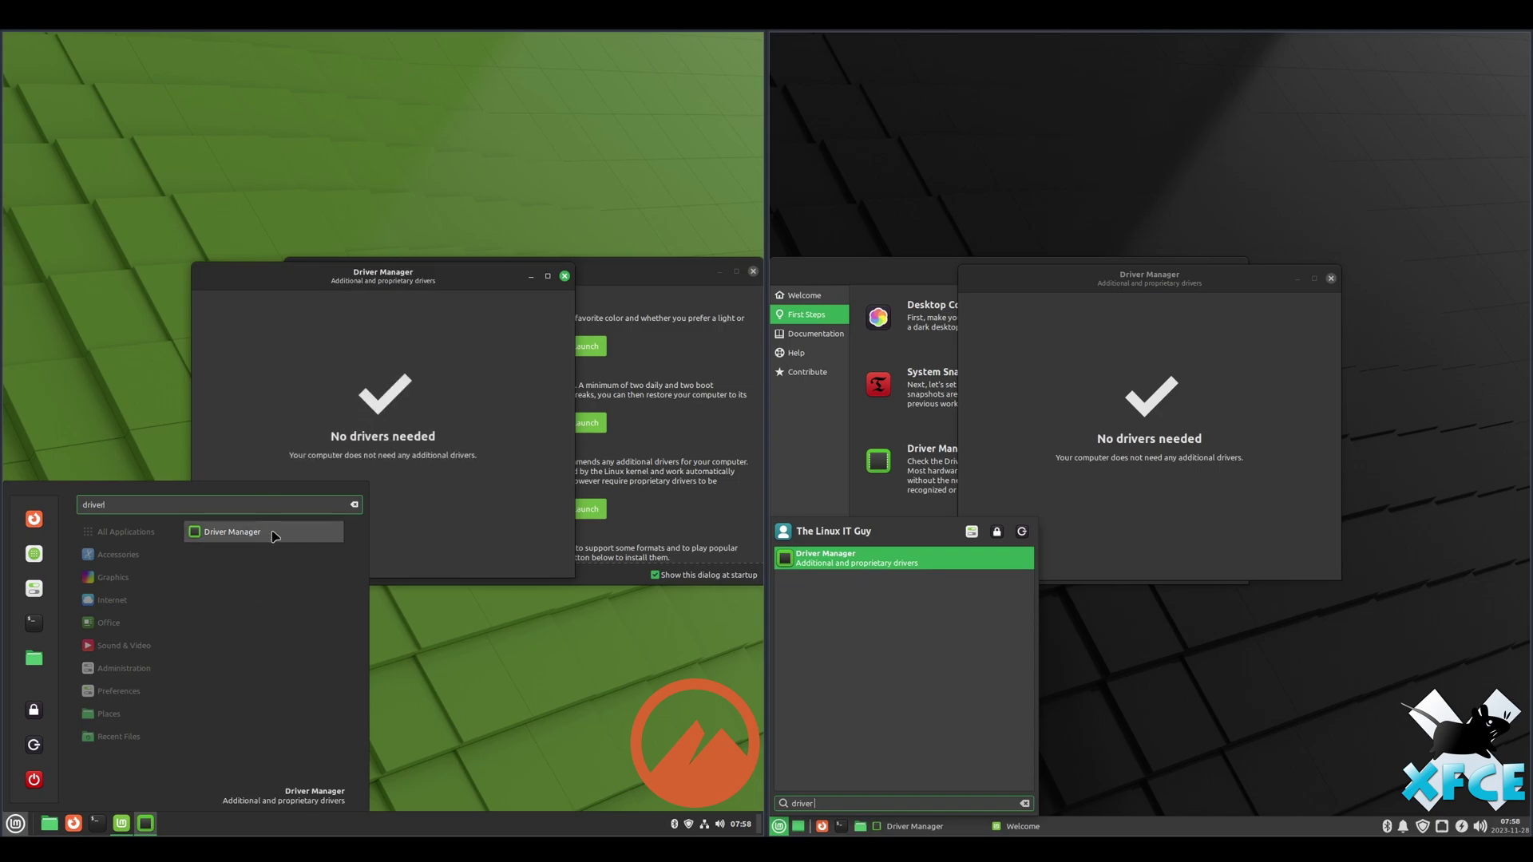
{"action": "left_click", "coordinate": [543, 447]}
{"action": "left_click", "coordinate": [1089, 427]}
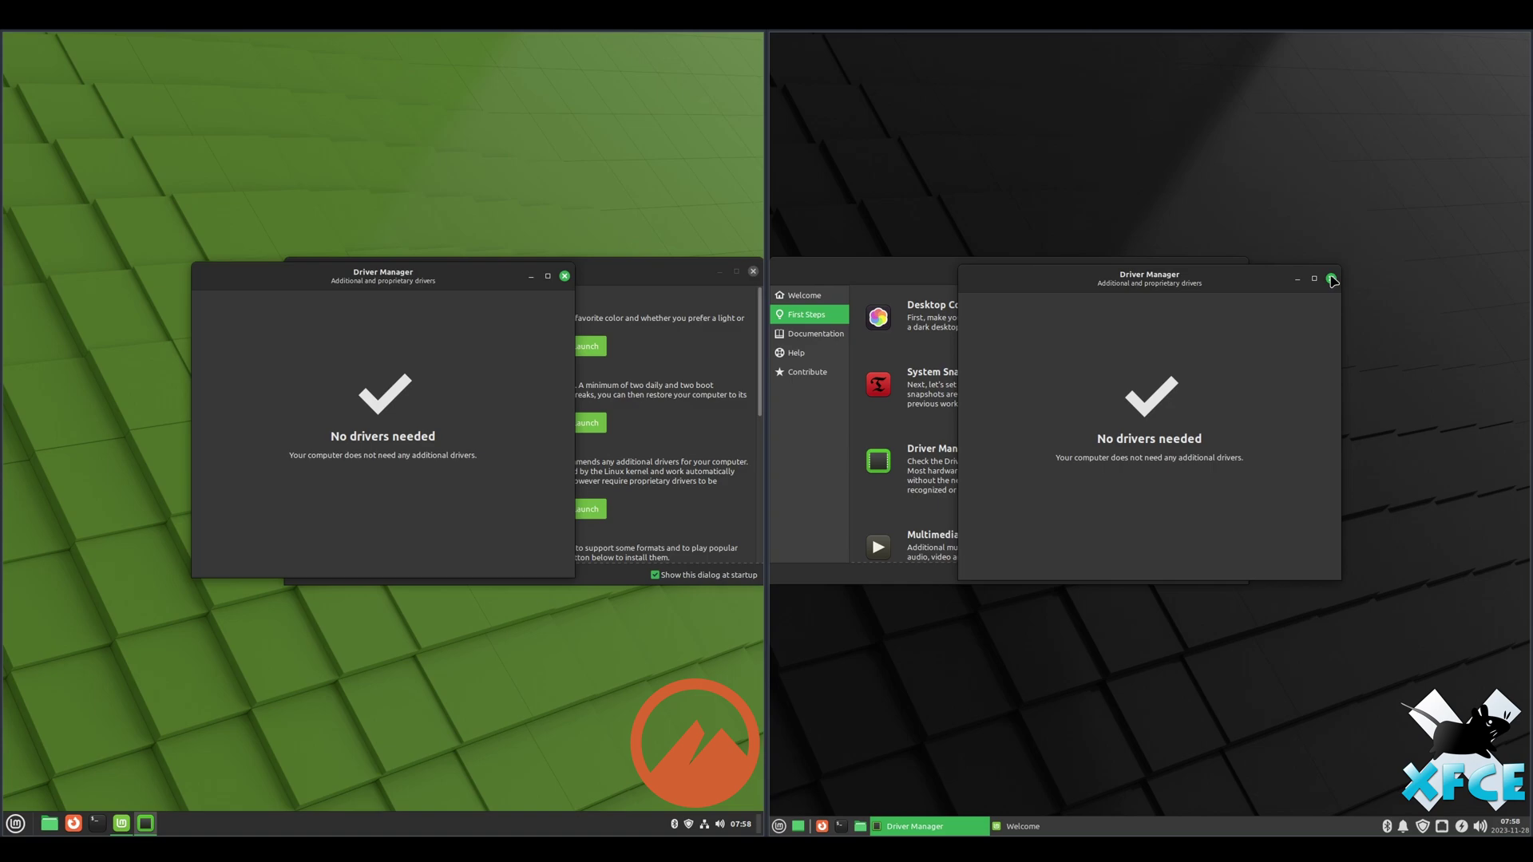
{"action": "left_click", "coordinate": [1331, 280]}
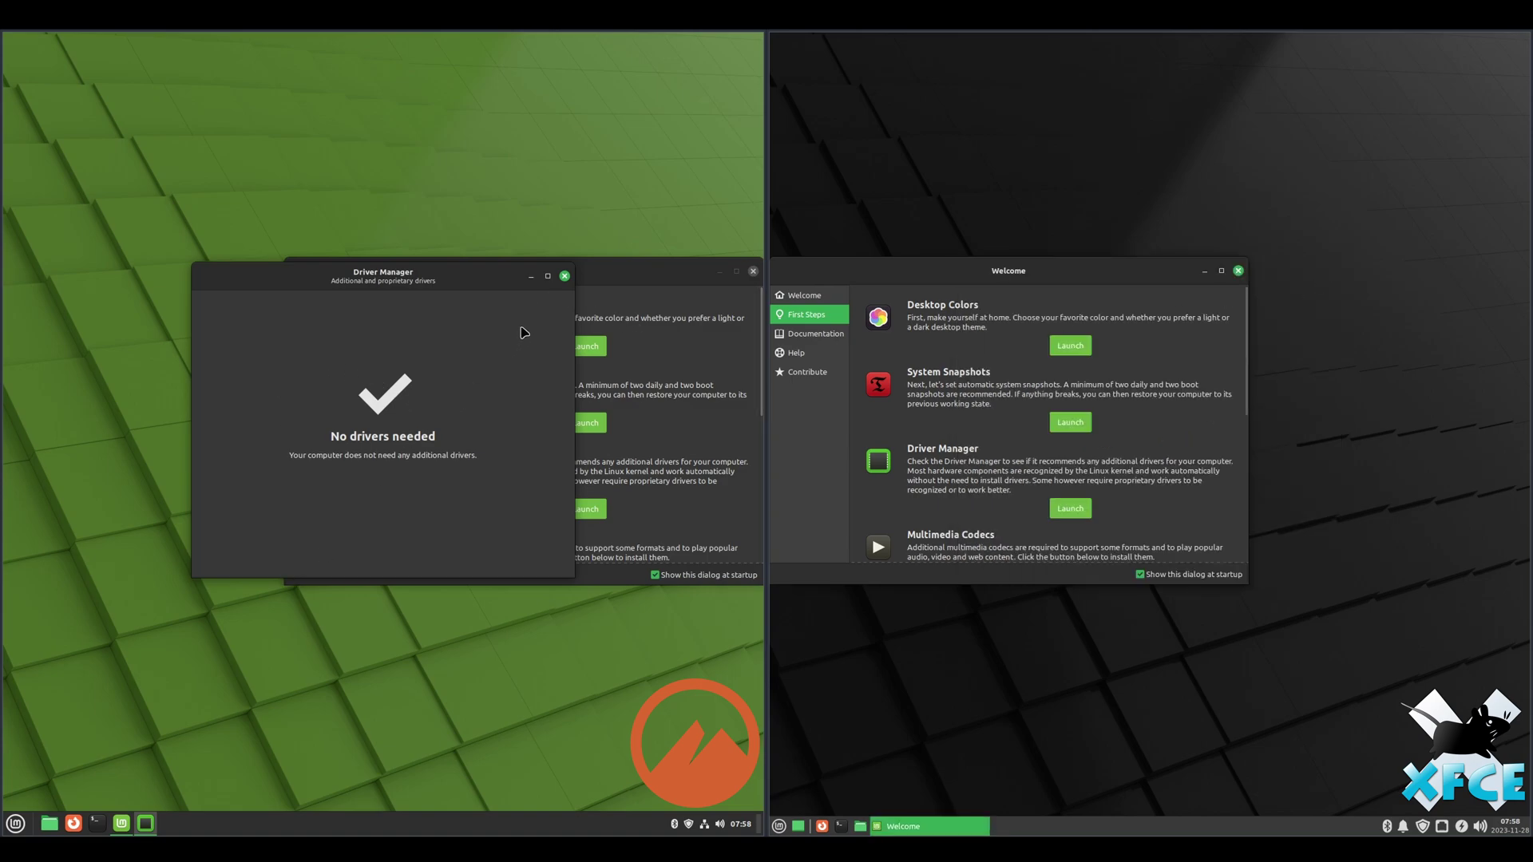
{"action": "left_click", "coordinate": [565, 276]}
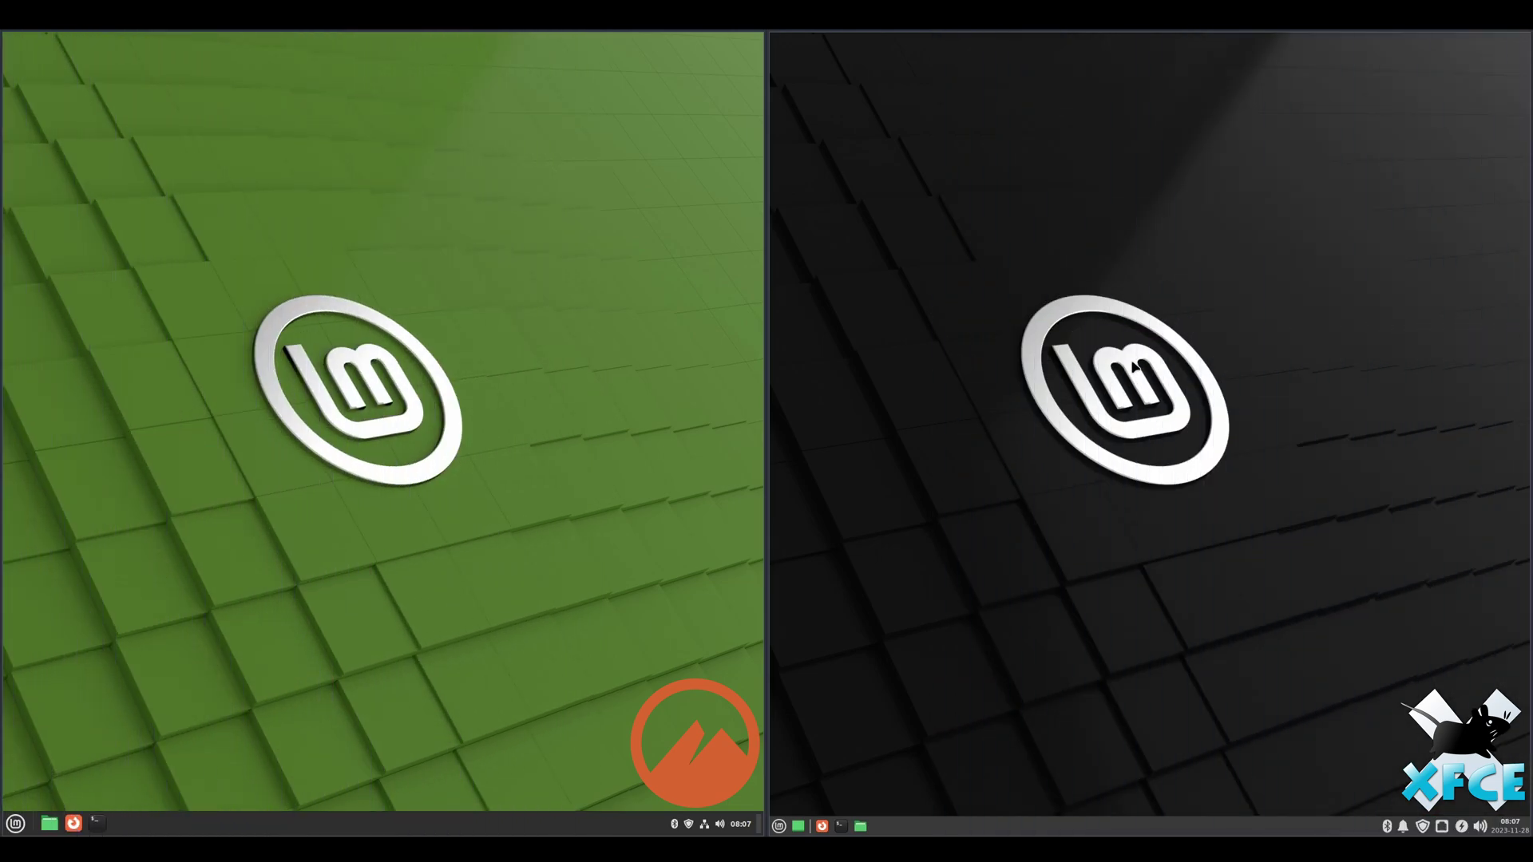
Launch Xfce's Task Manager and Cinnamon's System Monitor on Resources, arranged side by side.
{"action": "left_click", "coordinate": [778, 826]}
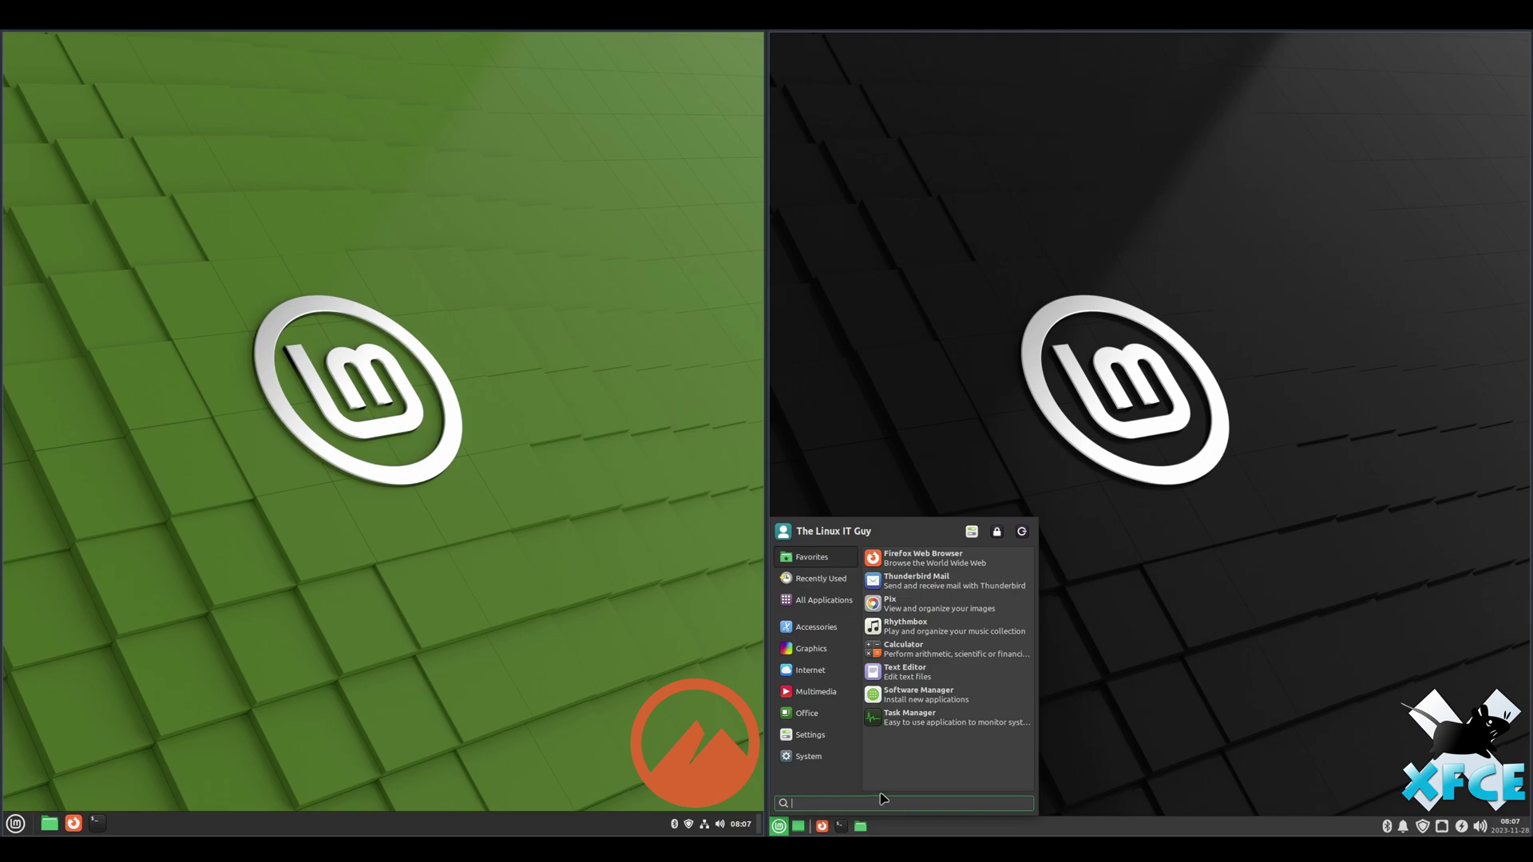
{"action": "left_click", "coordinate": [916, 723]}
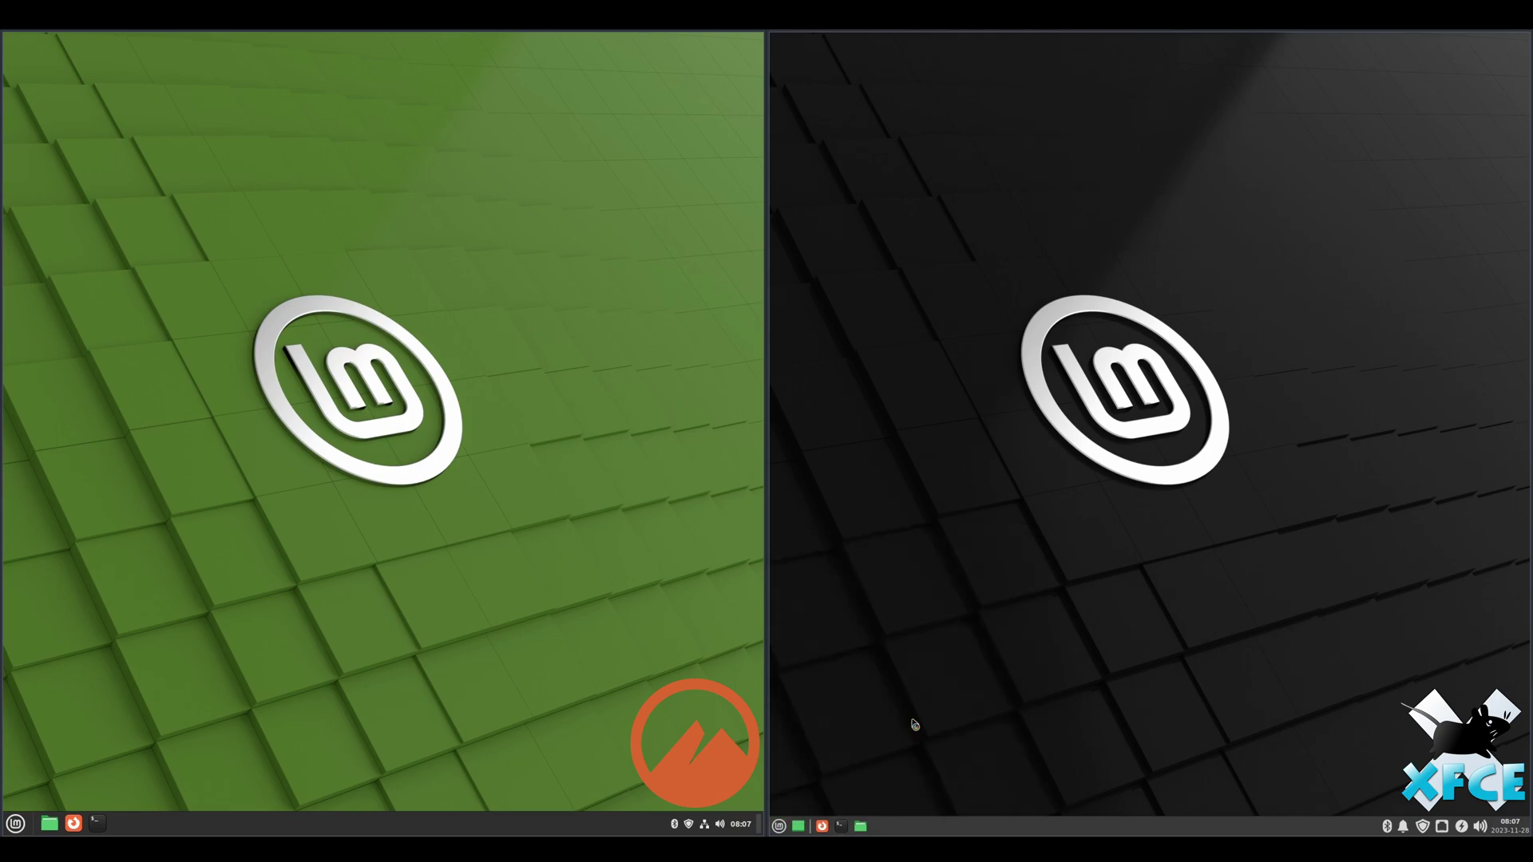
{"action": "left_click", "coordinate": [15, 824]}
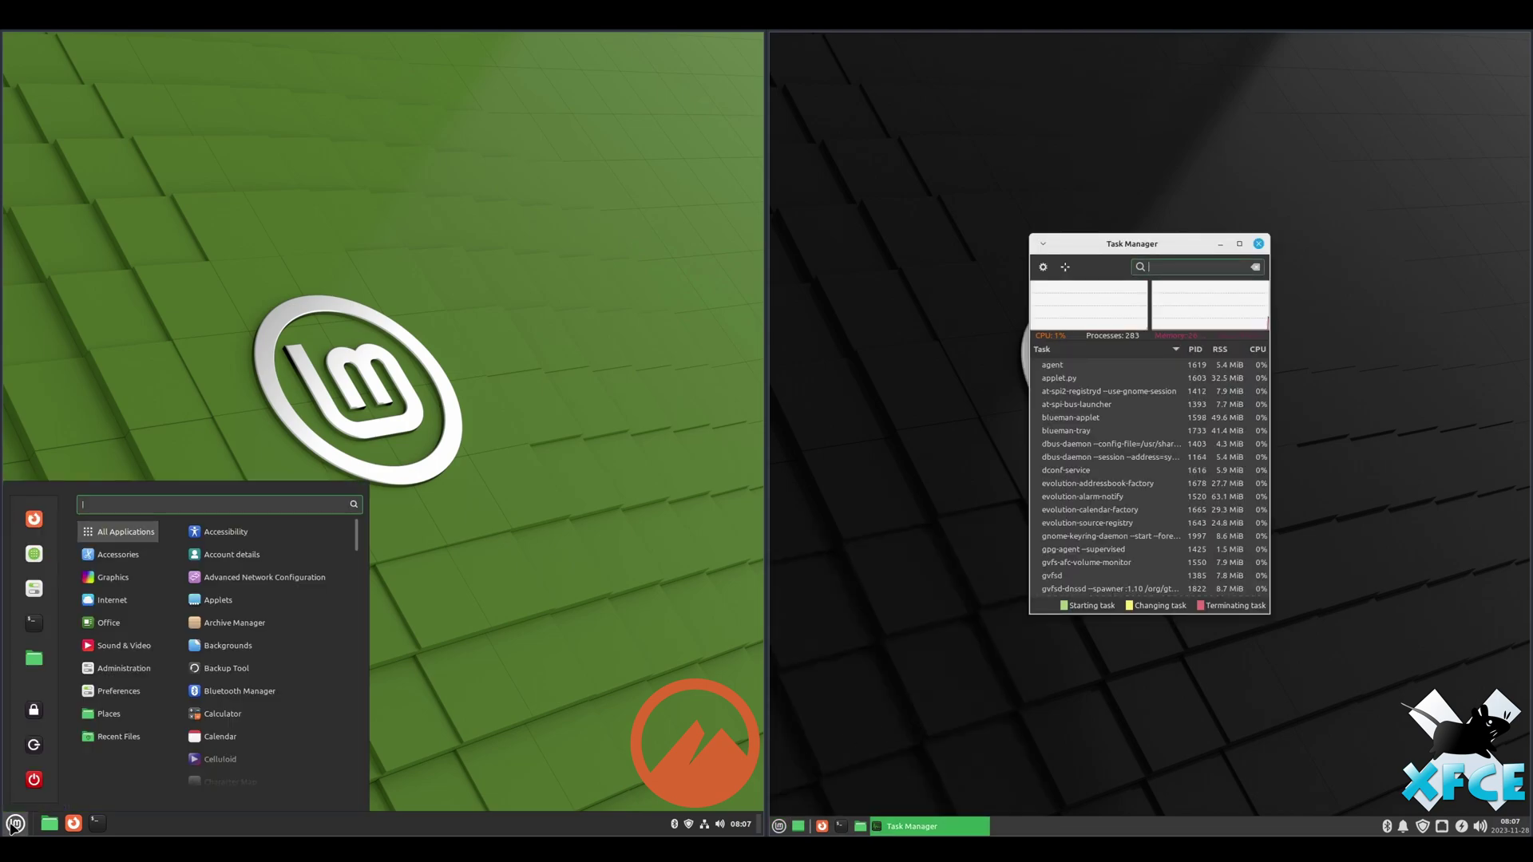
{"action": "type", "text": "sys"}
{"action": "key", "text": "Down"}
{"action": "key", "text": "Return"}
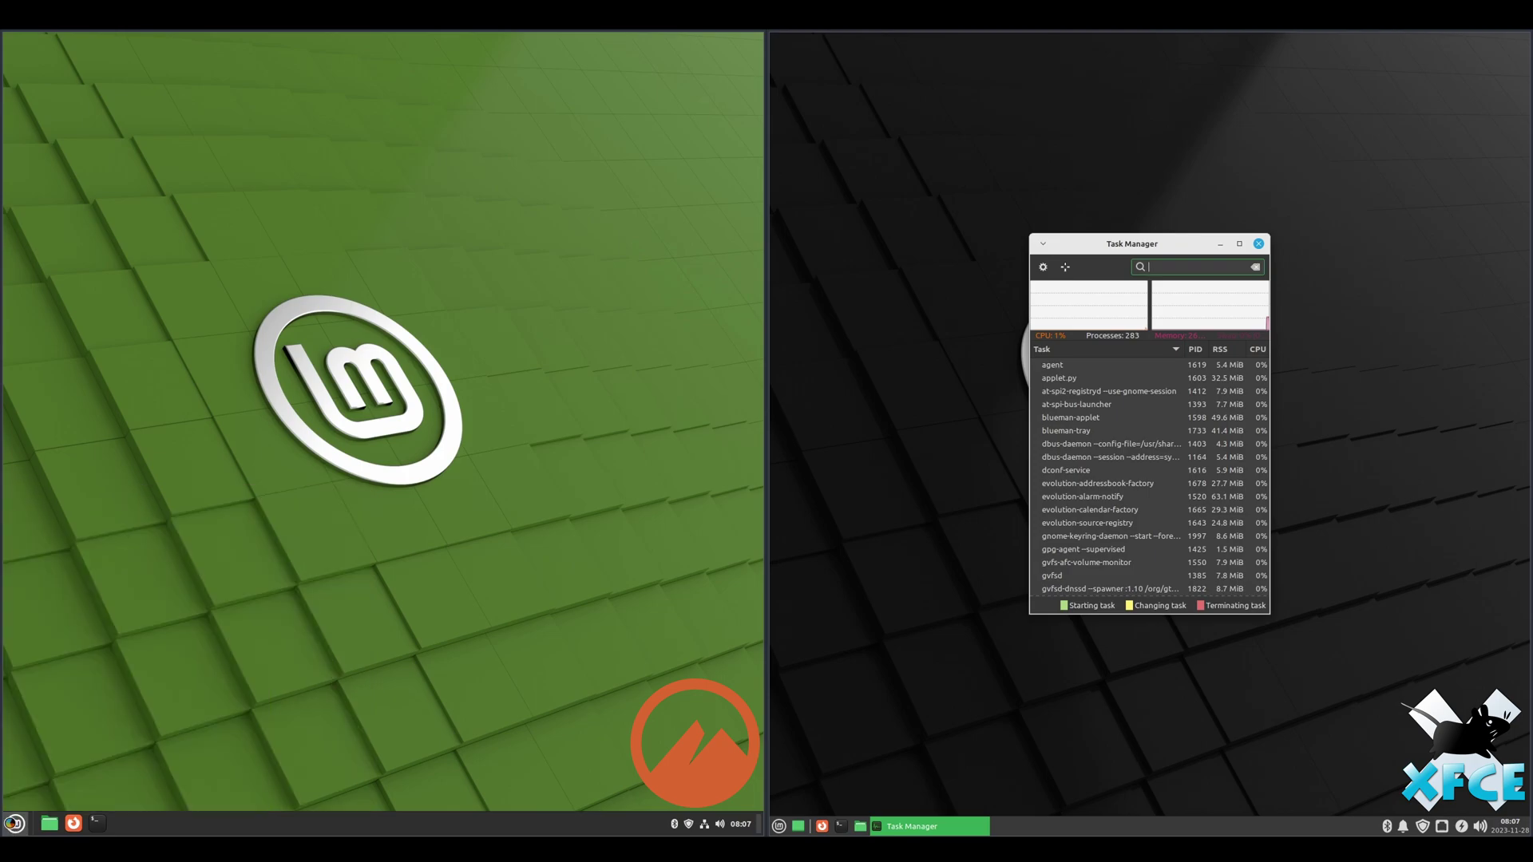
{"action": "left_click", "coordinate": [221, 76]}
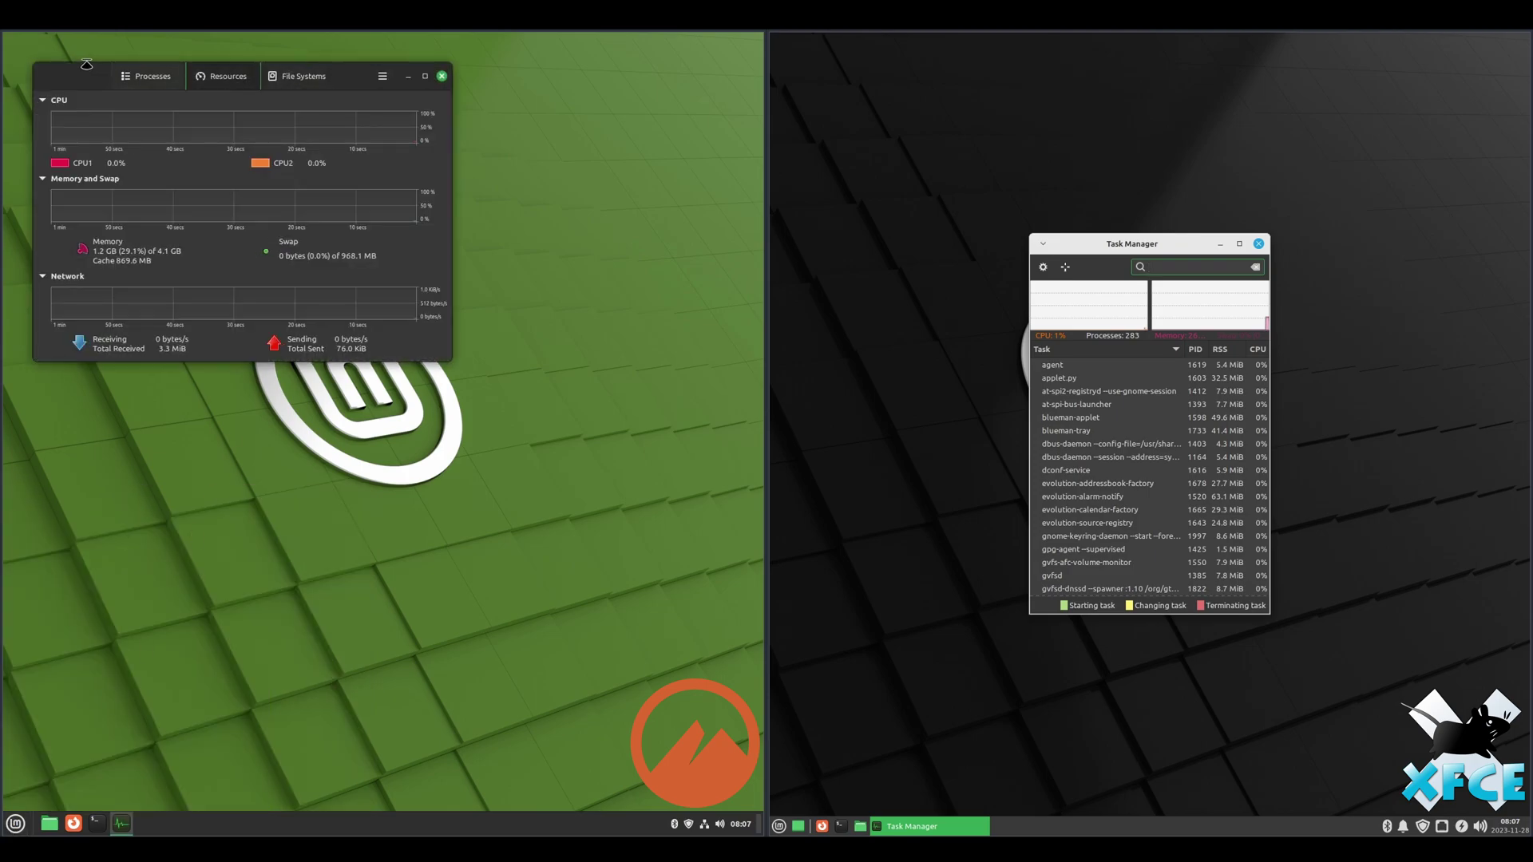
{"action": "left_click_drag", "start_coordinate": [71, 77], "coordinate": [384, 240]}
{"action": "left_click_drag", "start_coordinate": [1131, 250], "coordinate": [872, 201]}
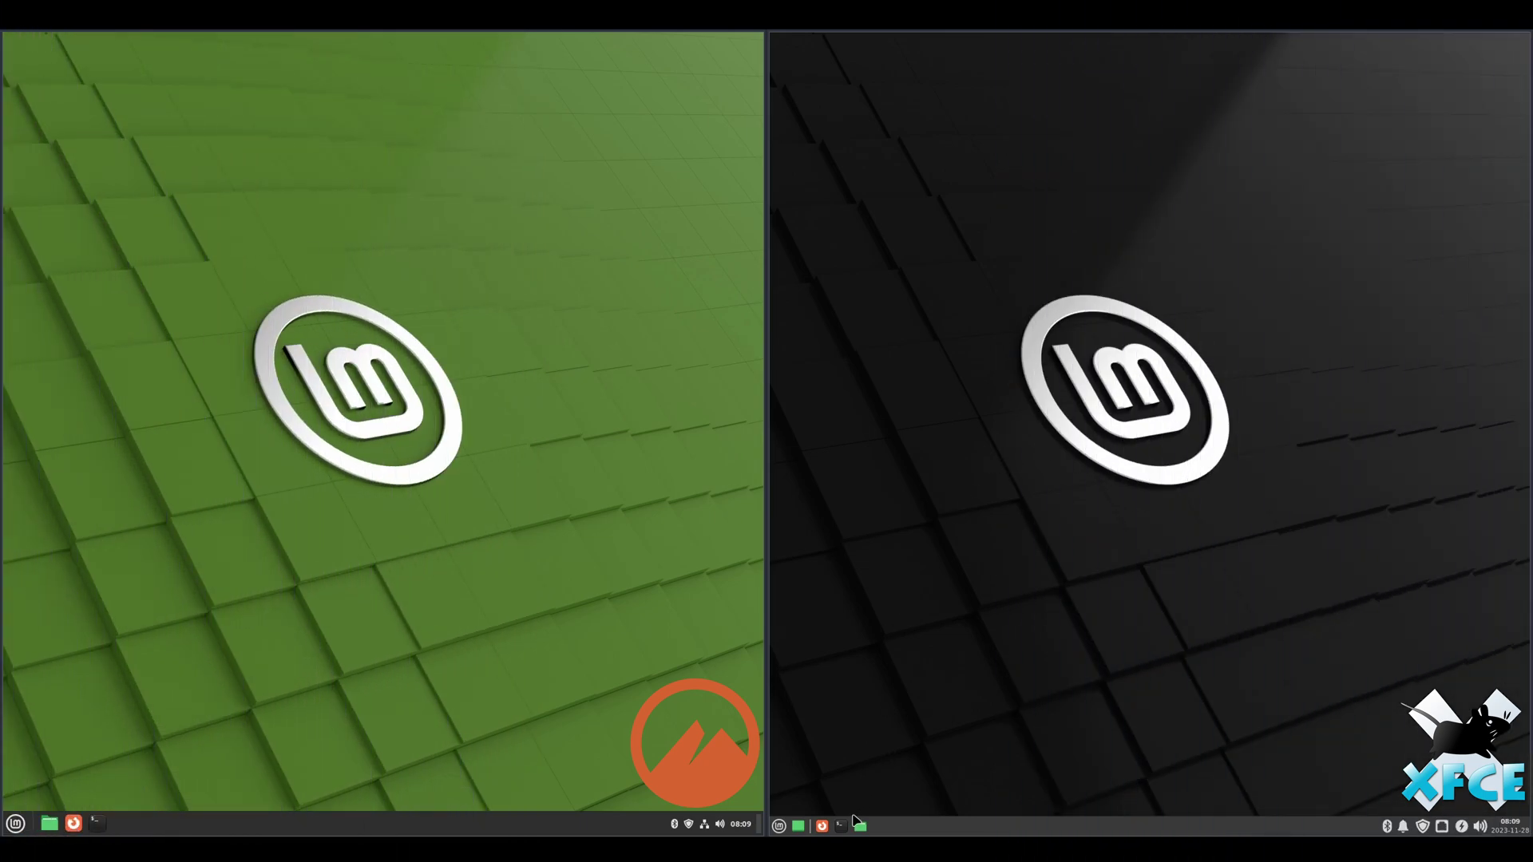
Open and arrange a terminal on each desktop, and run htop in the Xfce one.
{"action": "left_click", "coordinate": [841, 826]}
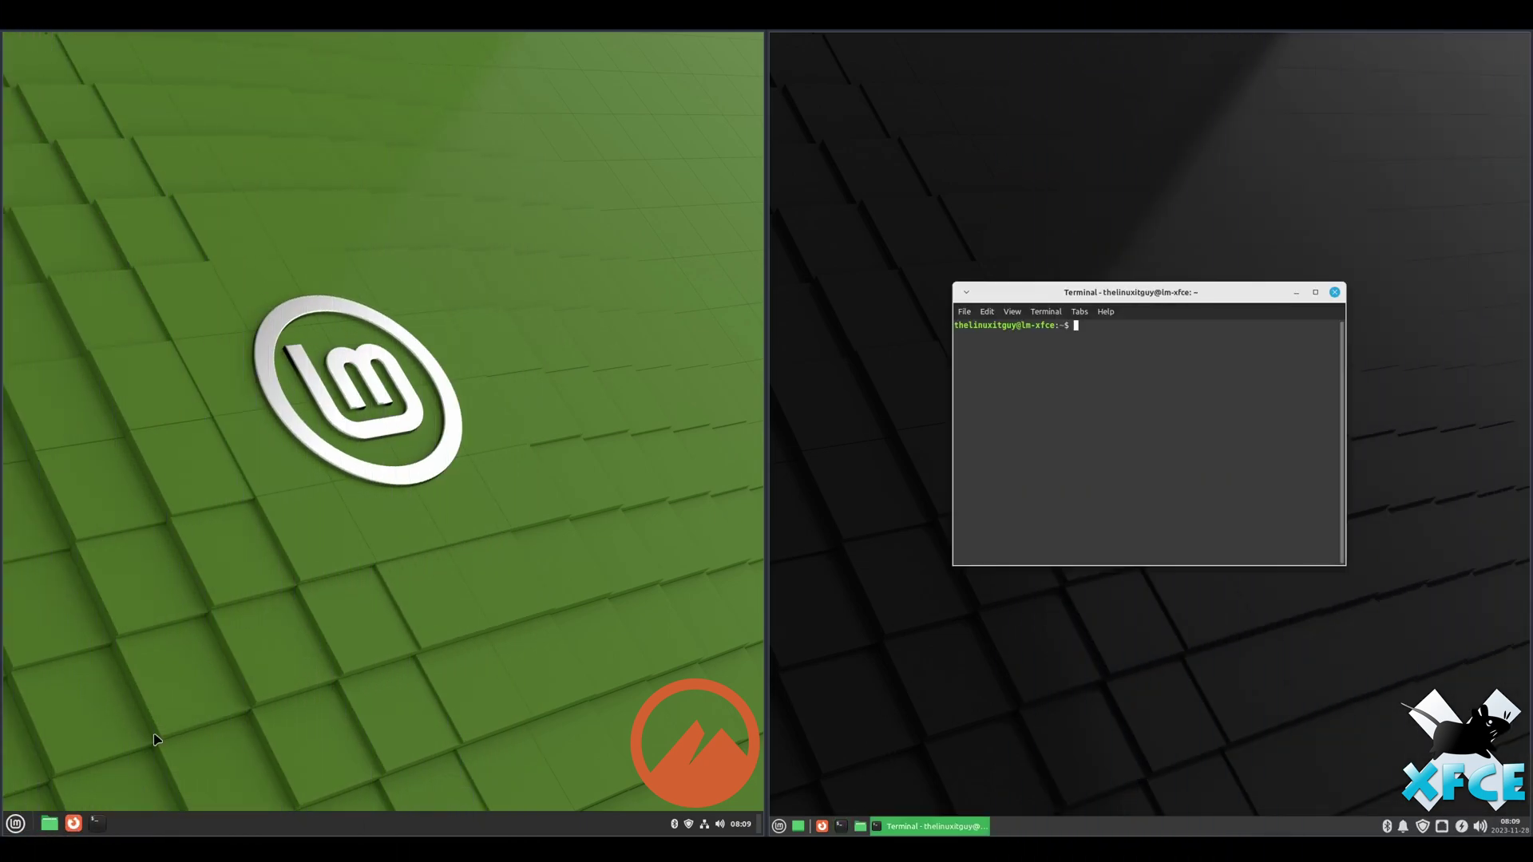
{"action": "left_click", "coordinate": [96, 822]}
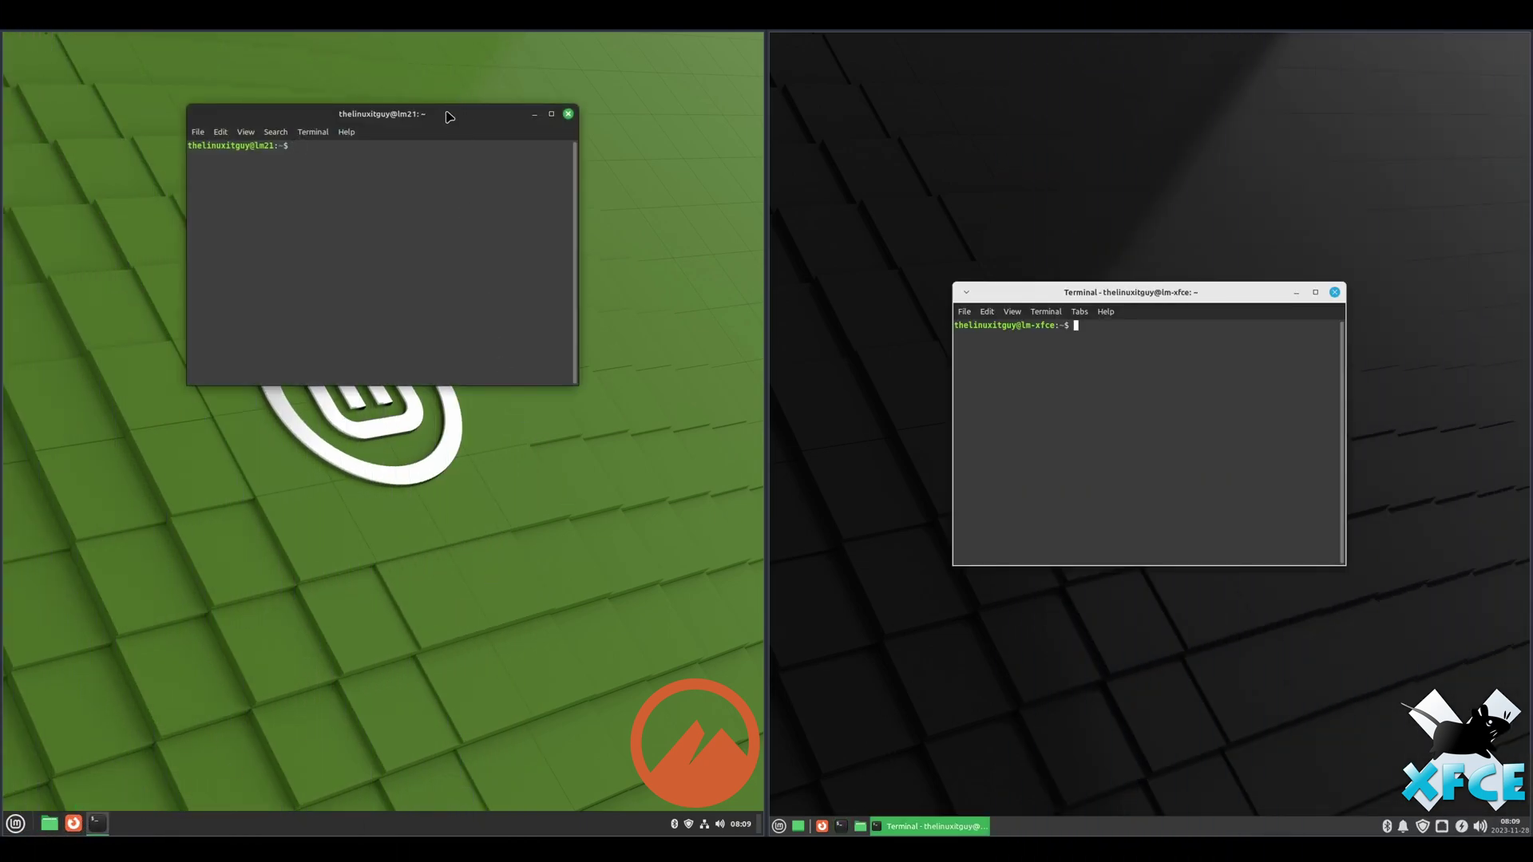
{"action": "left_click_drag", "start_coordinate": [448, 117], "coordinate": [632, 260]}
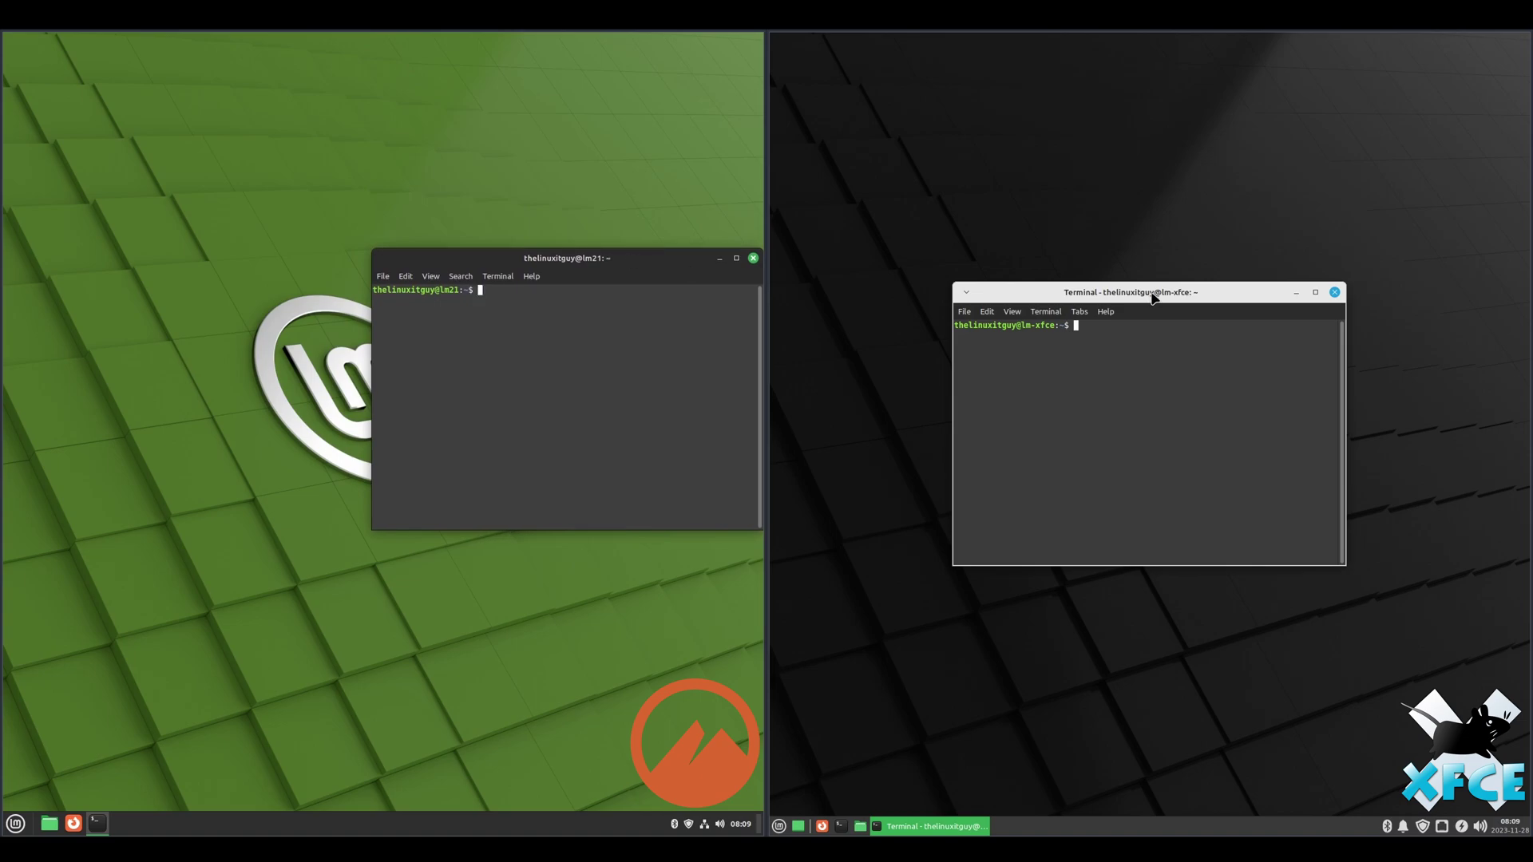
{"action": "left_click_drag", "start_coordinate": [1154, 298], "coordinate": [972, 253]}
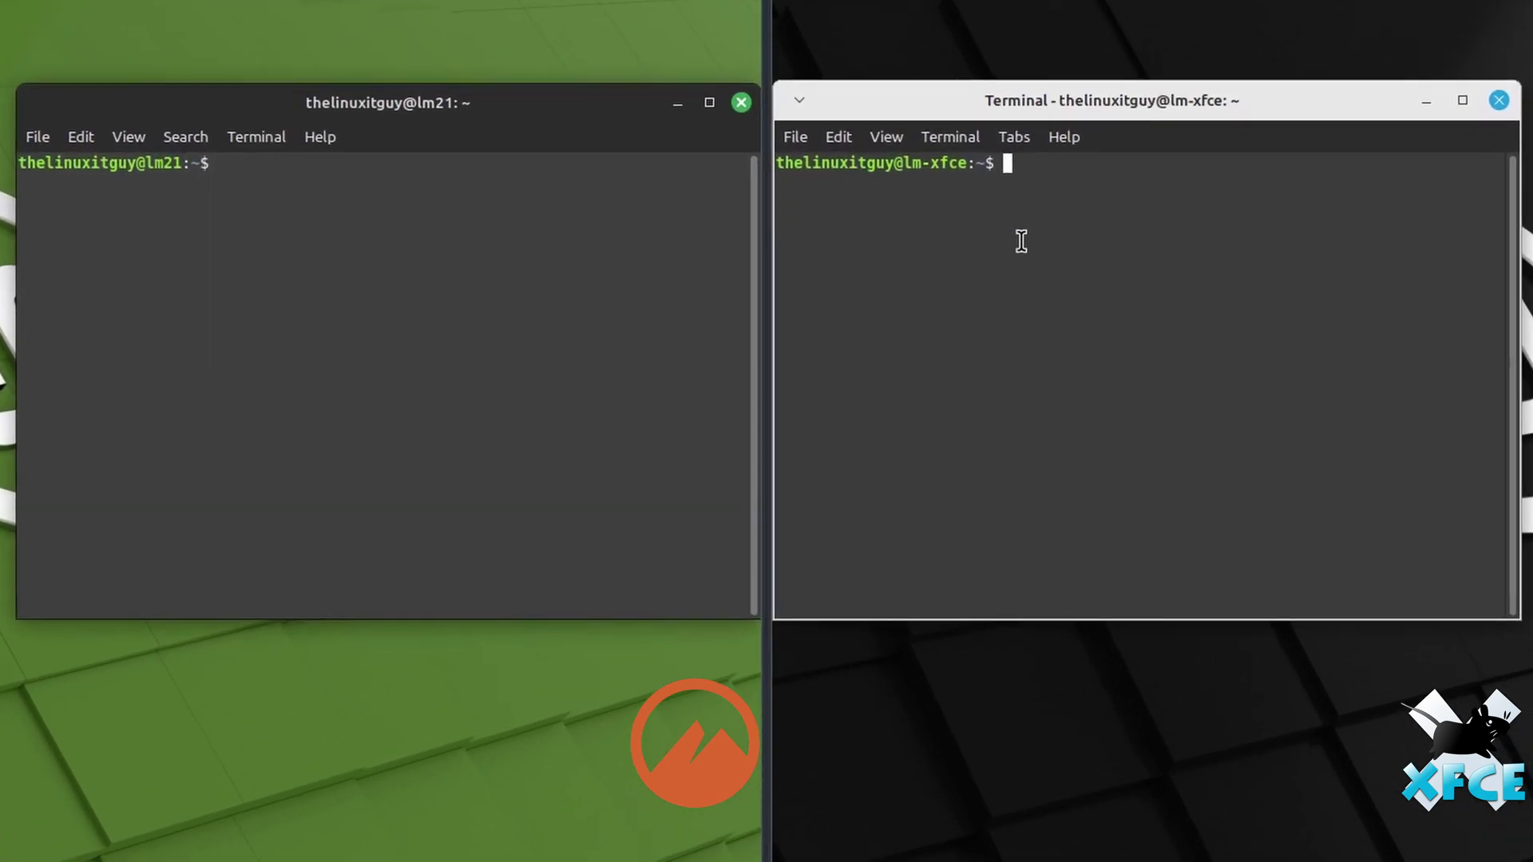
{"action": "type", "text": "htop"}
{"action": "key", "text": "Return"}
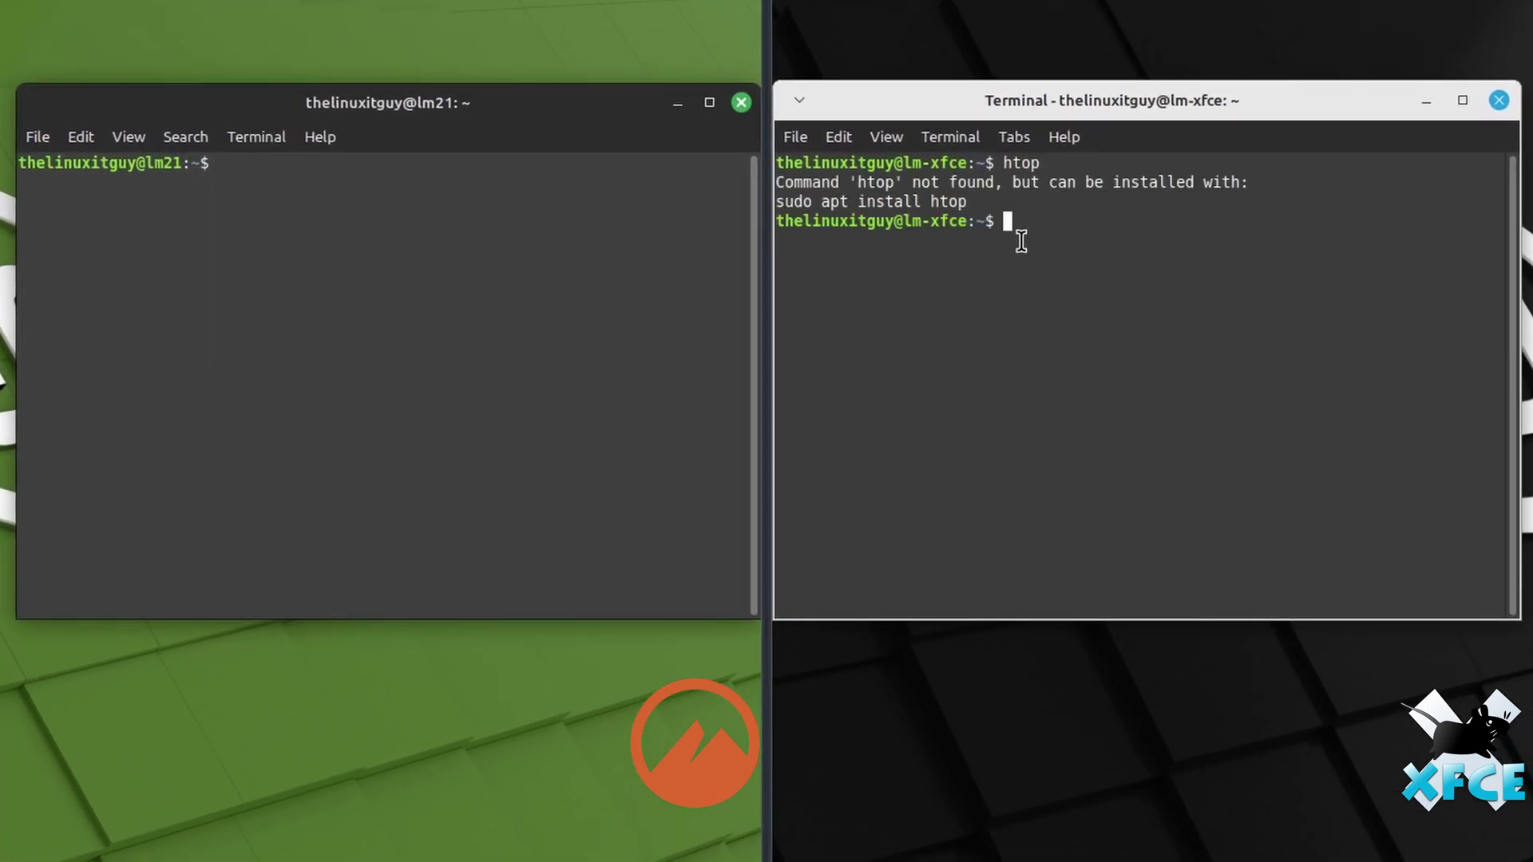
Run sudo apt install htop in both terminals, entering the sudo password each time.
{"action": "type", "text": "sudo apt install htop"}
{"action": "key", "text": "Return"}
{"action": "type", "text": "****"}
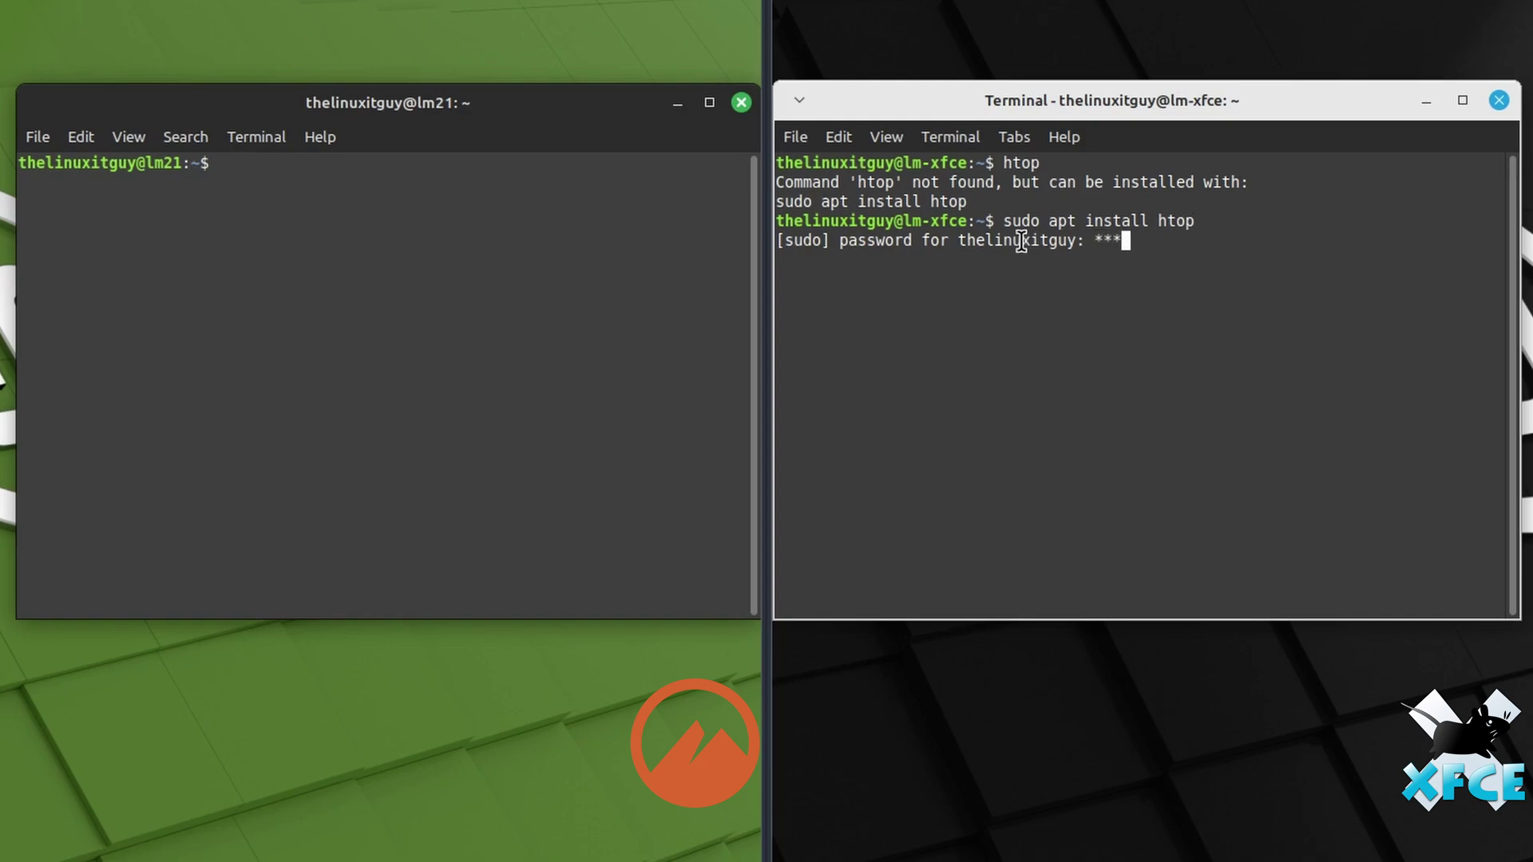
{"action": "key", "text": "Return"}
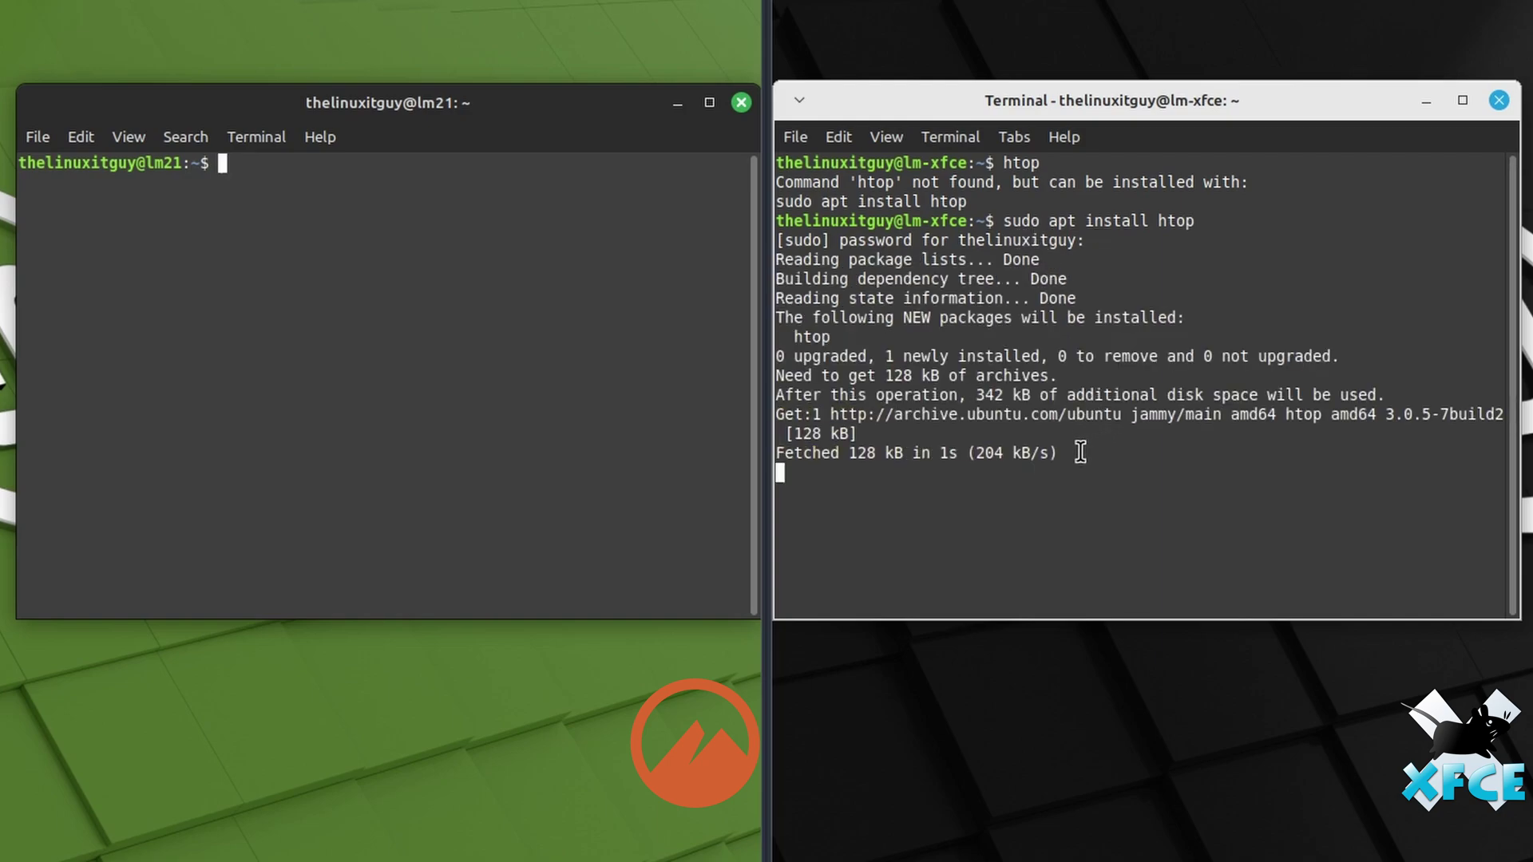
{"action": "type", "text": "sud"}
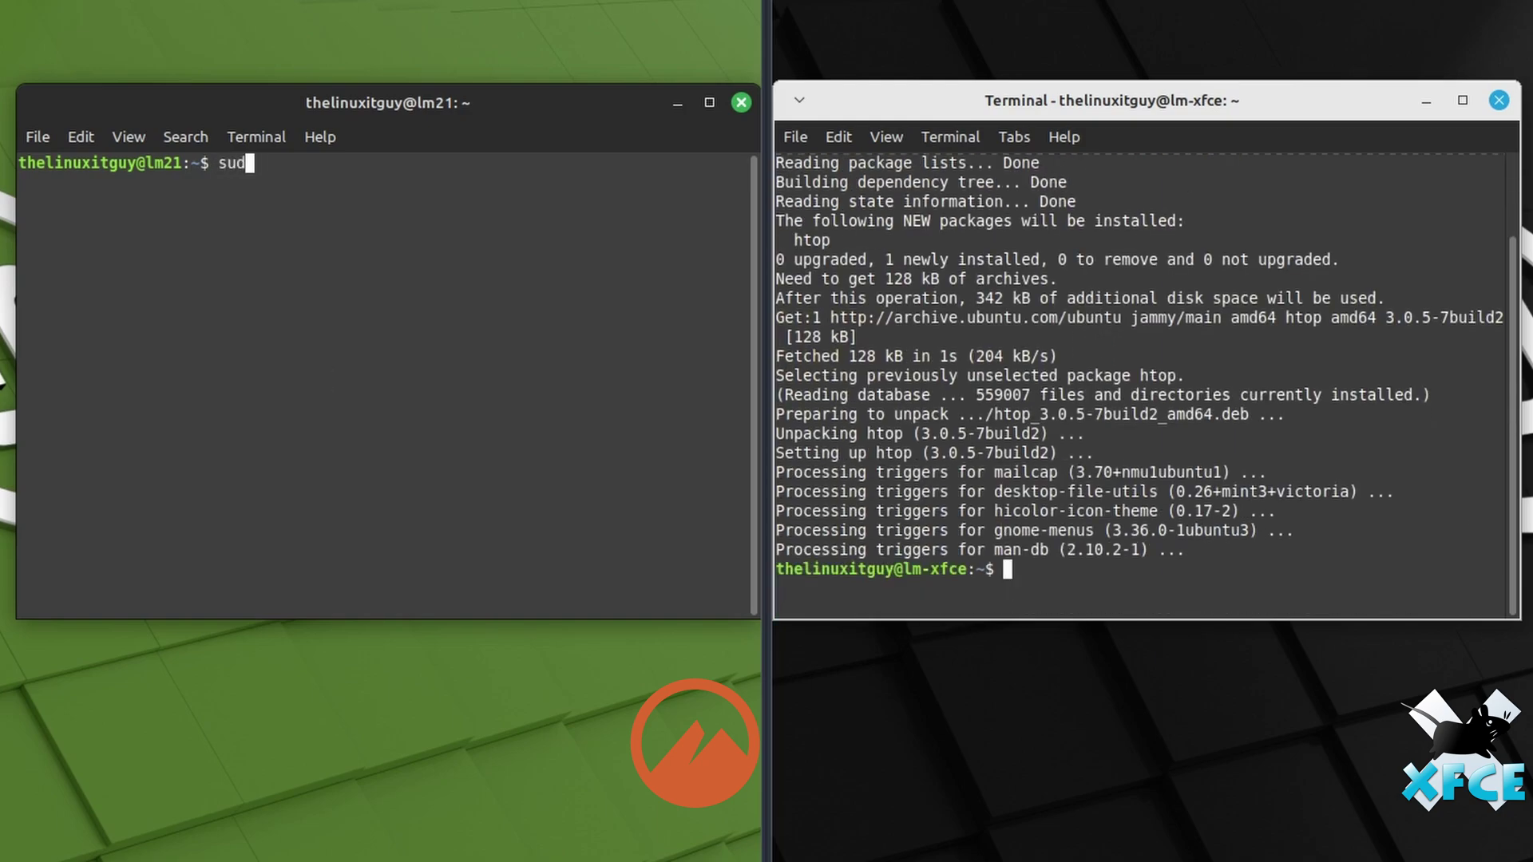
{"action": "type", "text": "o apt install htop"}
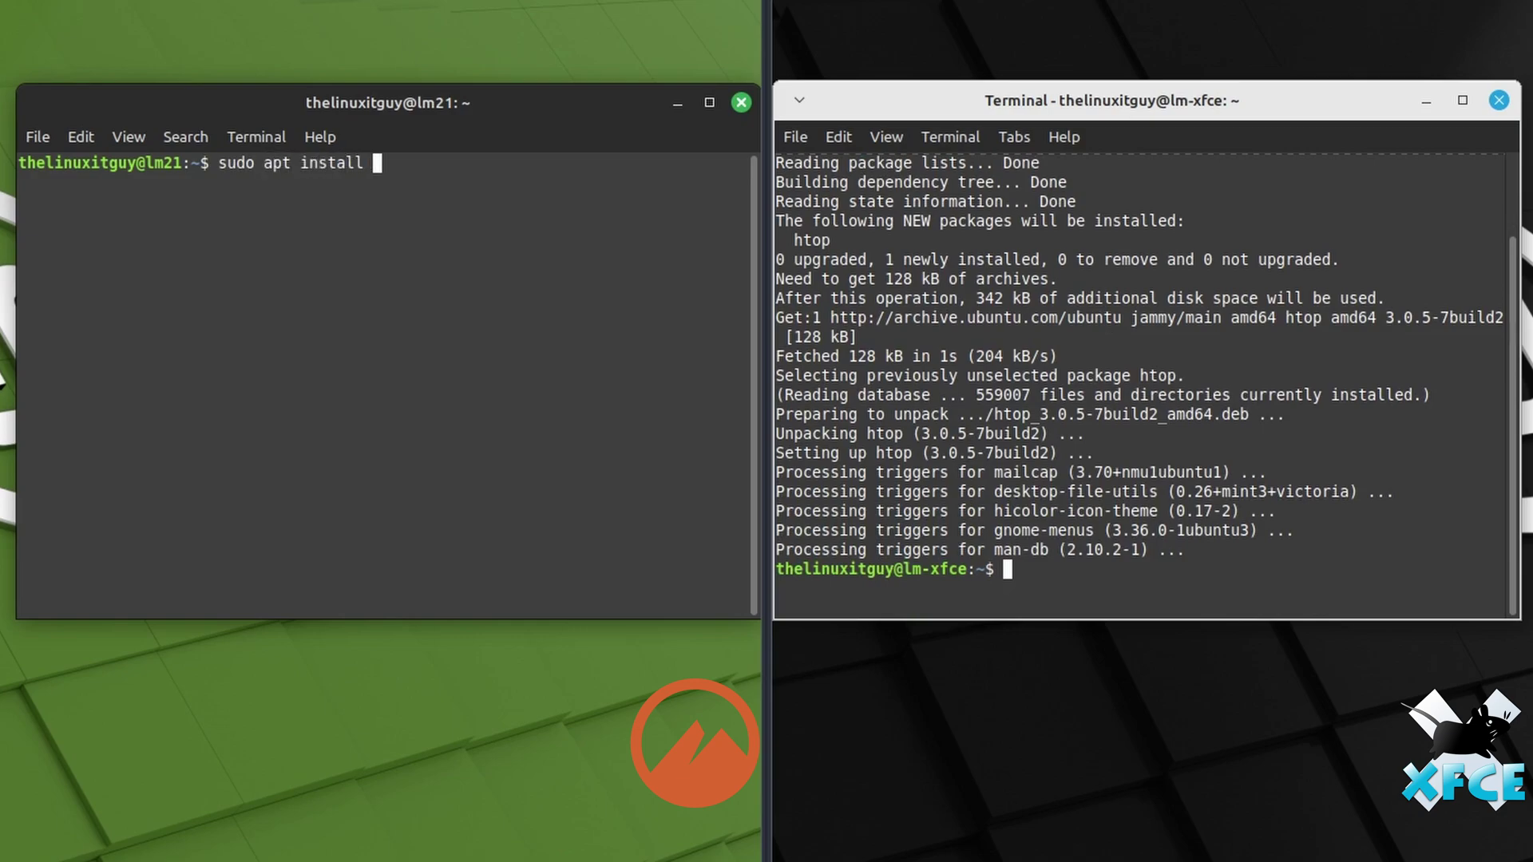
{"action": "key", "text": "Return"}
{"action": "type", "text": "****"}
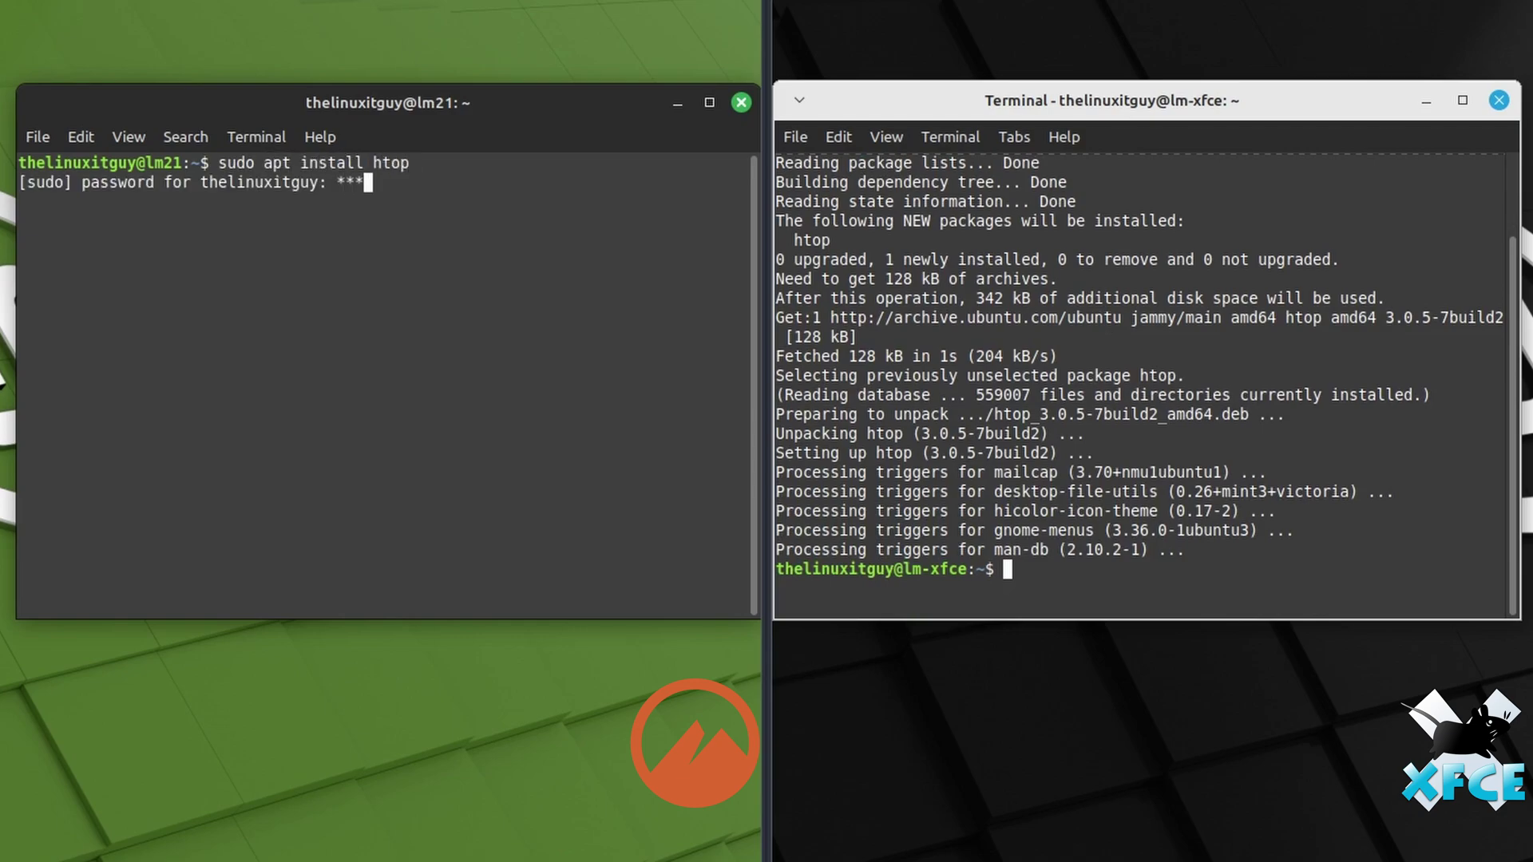
{"action": "key", "text": "Return"}
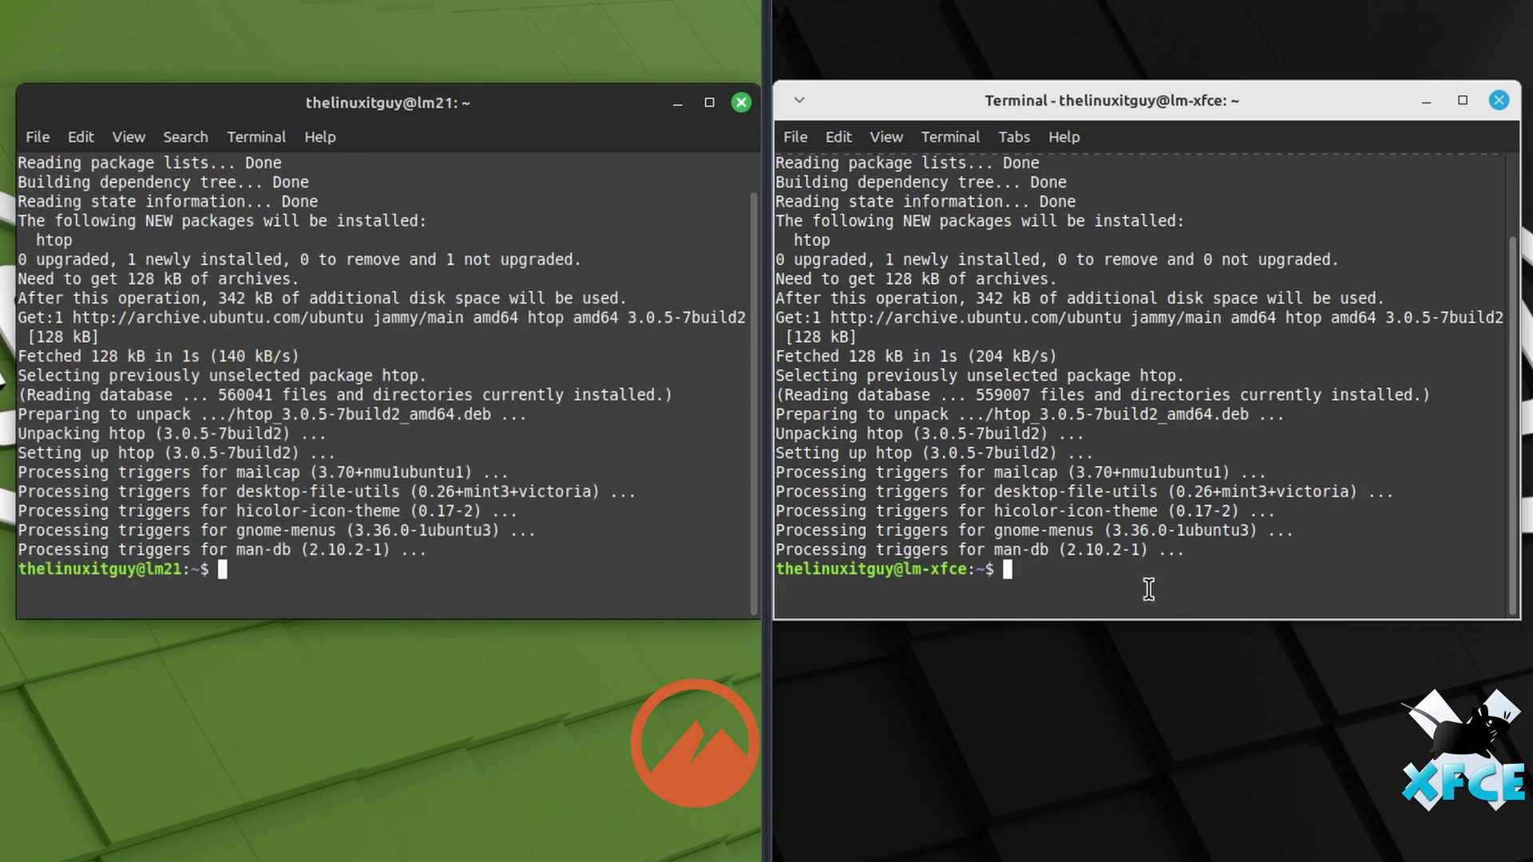
Run htop in the Xfce terminal, then in the Cinnamon terminal.
{"action": "type", "text": "htop"}
{"action": "key", "text": "Return"}
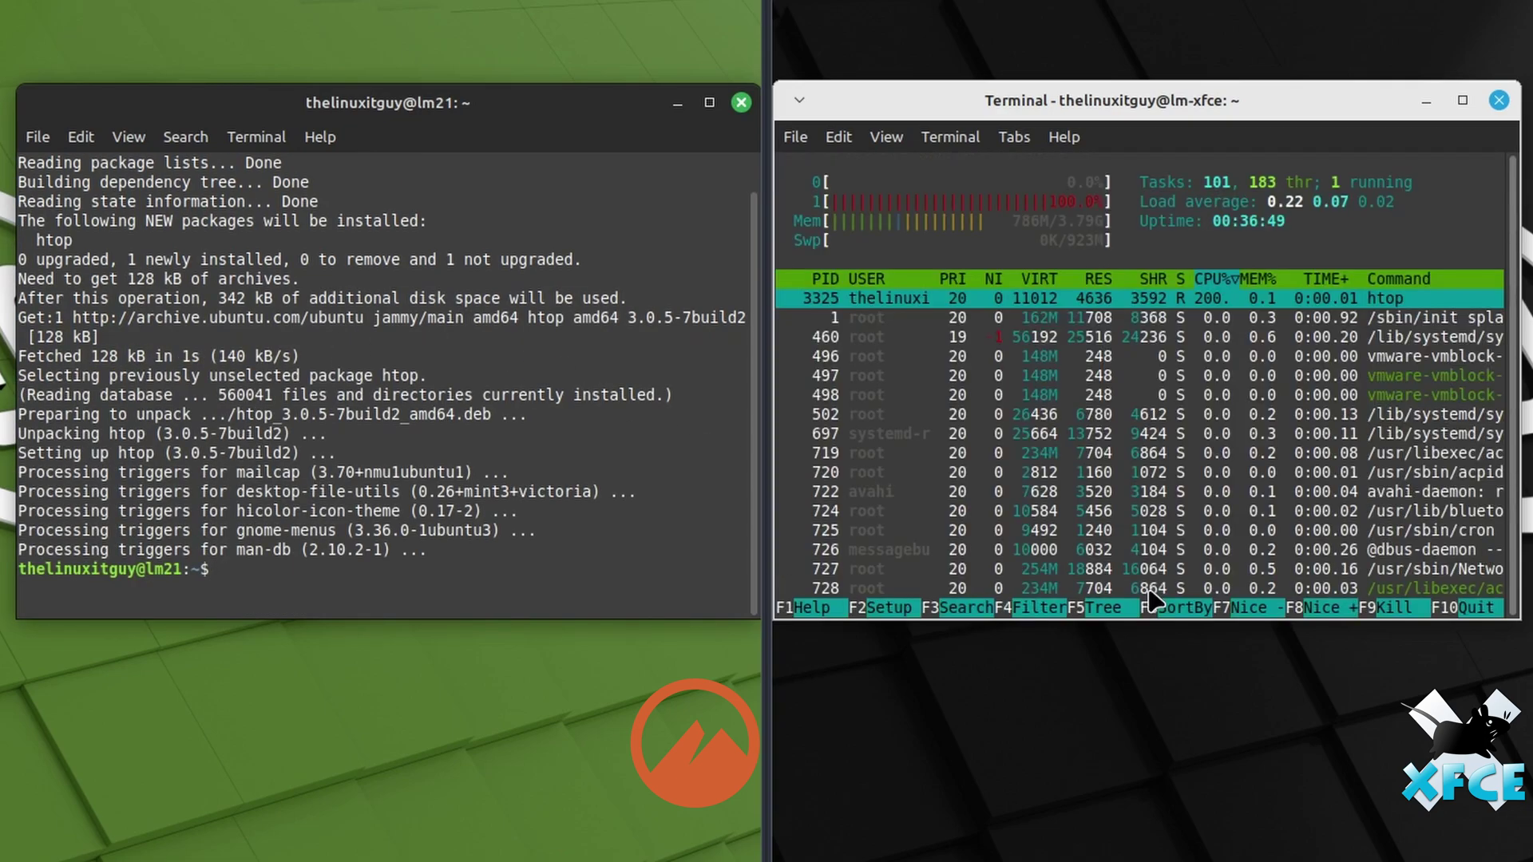
{"action": "left_click", "coordinate": [620, 572]}
{"action": "type", "text": "htop"}
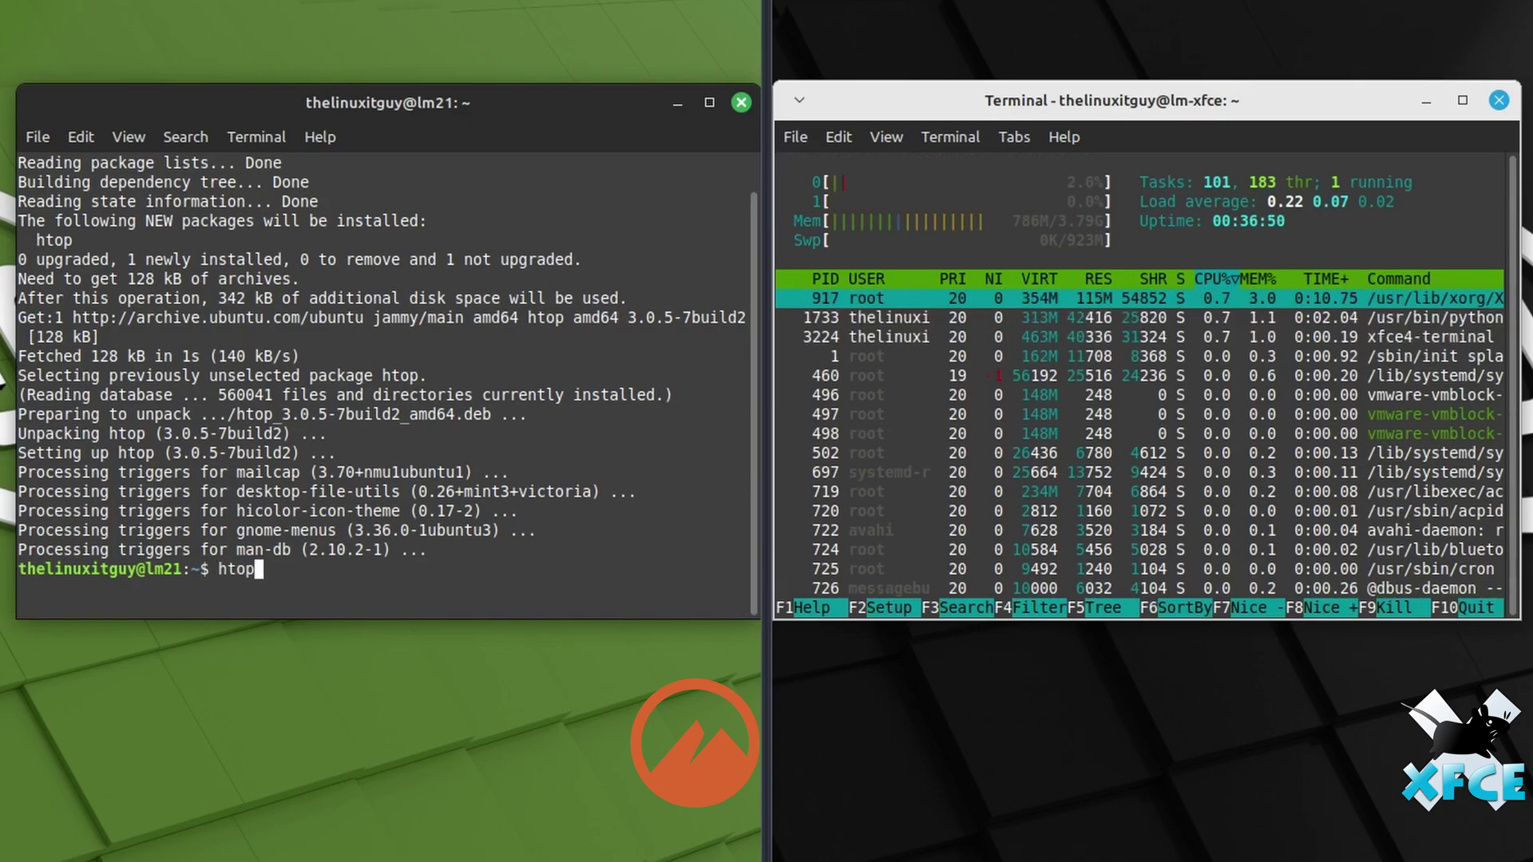
{"action": "key", "text": "Return"}
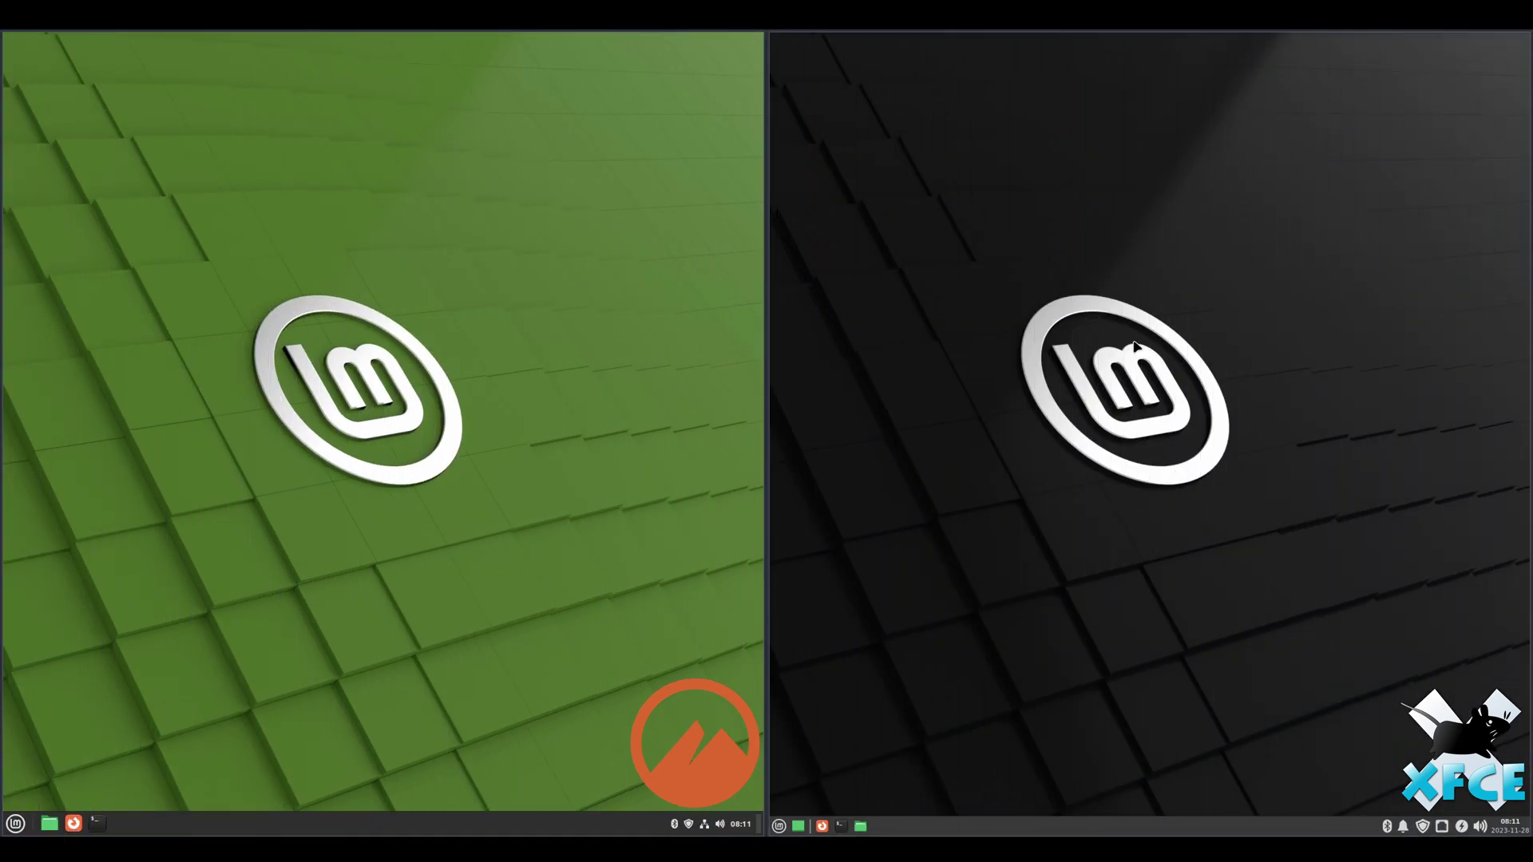
Open Thunar on Xfce and Nemo's home folder on Cinnamon, moving both windows lower.
{"action": "left_click", "coordinate": [862, 826]}
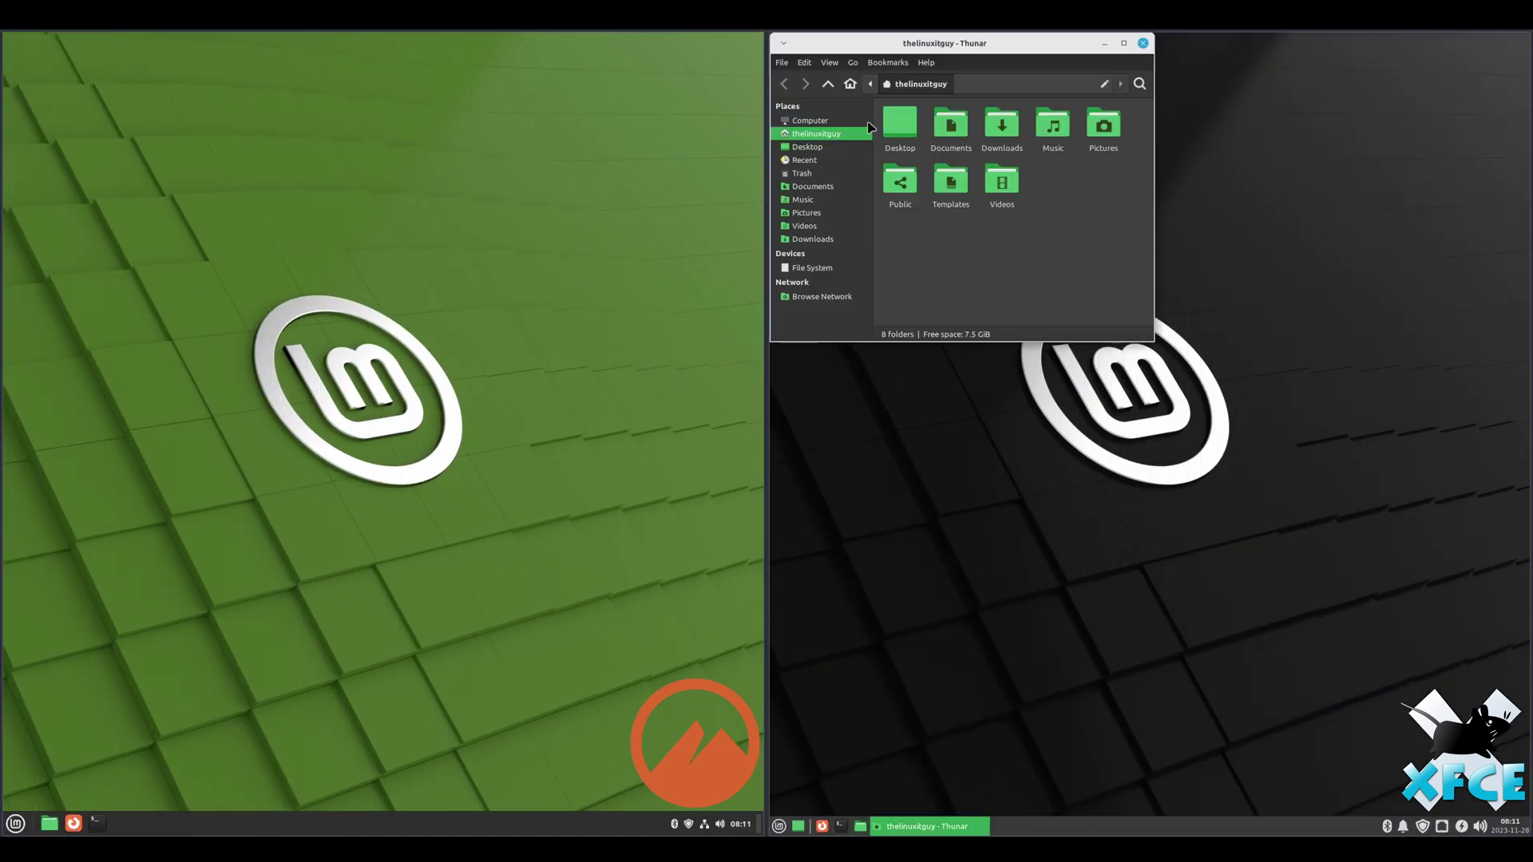
{"action": "left_click_drag", "start_coordinate": [900, 53], "coordinate": [900, 249]}
{"action": "left_click", "coordinate": [49, 824]}
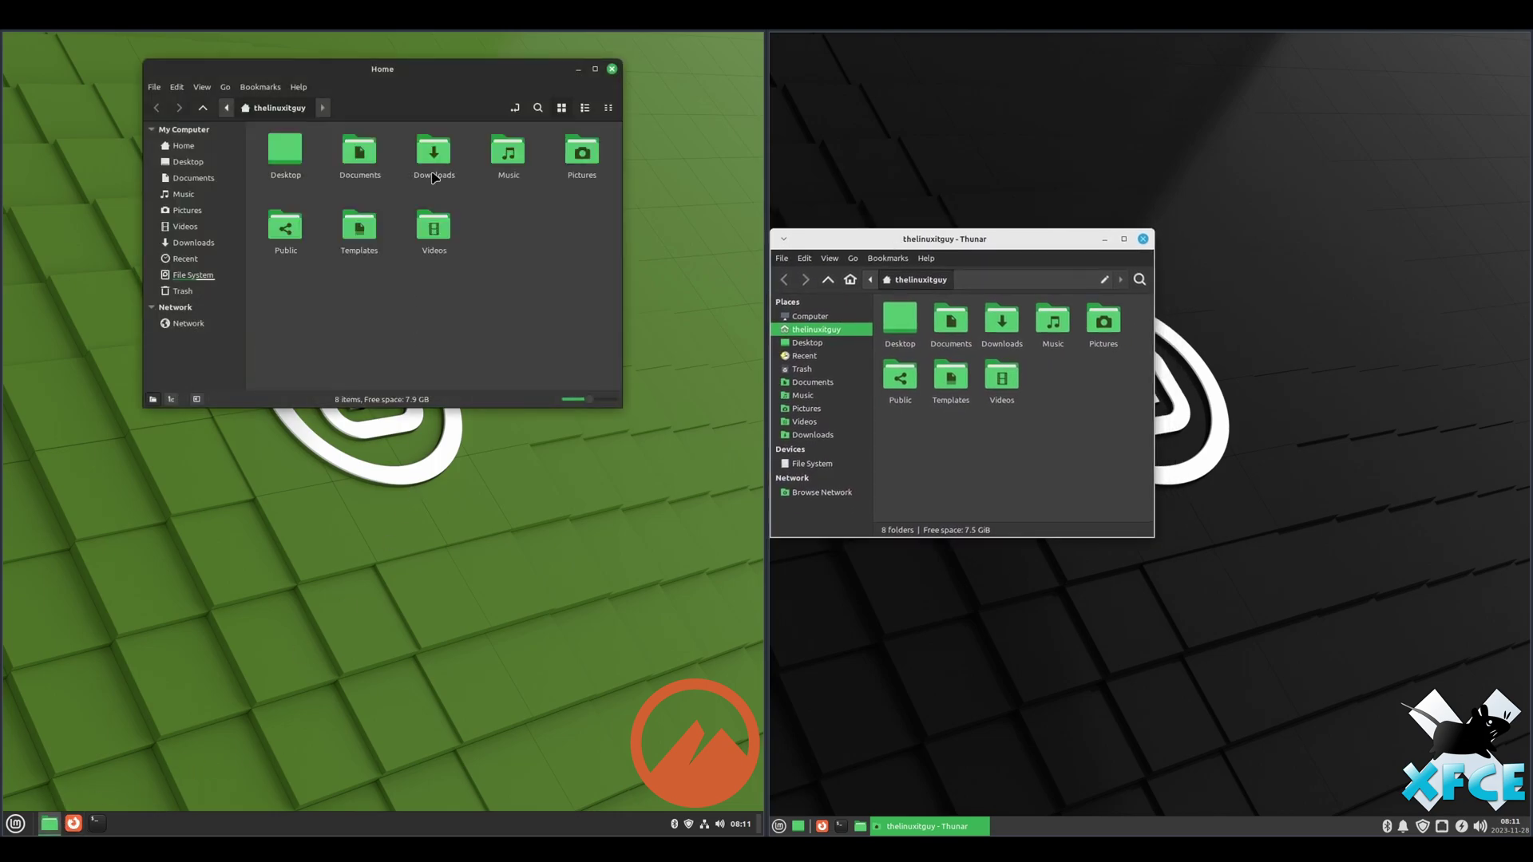
{"action": "left_click_drag", "start_coordinate": [451, 74], "coordinate": [592, 226]}
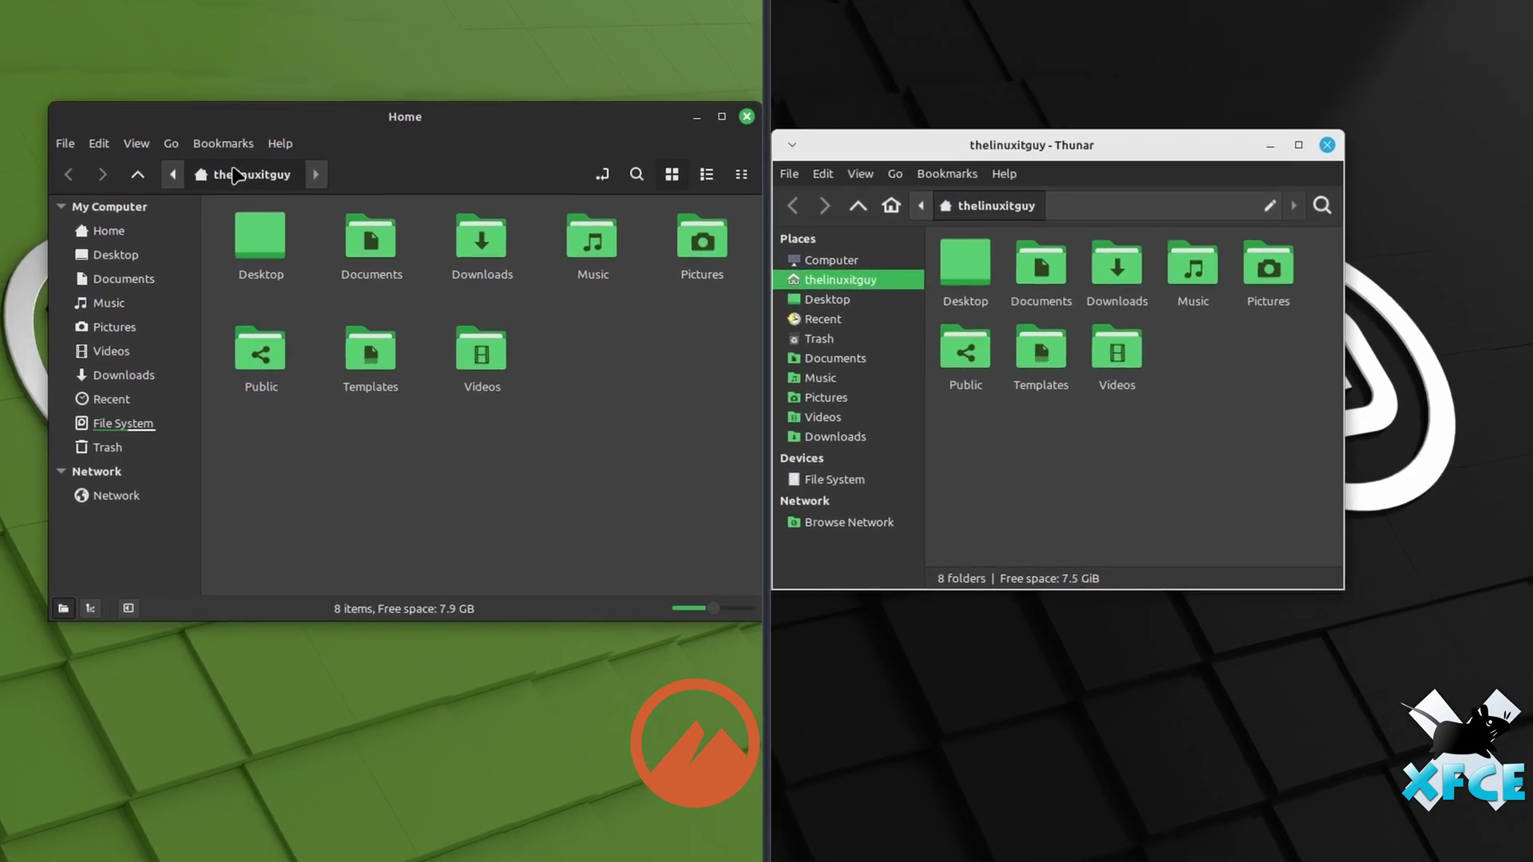
Show the About information for Nemo 5.8.5 and Thunar 4.18.4.
{"action": "left_click", "coordinate": [280, 143]}
{"action": "left_click", "coordinate": [311, 231]}
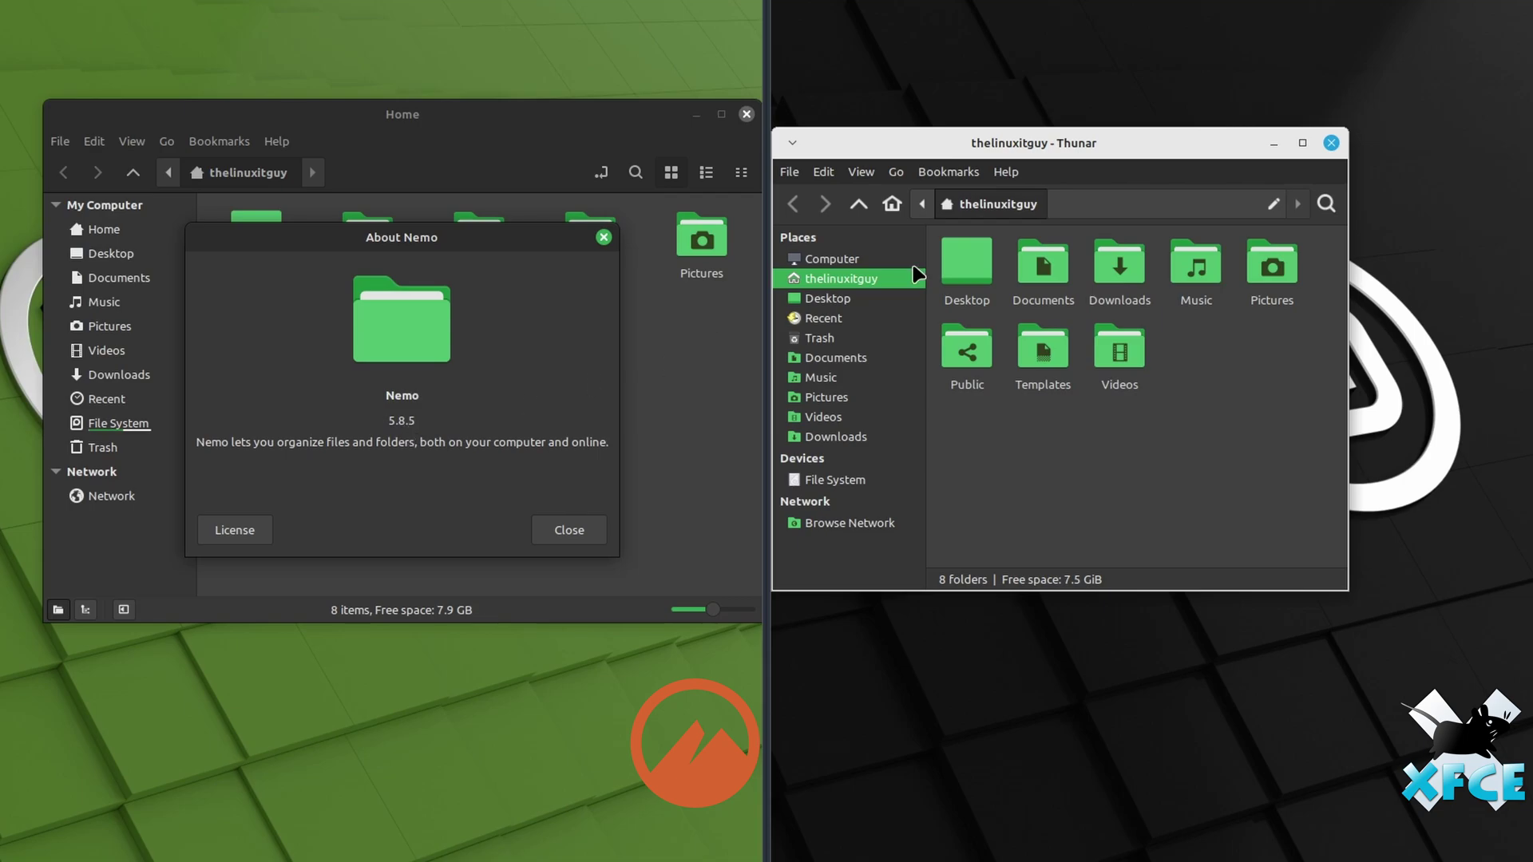
{"action": "left_click", "coordinate": [1005, 174]}
{"action": "left_click", "coordinate": [1020, 227]}
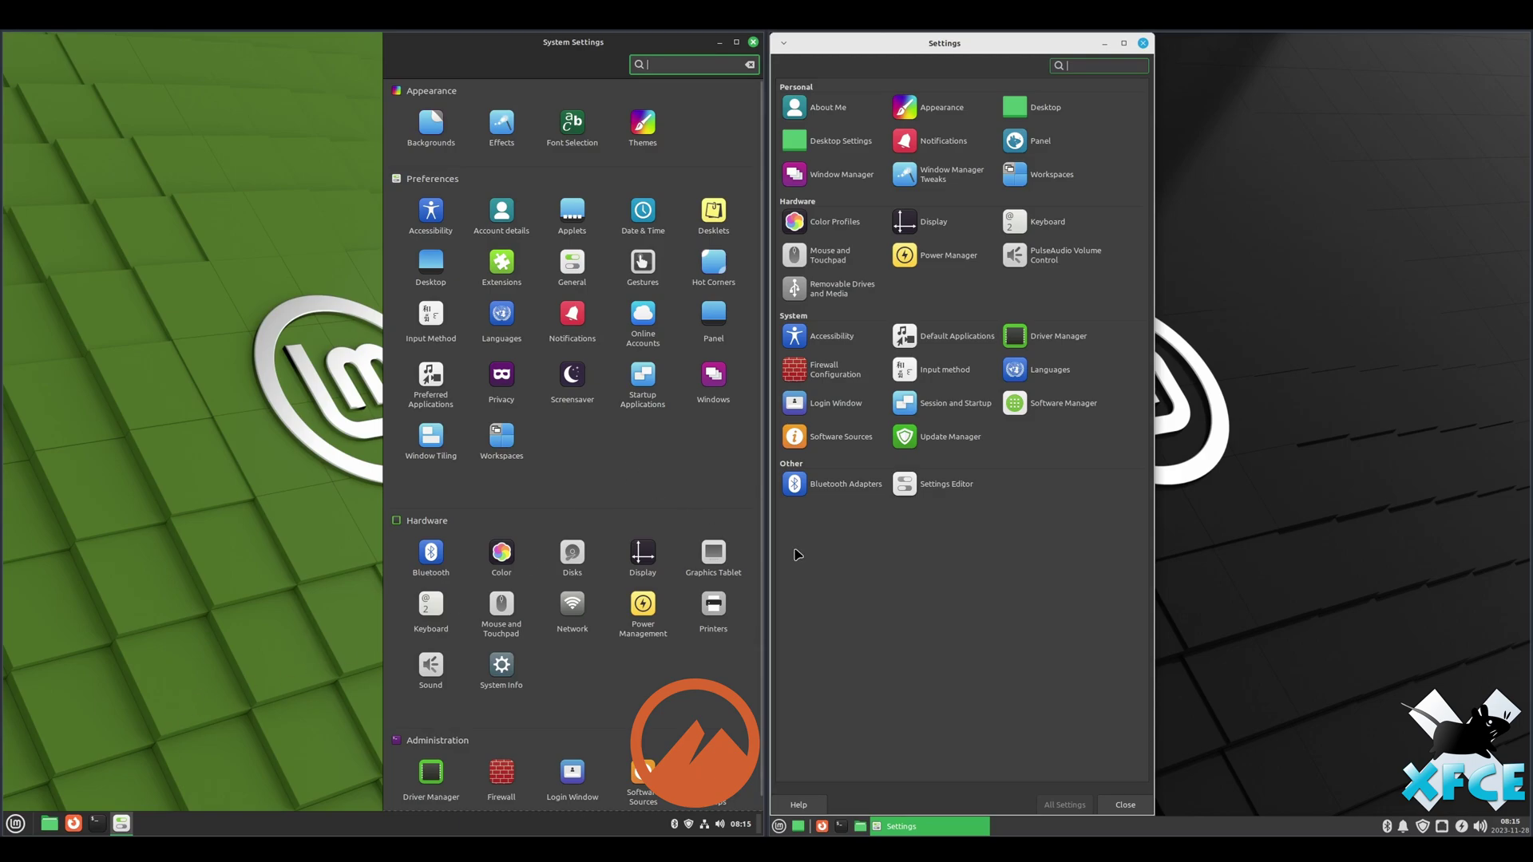
Browse the Cinnamon menu and the Xfce menu's Settings category, then open Cinnamon's System Info page.
{"action": "left_click", "coordinate": [18, 824]}
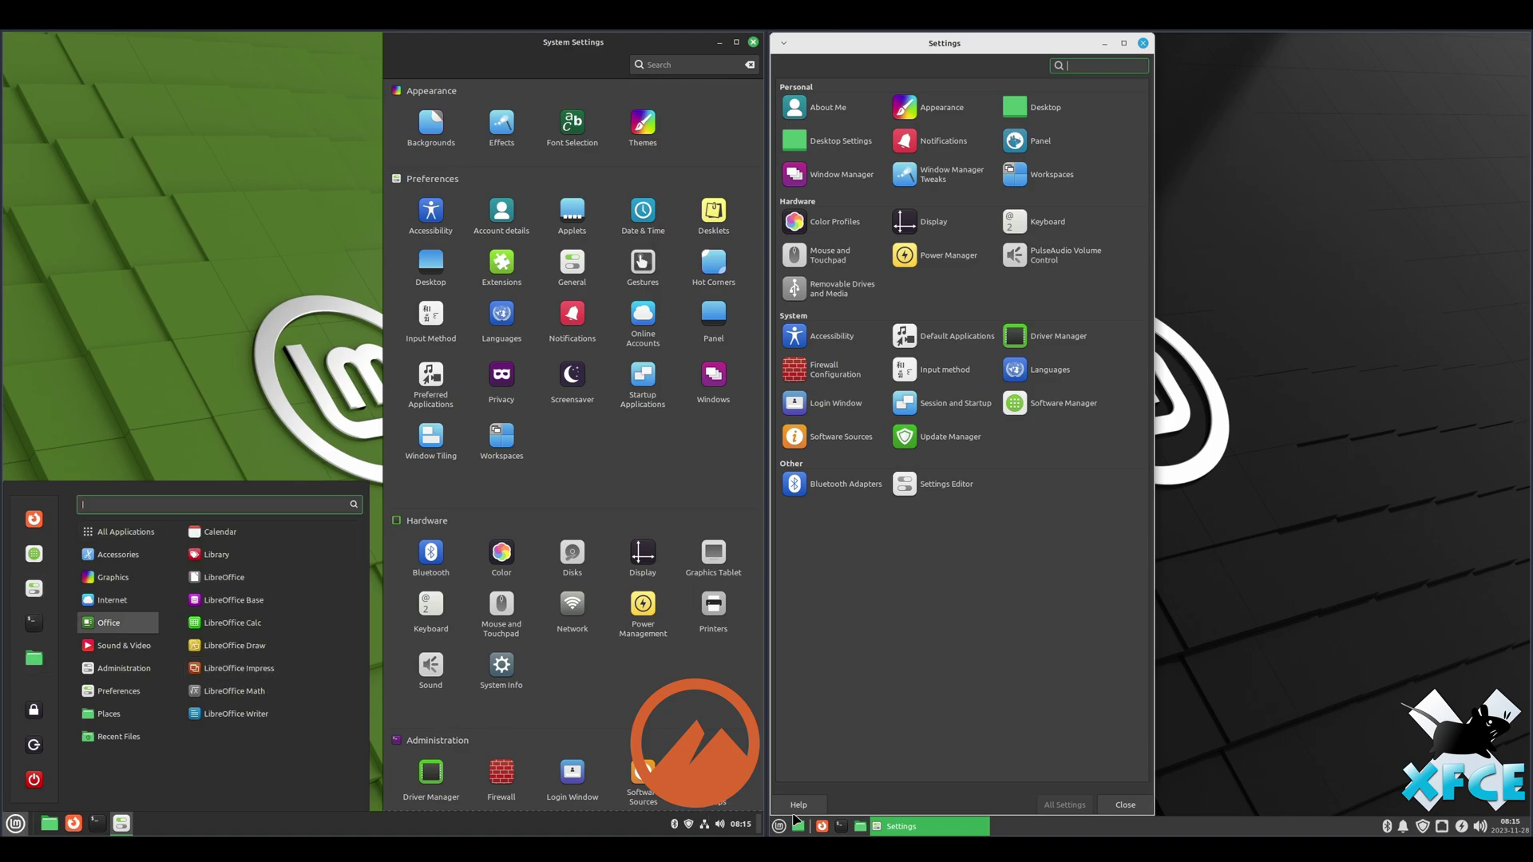
{"action": "left_click", "coordinate": [779, 827]}
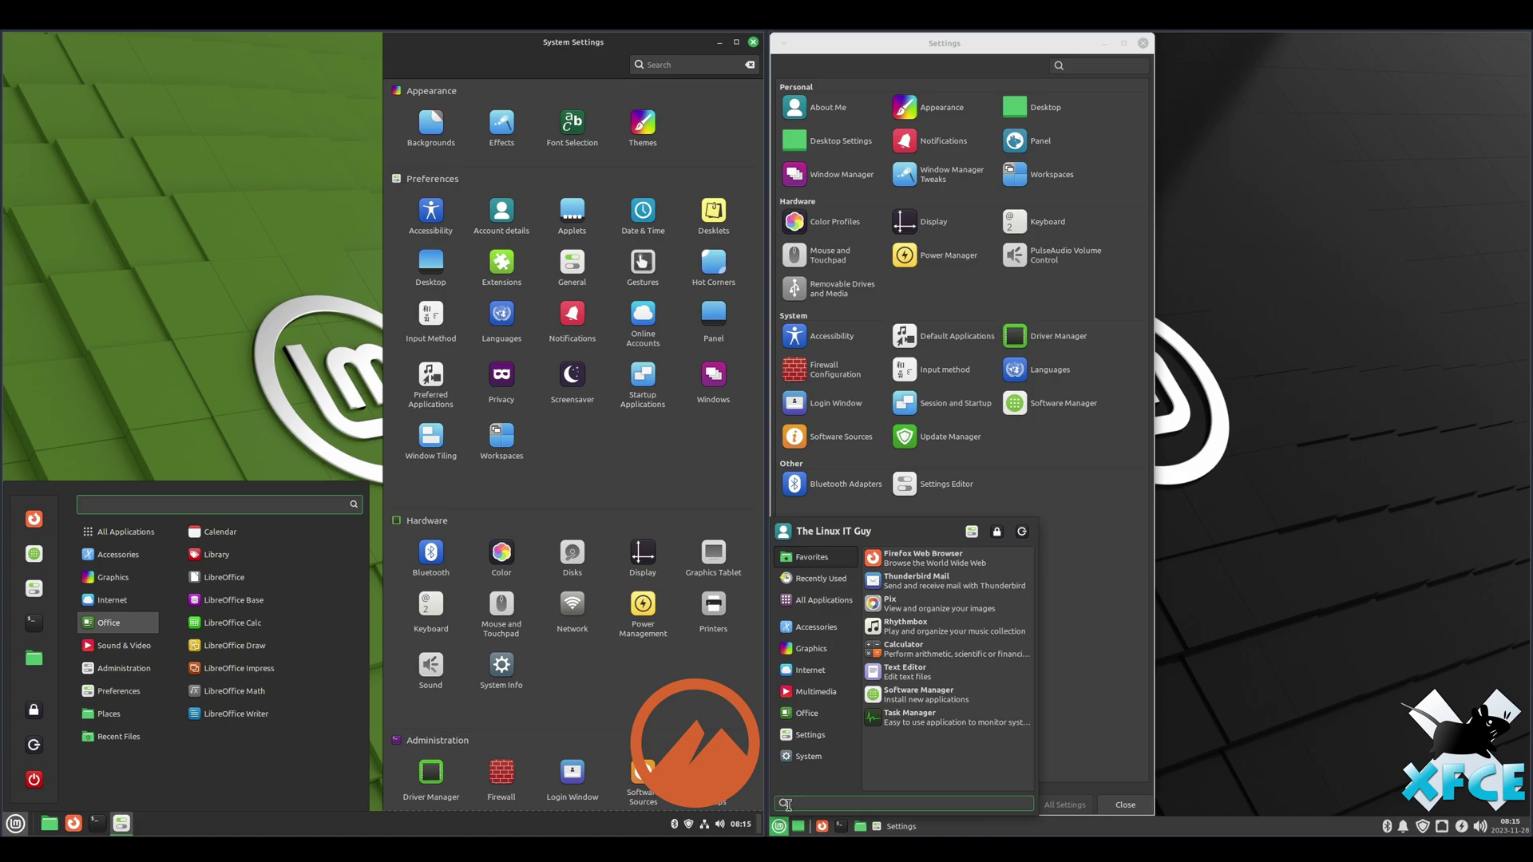
{"action": "left_click", "coordinate": [810, 735]}
{"action": "scroll", "coordinate": [954, 731], "scroll_direction": "down", "scroll_amount": 3}
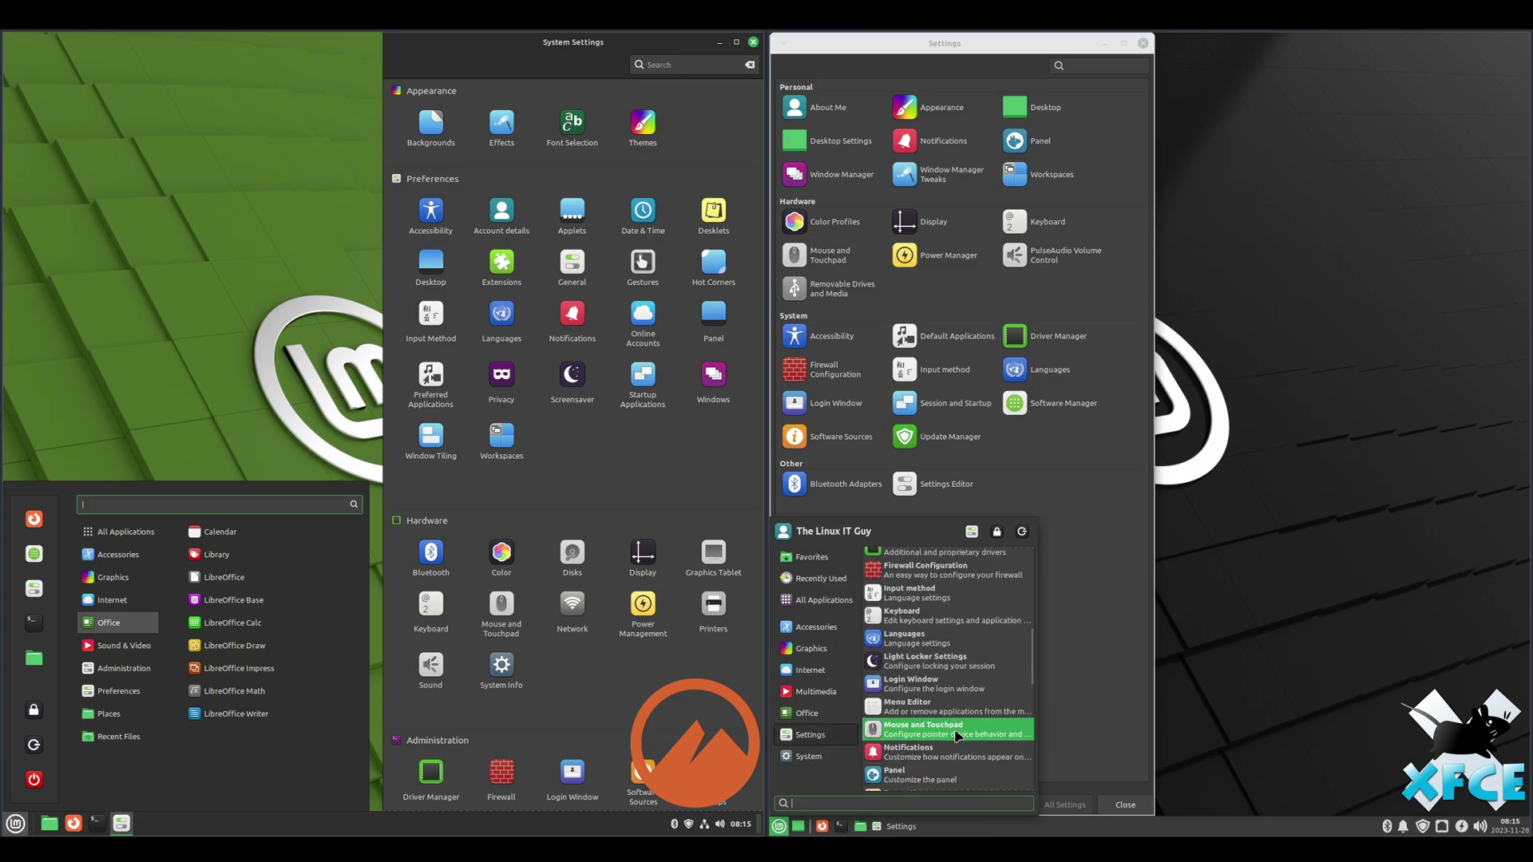
{"action": "scroll", "coordinate": [955, 730], "scroll_direction": "down", "scroll_amount": 5}
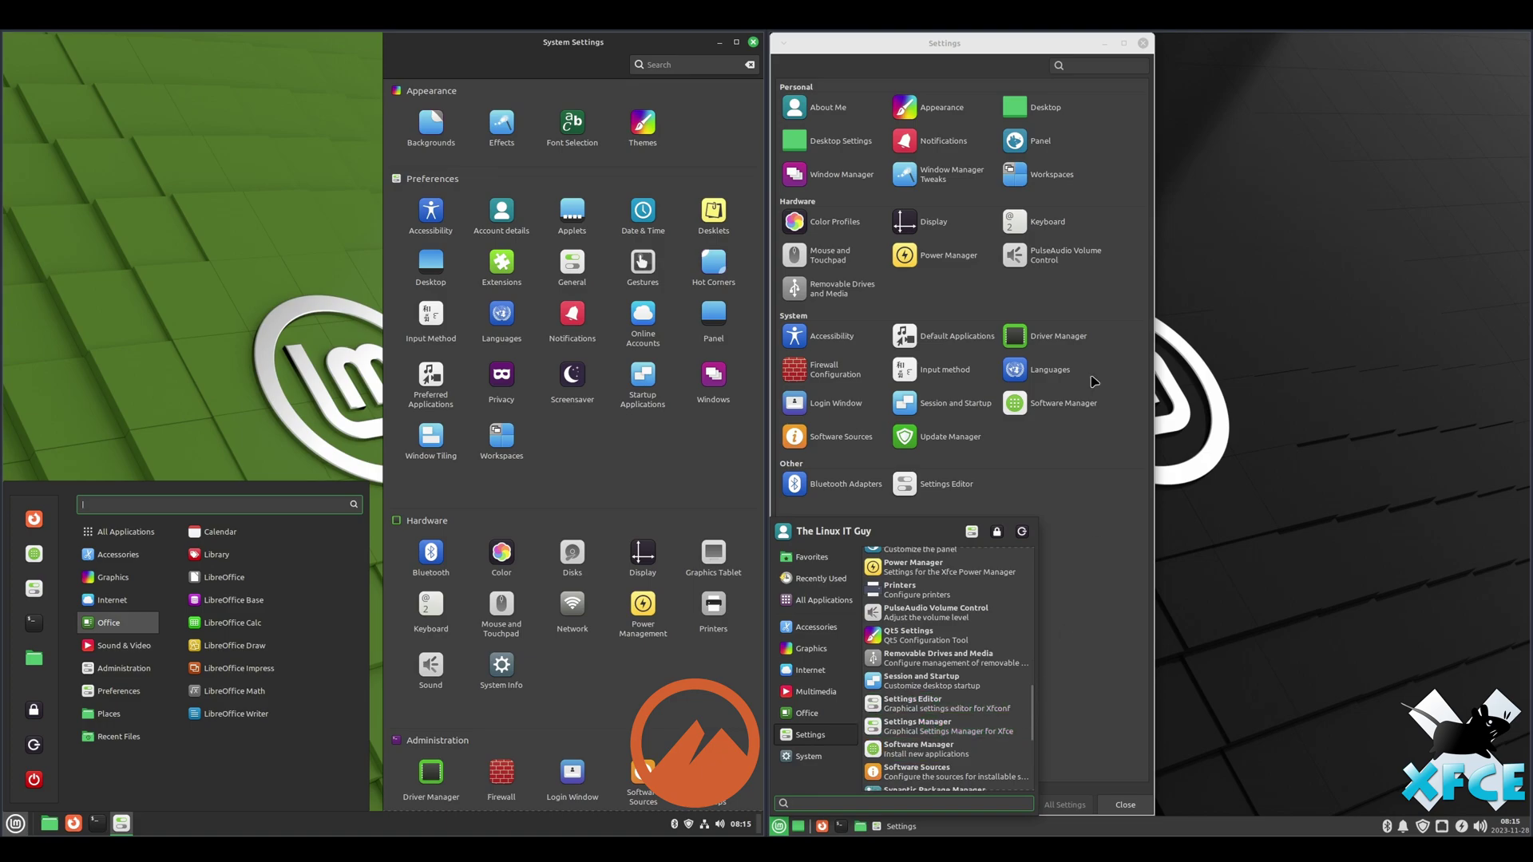
{"action": "left_click", "coordinate": [1009, 51]}
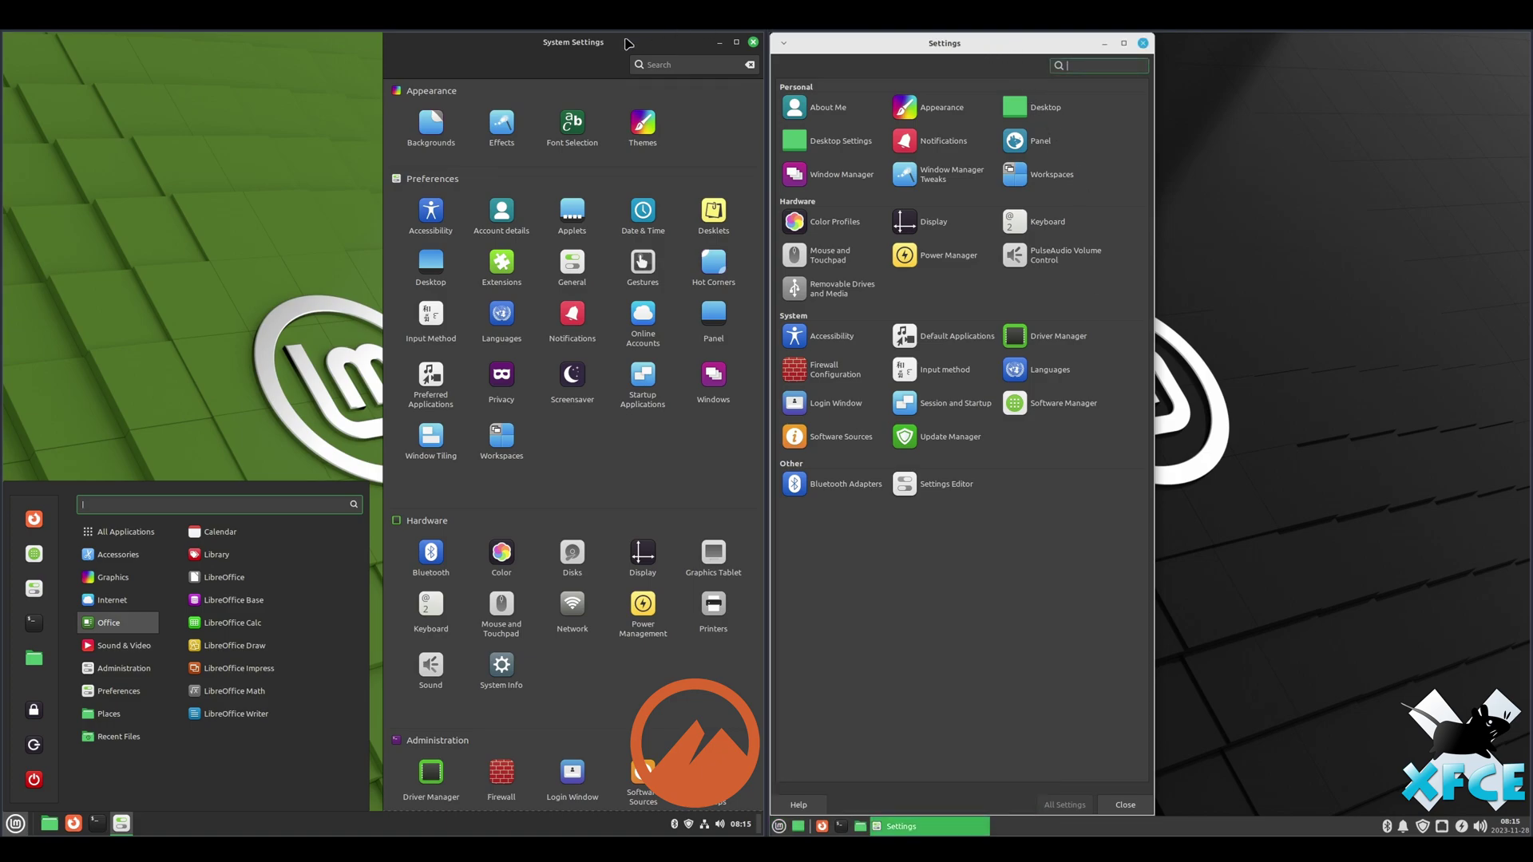
{"action": "left_click", "coordinate": [16, 824]}
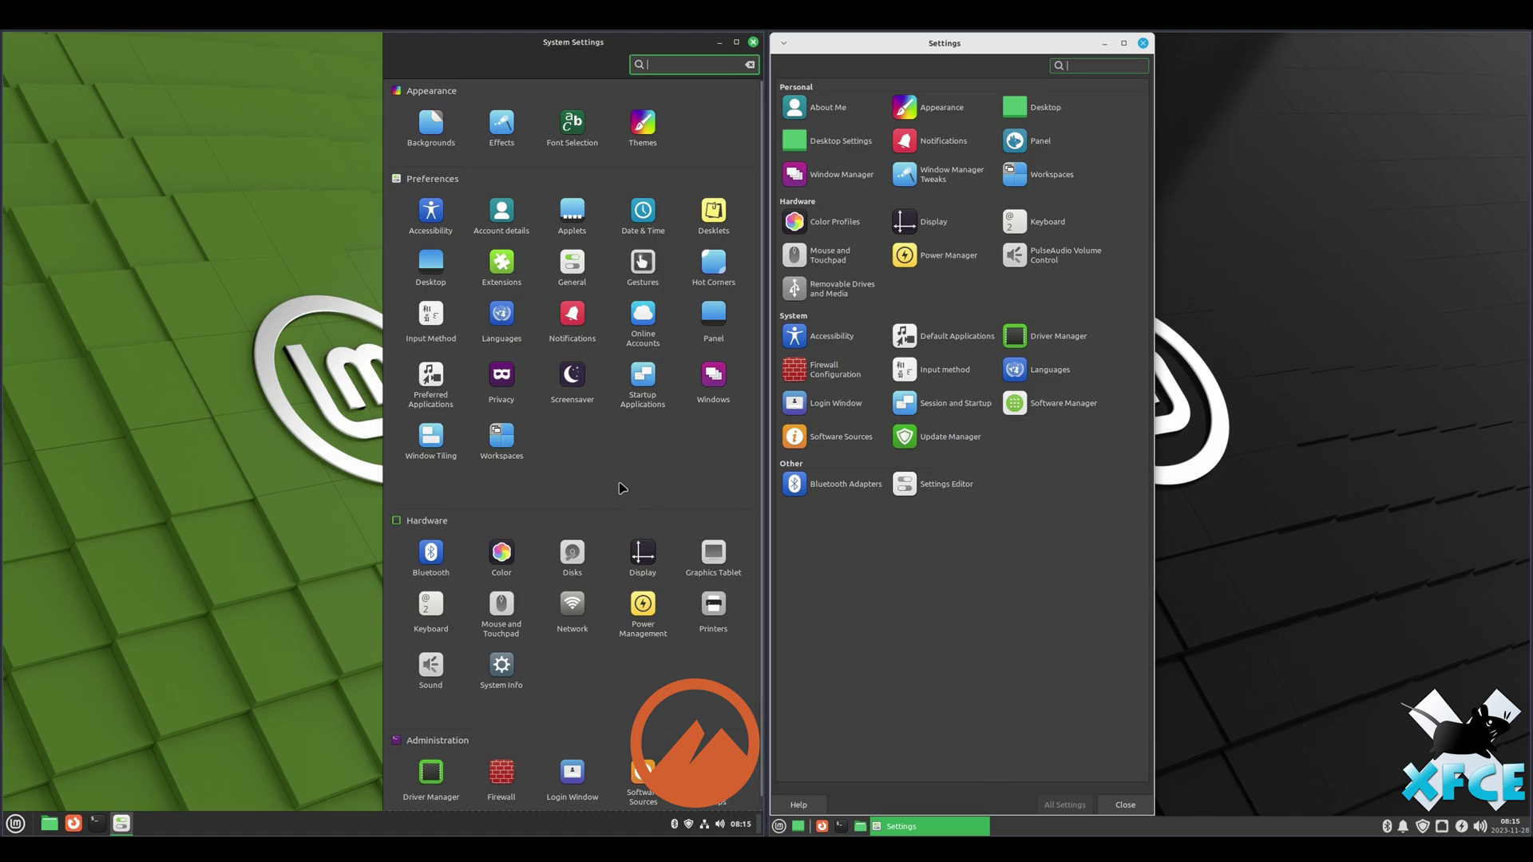
{"action": "scroll", "coordinate": [631, 503], "scroll_direction": "down", "scroll_amount": 1}
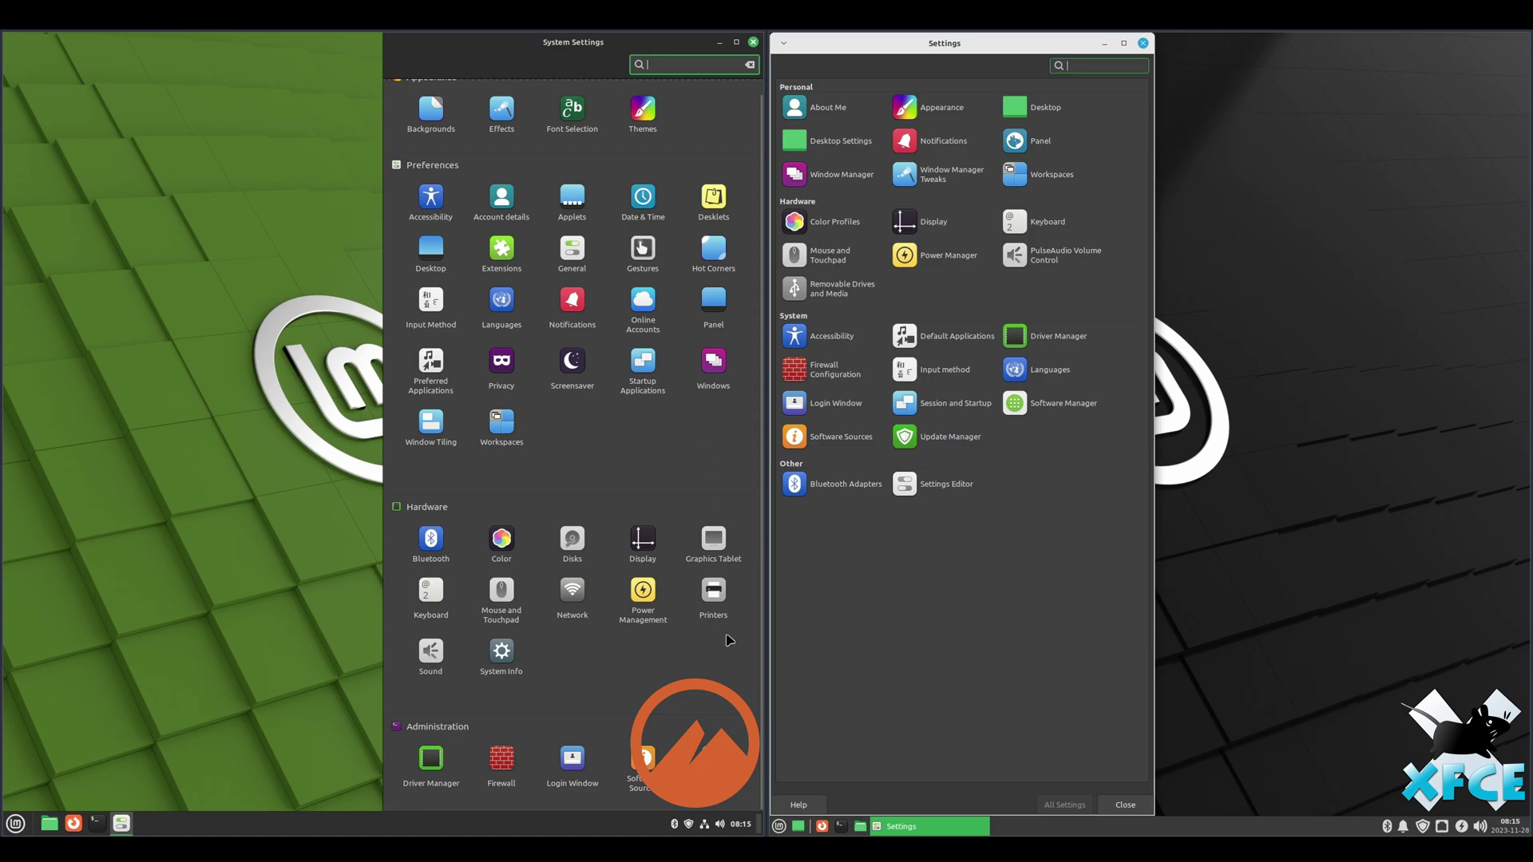
{"action": "left_click", "coordinate": [503, 655]}
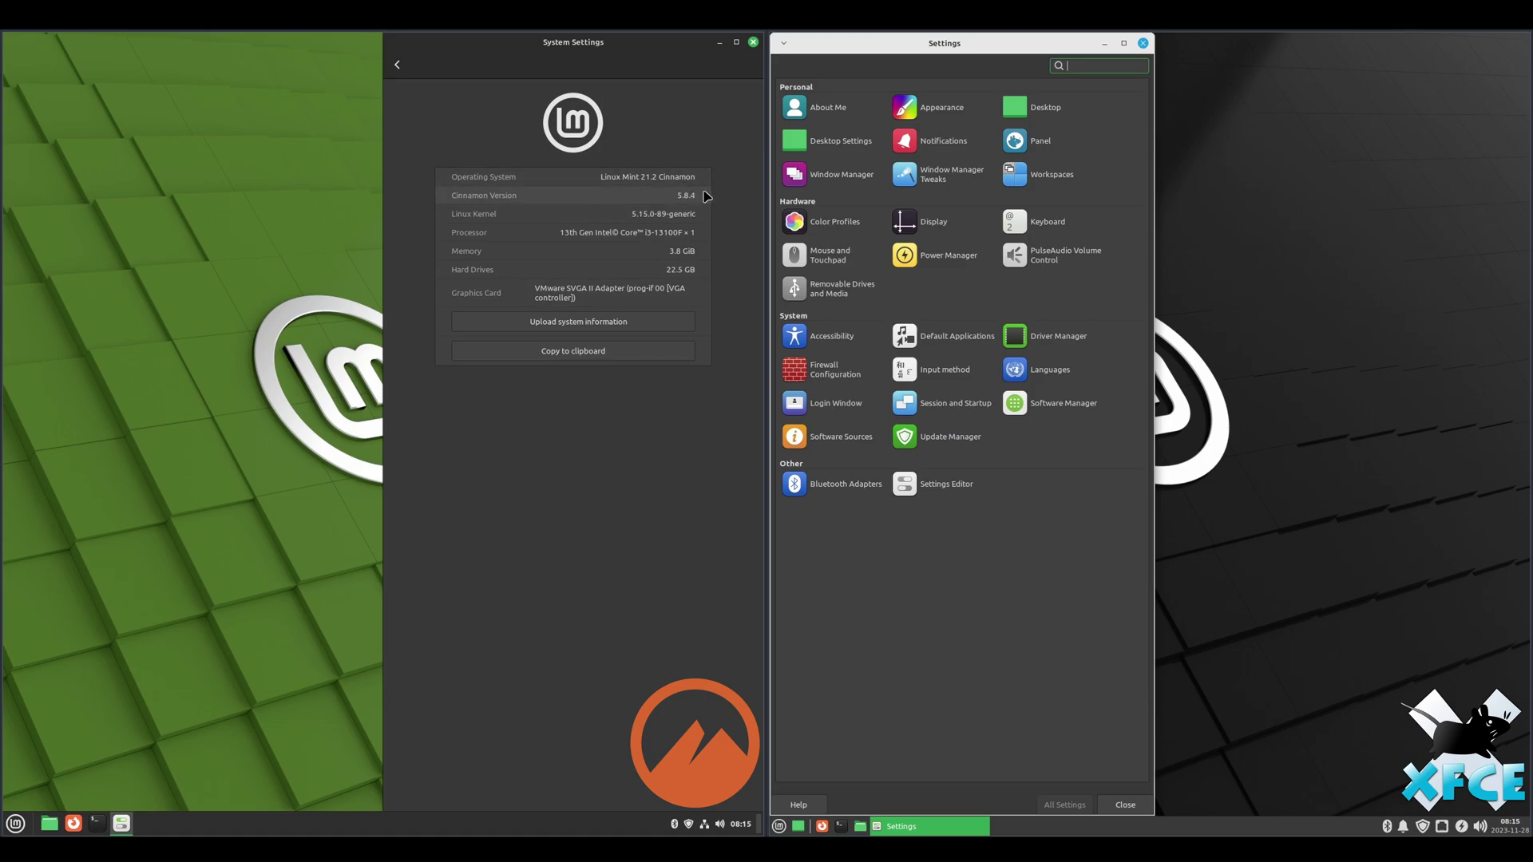
Go back from System Info to the main System Settings overview.
{"action": "left_click", "coordinate": [398, 65]}
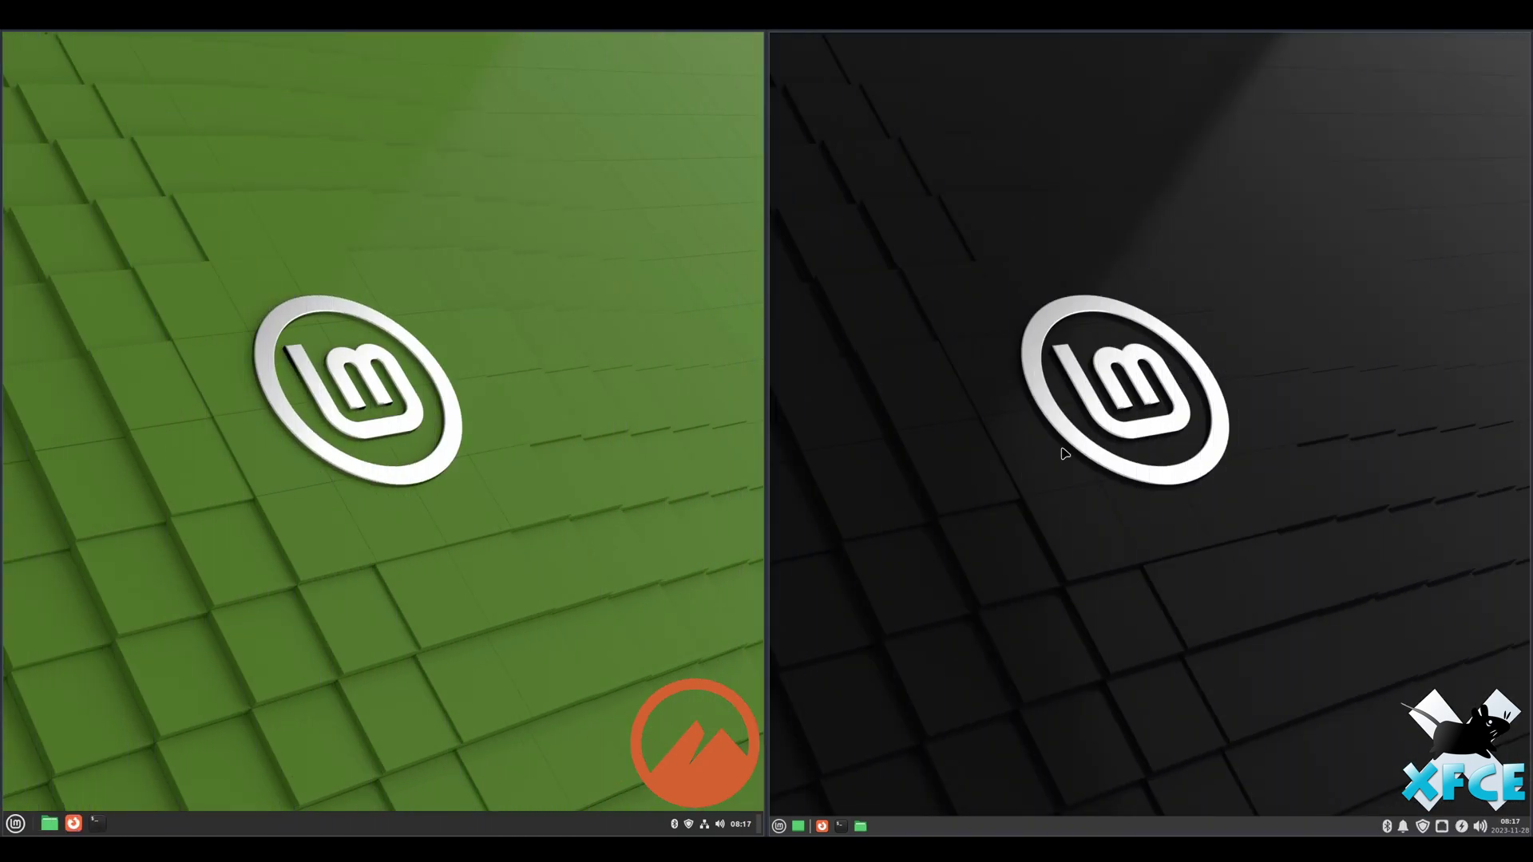
Launch Firefox on both desktops and show About Firefox in the Cinnamon browser.
{"action": "left_click", "coordinate": [822, 826]}
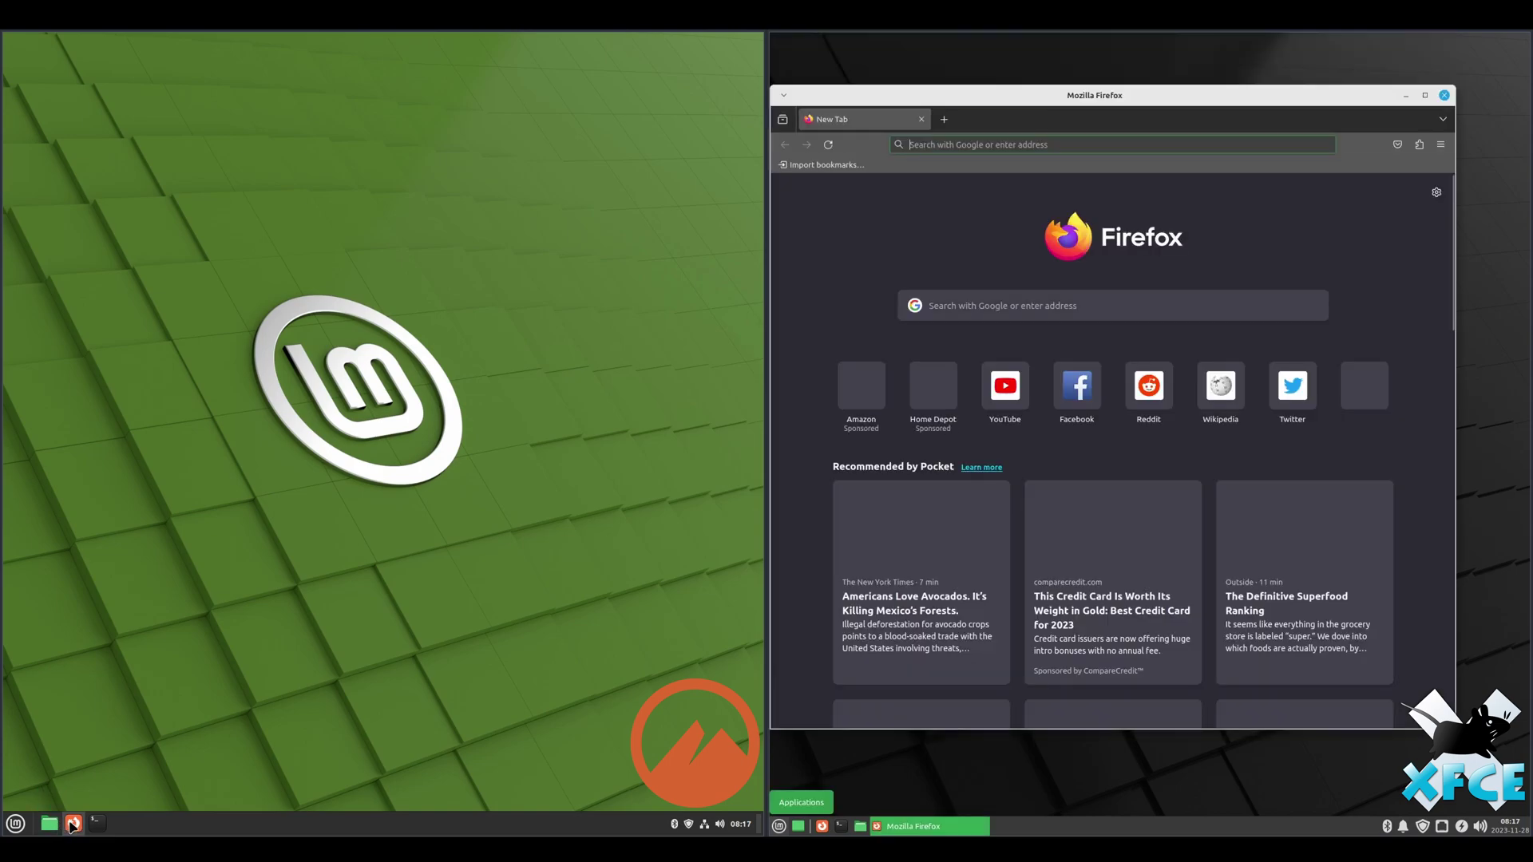
{"action": "left_click", "coordinate": [73, 823]}
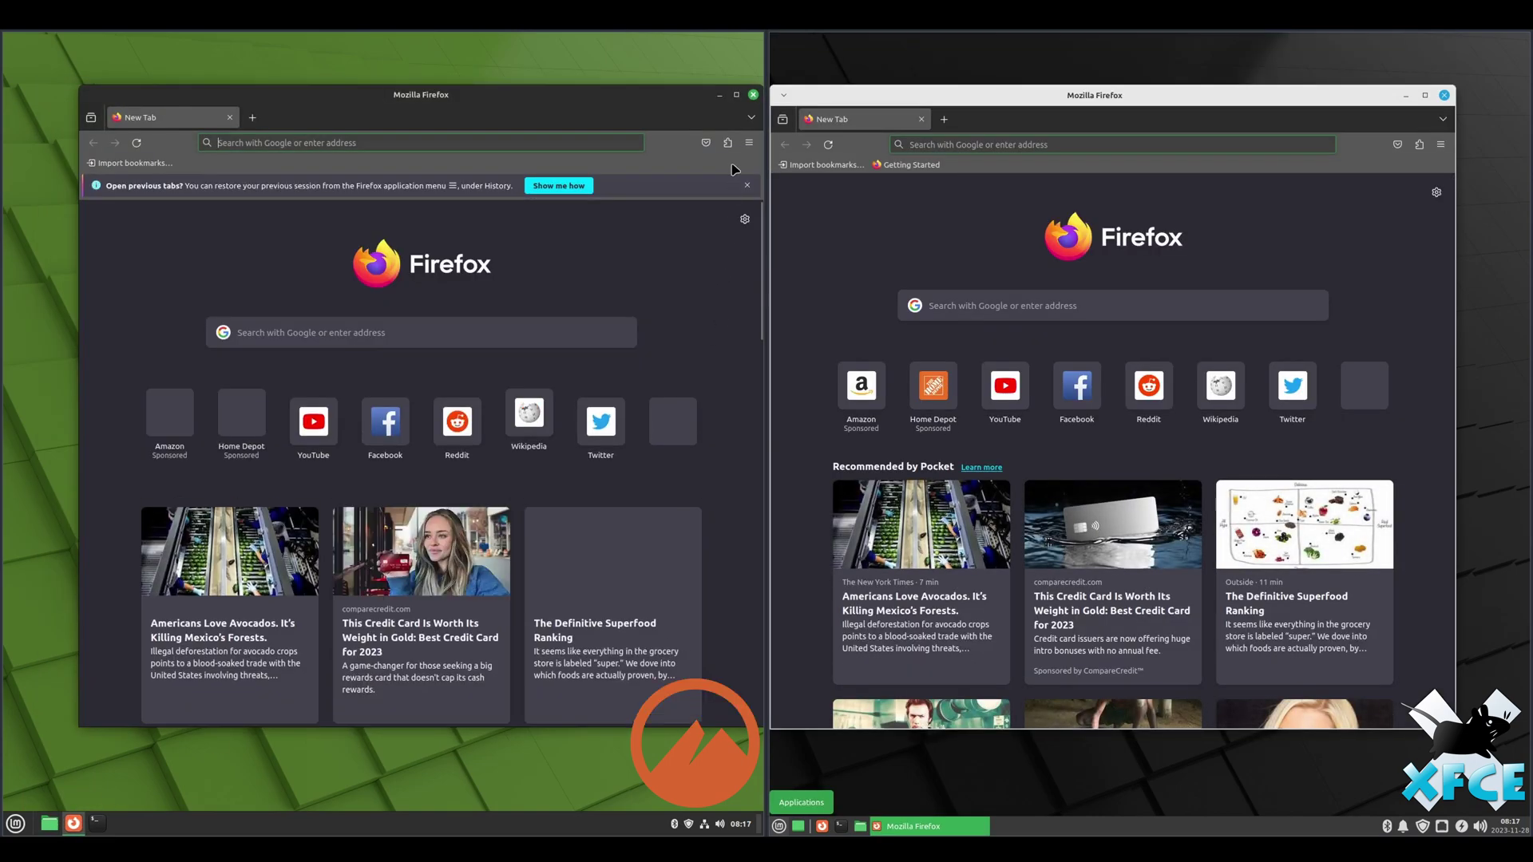
{"action": "left_click", "coordinate": [749, 142]}
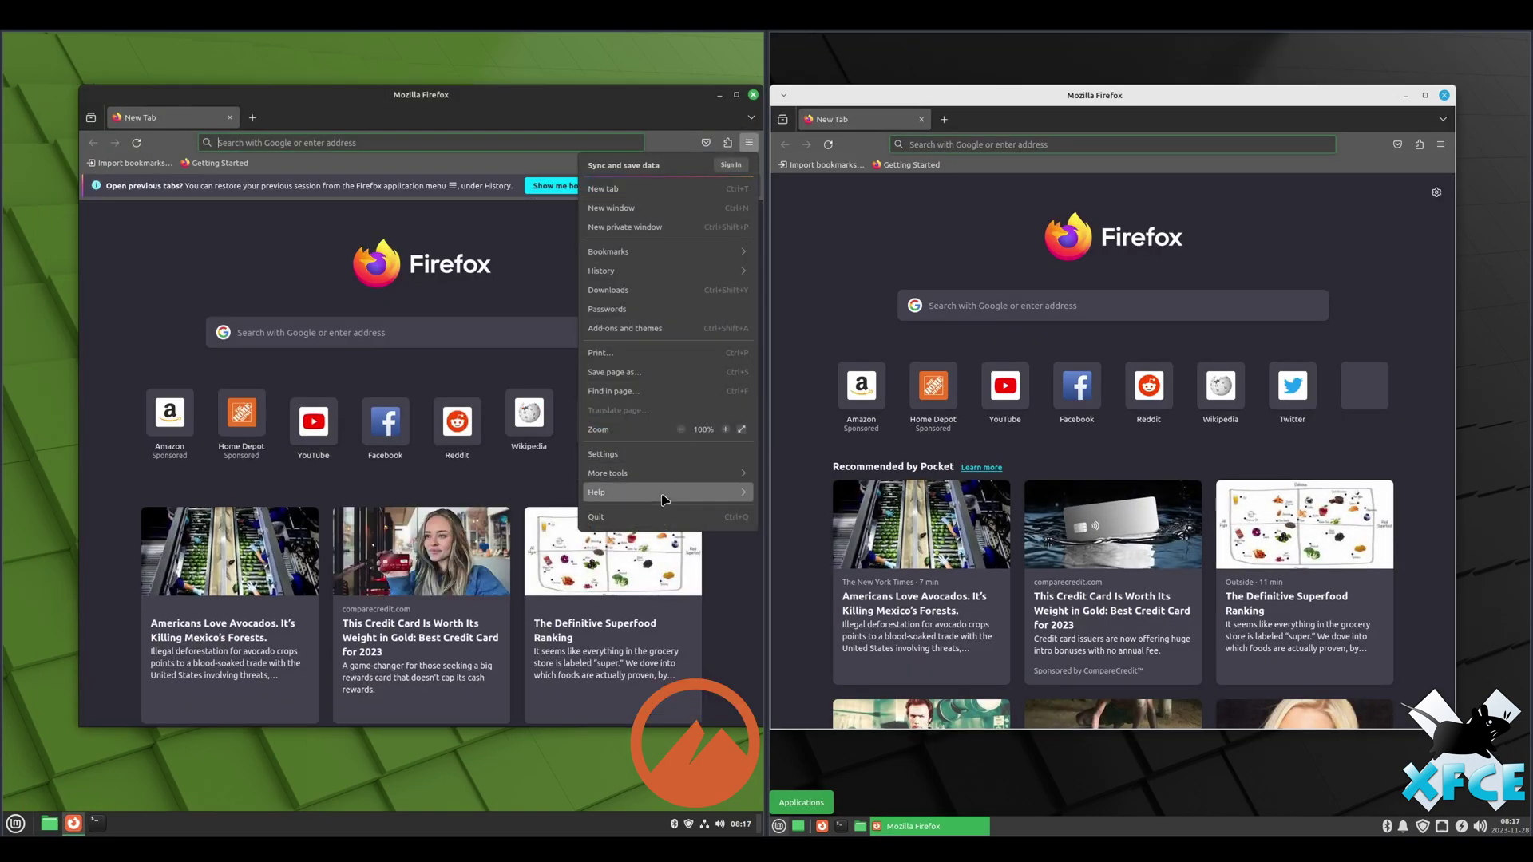
{"action": "left_click", "coordinate": [662, 493]}
{"action": "left_click", "coordinate": [631, 313]}
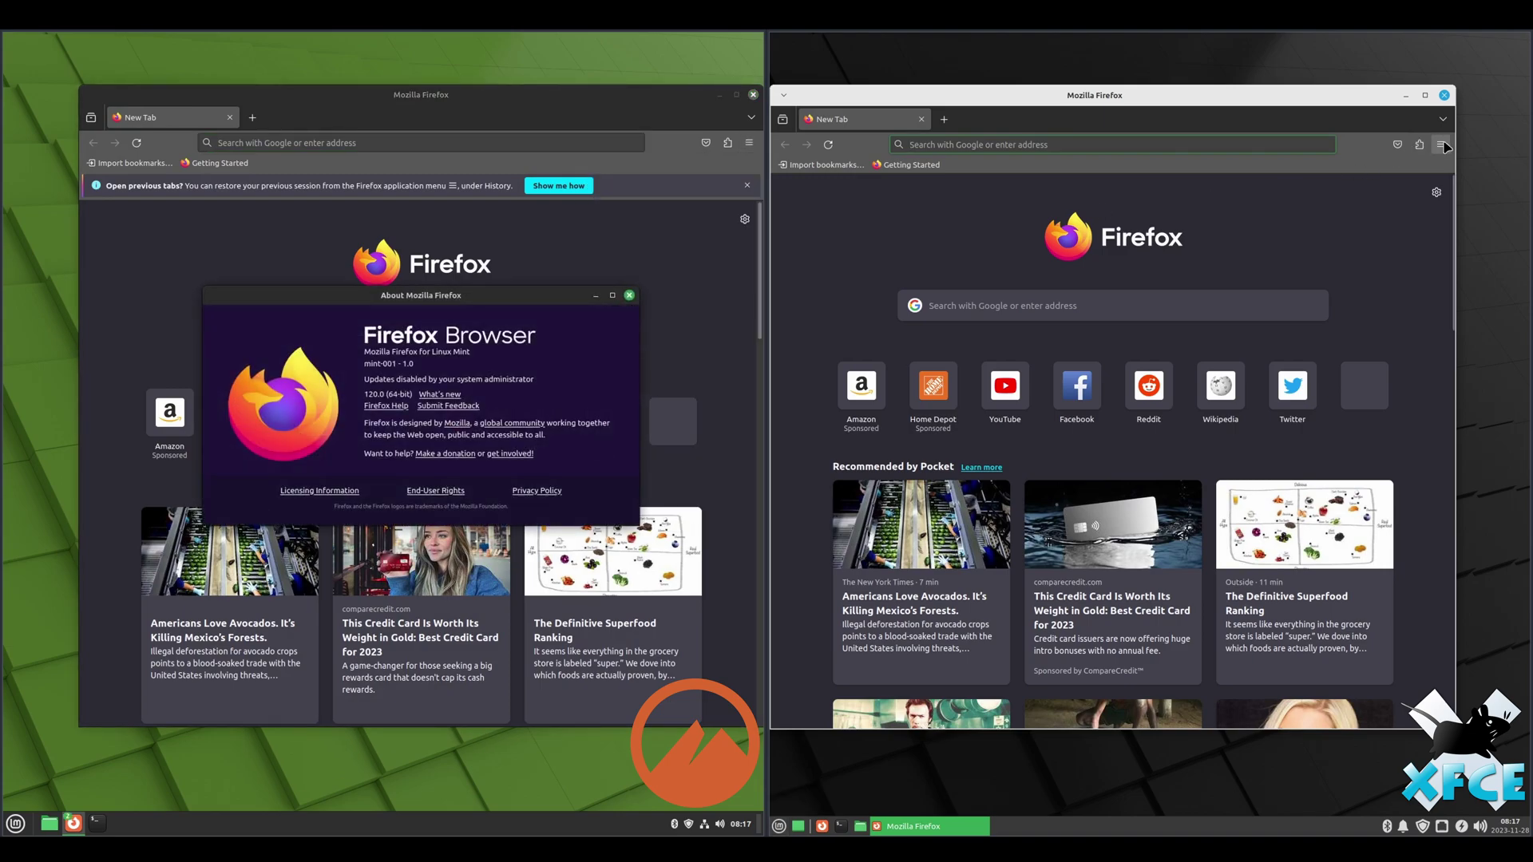
Show About Firefox (version 120.0) on Xfce and move both dialogs toward the centre.
{"action": "left_click", "coordinate": [1442, 144]}
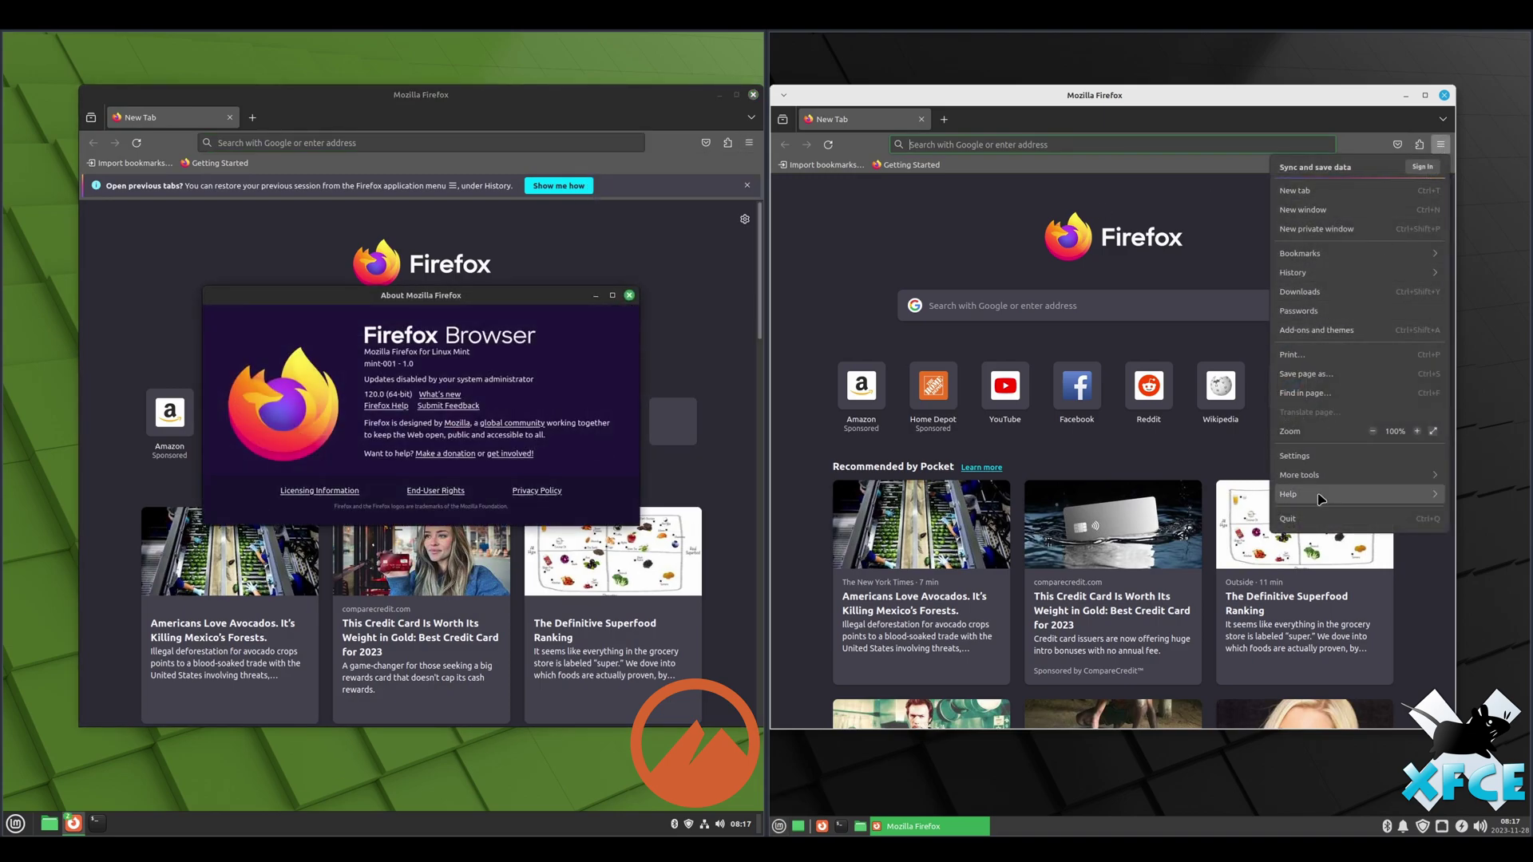
{"action": "left_click", "coordinate": [1319, 496]}
{"action": "left_click", "coordinate": [1316, 309]}
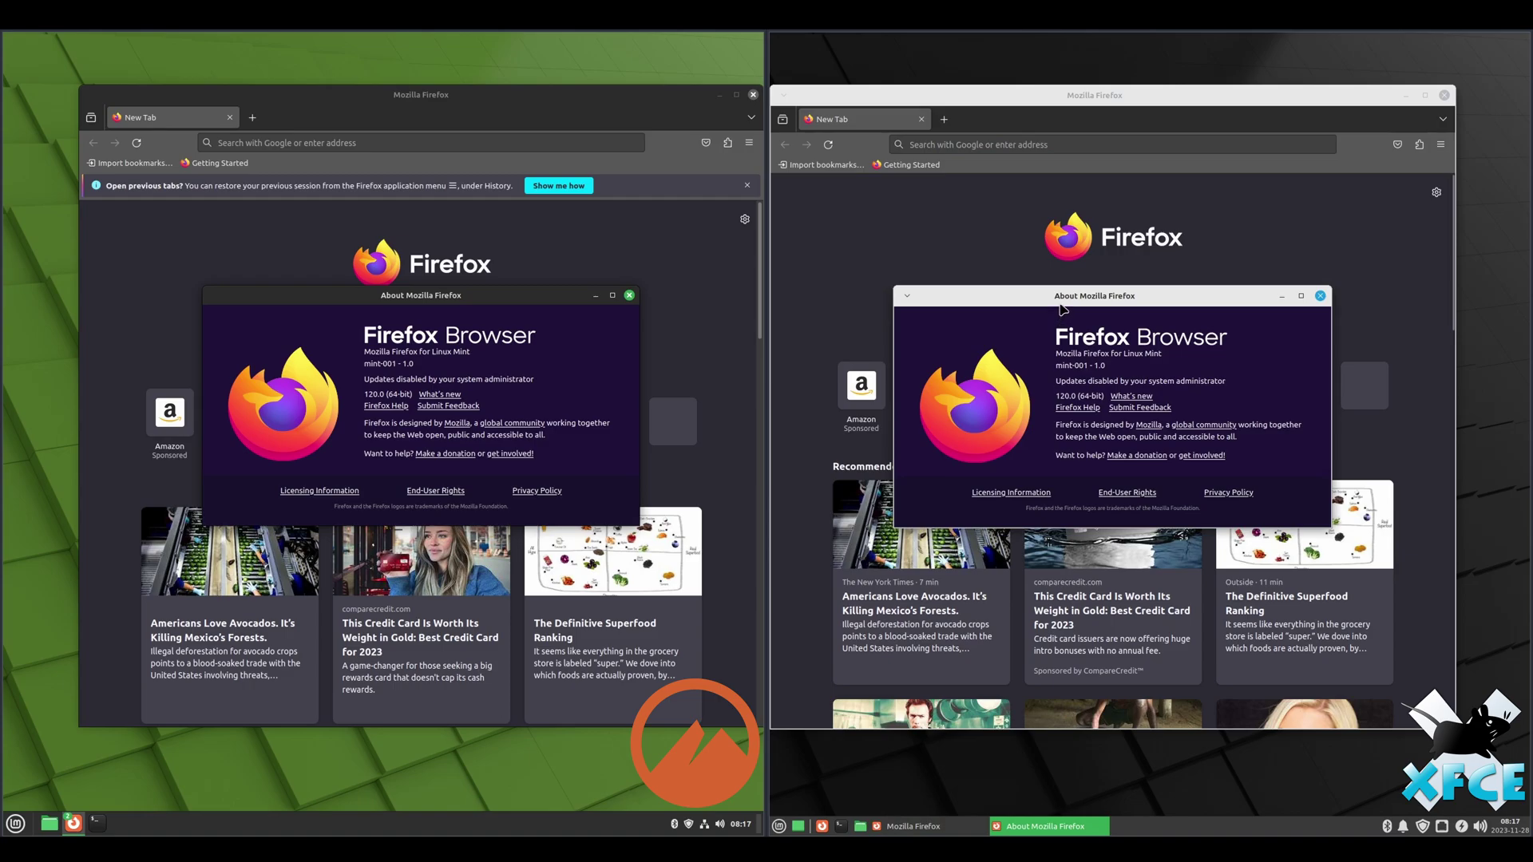
{"action": "left_click_drag", "start_coordinate": [1063, 310], "coordinate": [939, 301]}
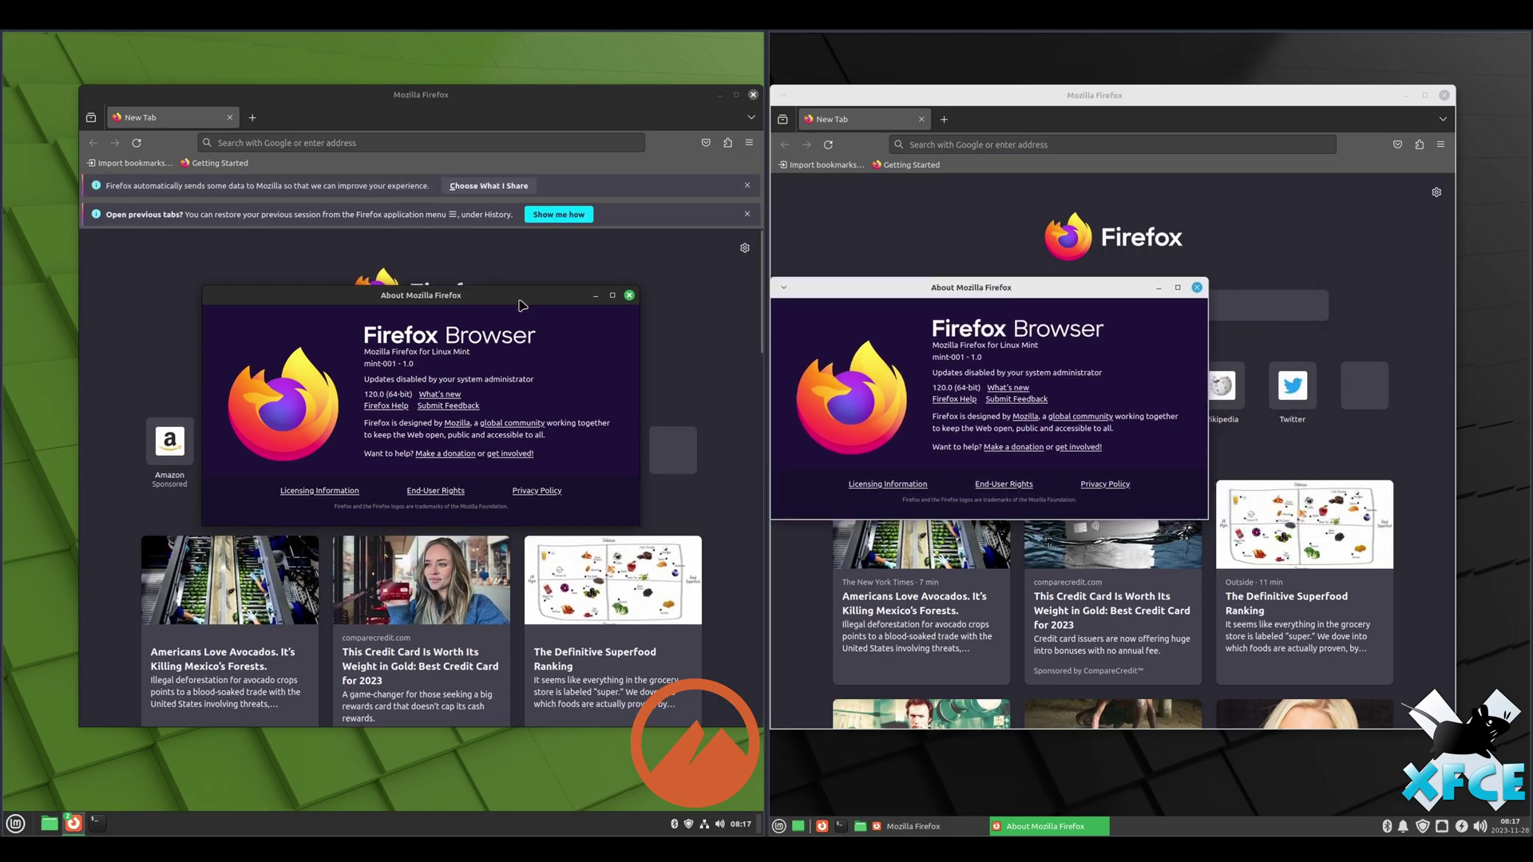
{"action": "left_click_drag", "start_coordinate": [523, 305], "coordinate": [646, 296]}
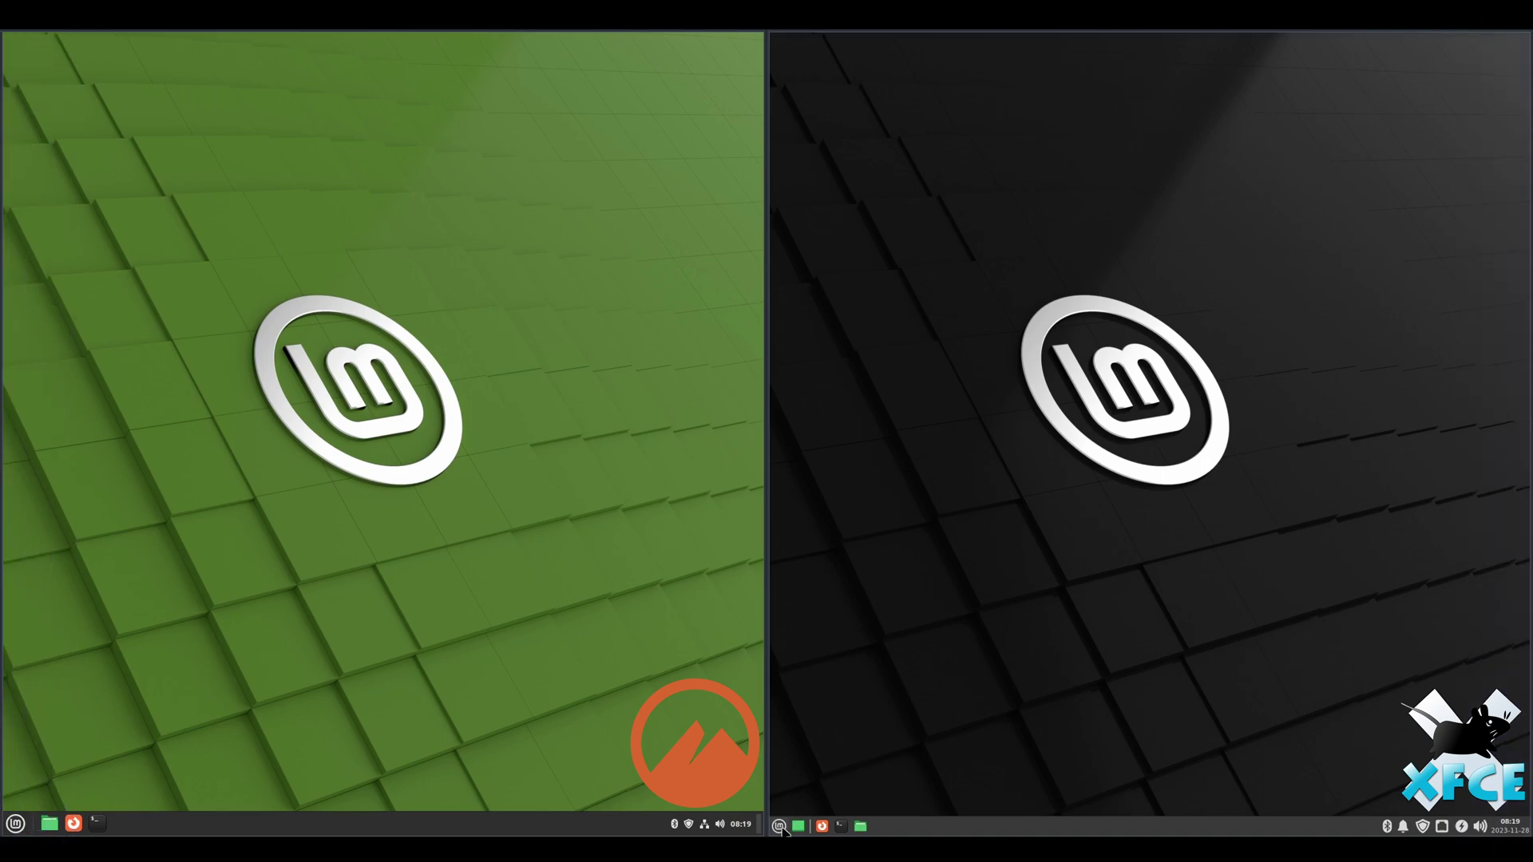
Launch Software Manager on both desktops and browse the Xfce menu's Settings category.
{"action": "left_click", "coordinate": [781, 827]}
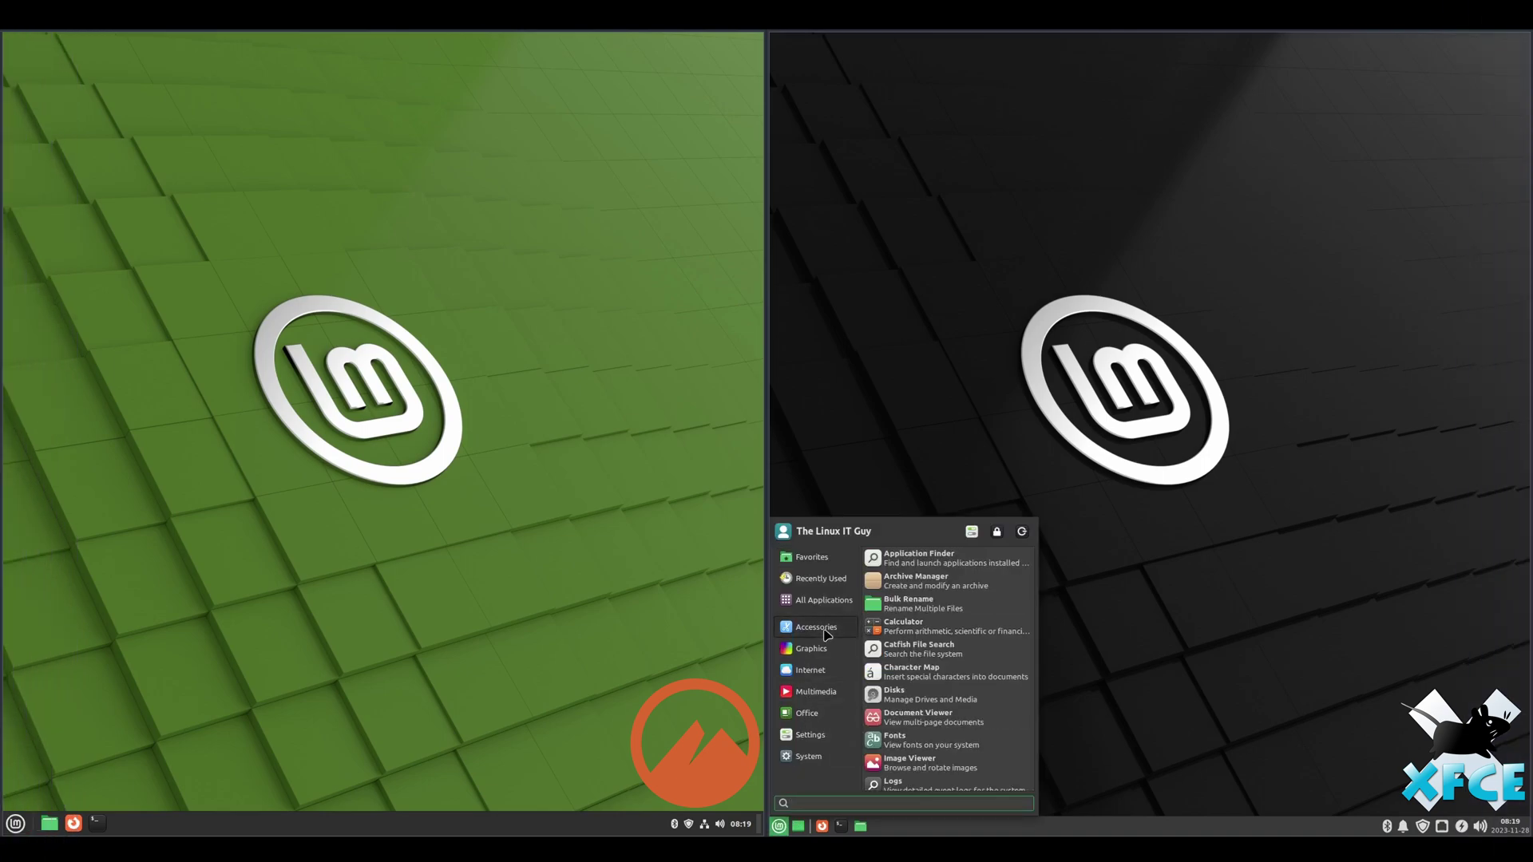
{"action": "type", "text": "software"}
{"action": "key", "text": "Return"}
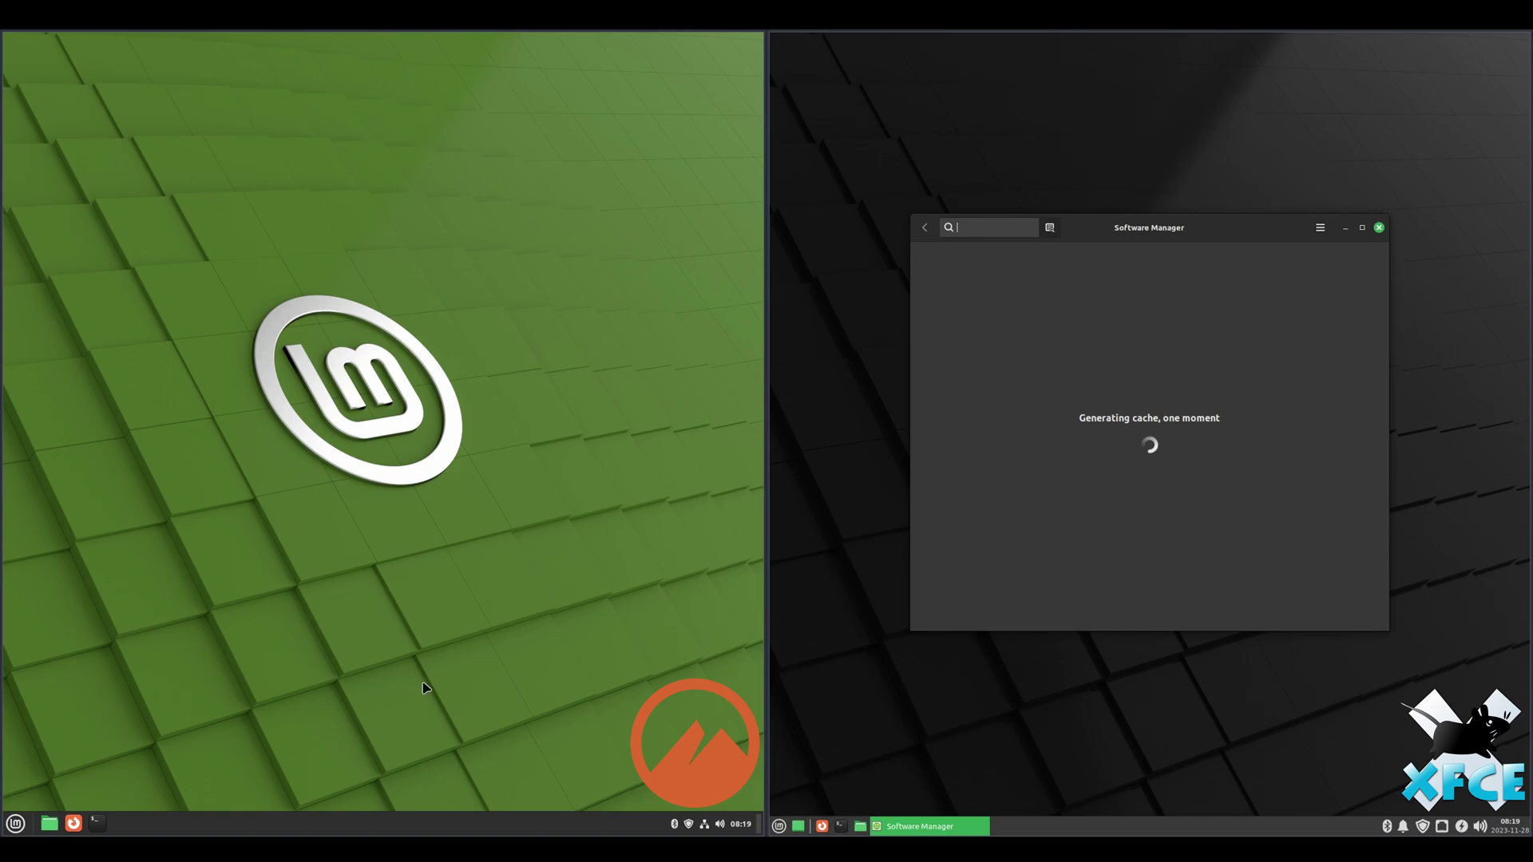
{"action": "left_click", "coordinate": [15, 823]}
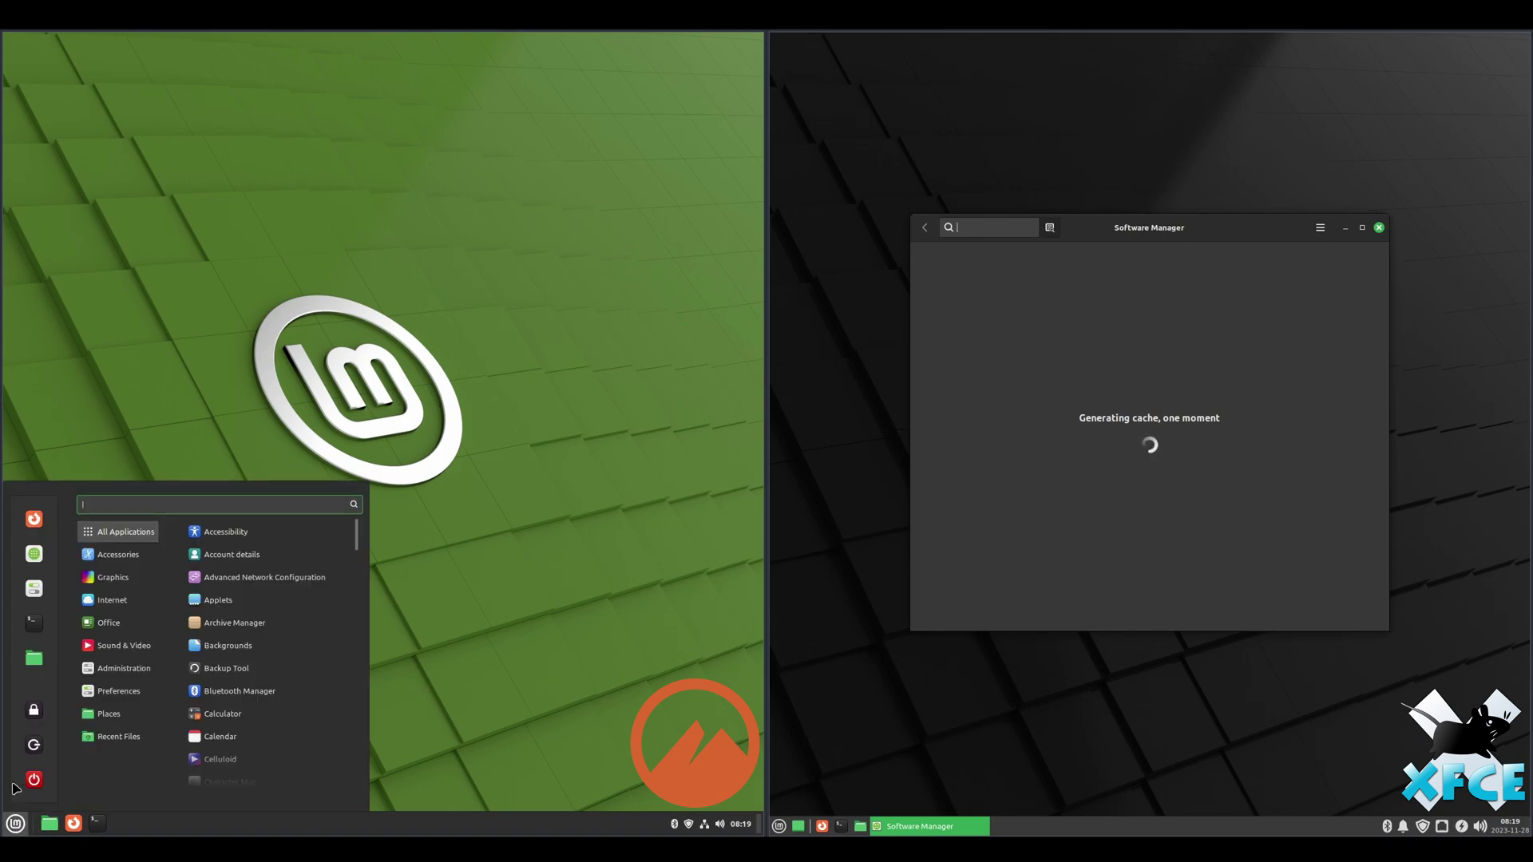
{"action": "left_click", "coordinate": [34, 554]}
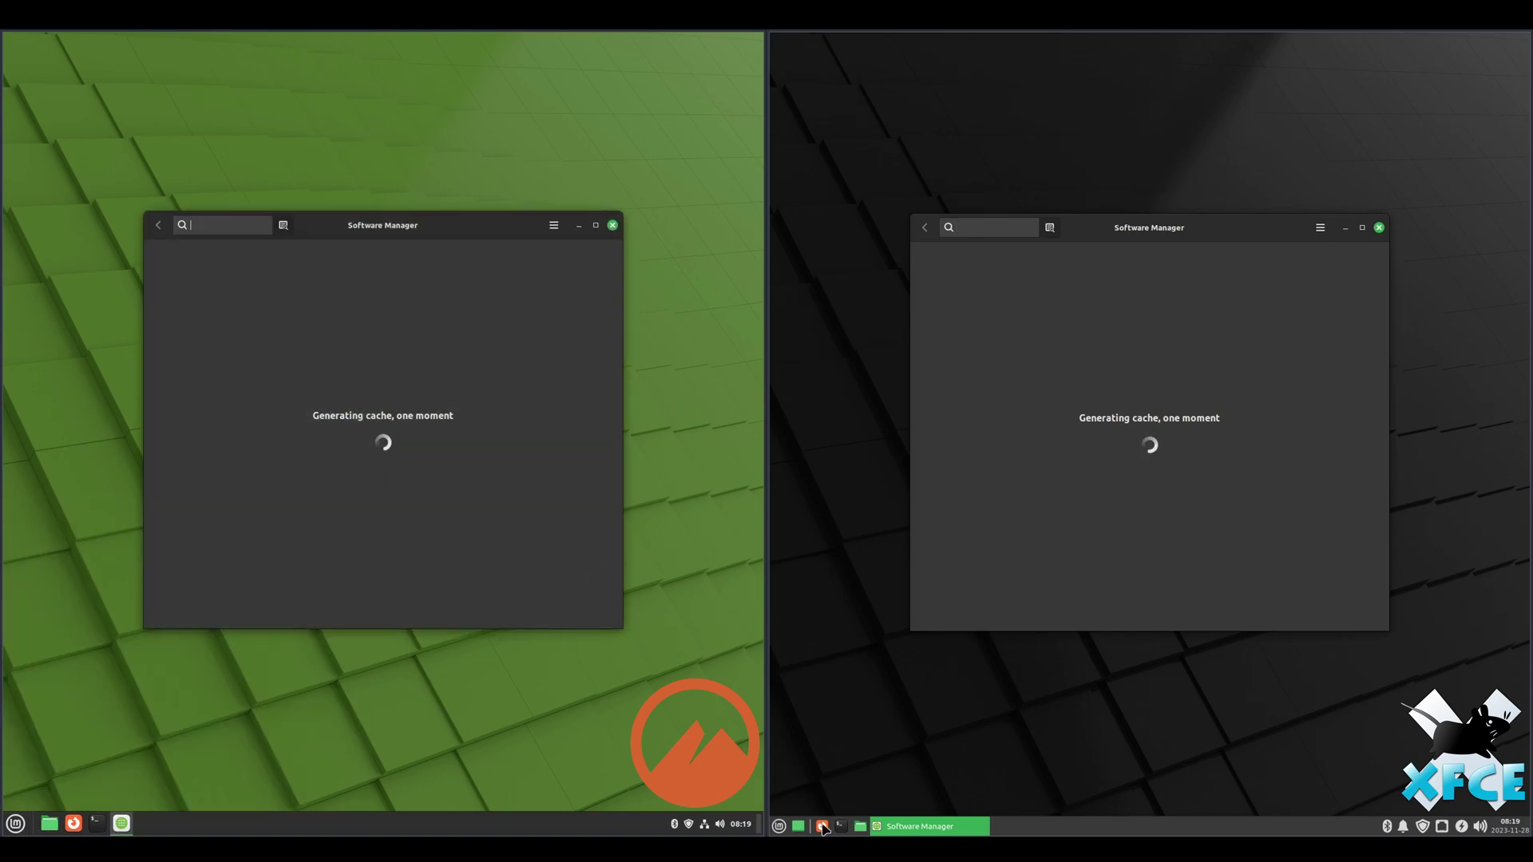
{"action": "left_click", "coordinate": [778, 828]}
{"action": "left_click", "coordinate": [810, 734]}
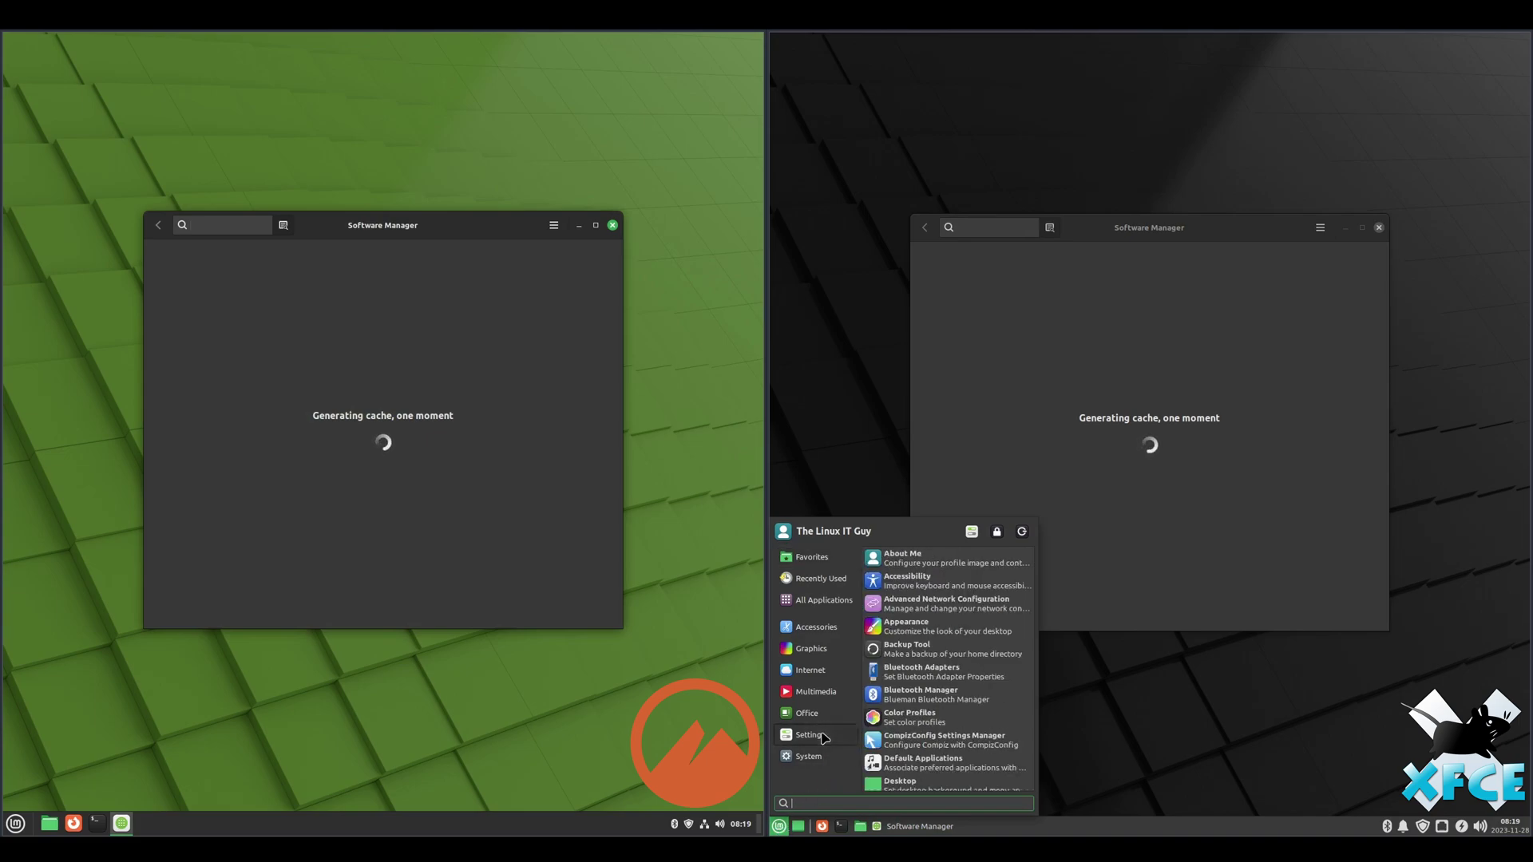
{"action": "scroll", "coordinate": [931, 736], "scroll_direction": "down", "scroll_amount": 8}
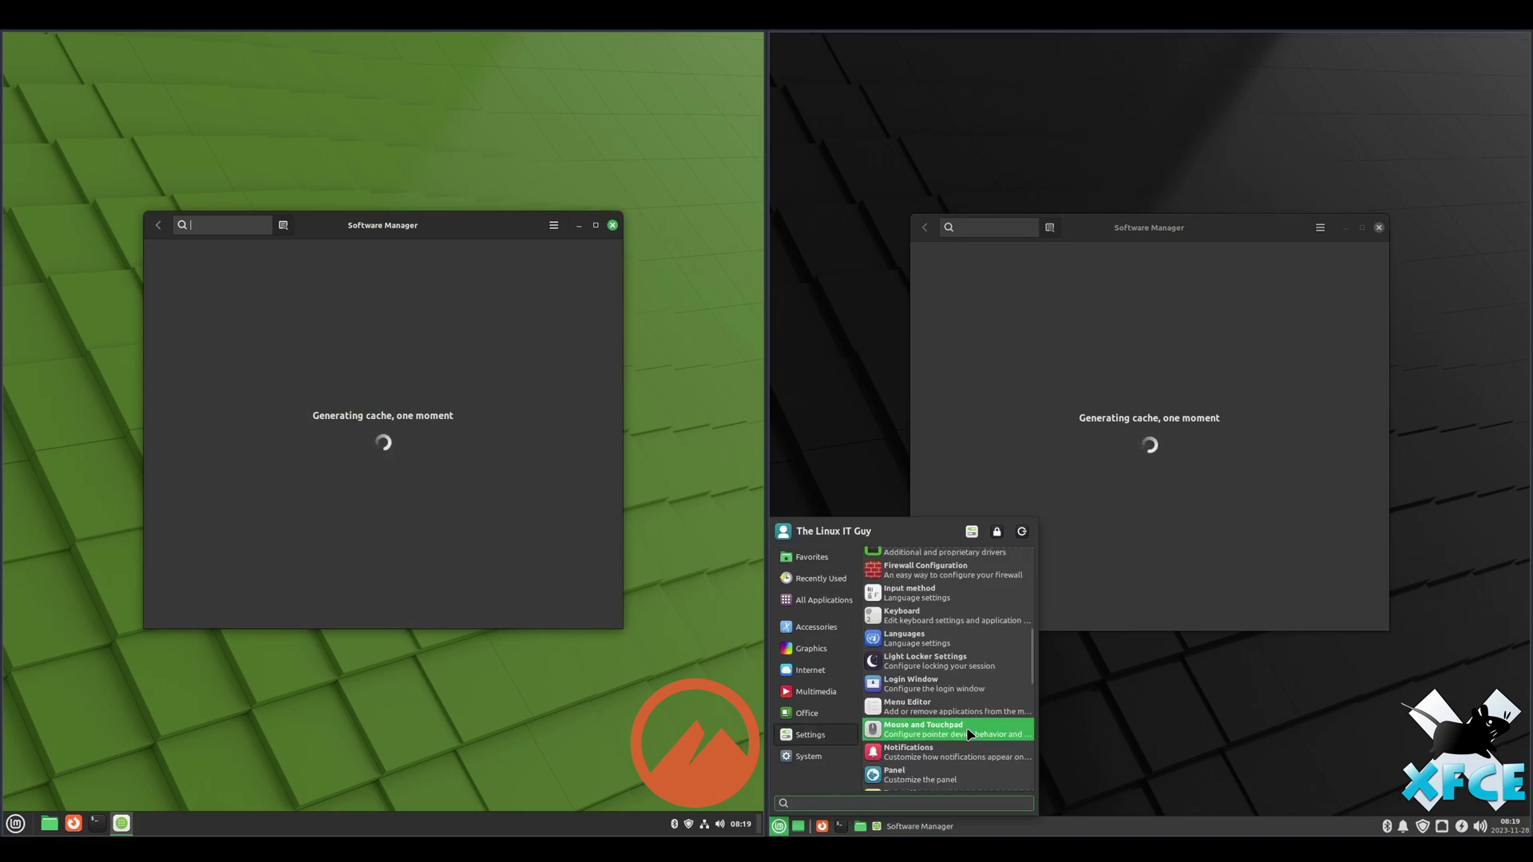
{"action": "scroll", "coordinate": [972, 730], "scroll_direction": "down", "scroll_amount": 5}
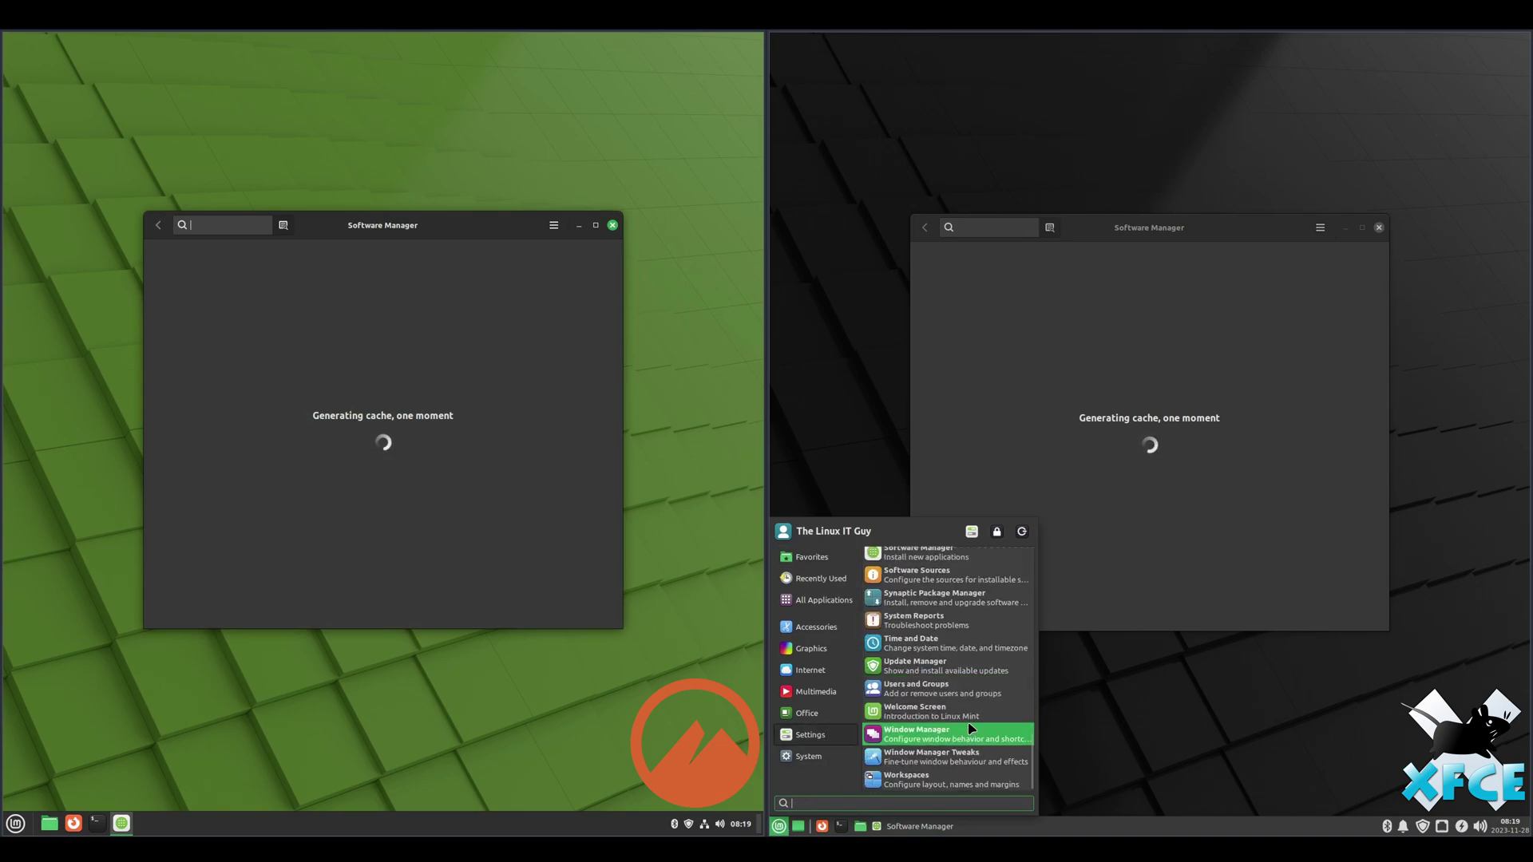
{"action": "scroll", "coordinate": [972, 729], "scroll_direction": "up", "scroll_amount": 3}
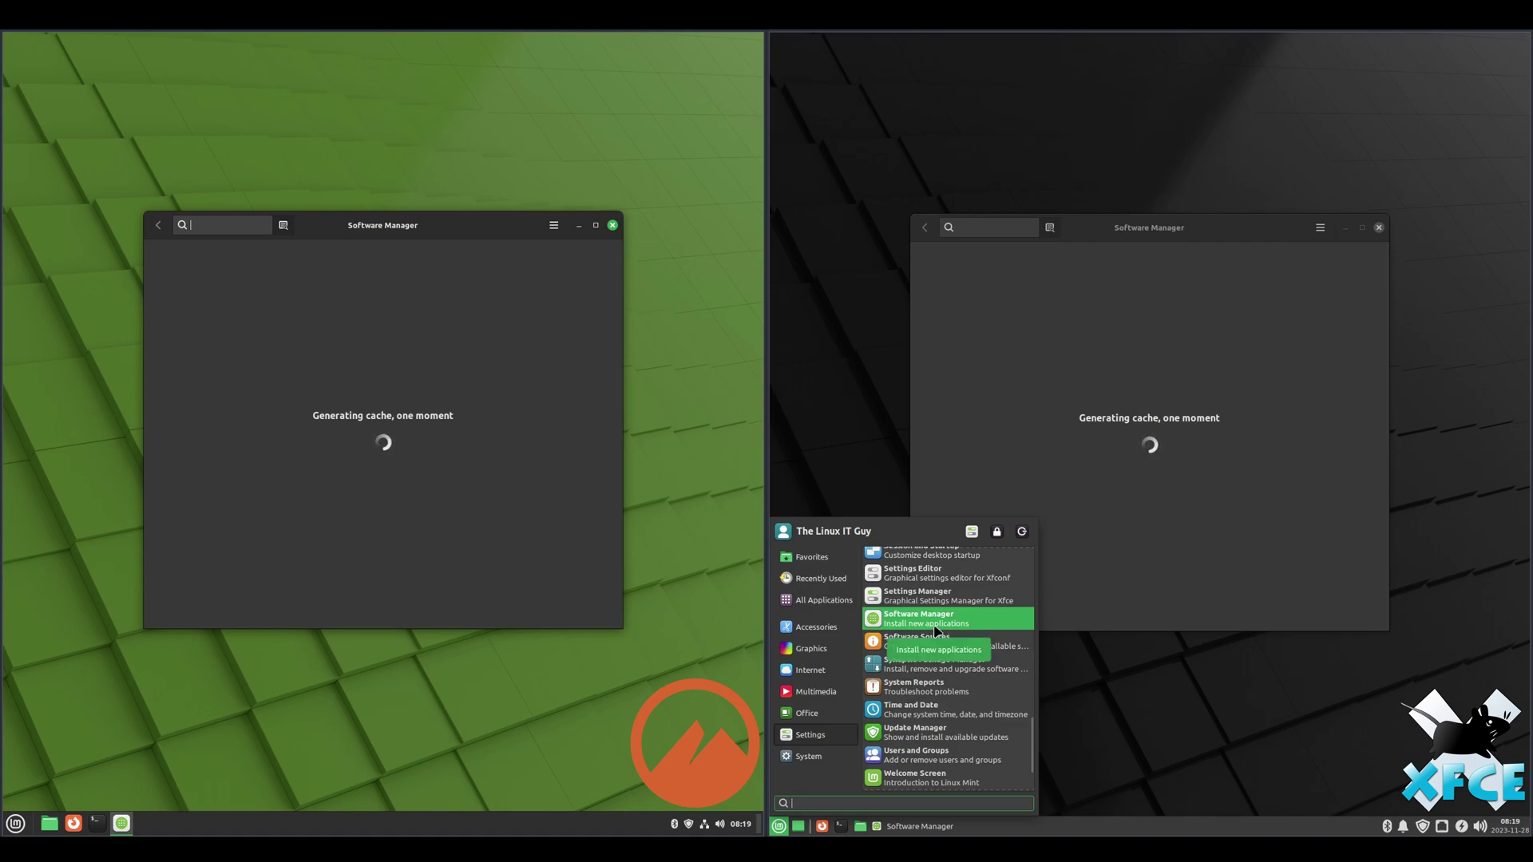
Place both Software Manager windows side by side and show each one's About version, 8.2.8.
{"action": "left_click", "coordinate": [1266, 531]}
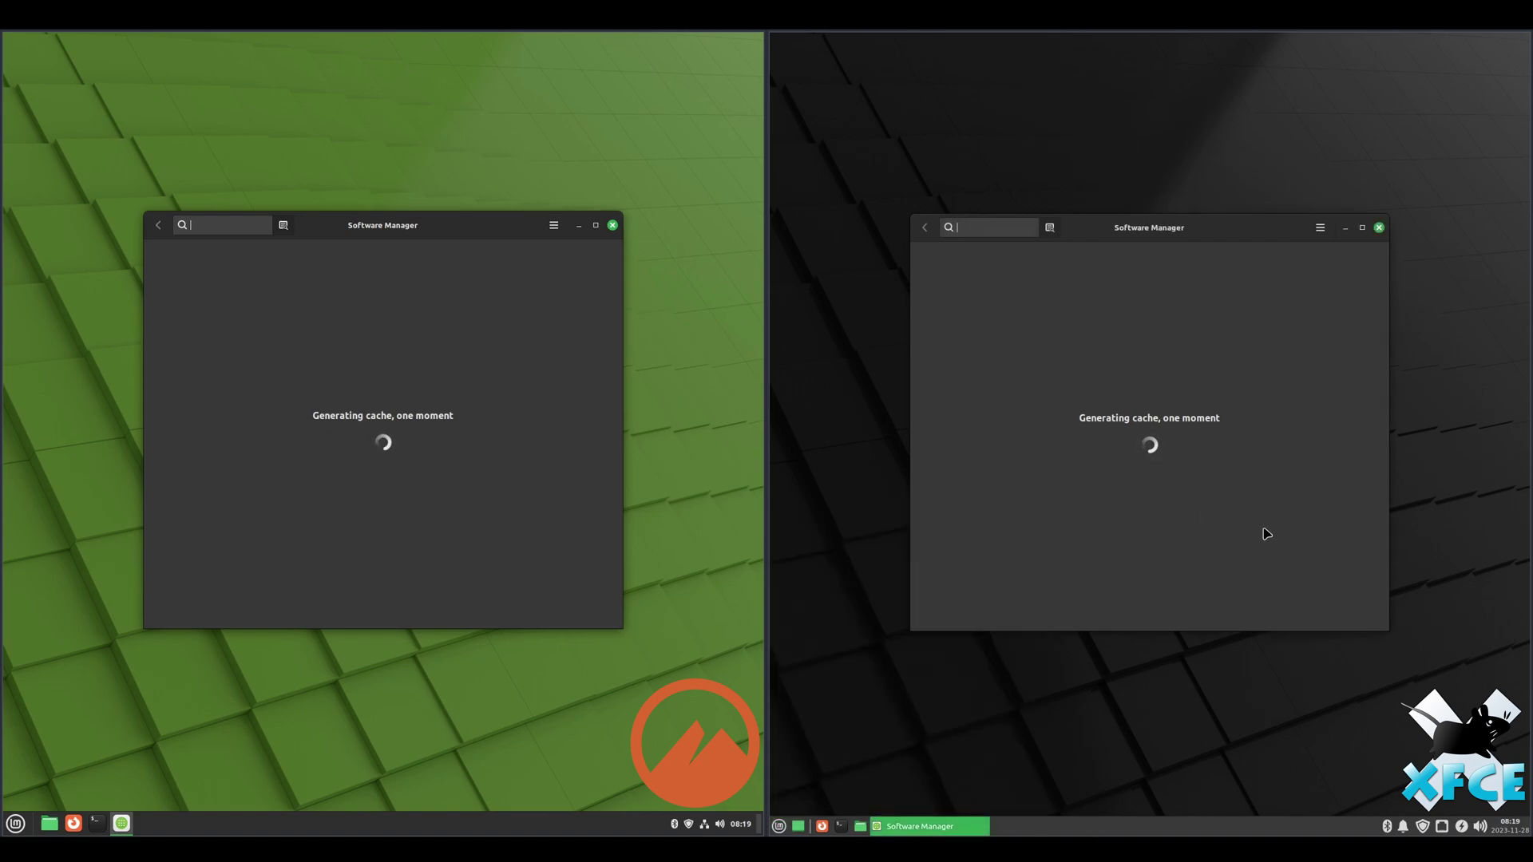
{"action": "left_click_drag", "start_coordinate": [1179, 229], "coordinate": [1038, 235]}
{"action": "left_click_drag", "start_coordinate": [508, 230], "coordinate": [614, 238]}
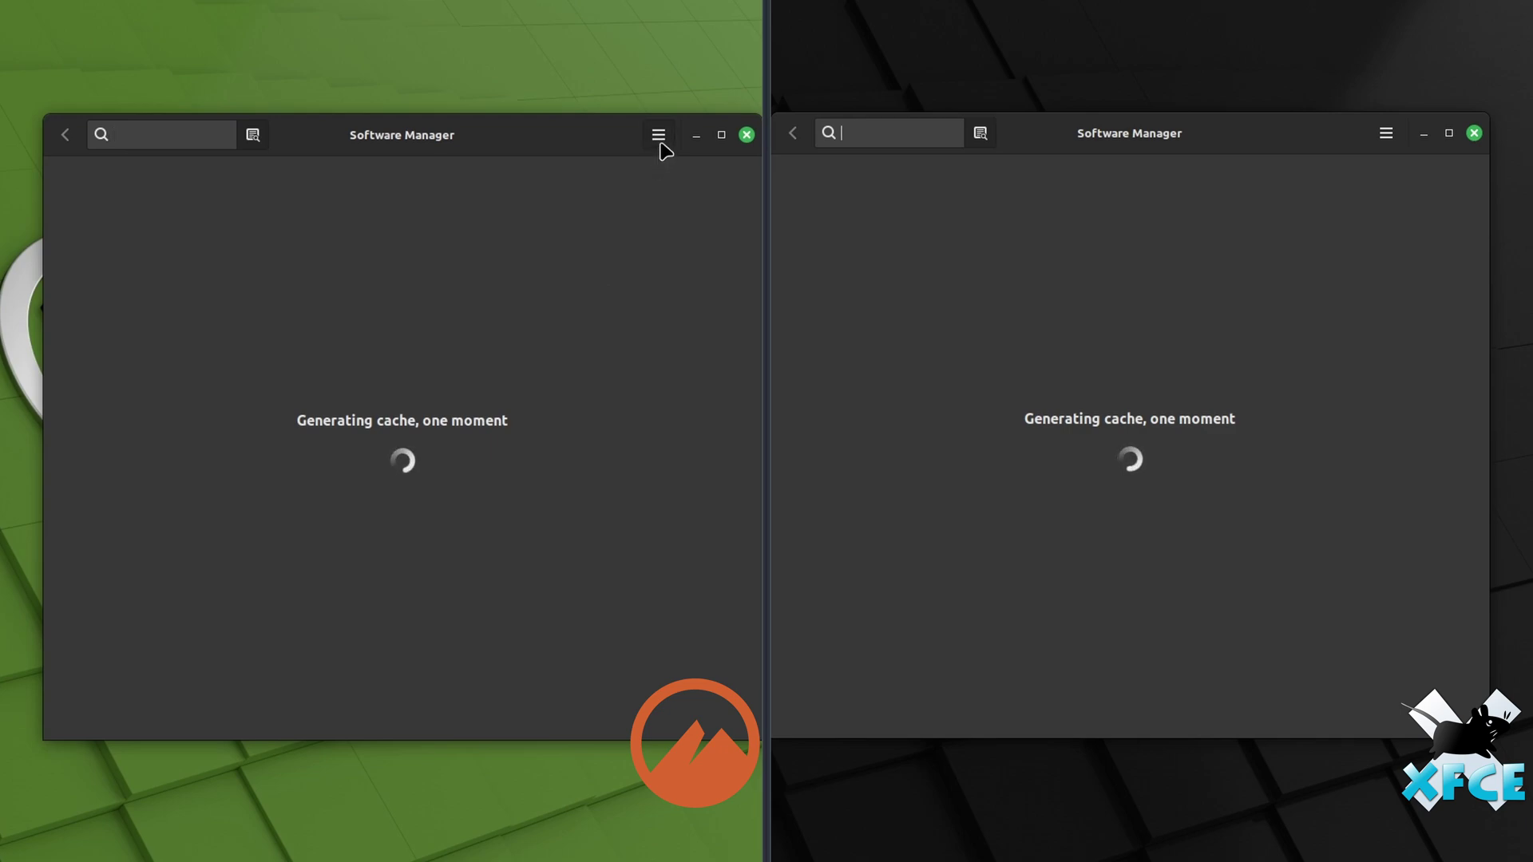
{"action": "left_click", "coordinate": [659, 135]}
{"action": "left_click", "coordinate": [531, 267]}
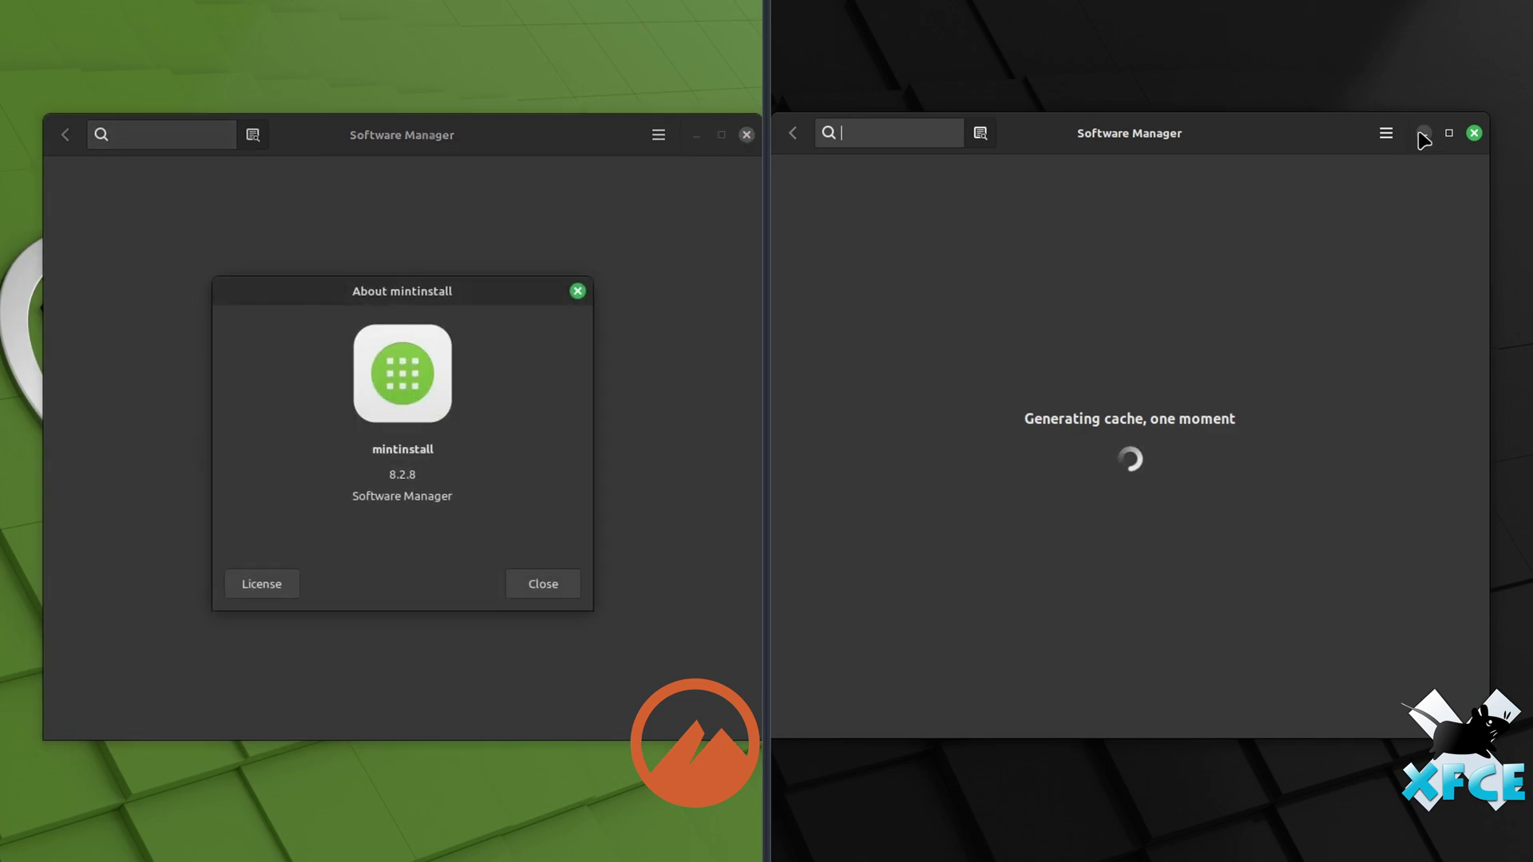
{"action": "left_click", "coordinate": [1387, 133]}
{"action": "left_click", "coordinate": [1430, 258]}
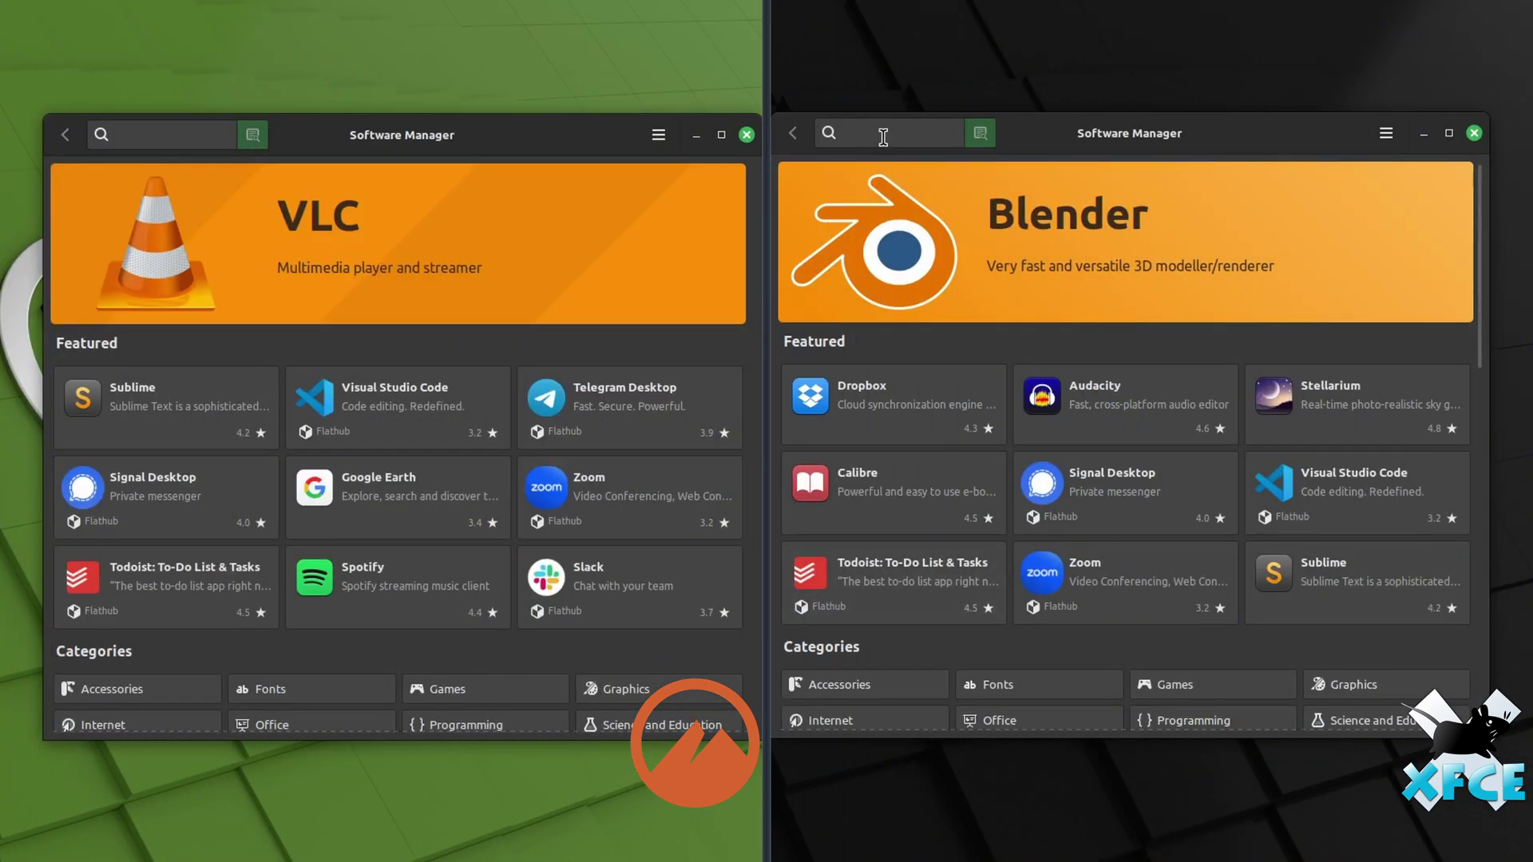
Search for 'inkscape' in both Software Manager windows and open each Inkscape page.
{"action": "left_click", "coordinate": [882, 137]}
{"action": "type", "text": "inkscape"}
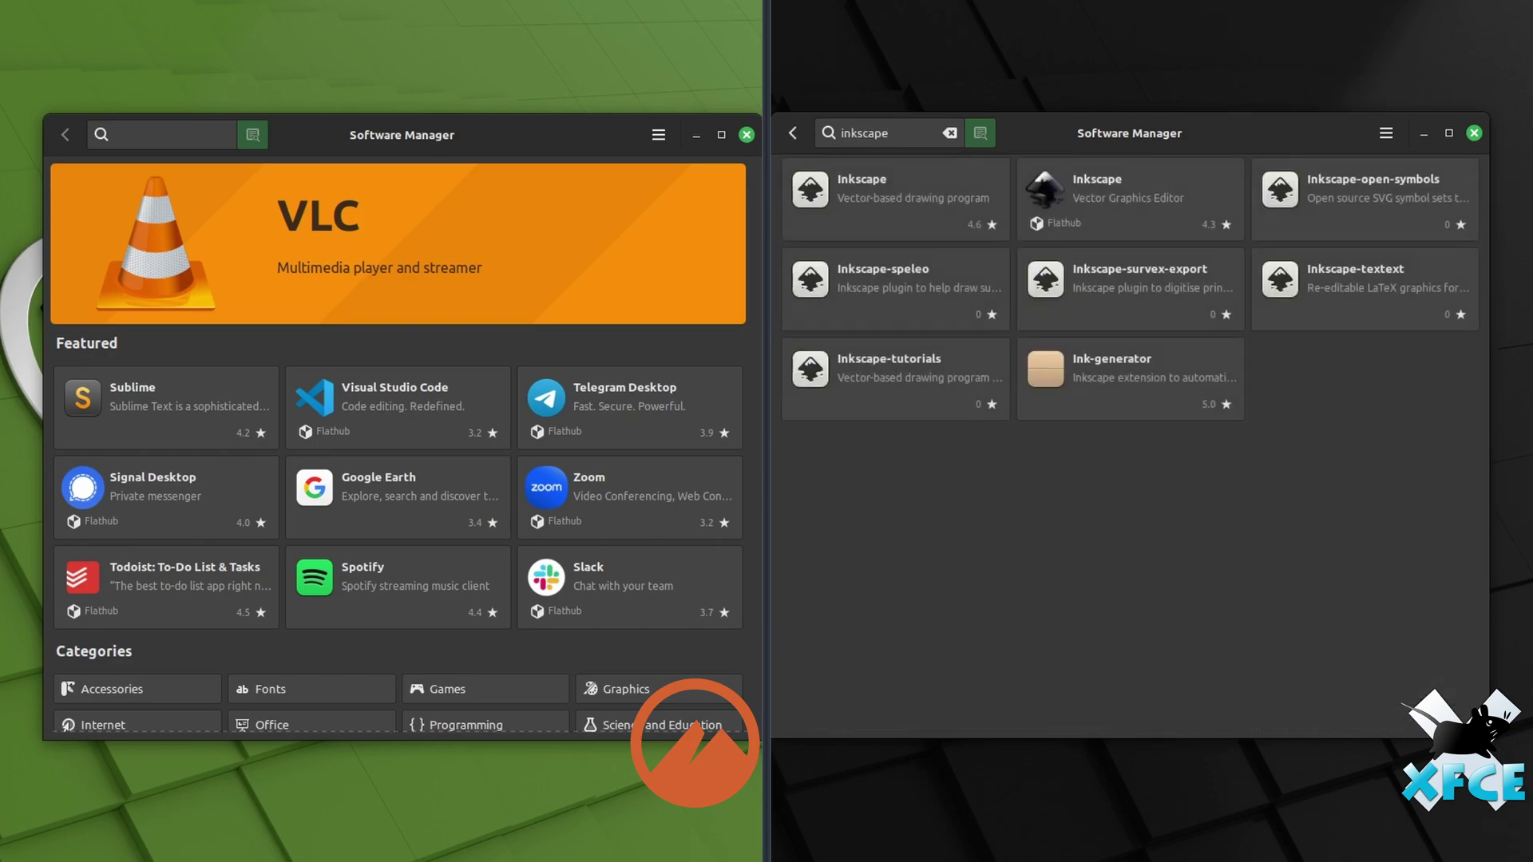
{"action": "left_click", "coordinate": [1174, 208]}
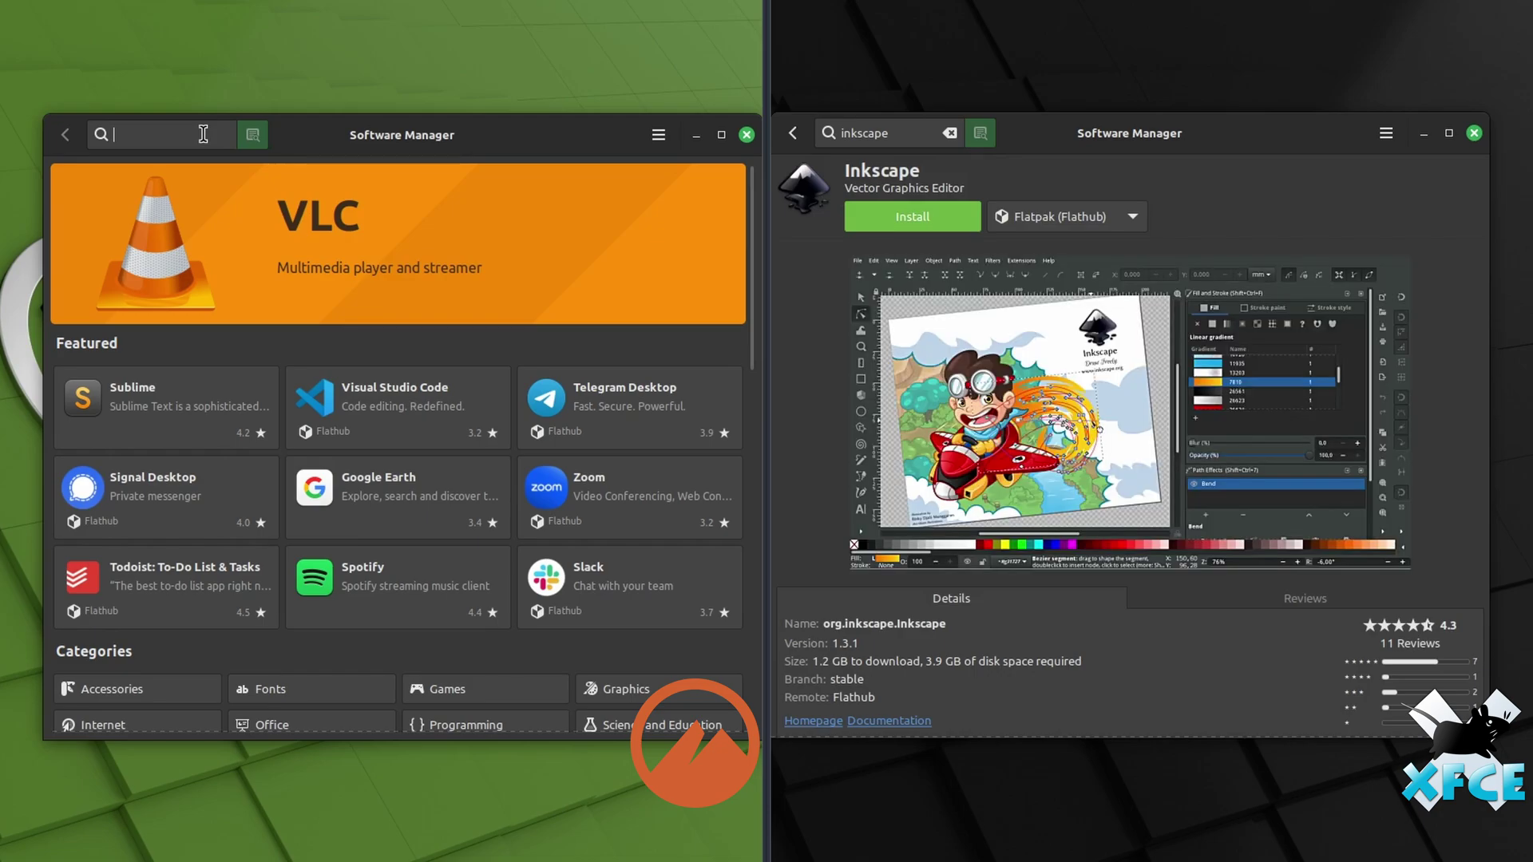
{"action": "left_click", "coordinate": [234, 136]}
{"action": "type", "text": "inkscap"}
{"action": "key", "text": "BackSpace"}
{"action": "key", "text": "BackSpace"}
{"action": "key", "text": "BackSpace"}
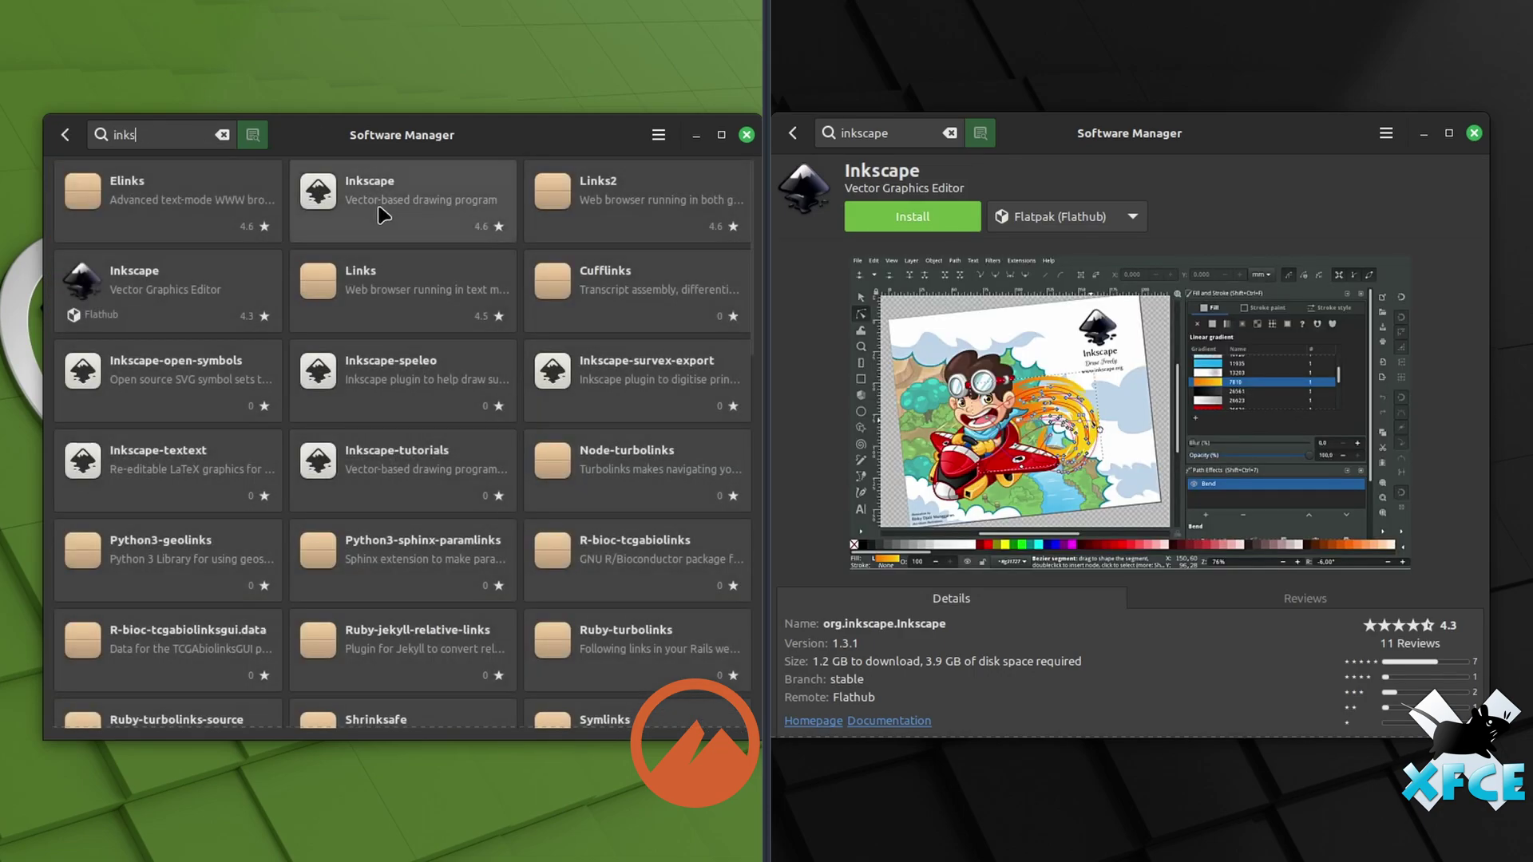
{"action": "left_click", "coordinate": [383, 212]}
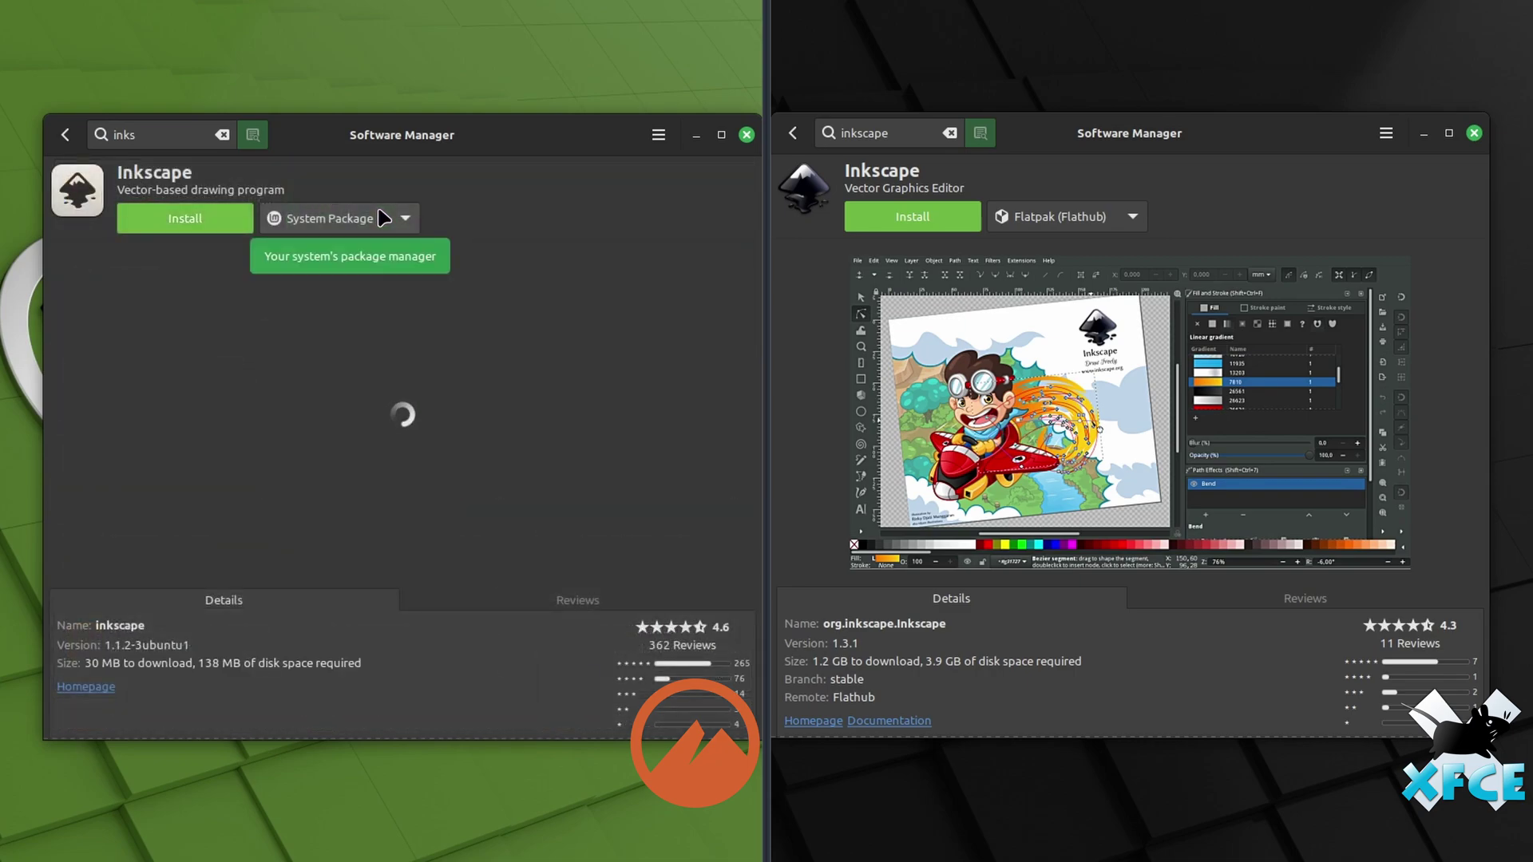
Switch Inkscape to the Flatpak (Flathub) 1.3.1 version and scroll down to the description.
{"action": "left_click", "coordinate": [405, 220]}
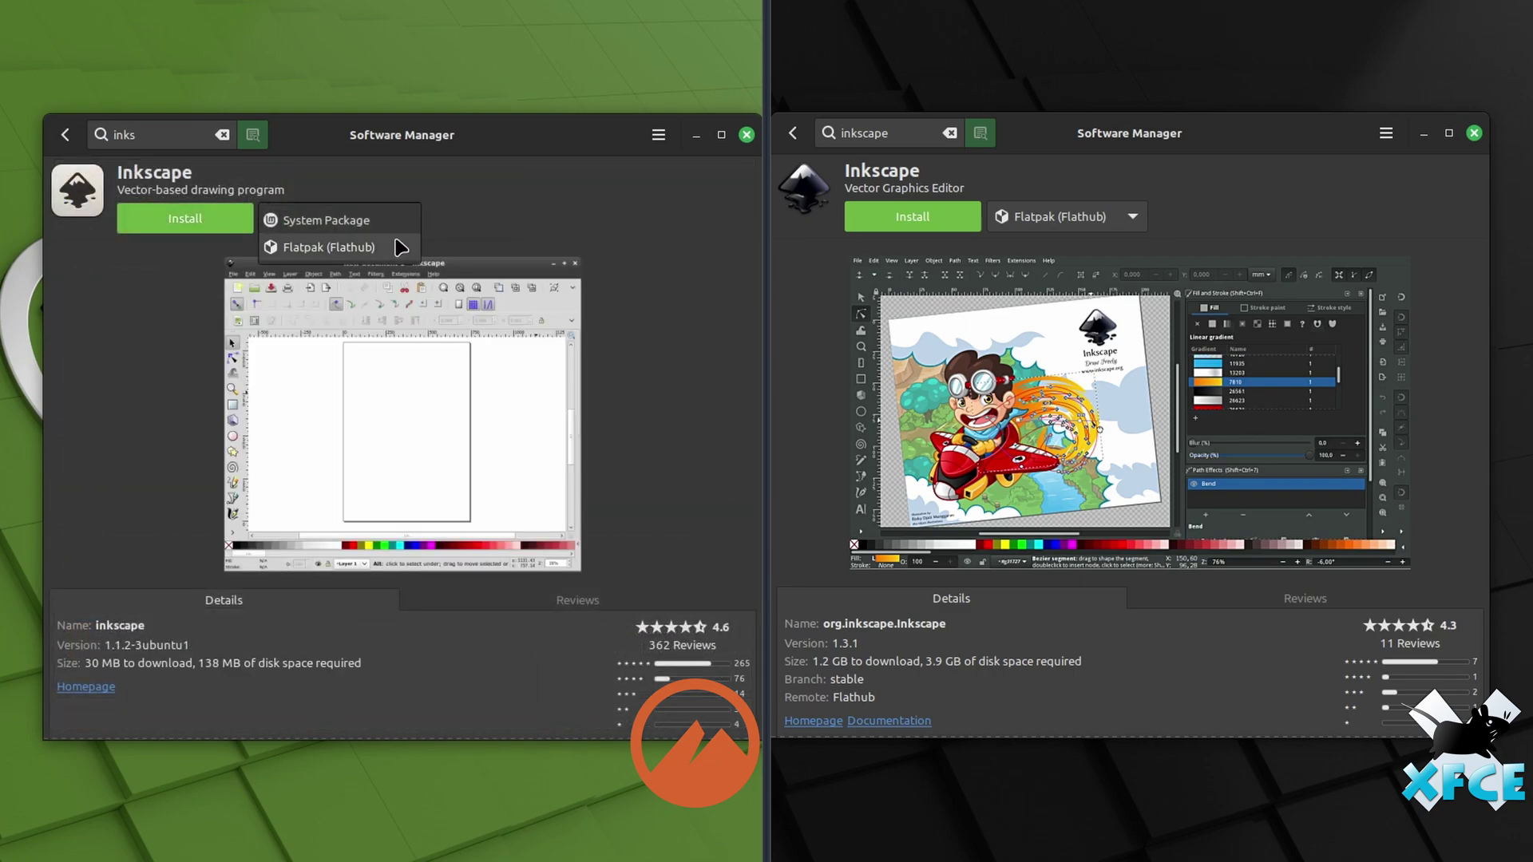
{"action": "left_click", "coordinate": [399, 244]}
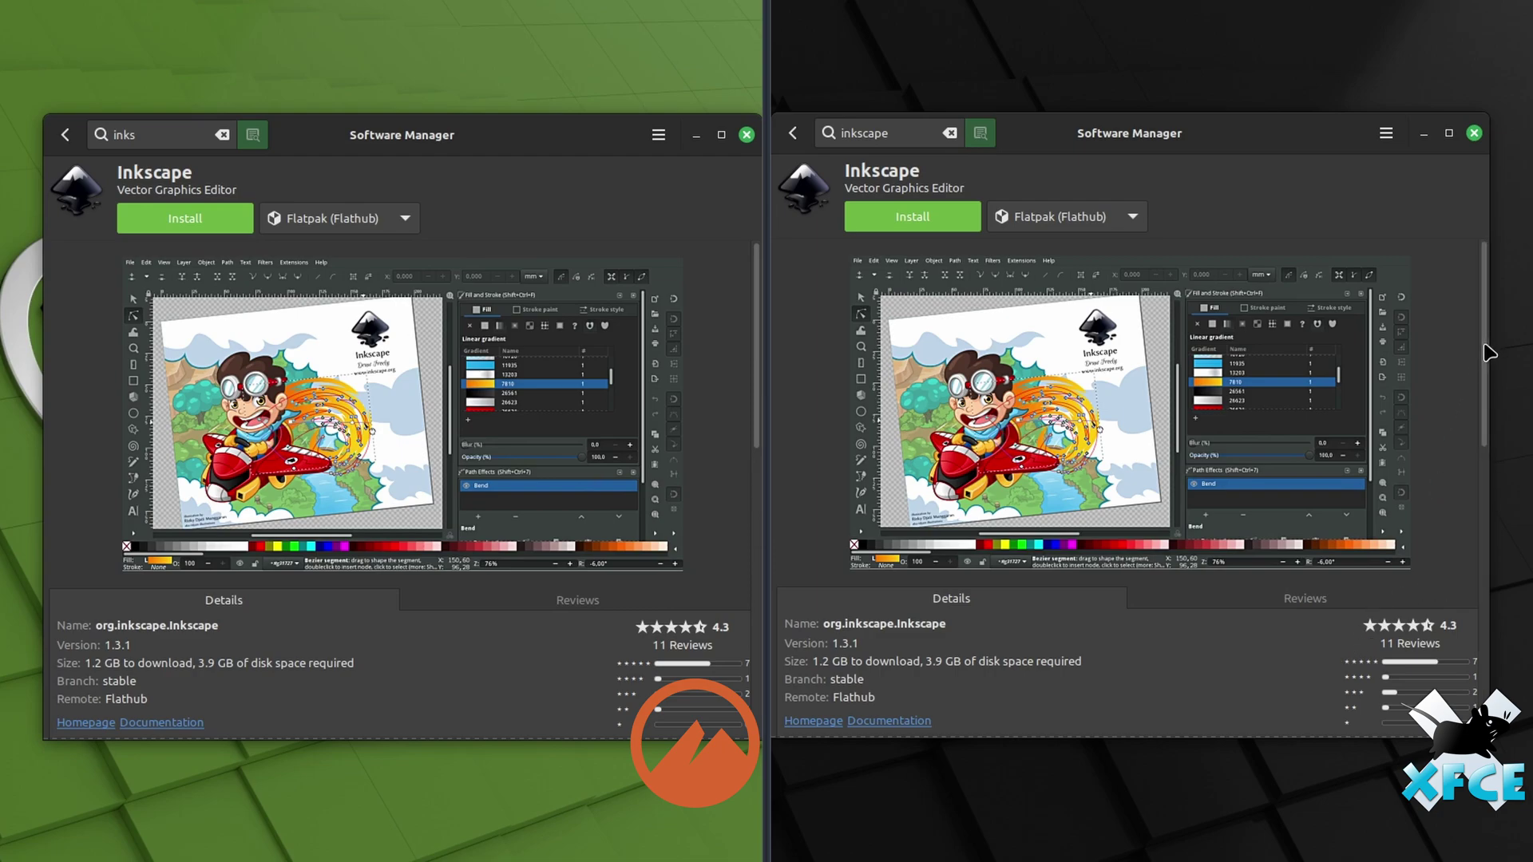
{"action": "left_click_drag", "start_coordinate": [1485, 345], "coordinate": [1512, 479]}
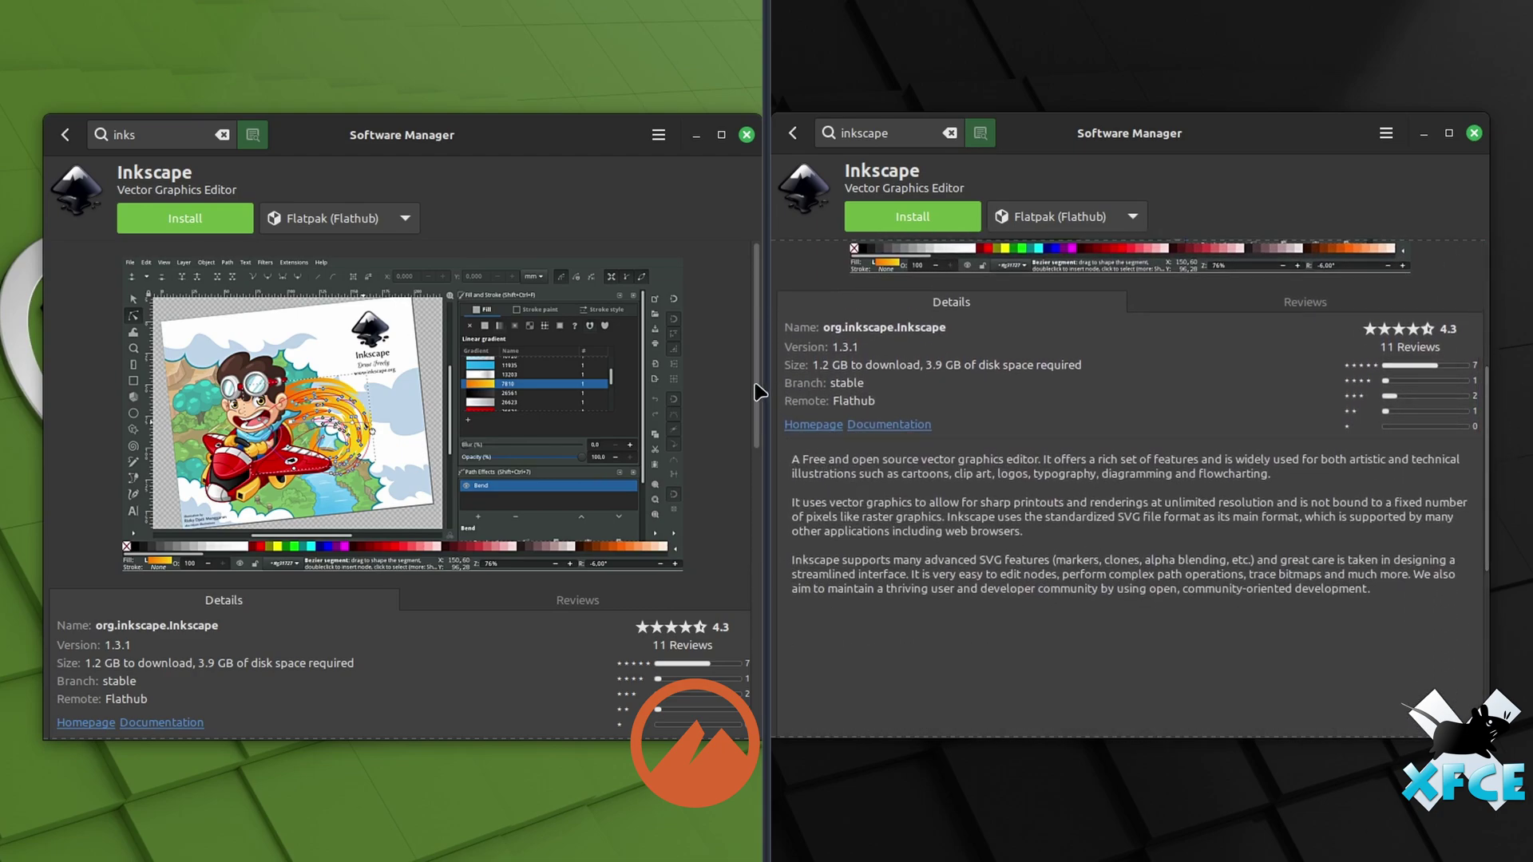
{"action": "left_click_drag", "start_coordinate": [758, 391], "coordinate": [765, 509]}
{"action": "left_click_drag", "start_coordinate": [759, 409], "coordinate": [759, 433]}
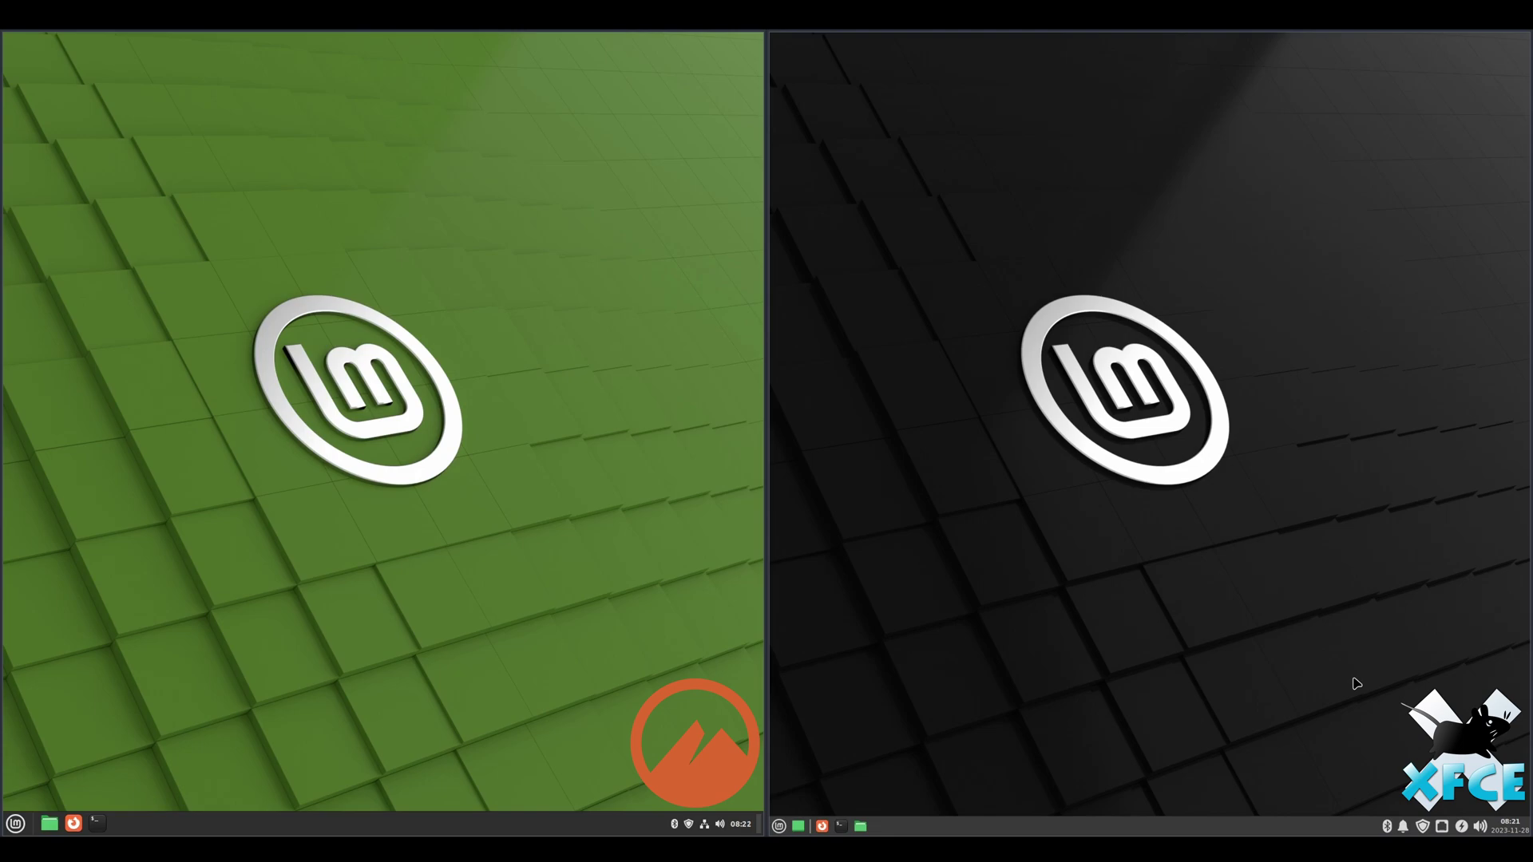
Check the Xfce calendar and volume applets, and turn on Presentation mode.
{"action": "left_click", "coordinate": [1516, 828]}
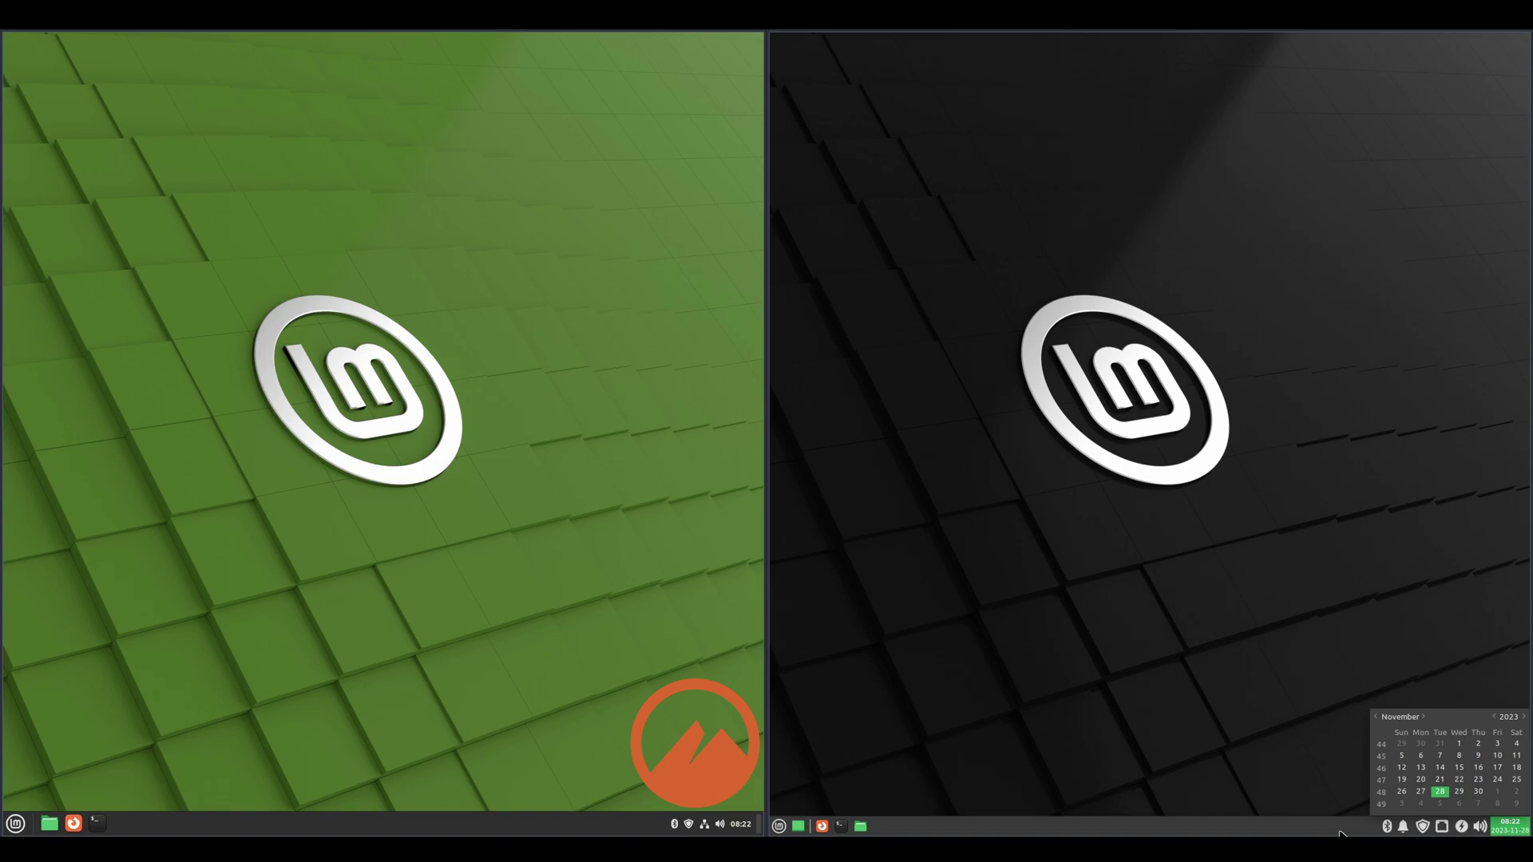
{"action": "left_click", "coordinate": [1342, 835]}
{"action": "left_click", "coordinate": [1481, 827]}
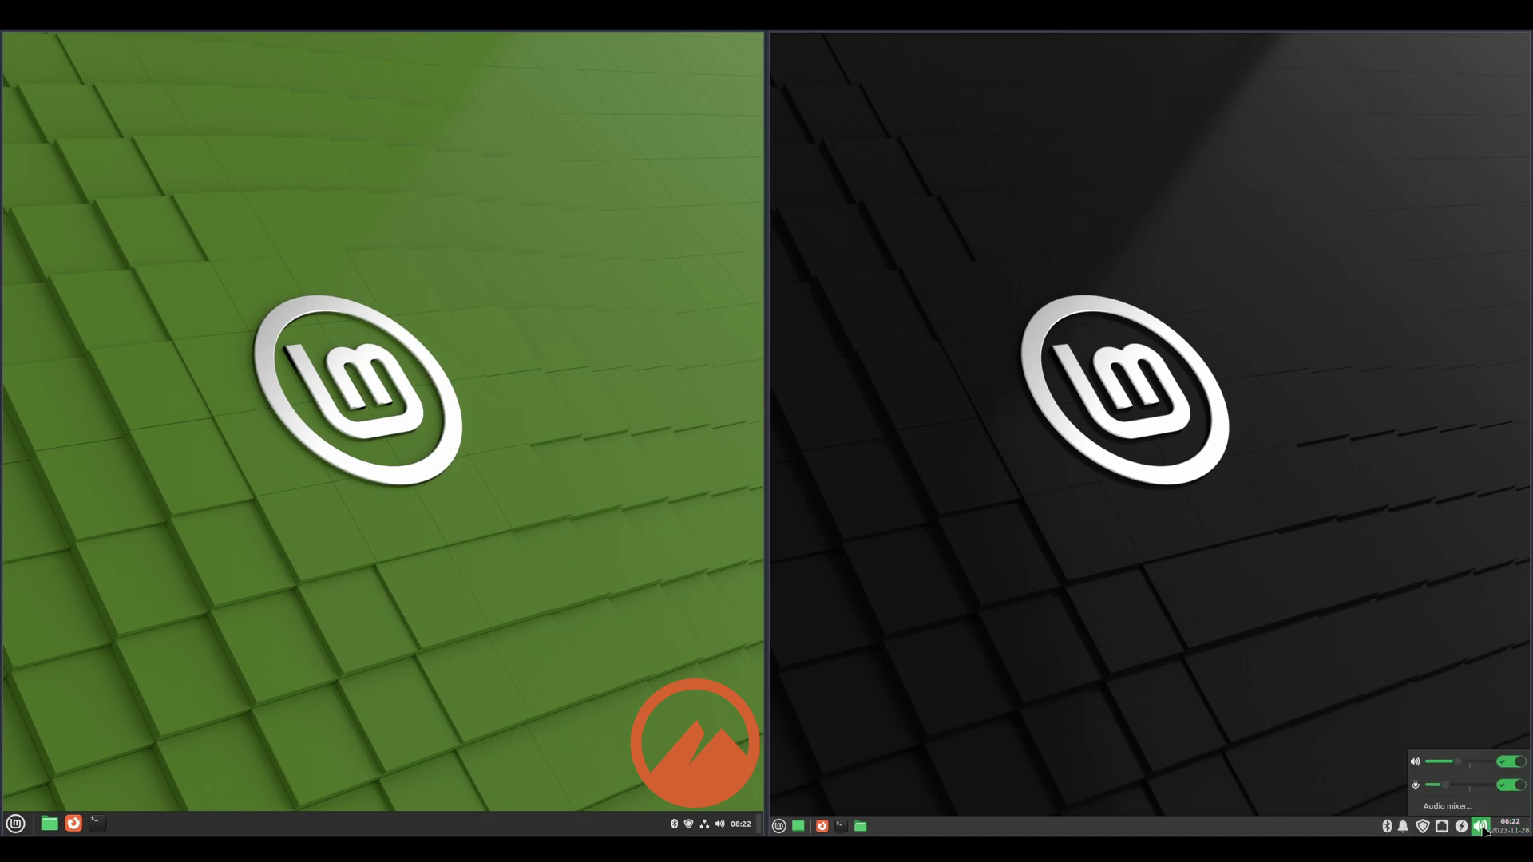
{"action": "left_click", "coordinate": [1482, 827]}
{"action": "left_click", "coordinate": [1462, 827]}
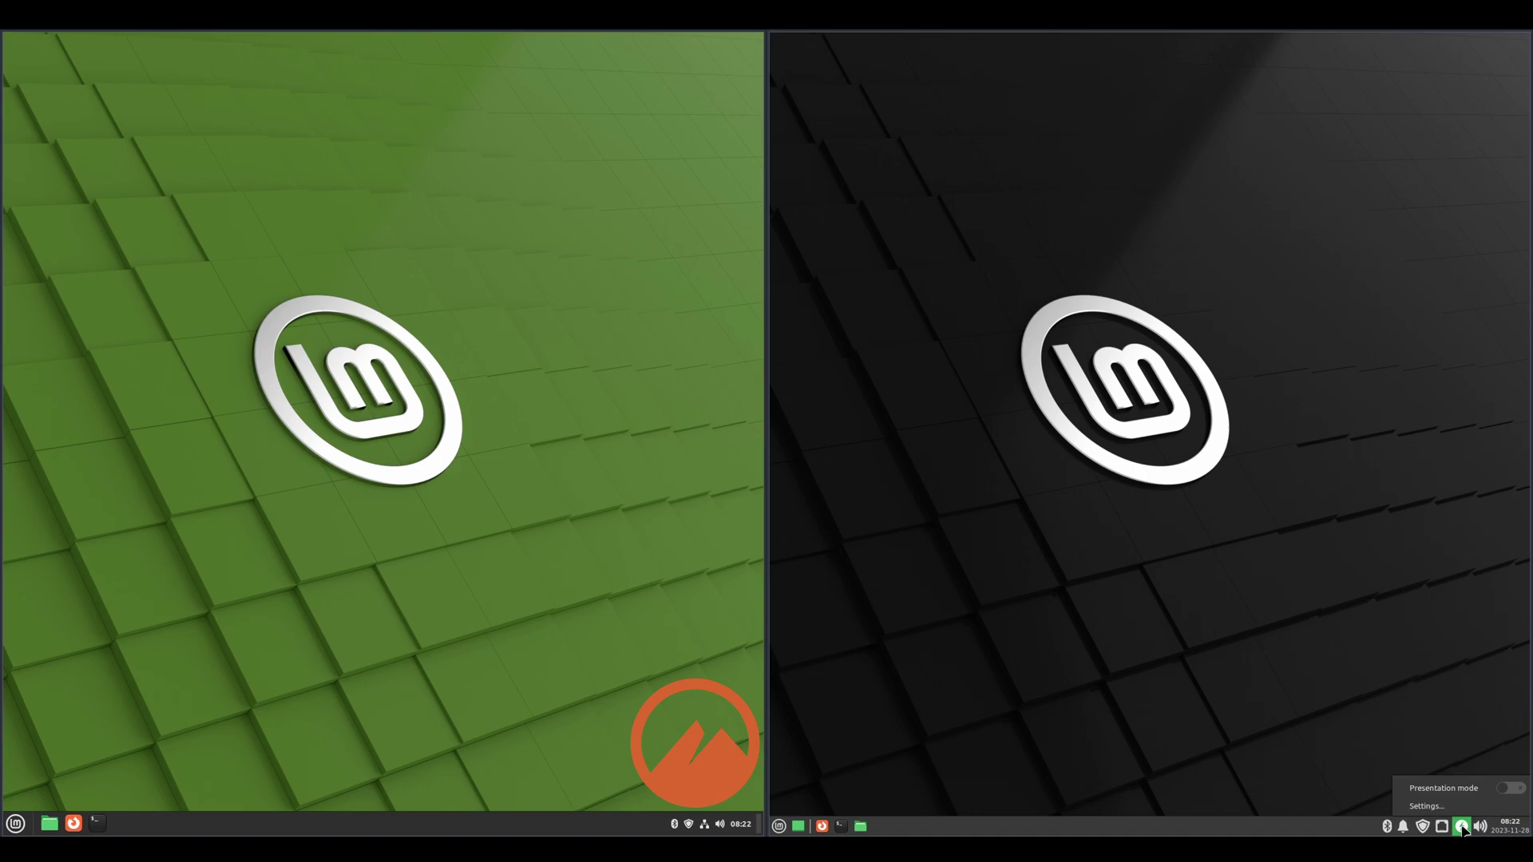
{"action": "left_click", "coordinate": [1458, 796]}
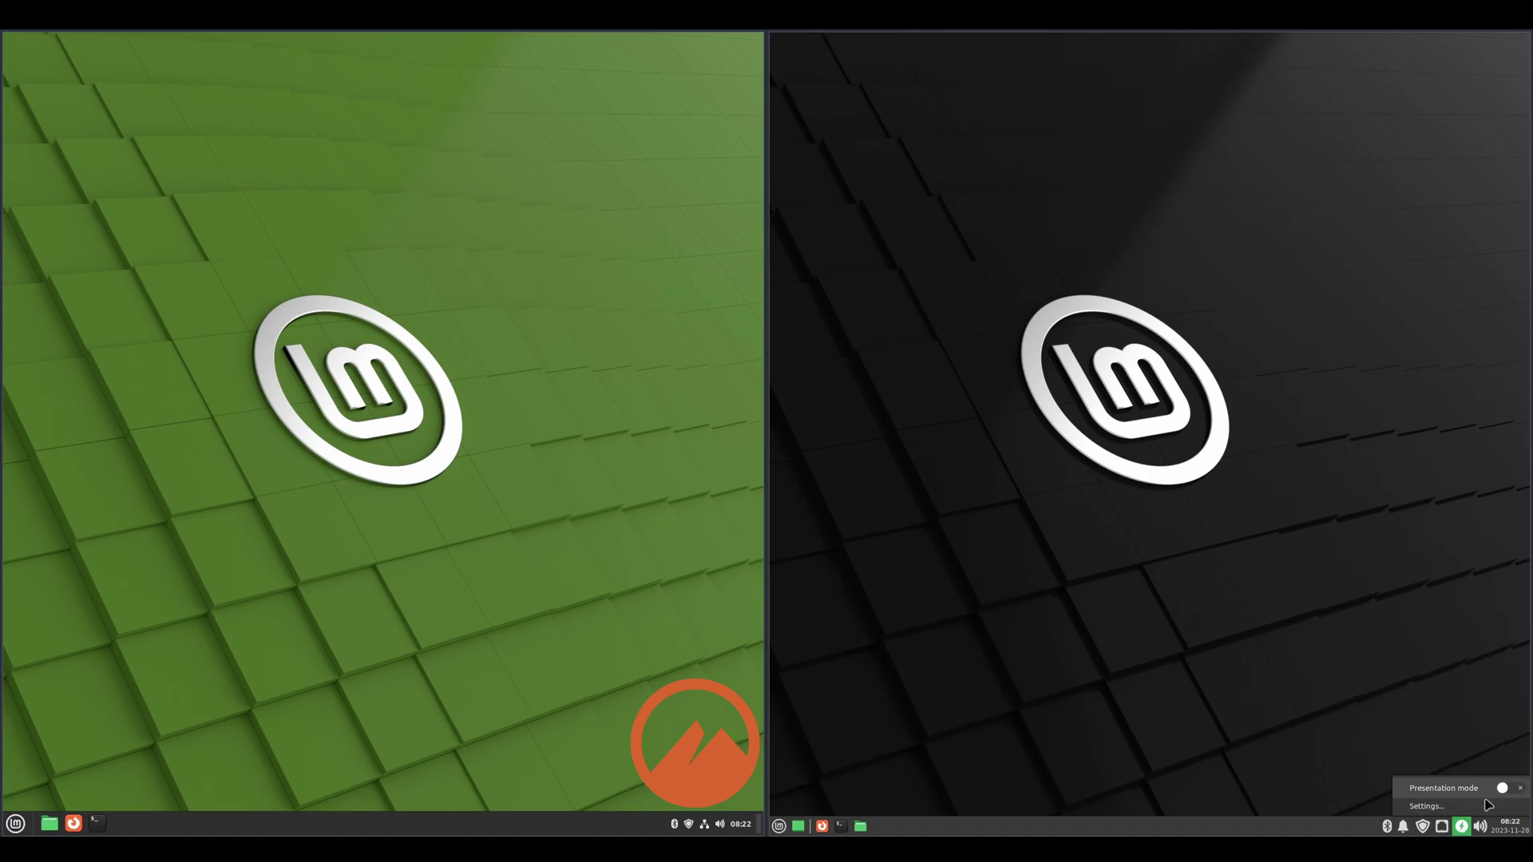
{"action": "left_click", "coordinate": [1462, 827]}
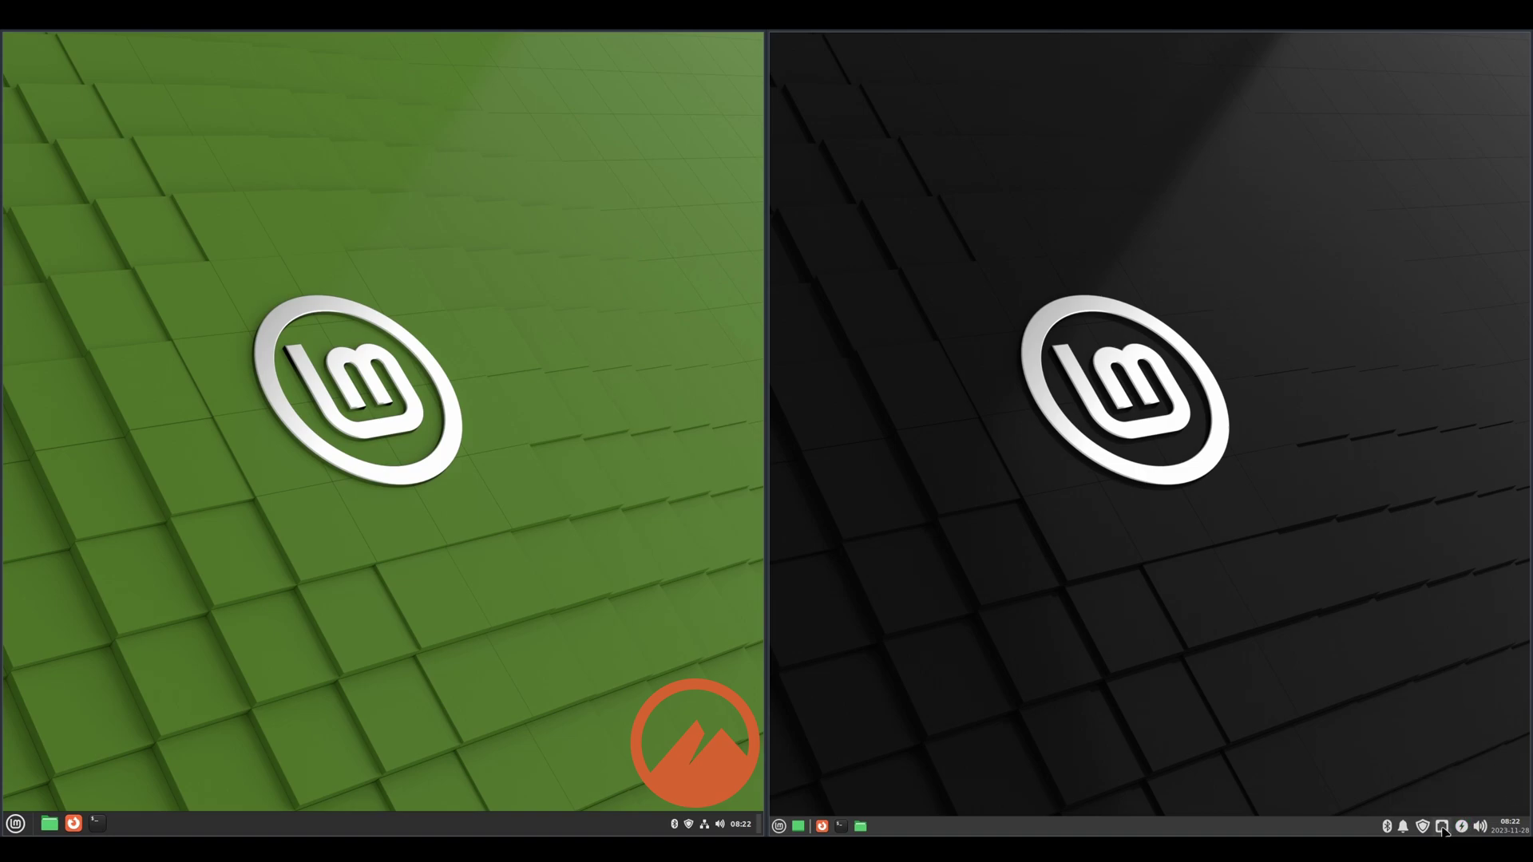
Check the Xfce wired network details, Update Manager and notifications list.
{"action": "left_click", "coordinate": [1442, 827]}
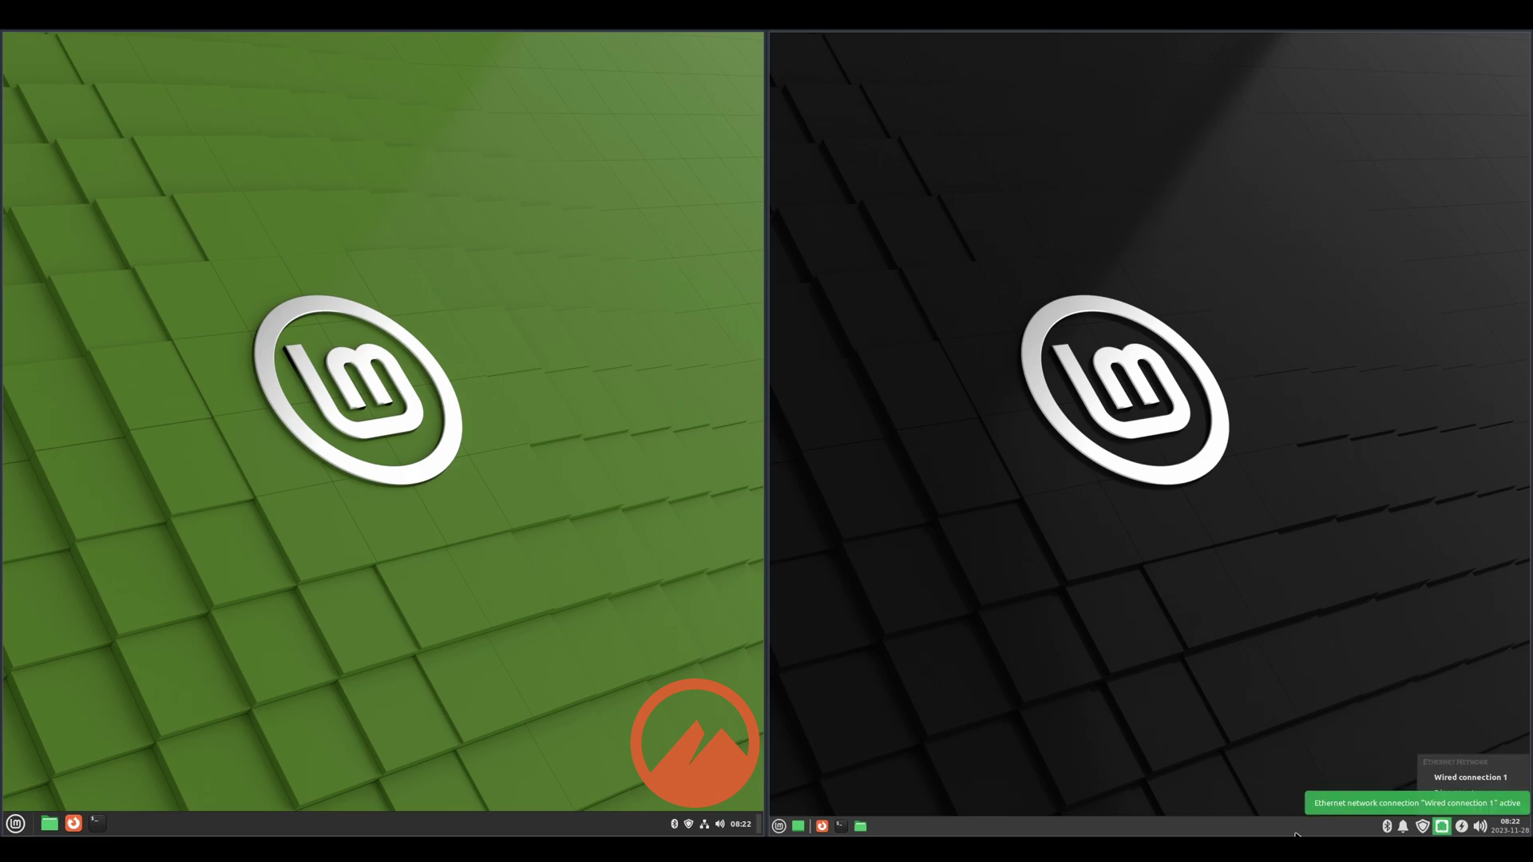
{"action": "left_click", "coordinate": [1423, 828]}
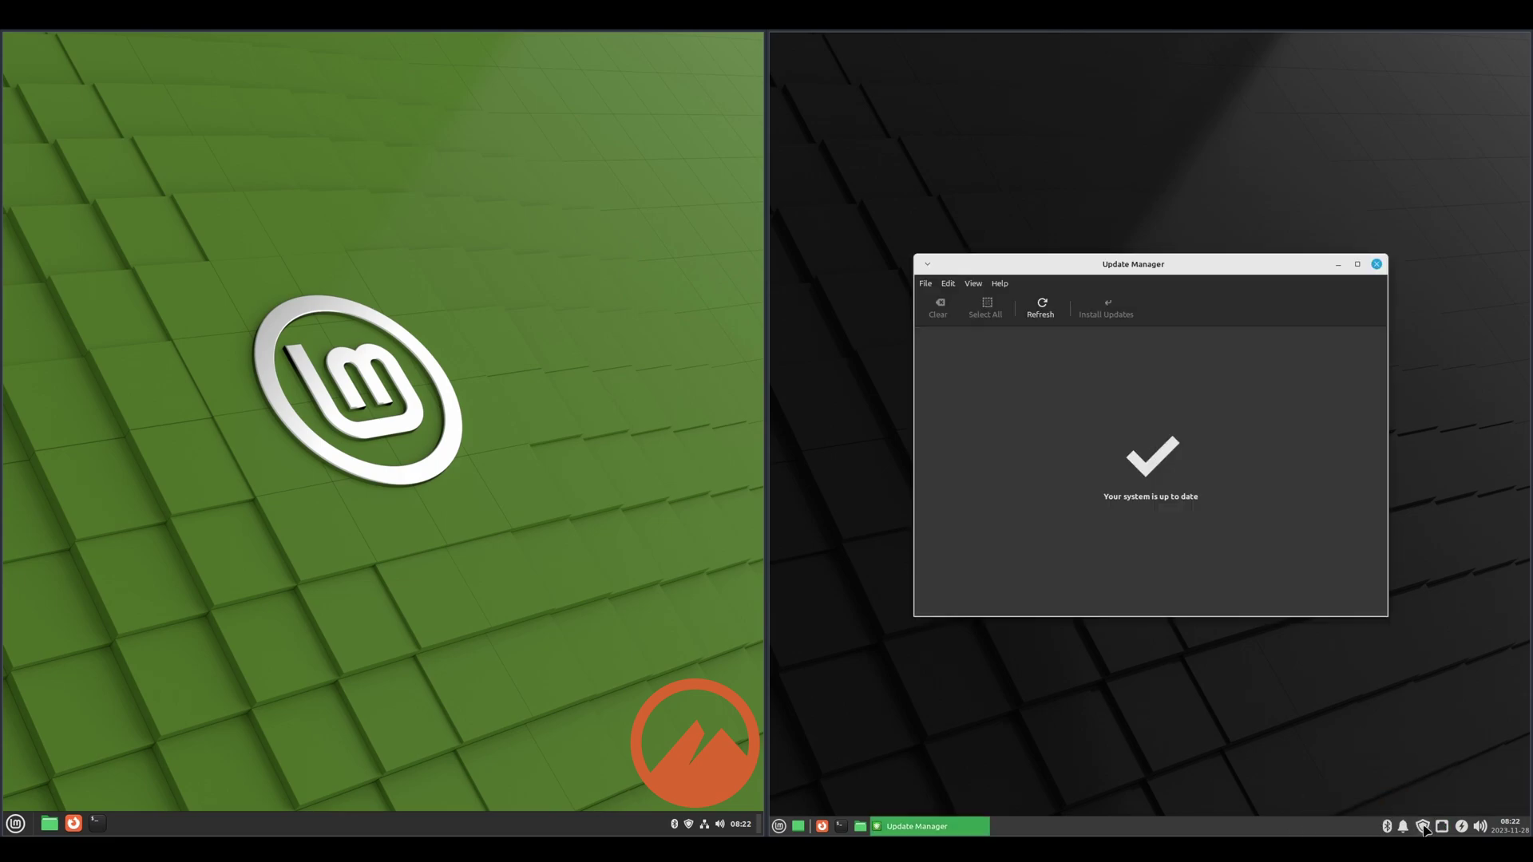
{"action": "left_click", "coordinate": [1376, 265]}
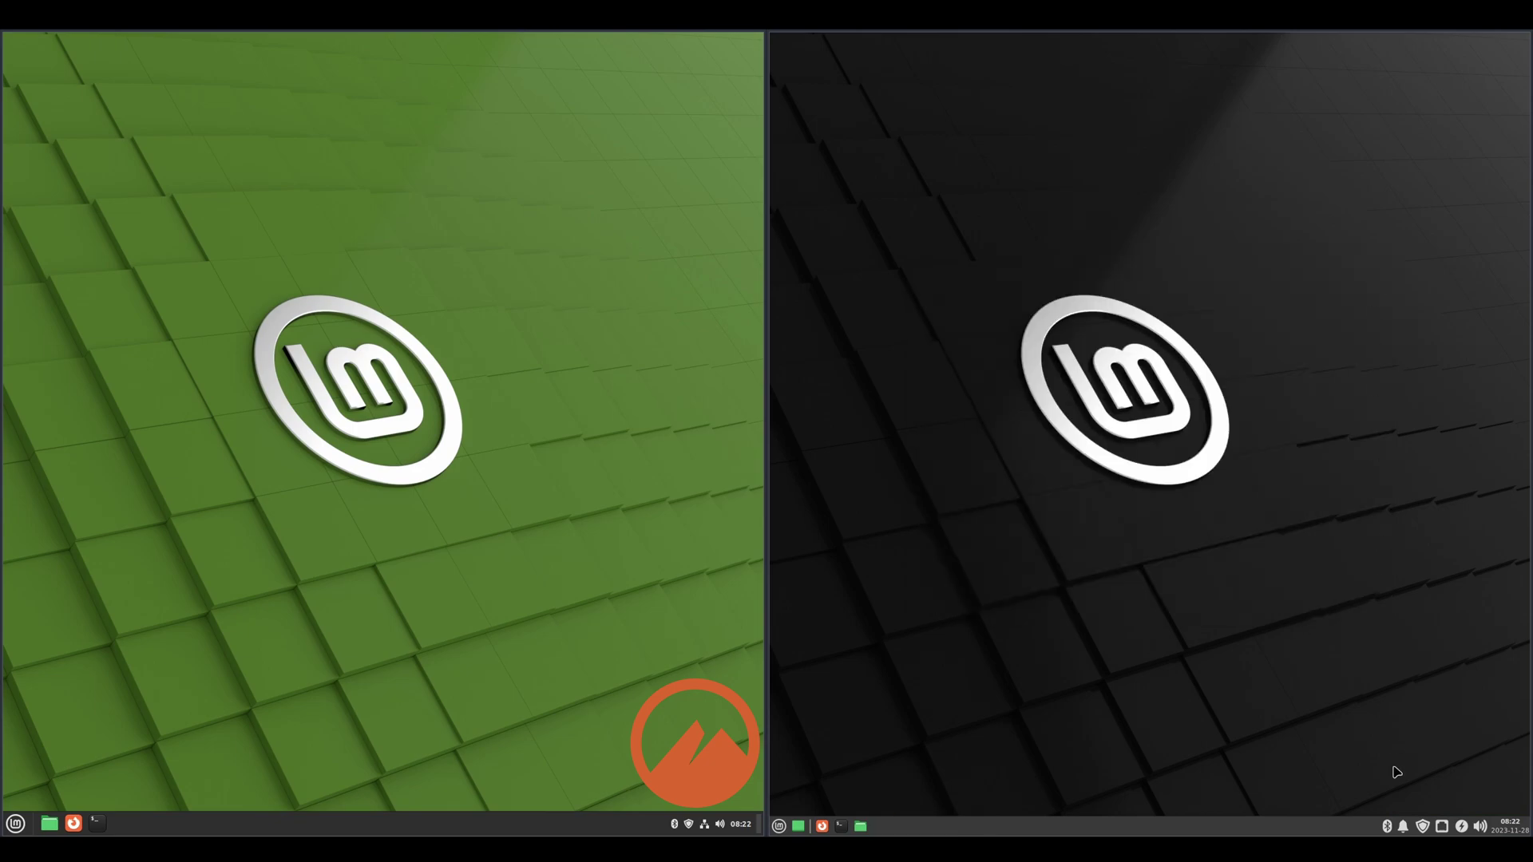
{"action": "left_click", "coordinate": [1403, 827]}
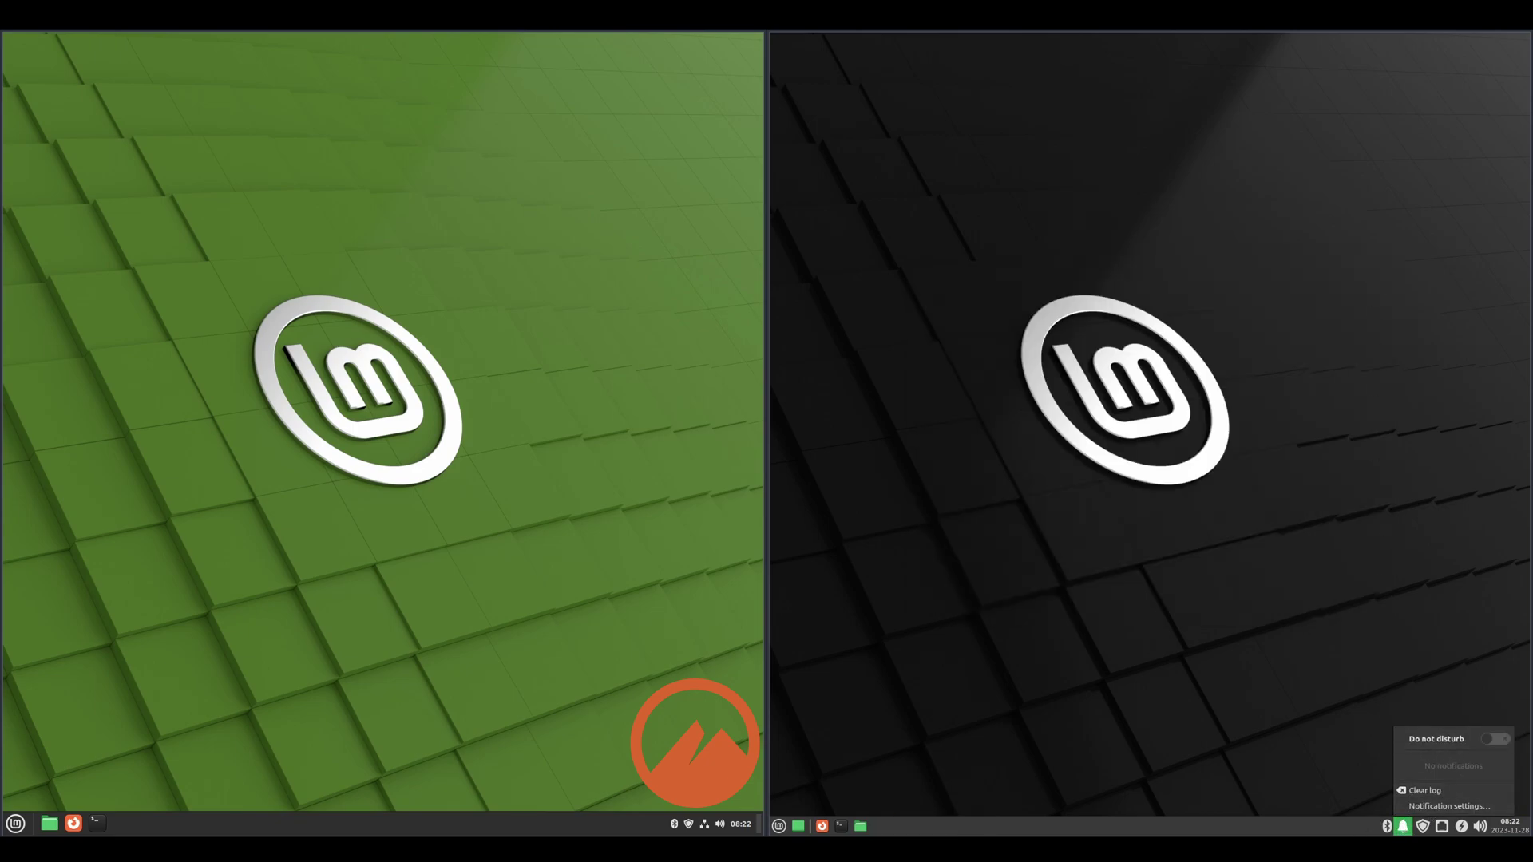
{"action": "left_click", "coordinate": [1404, 827]}
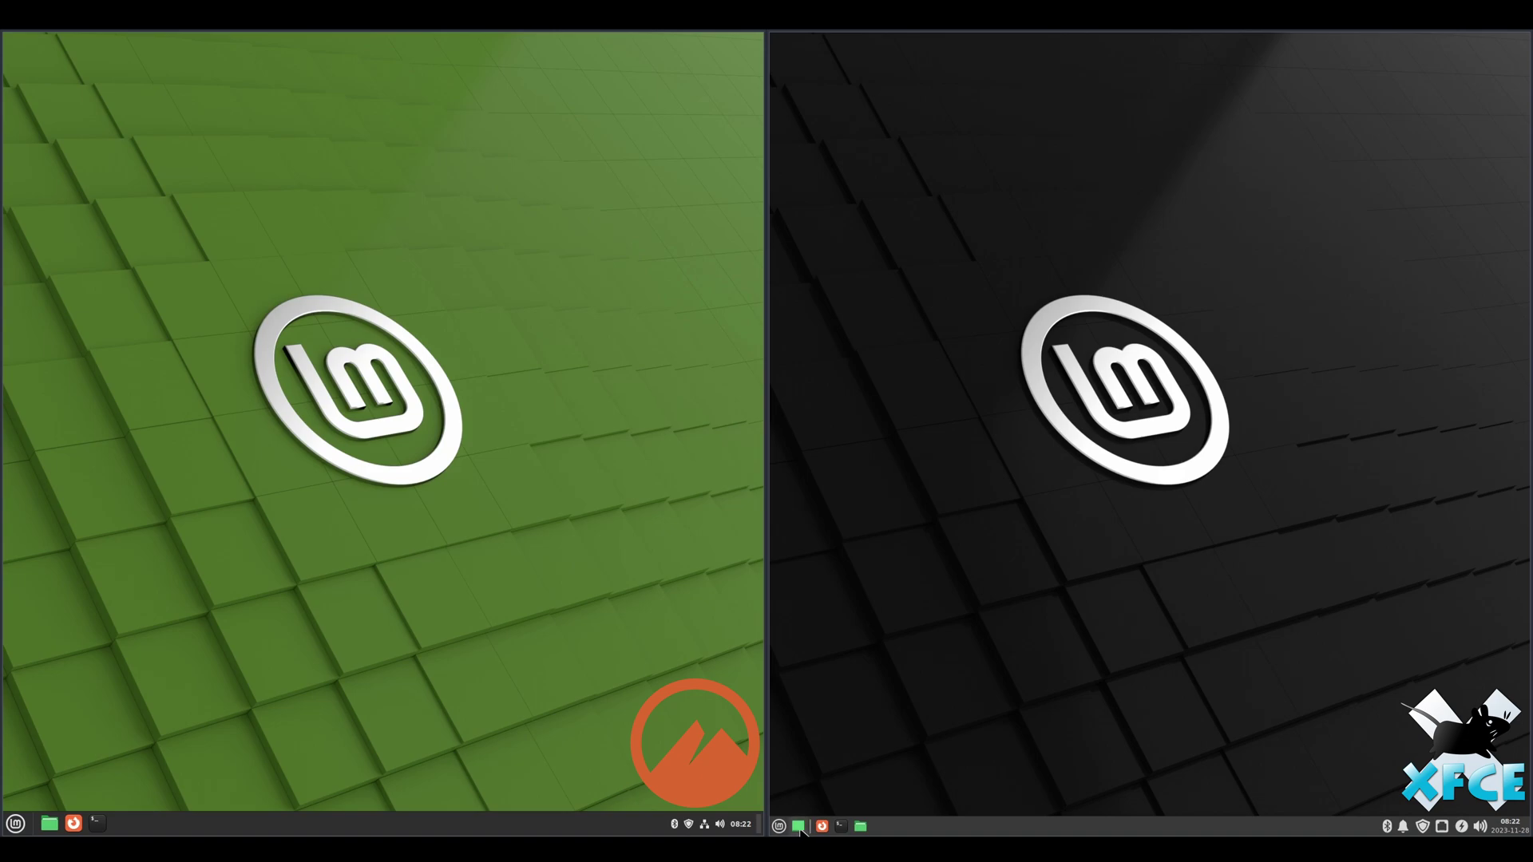
Toggle Show Desktop to hide and restore the Xfce windows several times.
{"action": "left_click", "coordinate": [800, 827]}
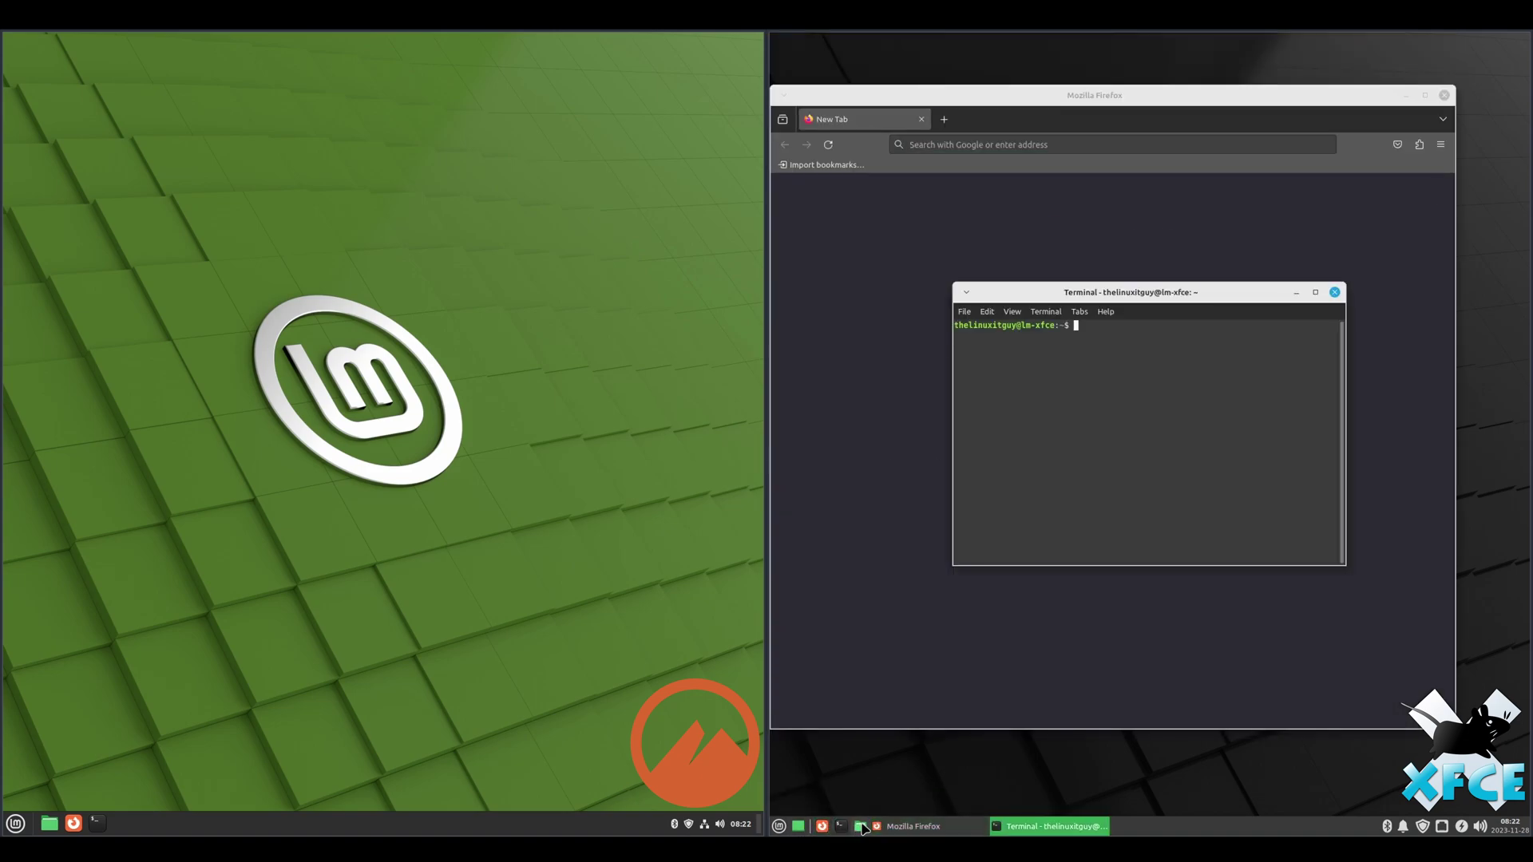
{"action": "left_click", "coordinate": [800, 827]}
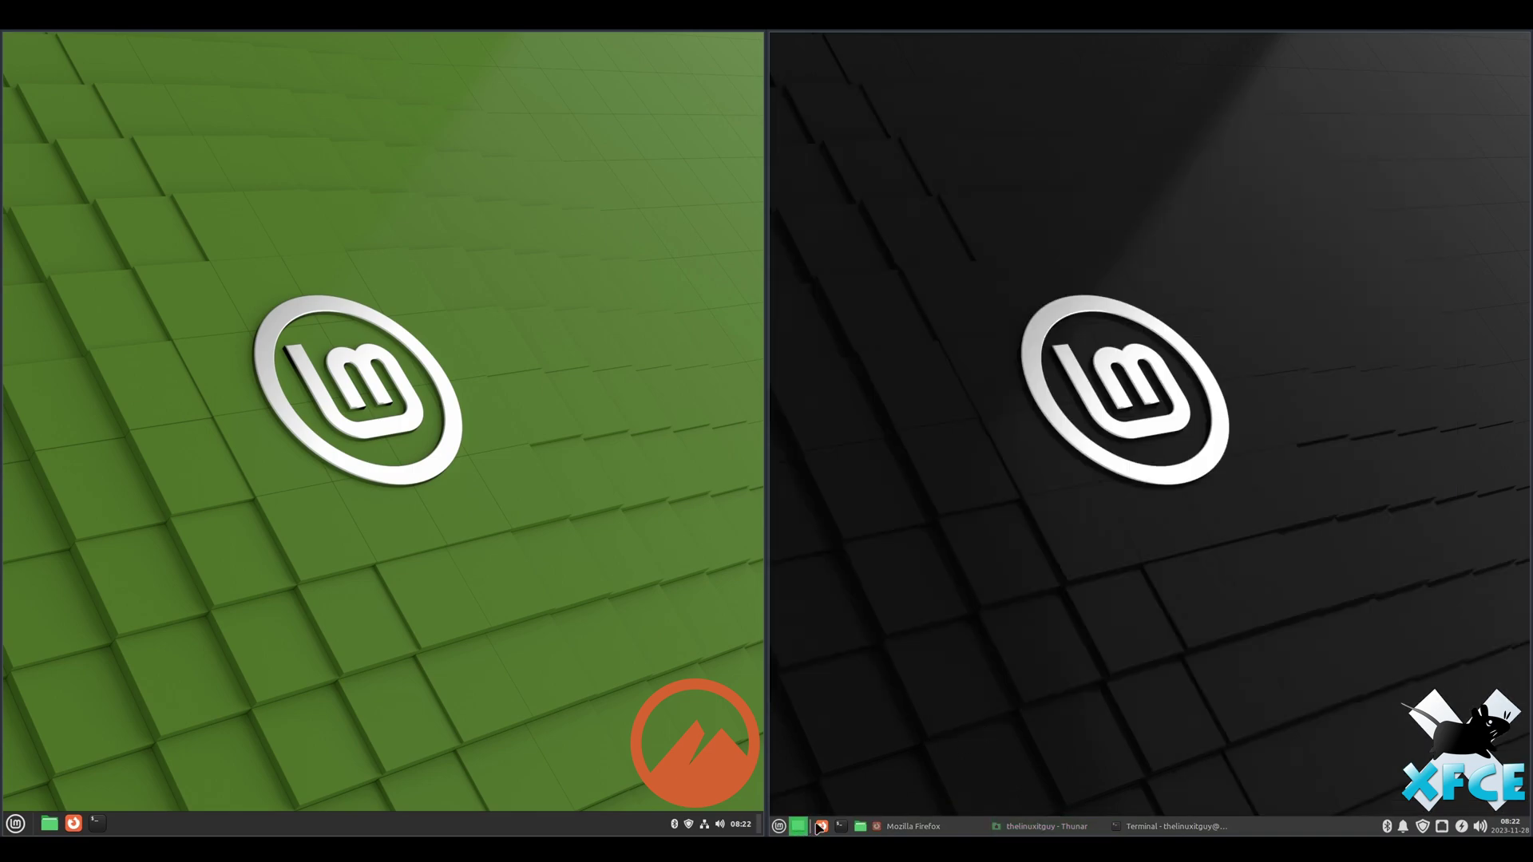
{"action": "left_click", "coordinate": [800, 827]}
{"action": "left_click", "coordinate": [799, 827]}
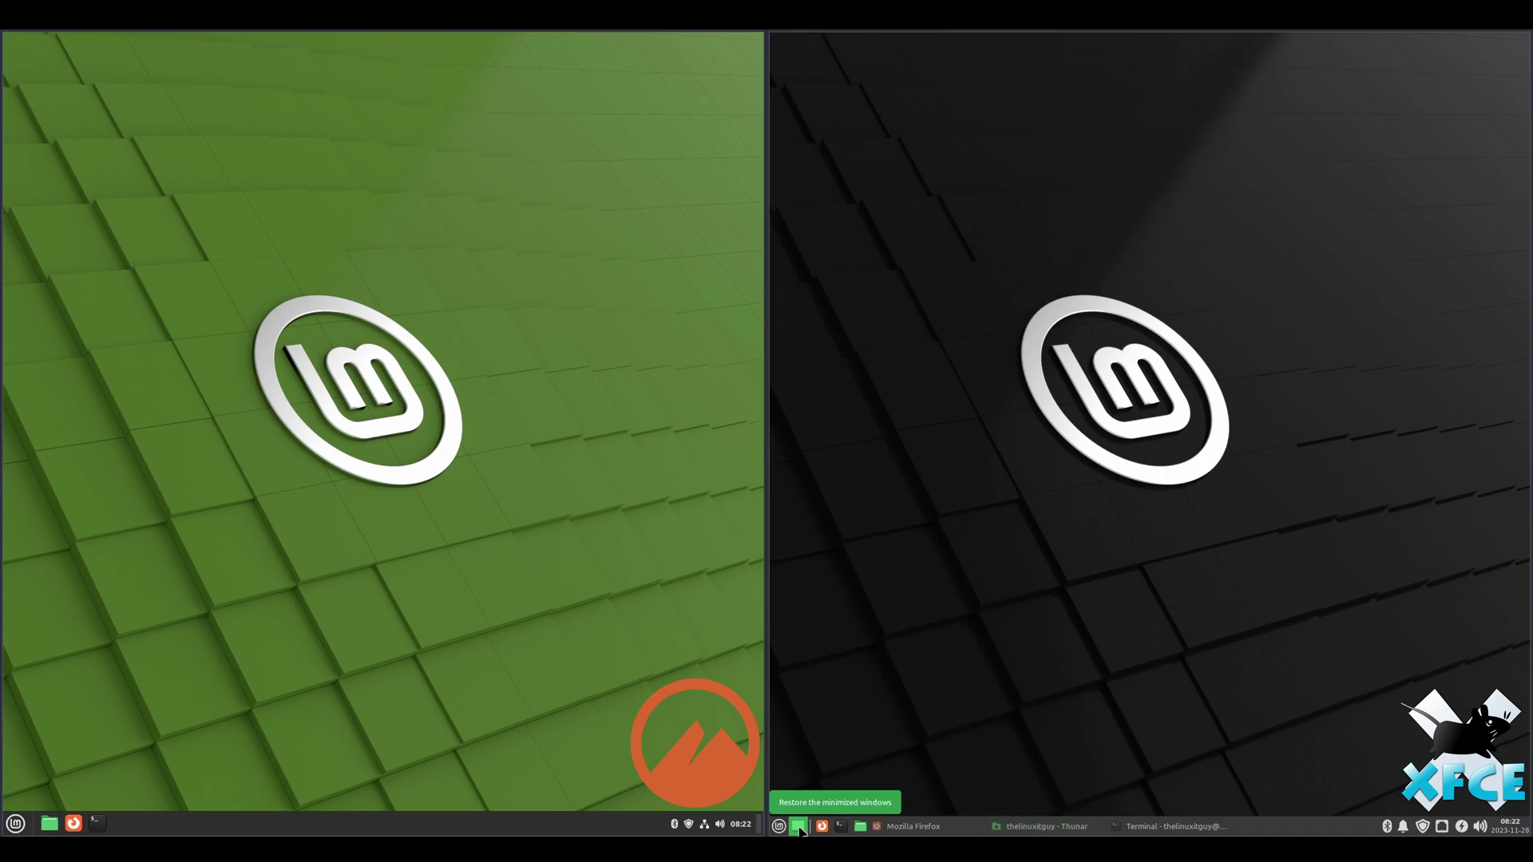
{"action": "left_click", "coordinate": [799, 827]}
Close the Firefox, Thunar and Terminal windows from their taskbar buttons.
{"action": "right_click", "coordinate": [942, 827]}
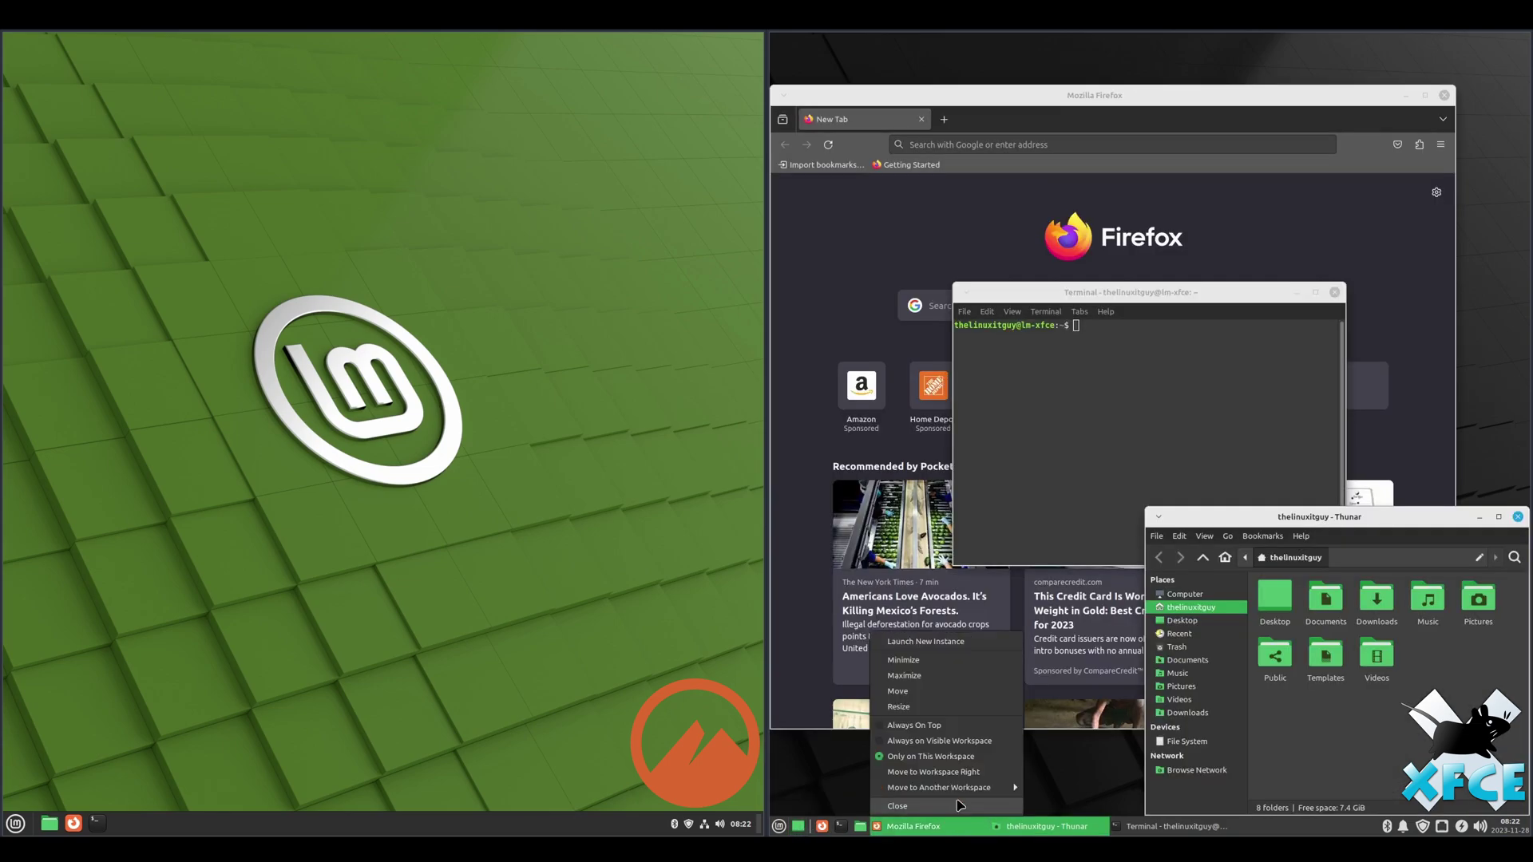
{"action": "left_click", "coordinate": [960, 808]}
{"action": "right_click", "coordinate": [948, 826]}
{"action": "left_click", "coordinate": [948, 810]}
{"action": "right_click", "coordinate": [946, 826]}
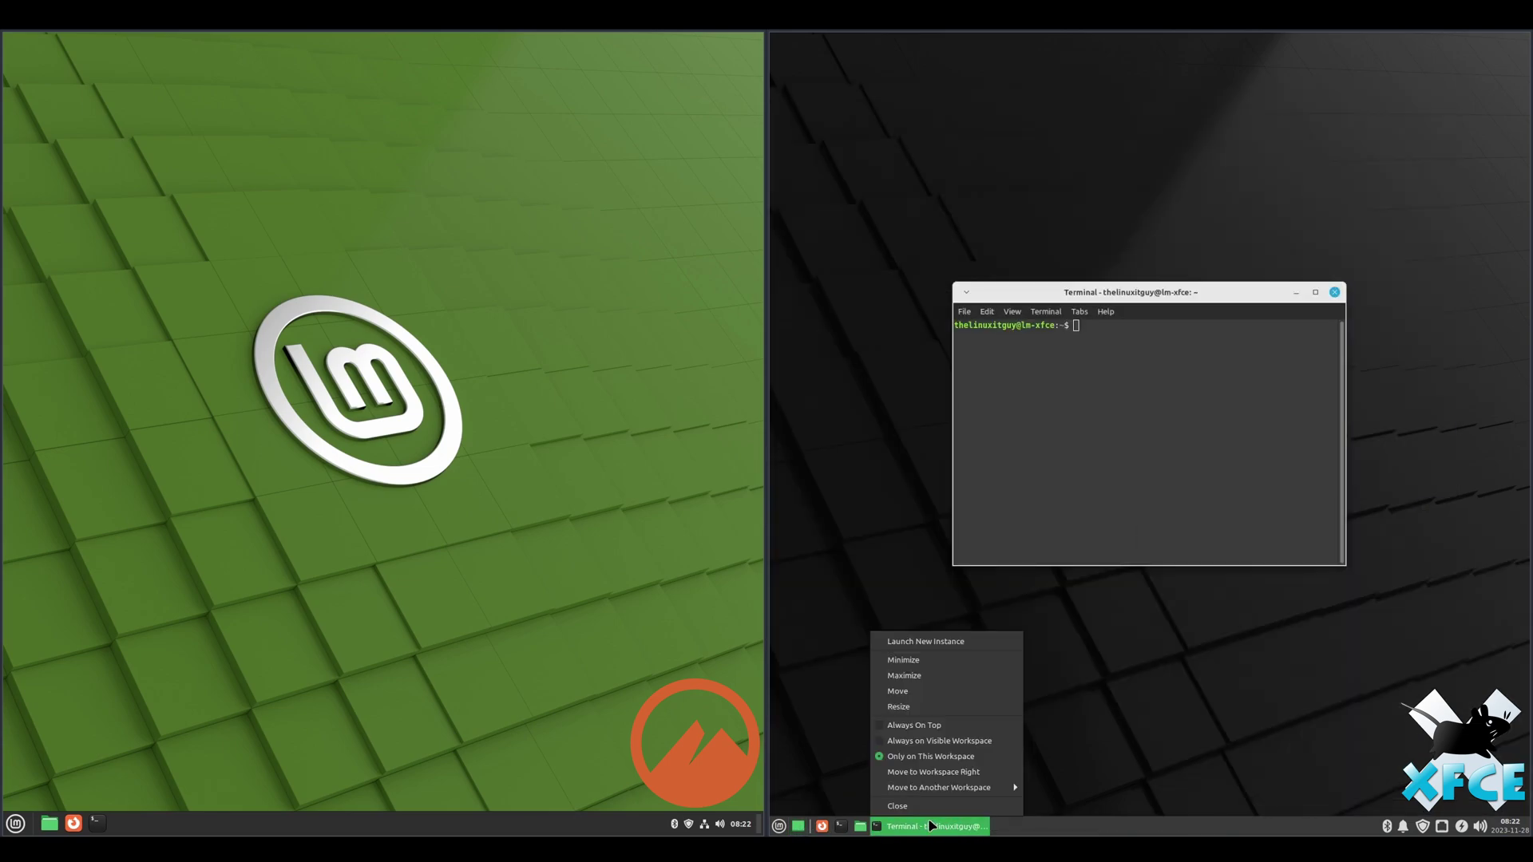
{"action": "left_click", "coordinate": [947, 812]}
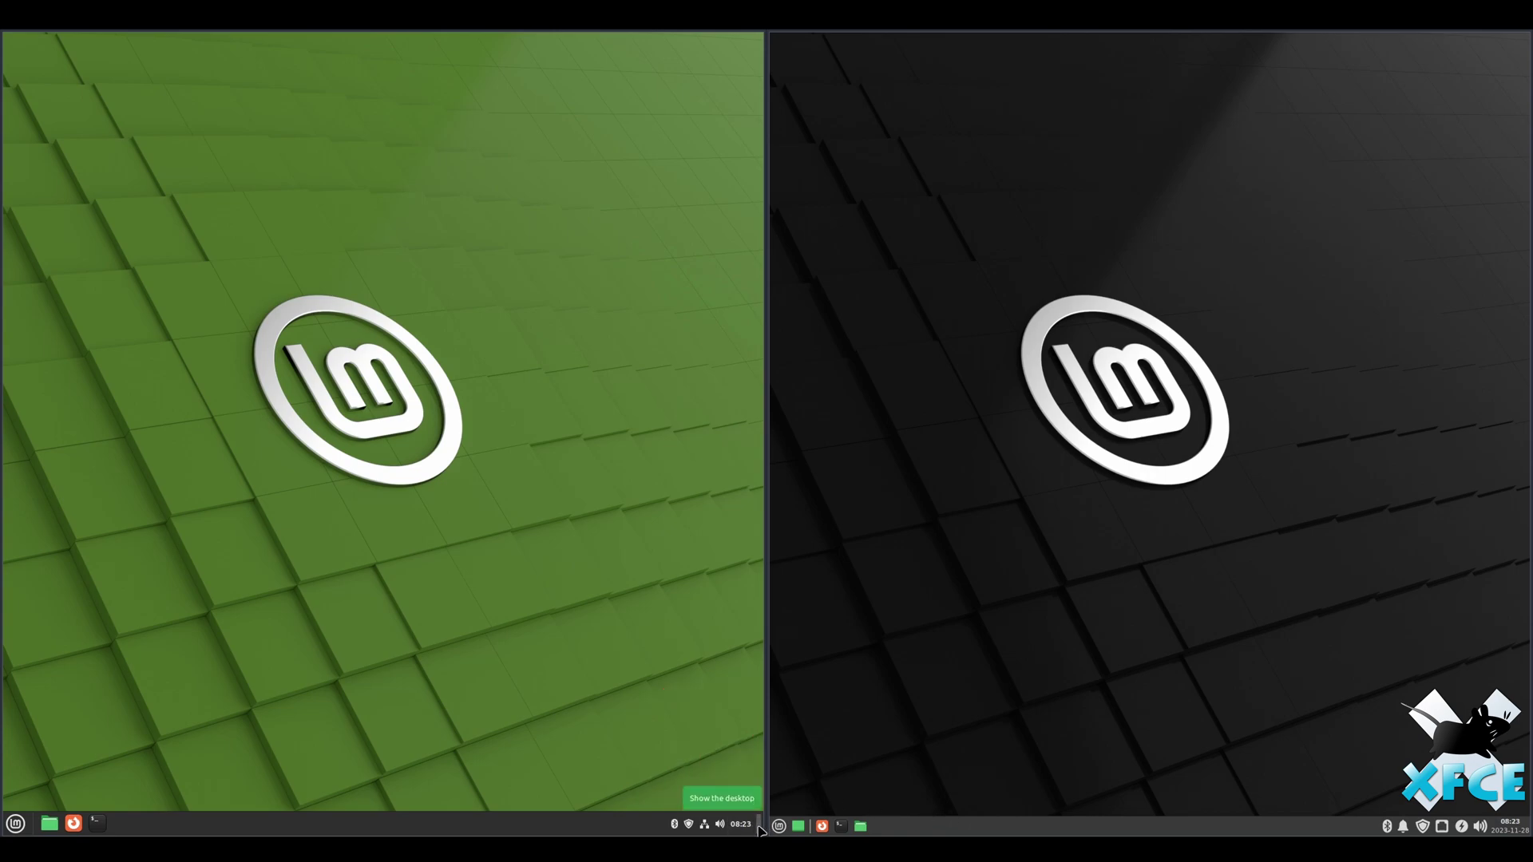
{"action": "left_click", "coordinate": [48, 824]}
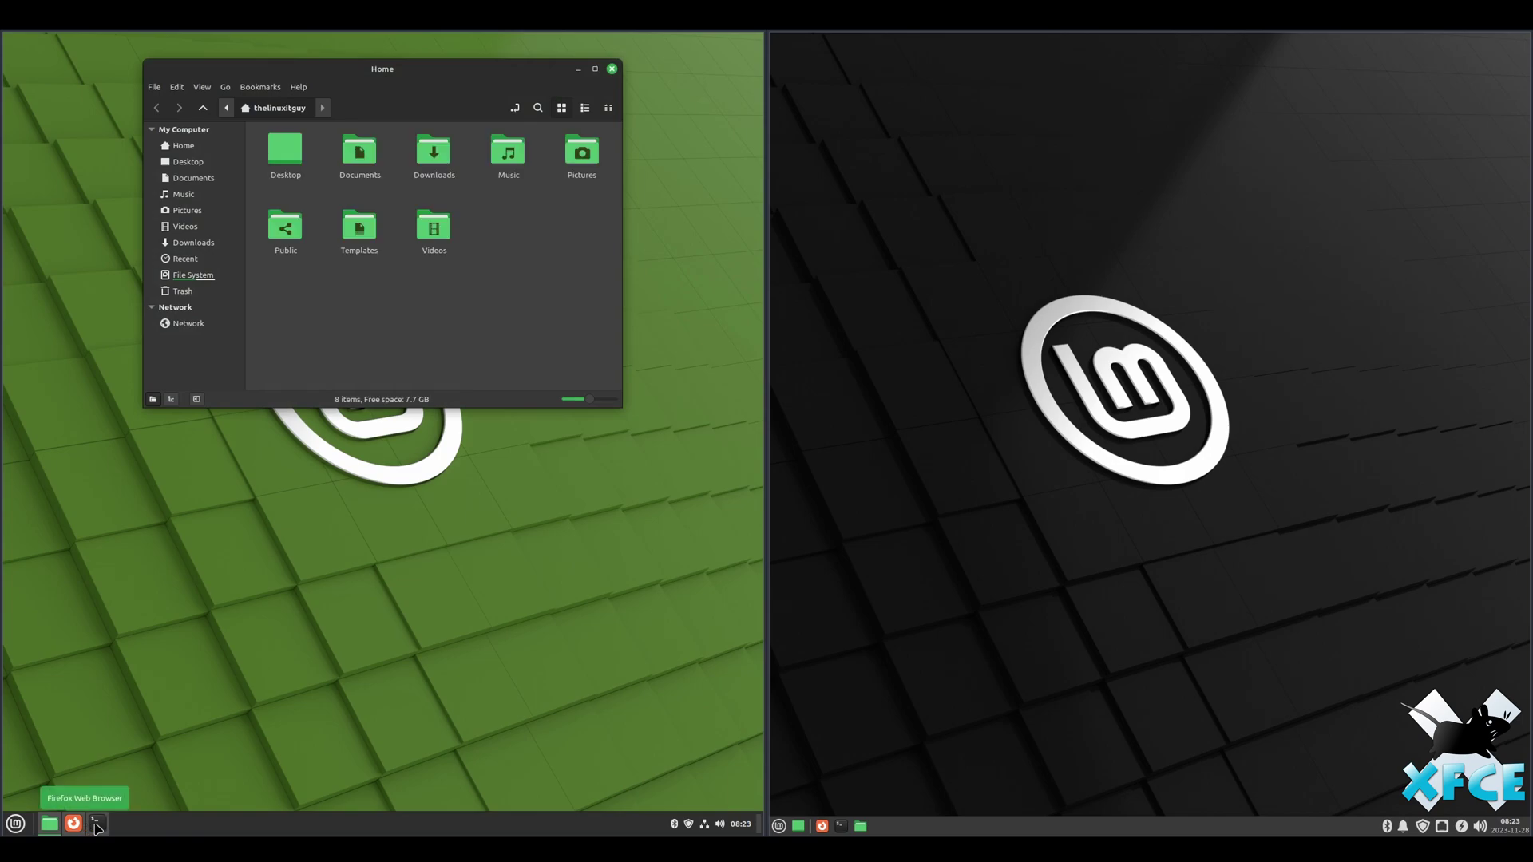
{"action": "left_click", "coordinate": [97, 823]}
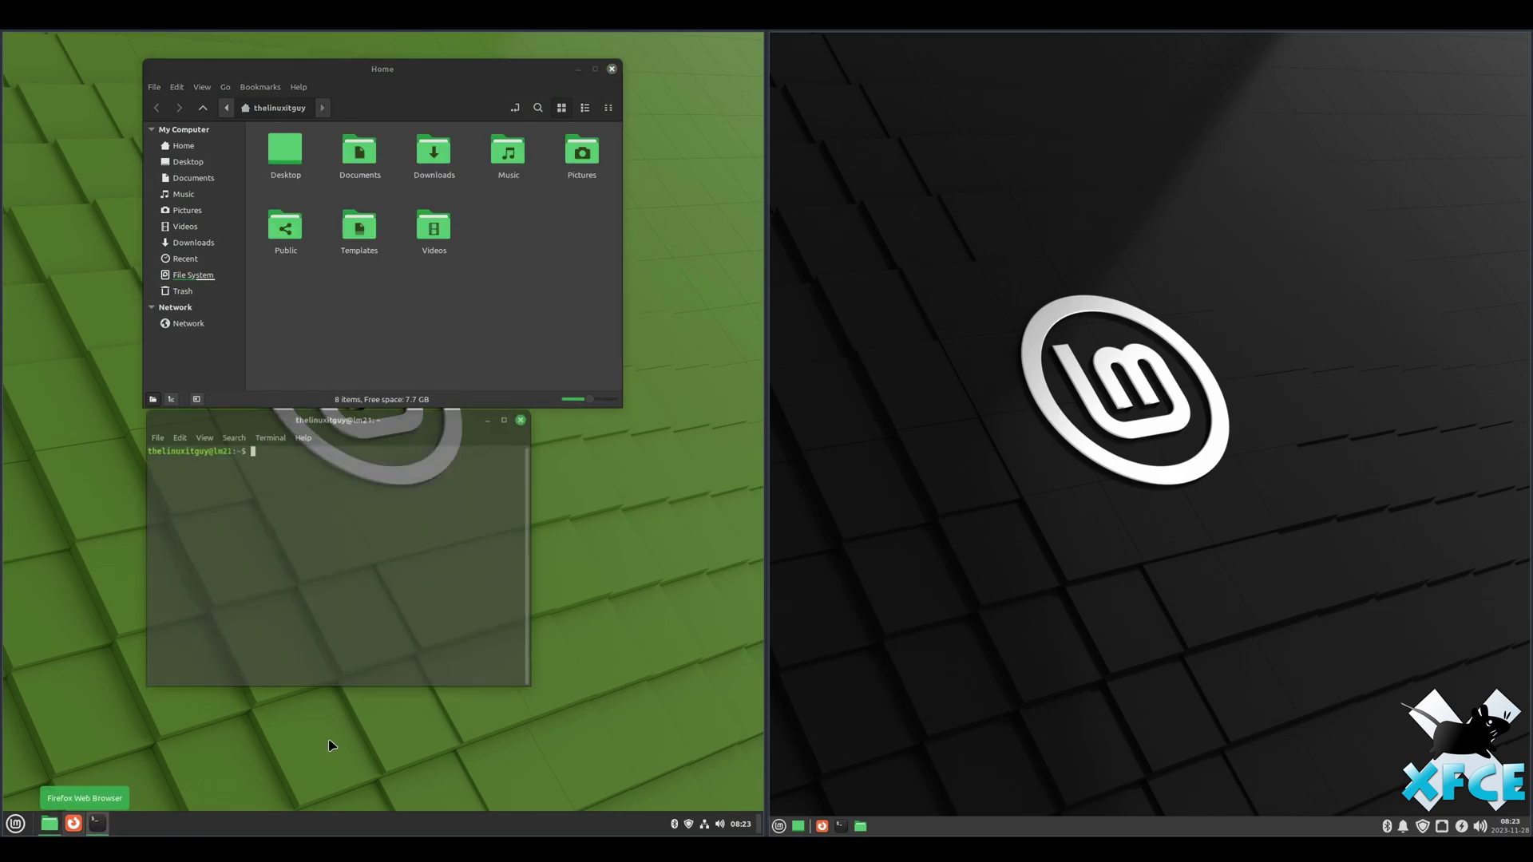
{"action": "left_click", "coordinate": [71, 825]}
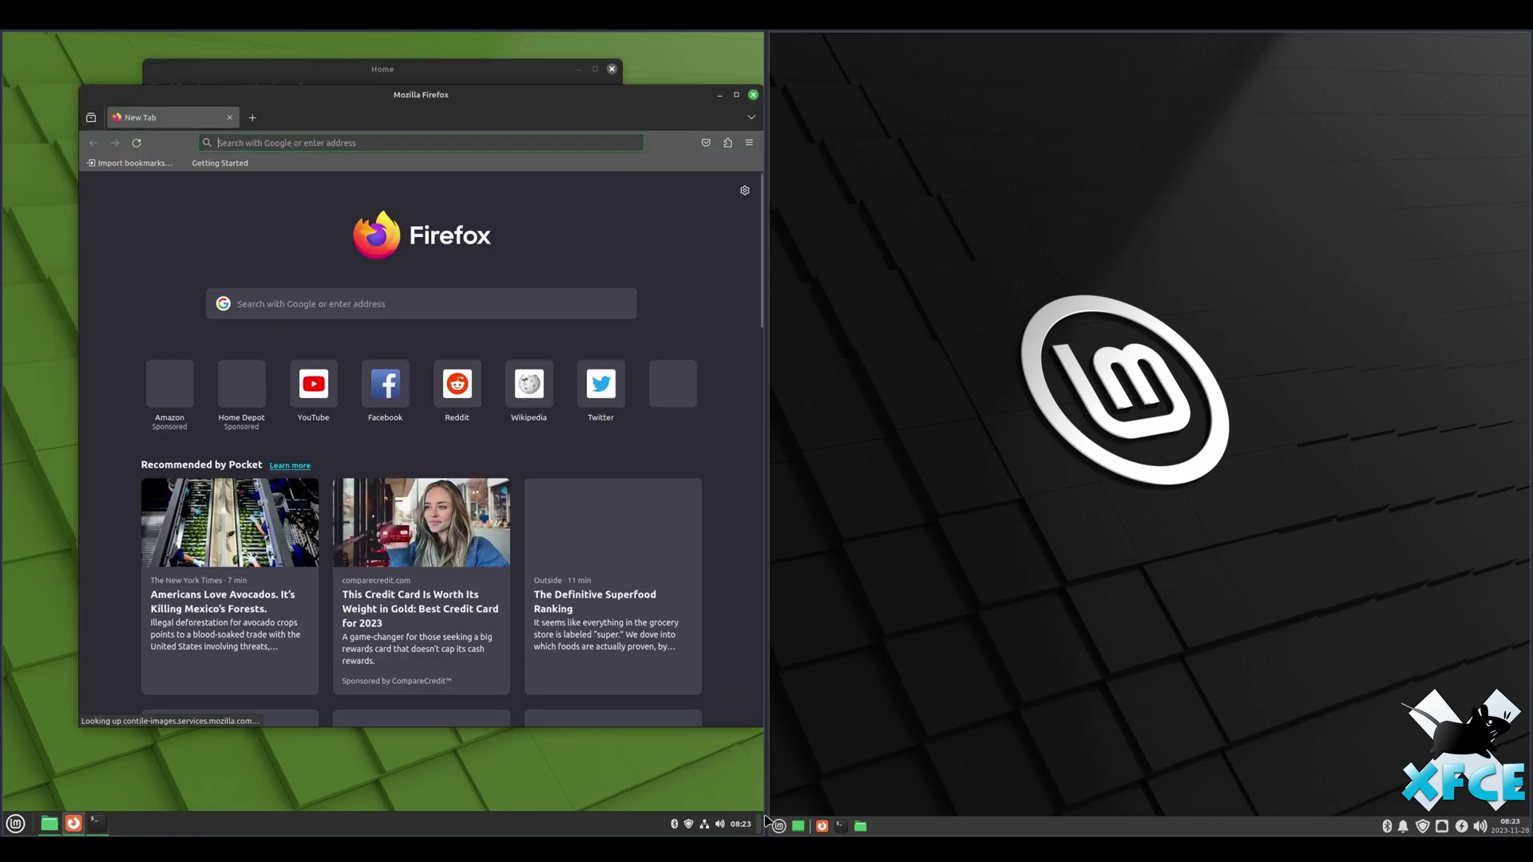
{"action": "left_click", "coordinate": [760, 826]}
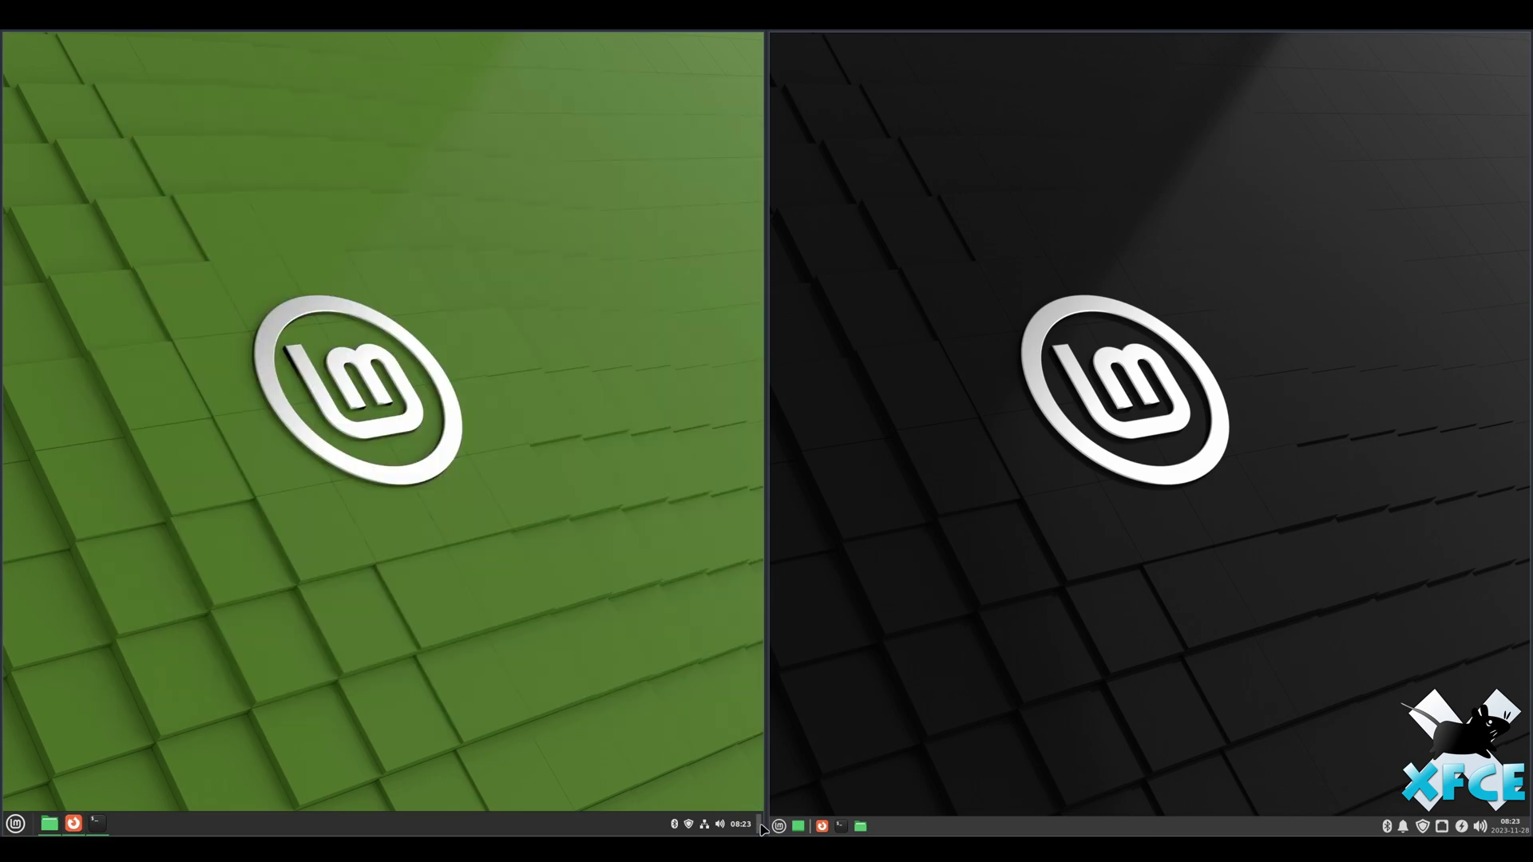
{"action": "left_click", "coordinate": [761, 828]}
{"action": "left_click", "coordinate": [761, 828]}
{"action": "left_click", "coordinate": [761, 828]}
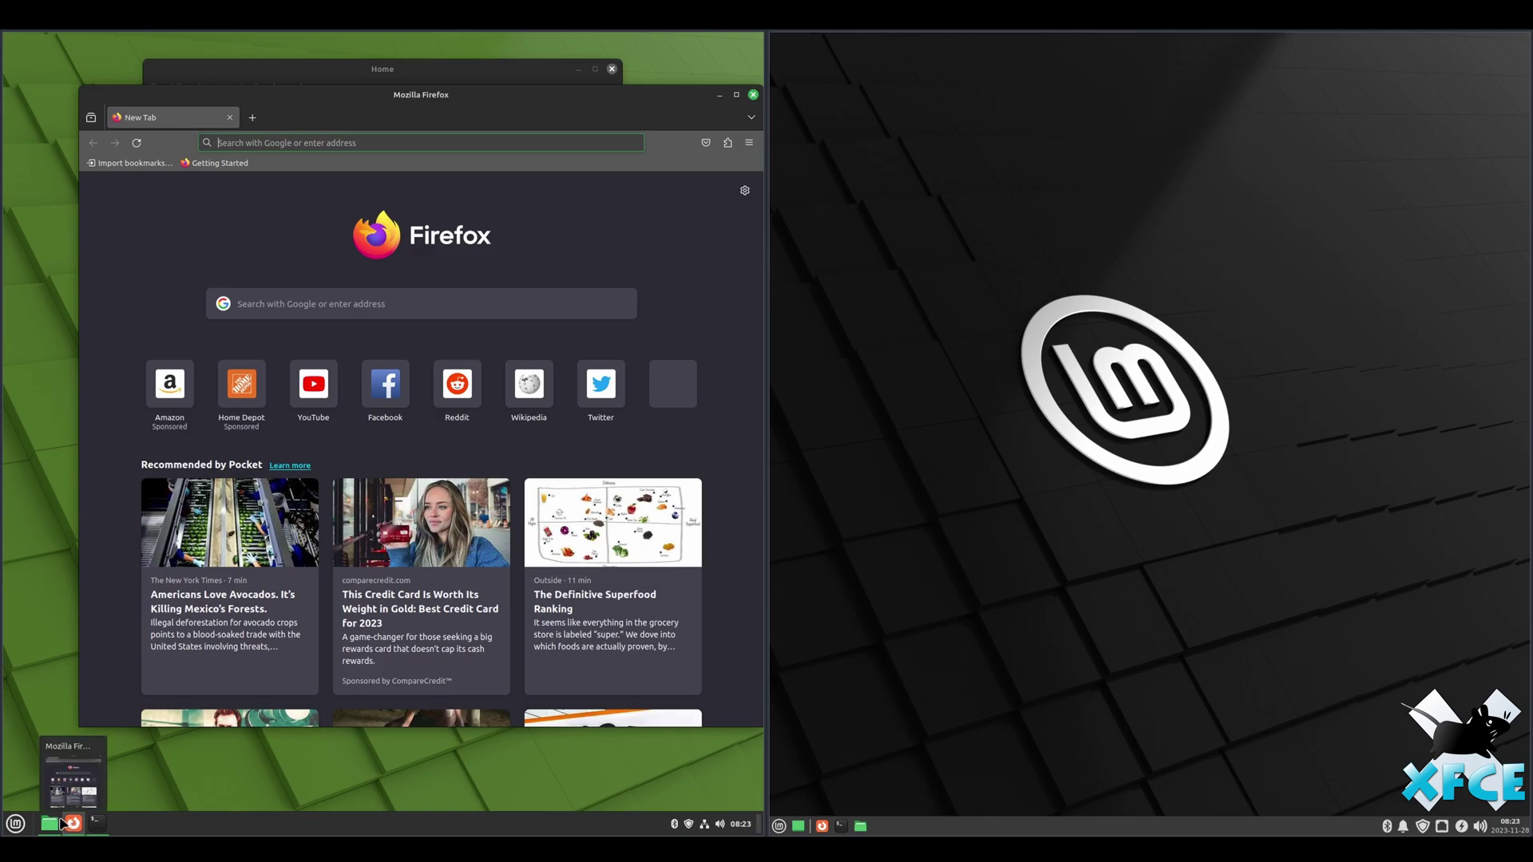
{"action": "right_click", "coordinate": [69, 815]}
{"action": "right_click", "coordinate": [96, 821]}
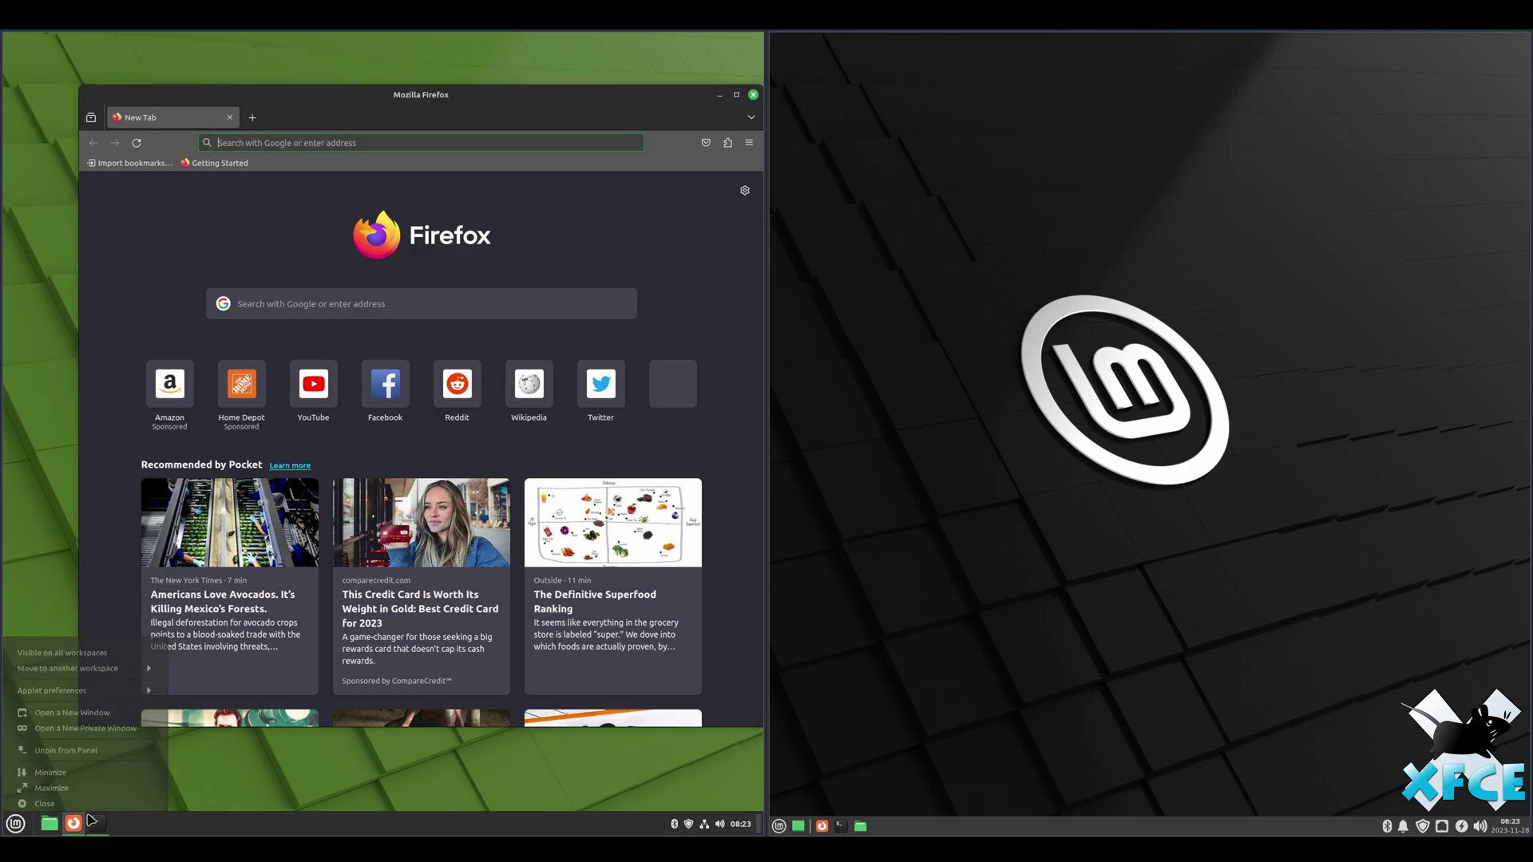
{"action": "left_click", "coordinate": [98, 821]}
{"action": "right_click", "coordinate": [104, 815]}
{"action": "left_click", "coordinate": [104, 797]}
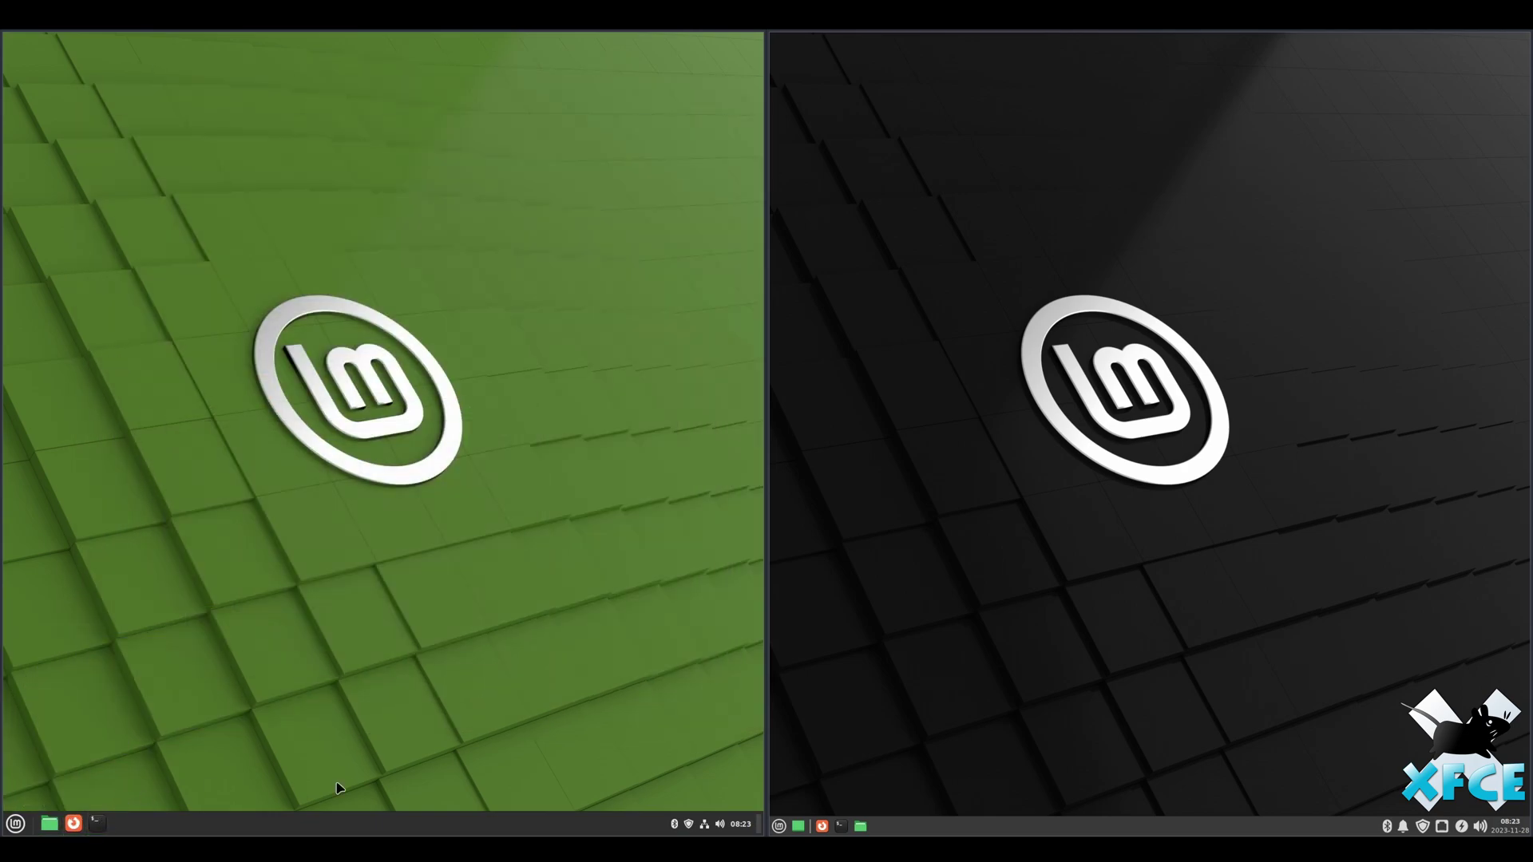
{"action": "left_click", "coordinate": [741, 828]}
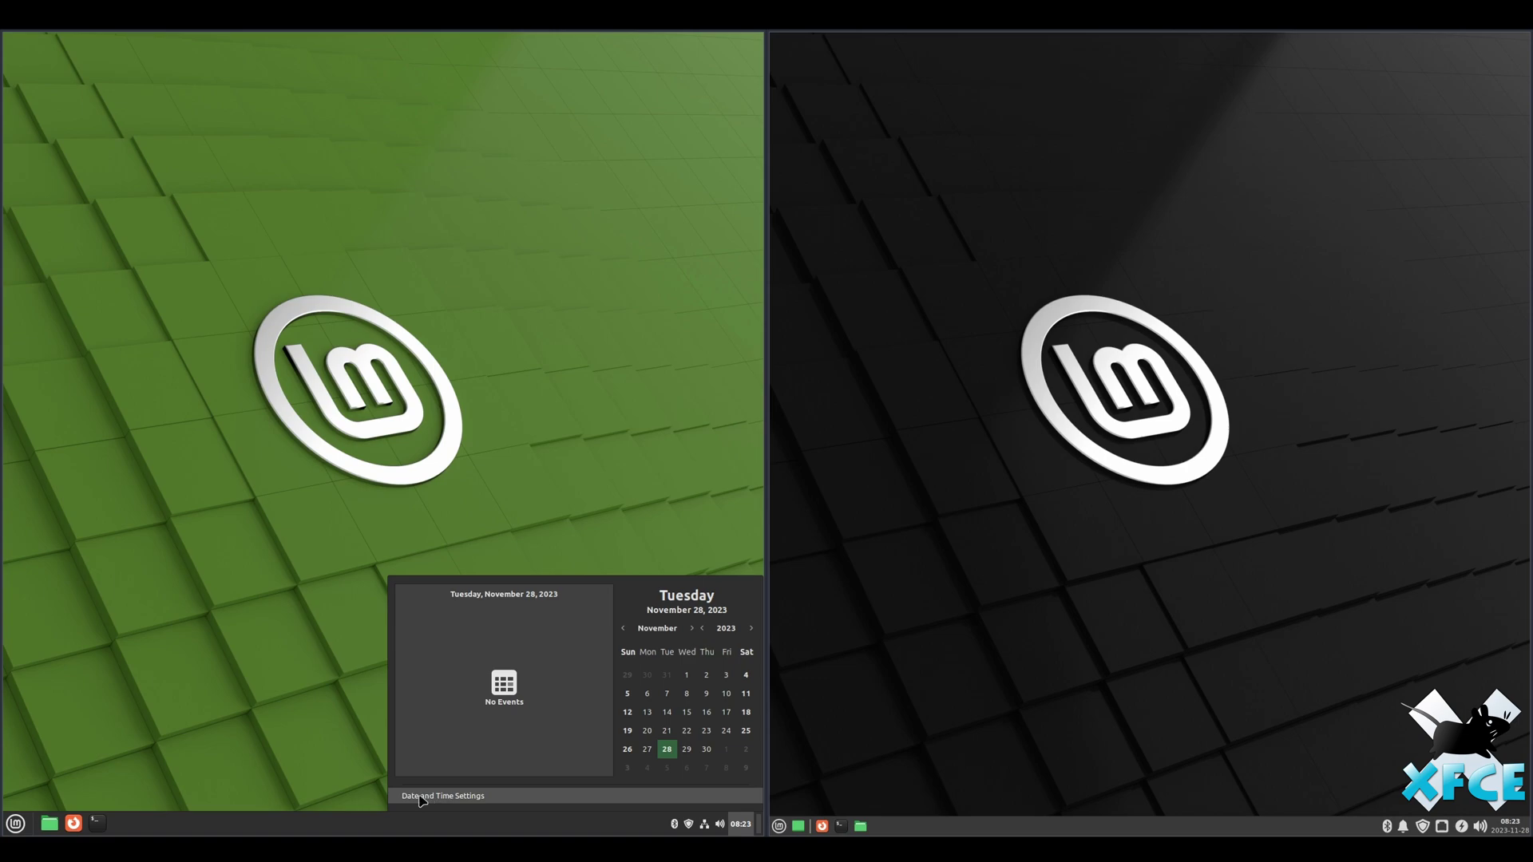
{"action": "left_click", "coordinate": [608, 826]}
{"action": "left_click", "coordinate": [719, 824]}
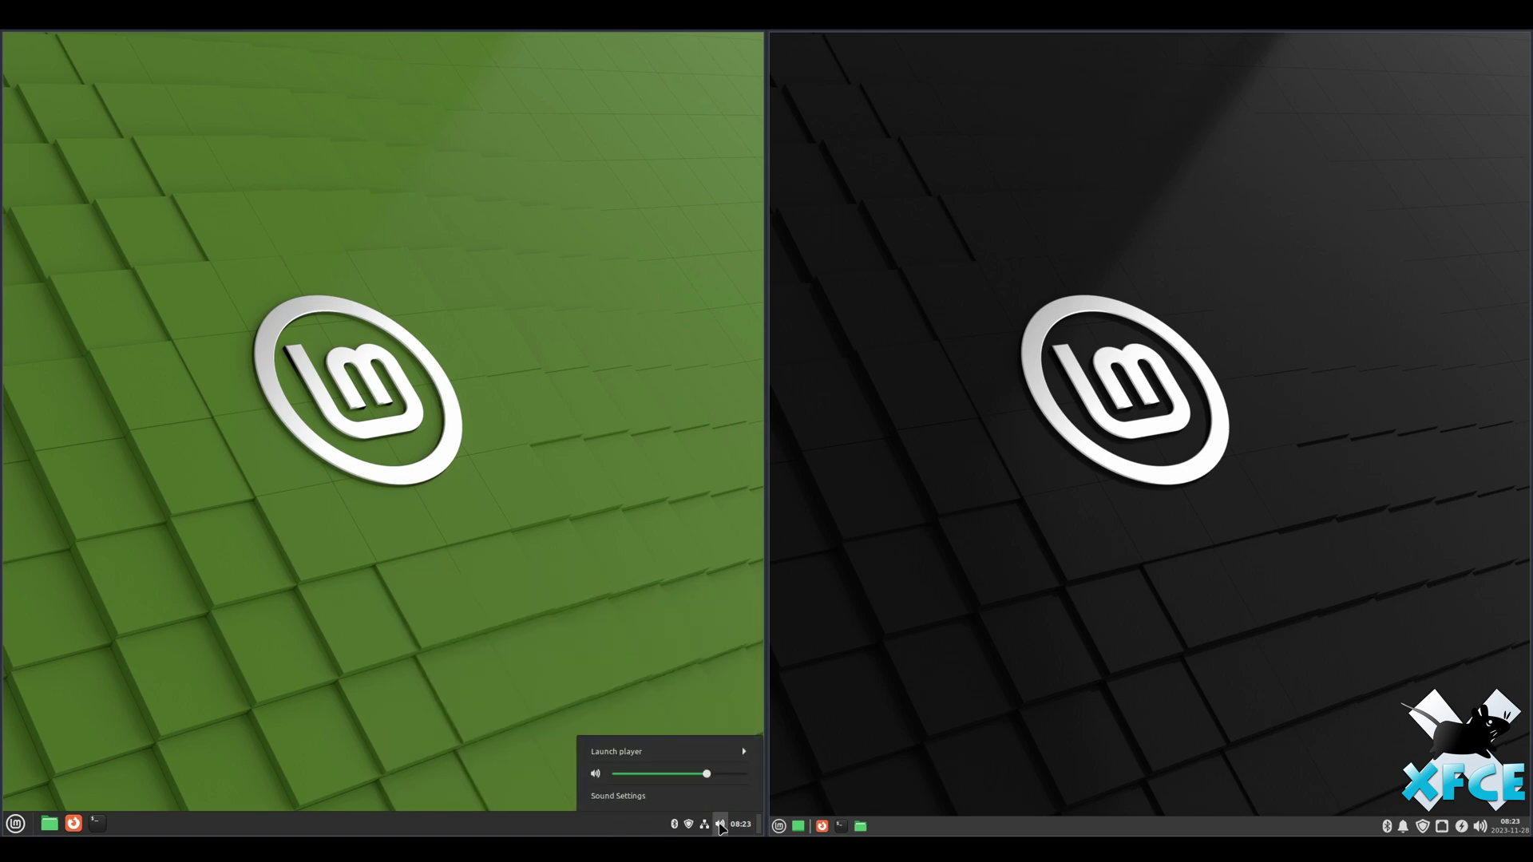
{"action": "left_click", "coordinate": [721, 826]}
{"action": "left_click", "coordinate": [704, 824]}
{"action": "left_click", "coordinate": [704, 824]}
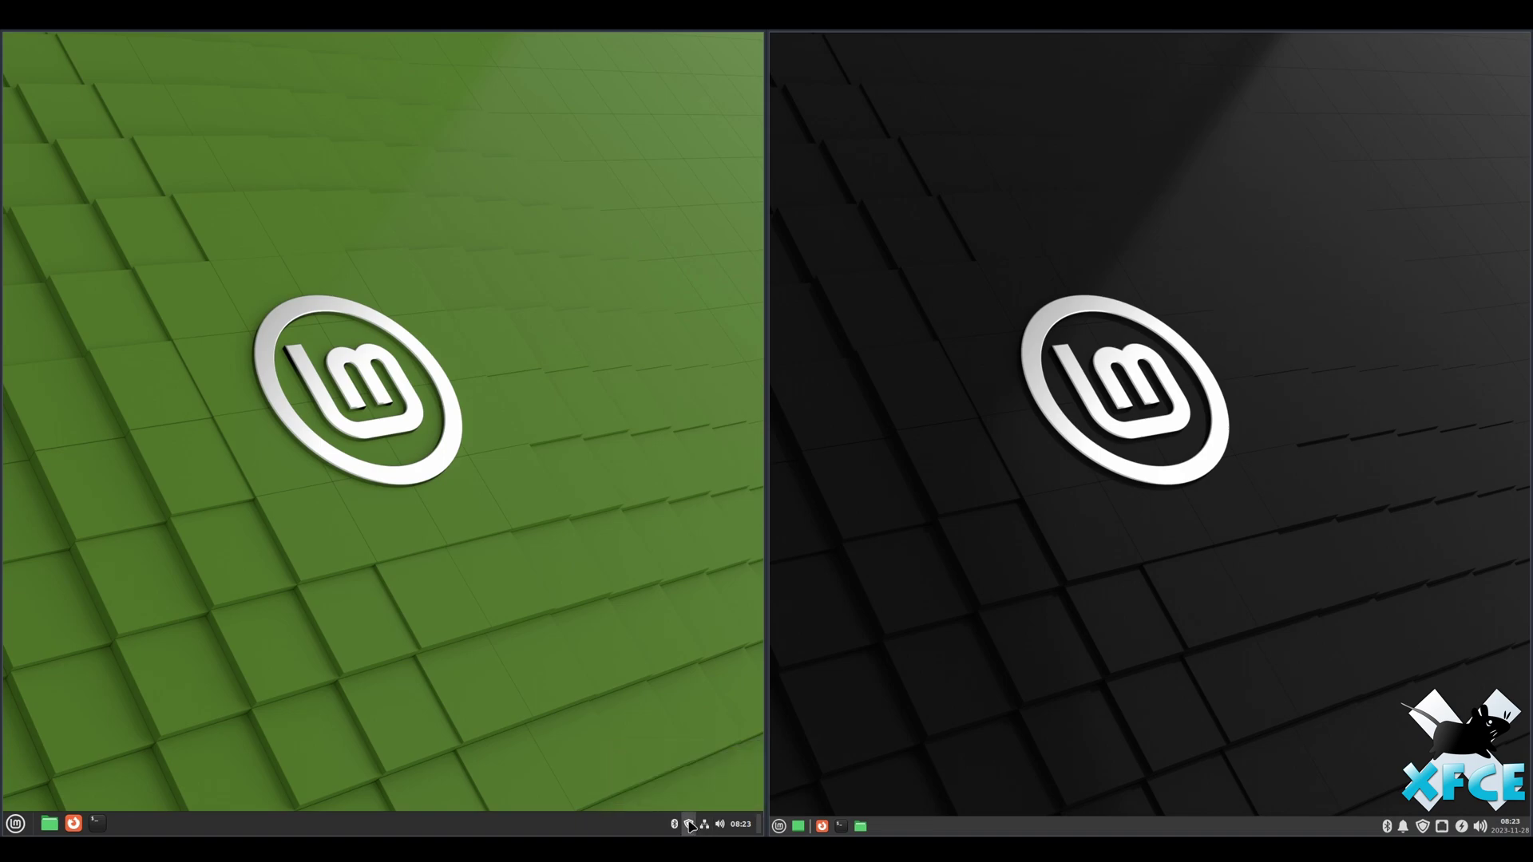
{"action": "left_click", "coordinate": [689, 825]}
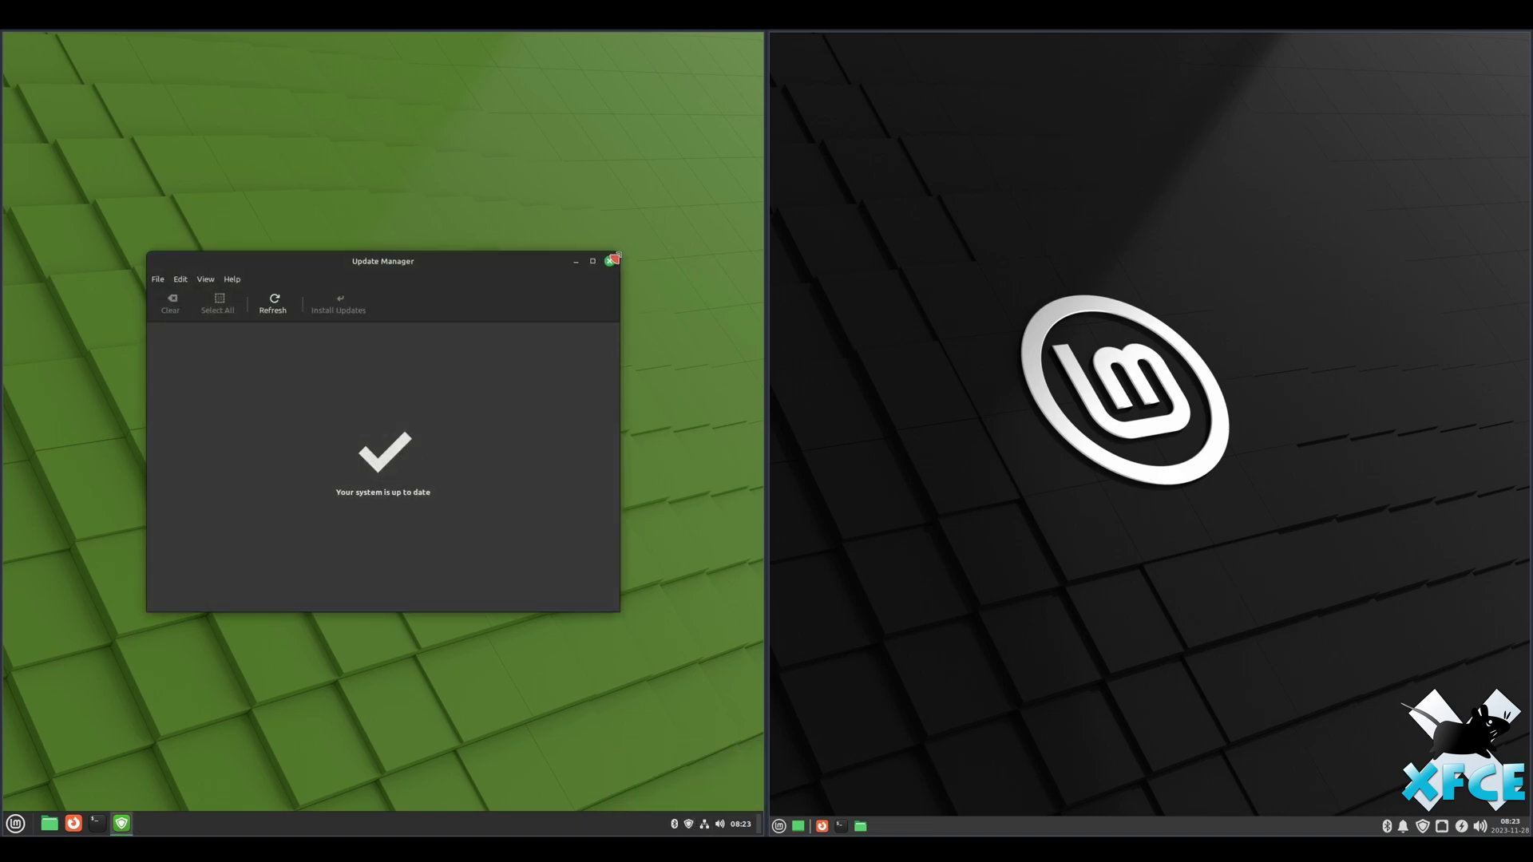
{"action": "left_click", "coordinate": [609, 262]}
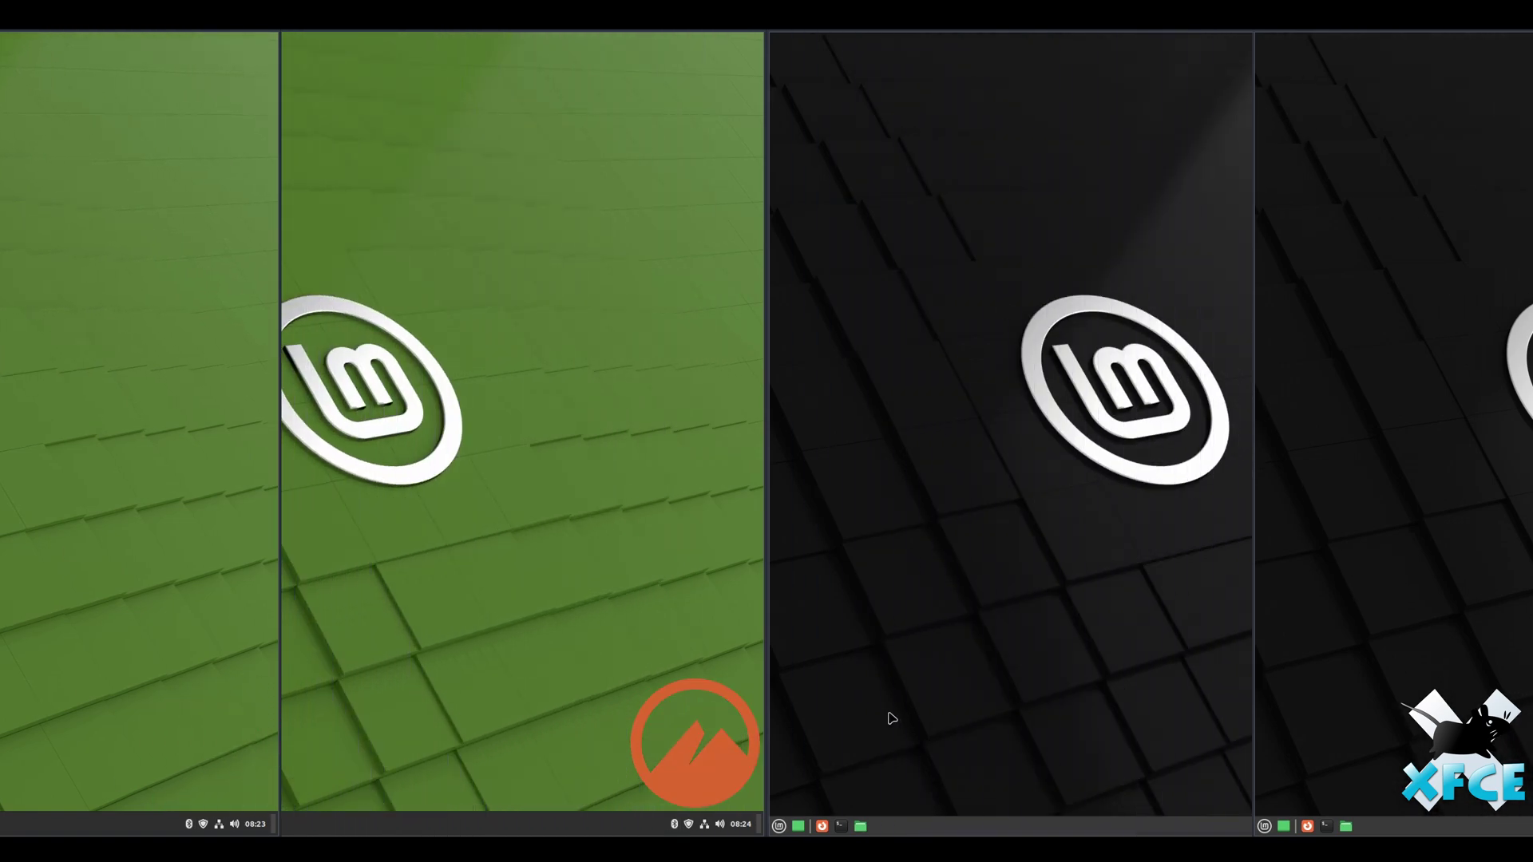
Open a terminal on each desktop and place both beside the centre divider.
{"action": "left_click", "coordinate": [842, 827]}
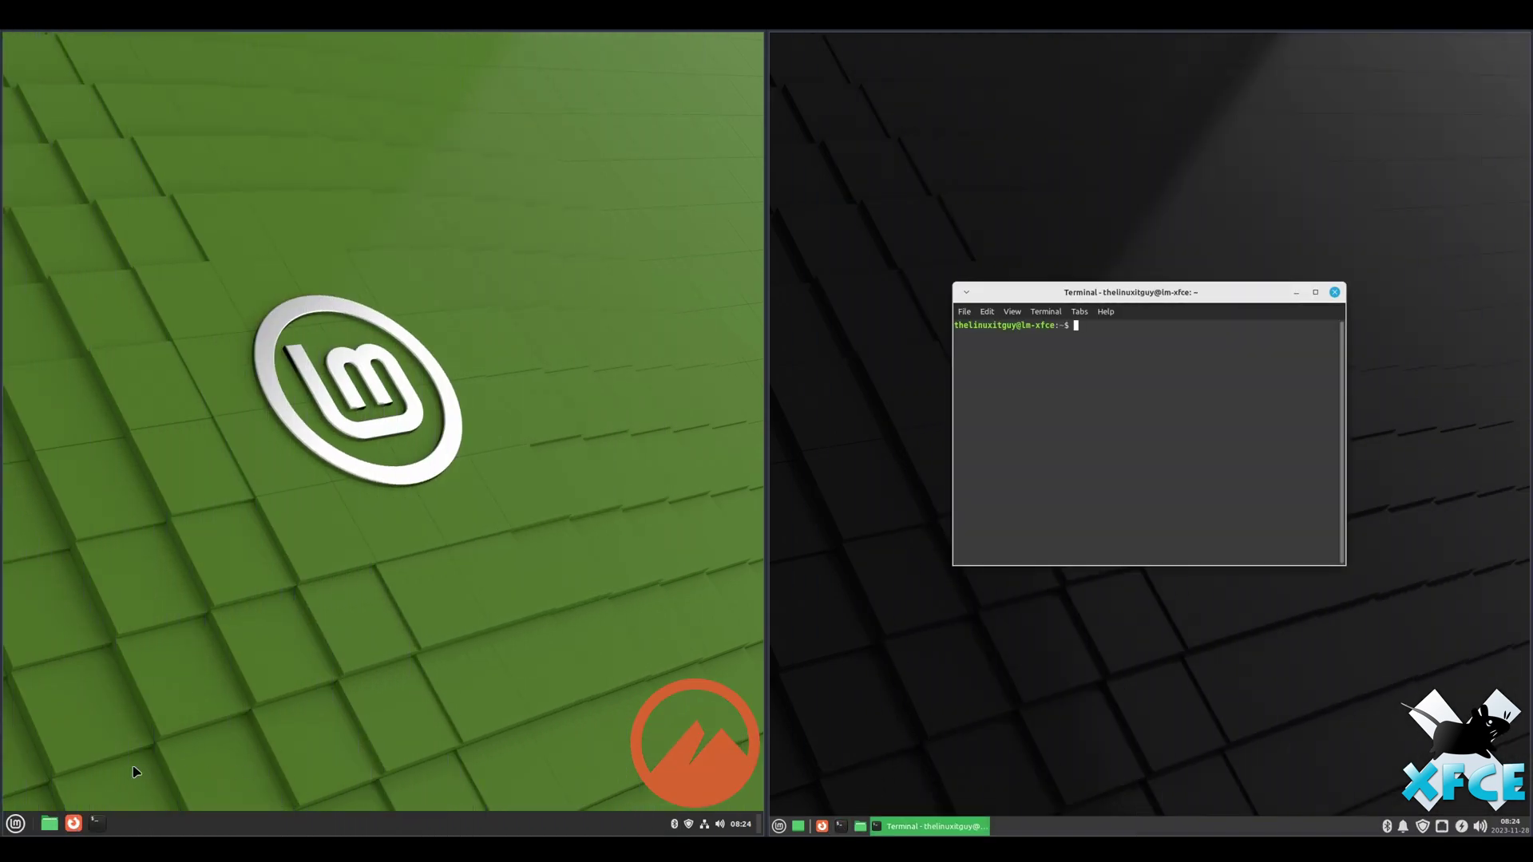
{"action": "left_click", "coordinate": [97, 823]}
{"action": "left_click_drag", "start_coordinate": [410, 114], "coordinate": [597, 226]}
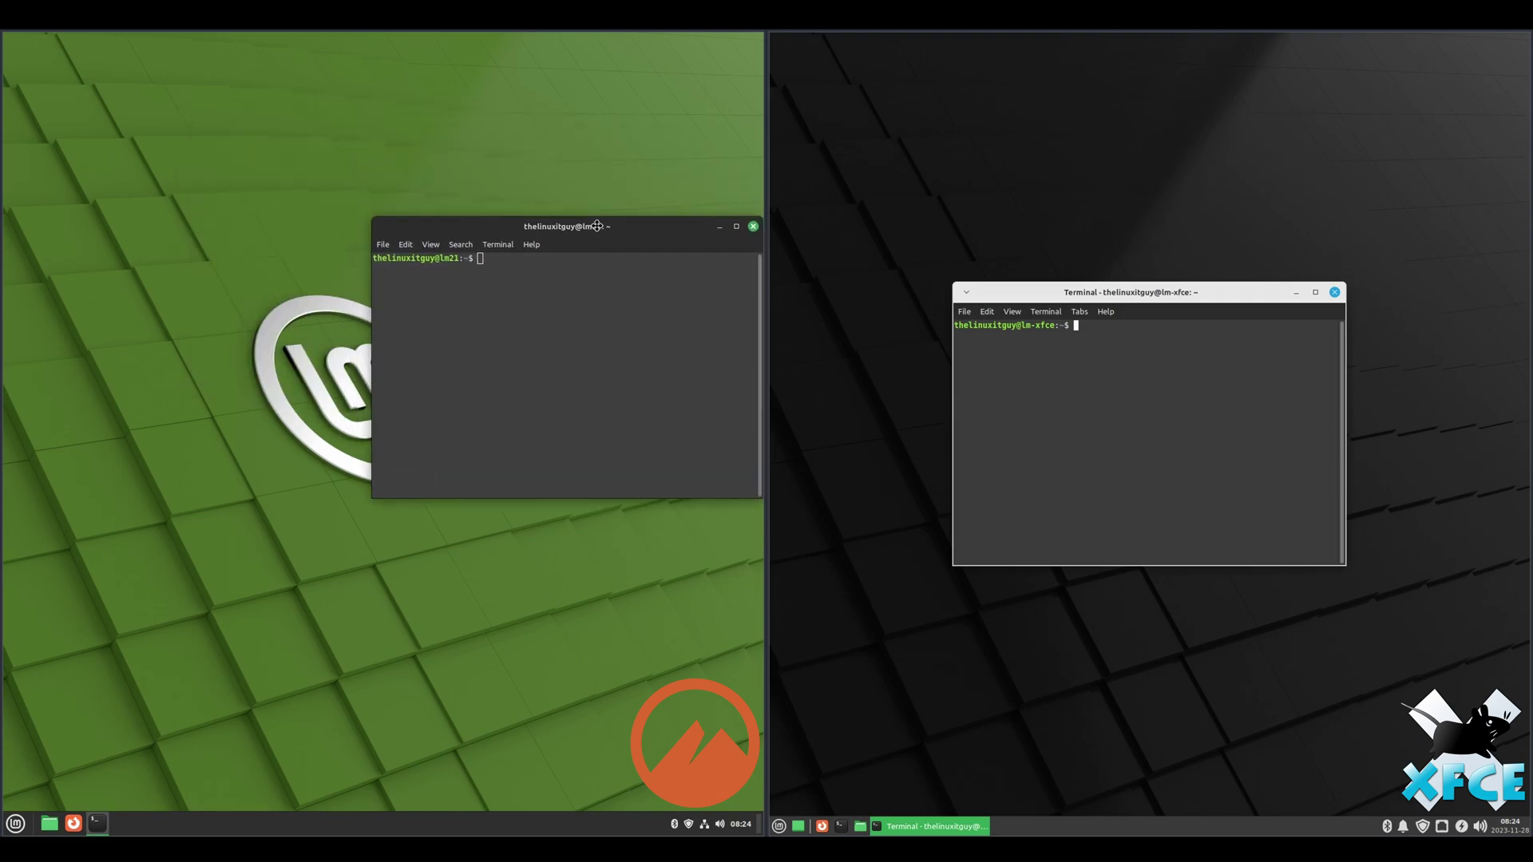
{"action": "left_click_drag", "start_coordinate": [1126, 297], "coordinate": [946, 231]}
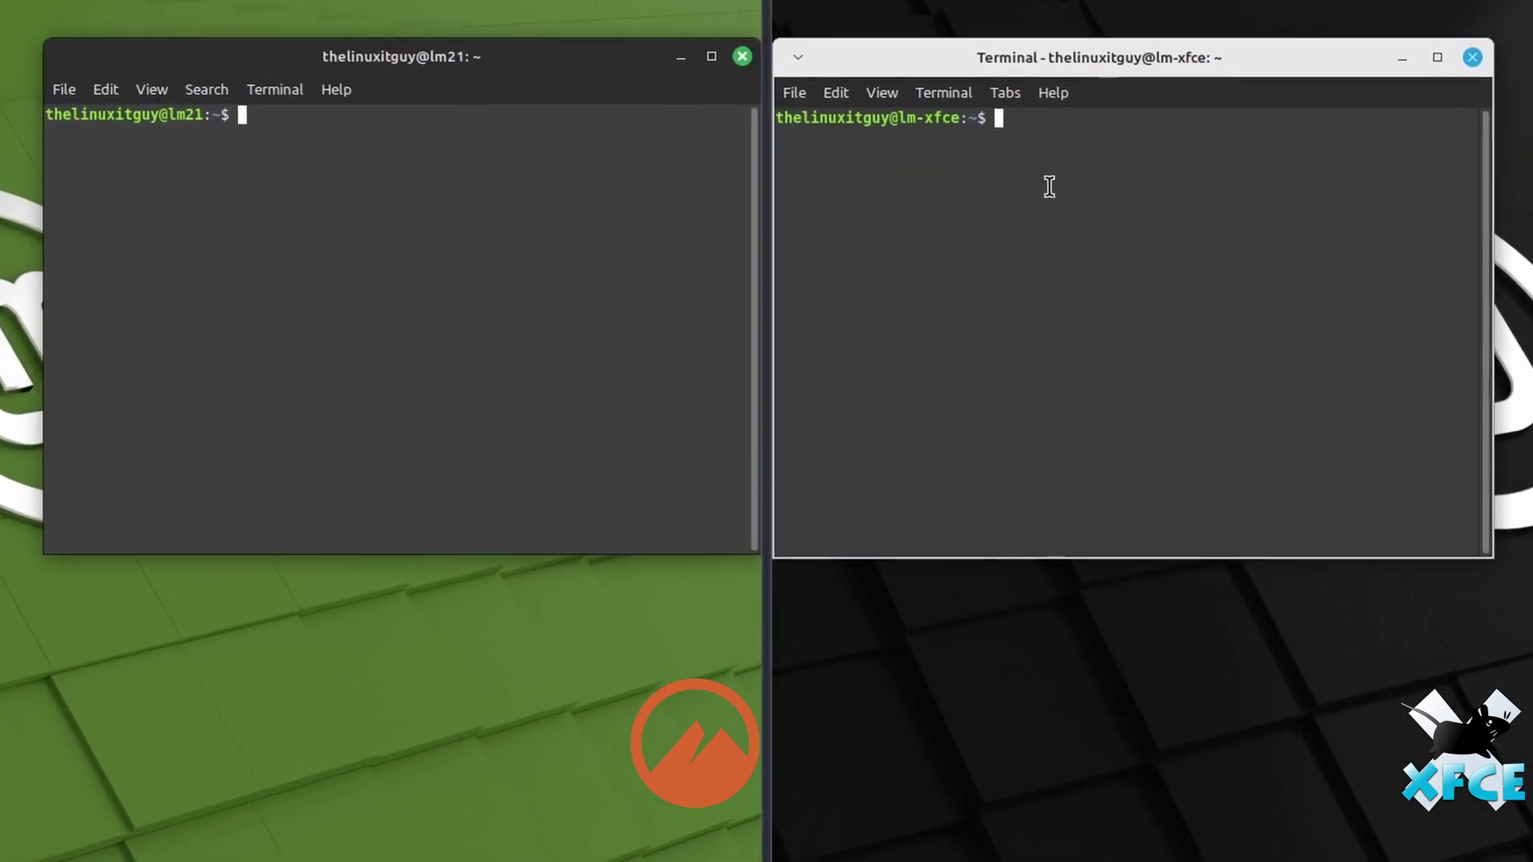
Run neofetch in the Xfce and Cinnamon terminals.
{"action": "type", "text": "neofetch"}
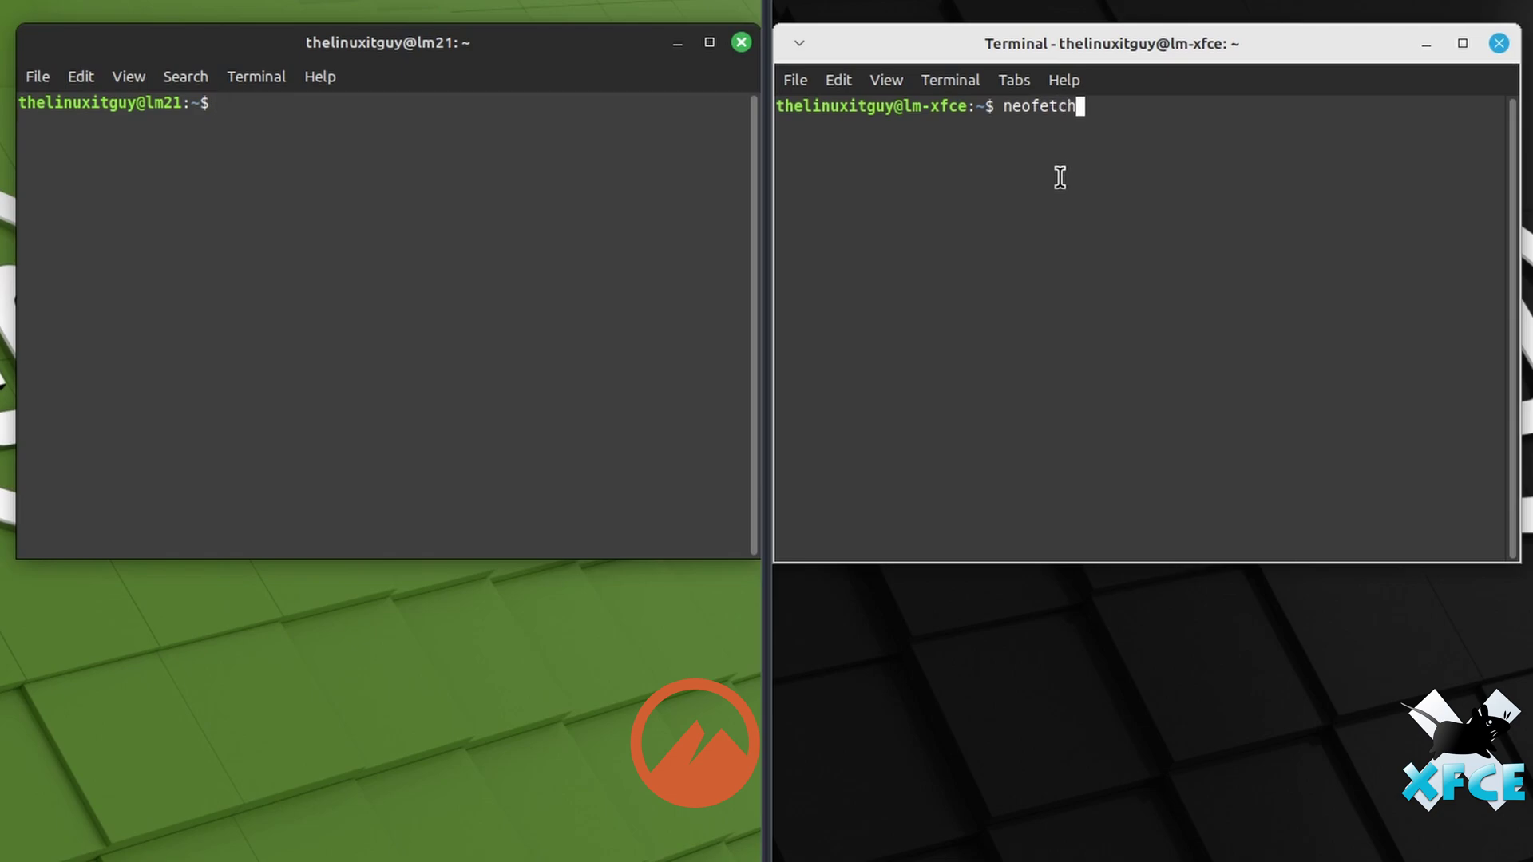
{"action": "key", "text": "Return"}
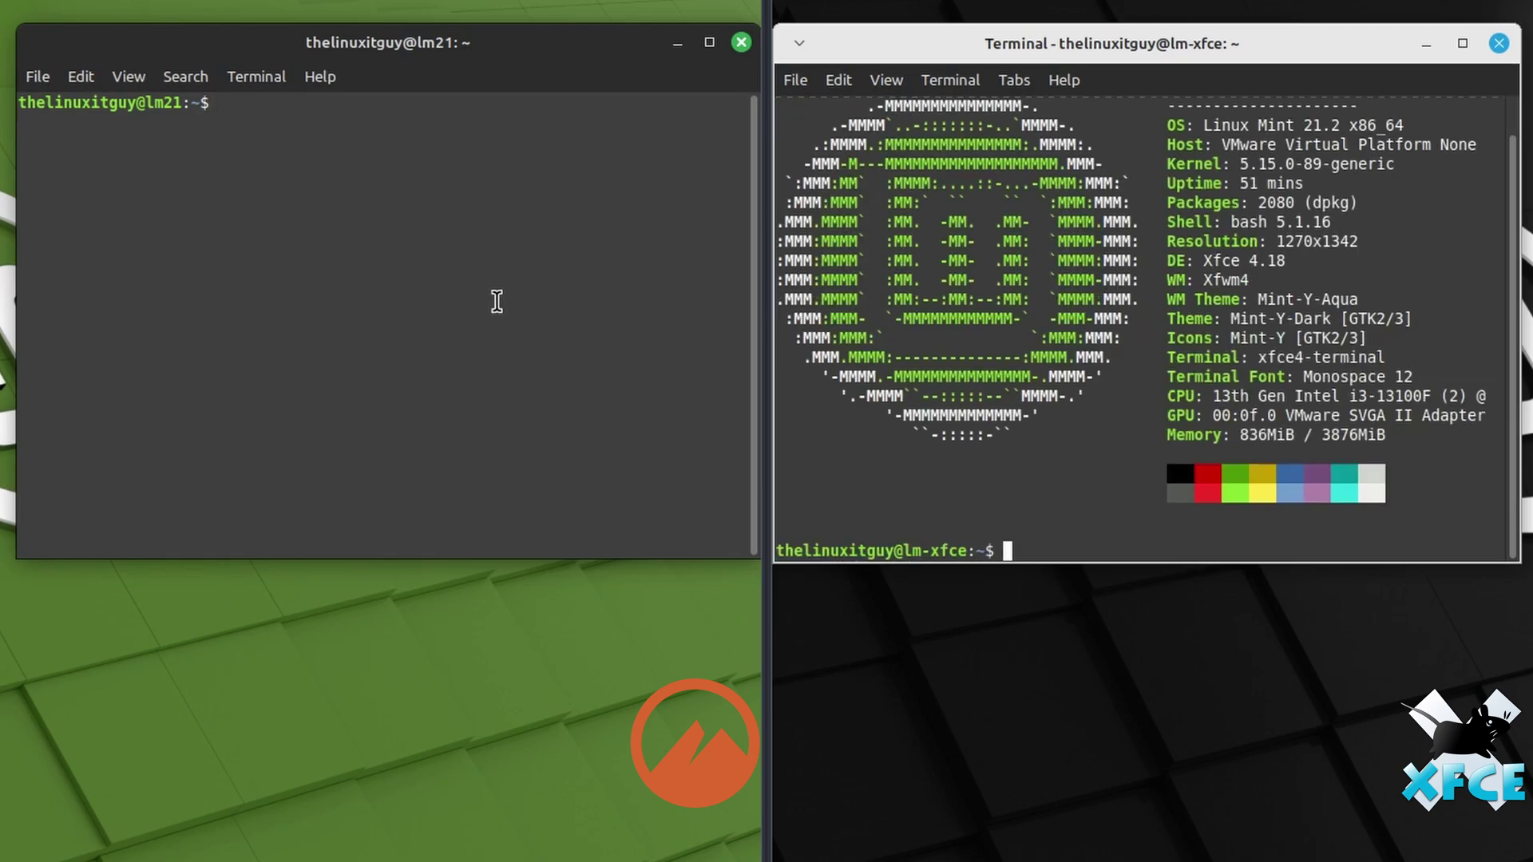
{"action": "type", "text": "neofetch"}
{"action": "key", "text": "Return"}
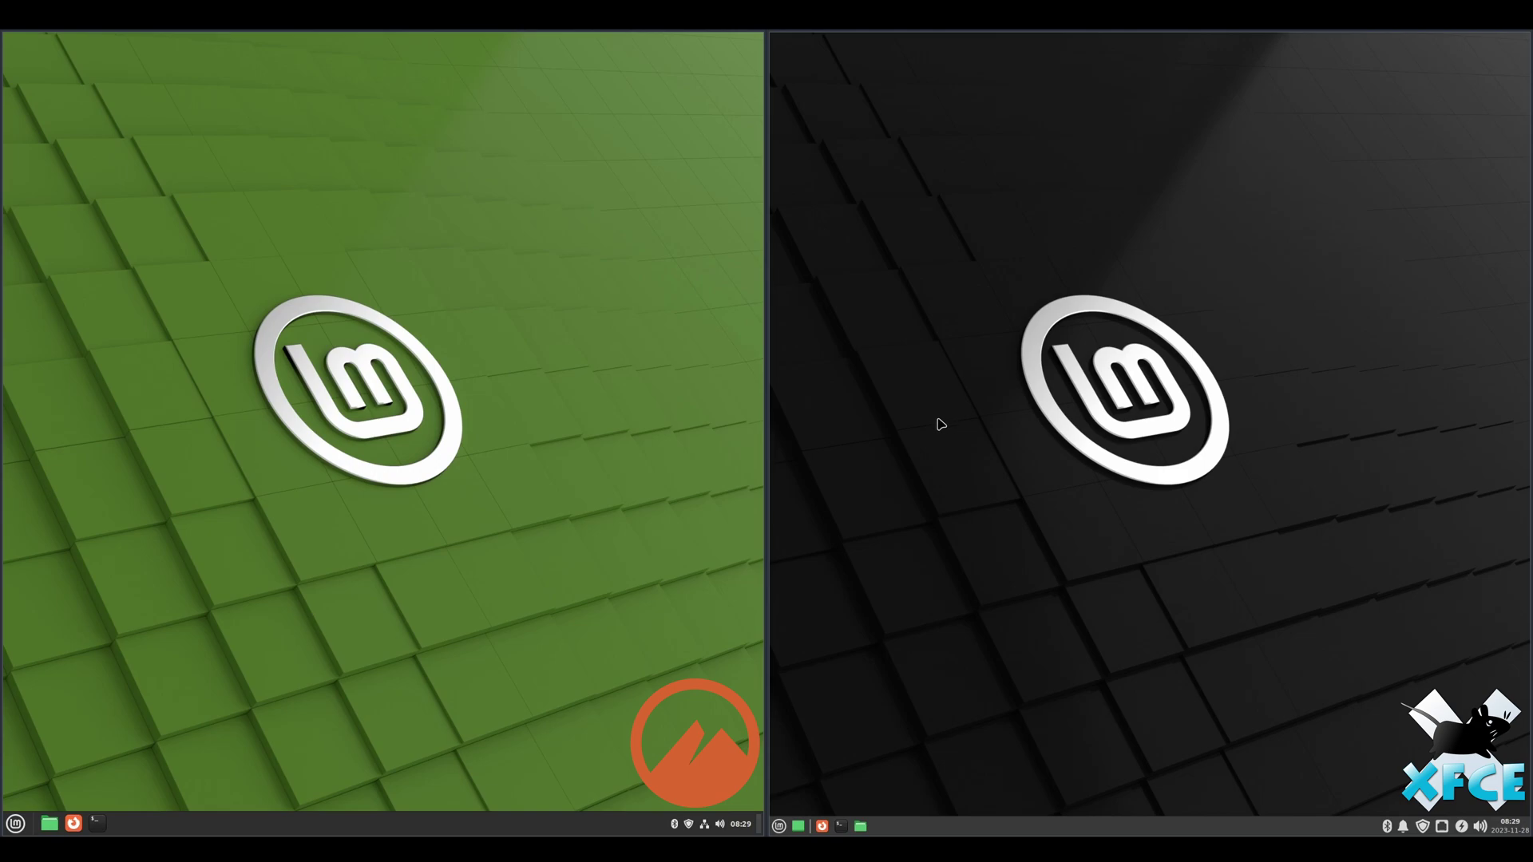
Open Xfce's Desktop settings from the desktop menu and maximize the window.
{"action": "right_click", "coordinate": [938, 429]}
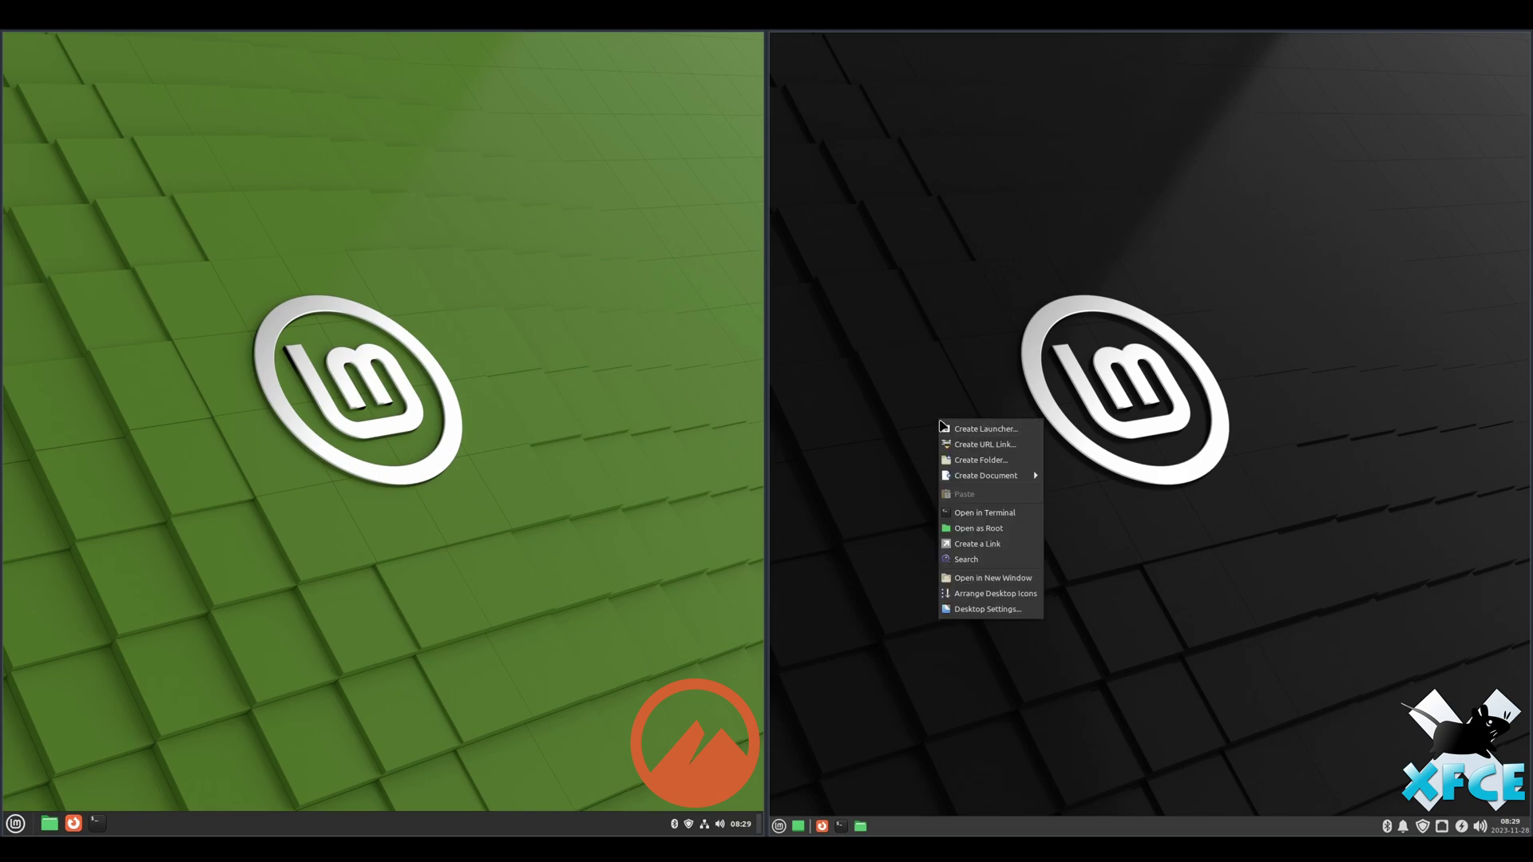
{"action": "left_click", "coordinate": [973, 609]}
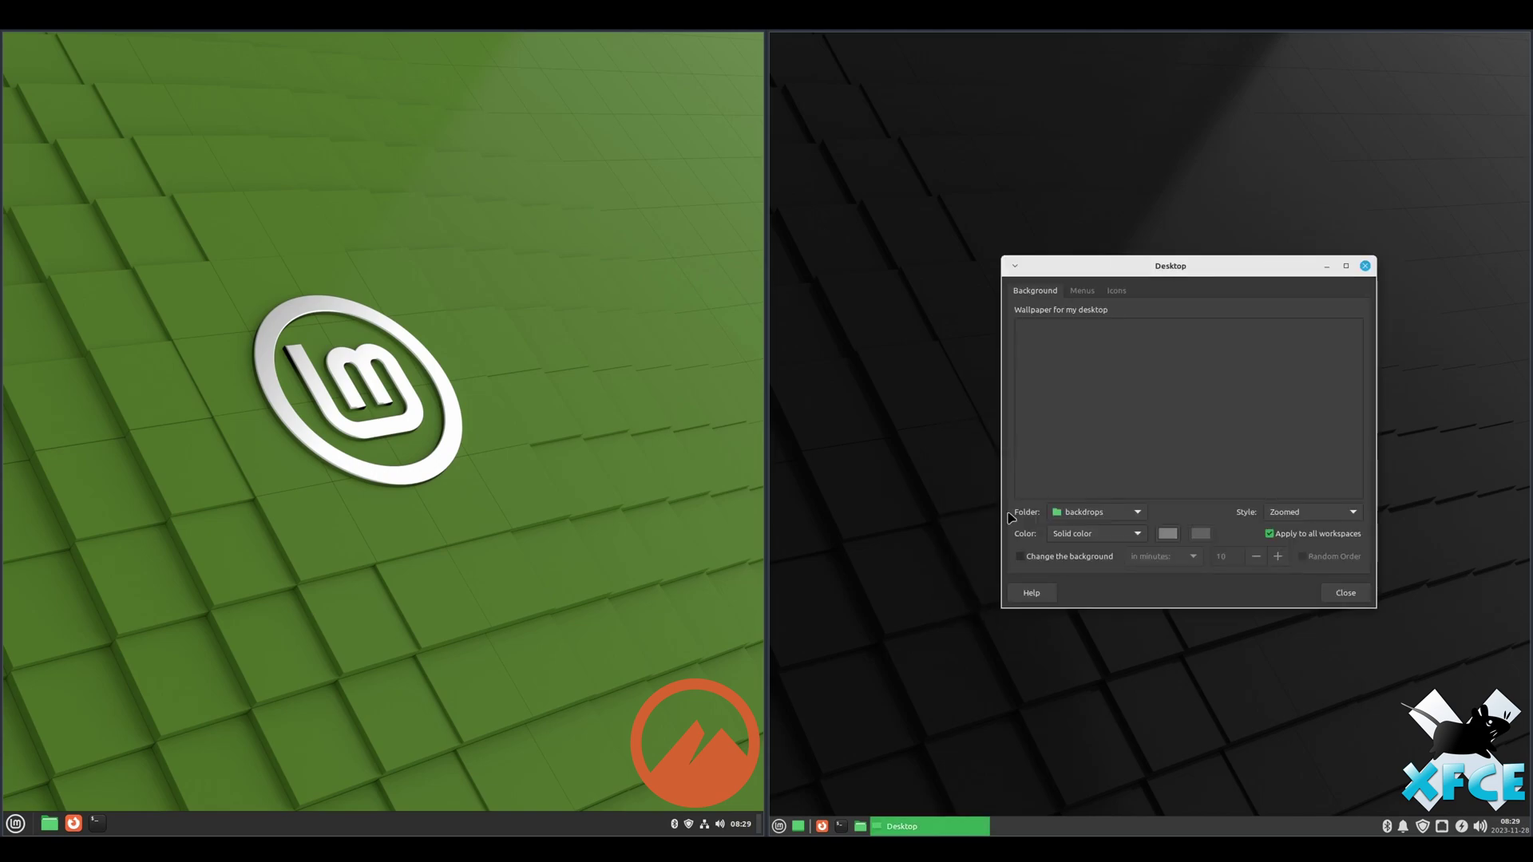
{"action": "left_click", "coordinate": [1347, 266]}
Open Cinnamon's Backgrounds window, maximize it, and browse the Linux Mint wallpapers.
{"action": "right_click", "coordinate": [557, 475]}
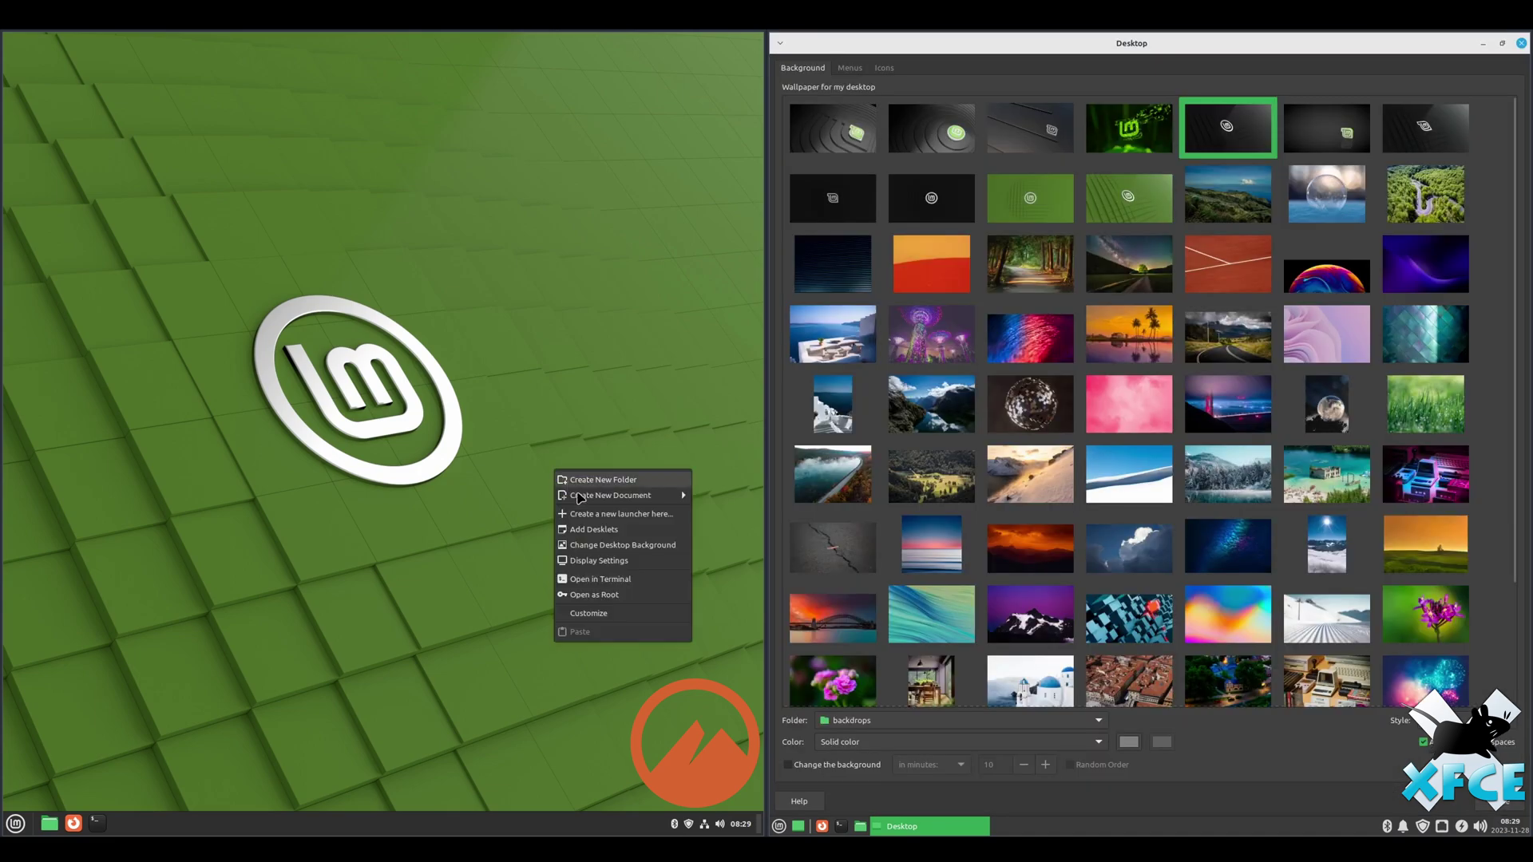
{"action": "left_click", "coordinate": [606, 549]}
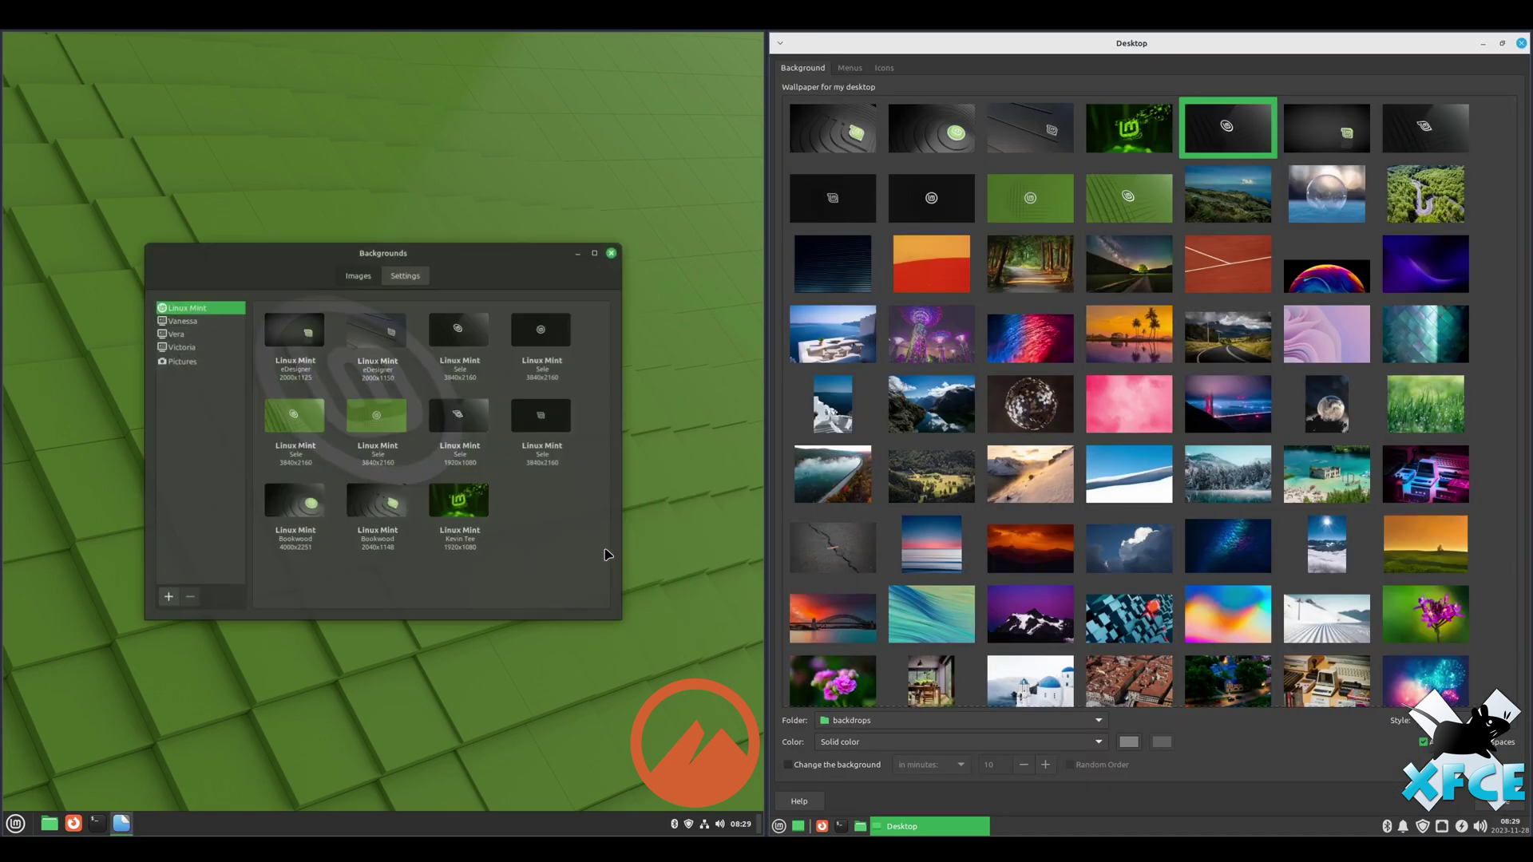
{"action": "left_click", "coordinate": [599, 254]}
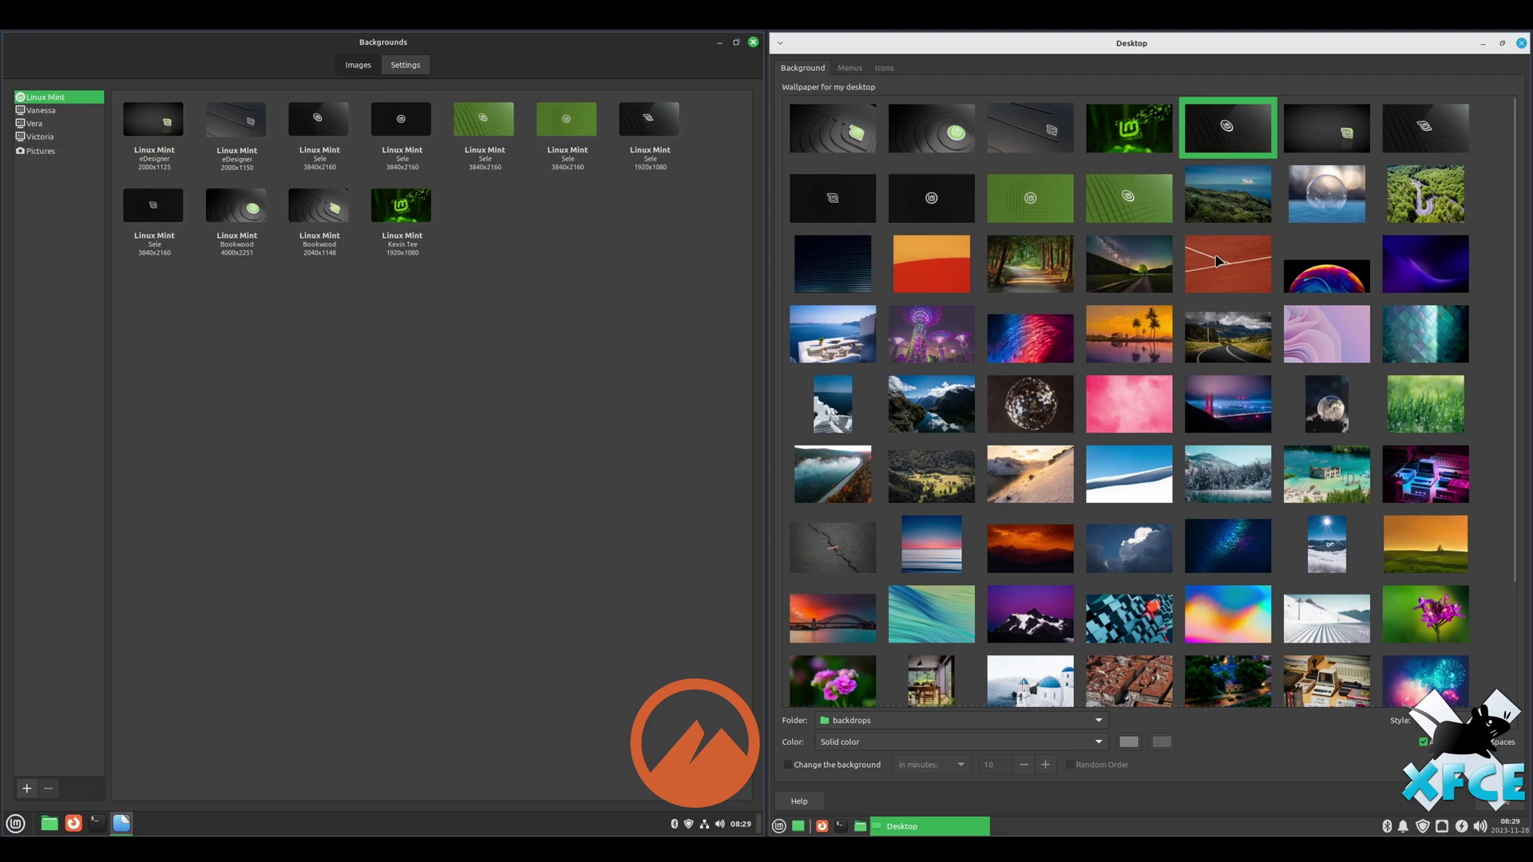
{"action": "scroll", "coordinate": [1514, 418], "scroll_direction": "down", "scroll_amount": 2}
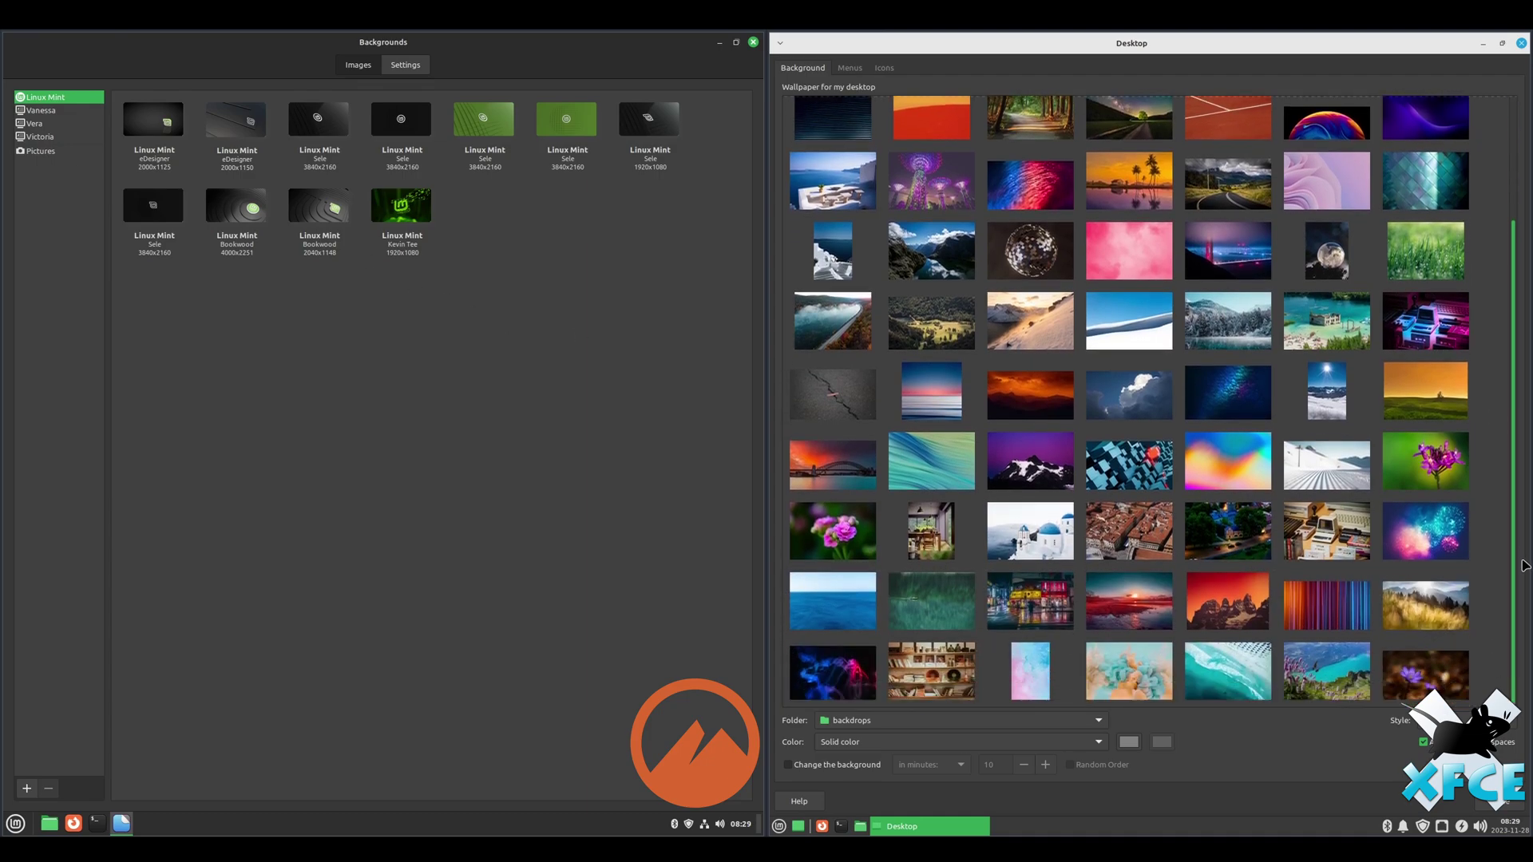
{"action": "scroll", "coordinate": [1515, 418], "scroll_direction": "up", "scroll_amount": 2}
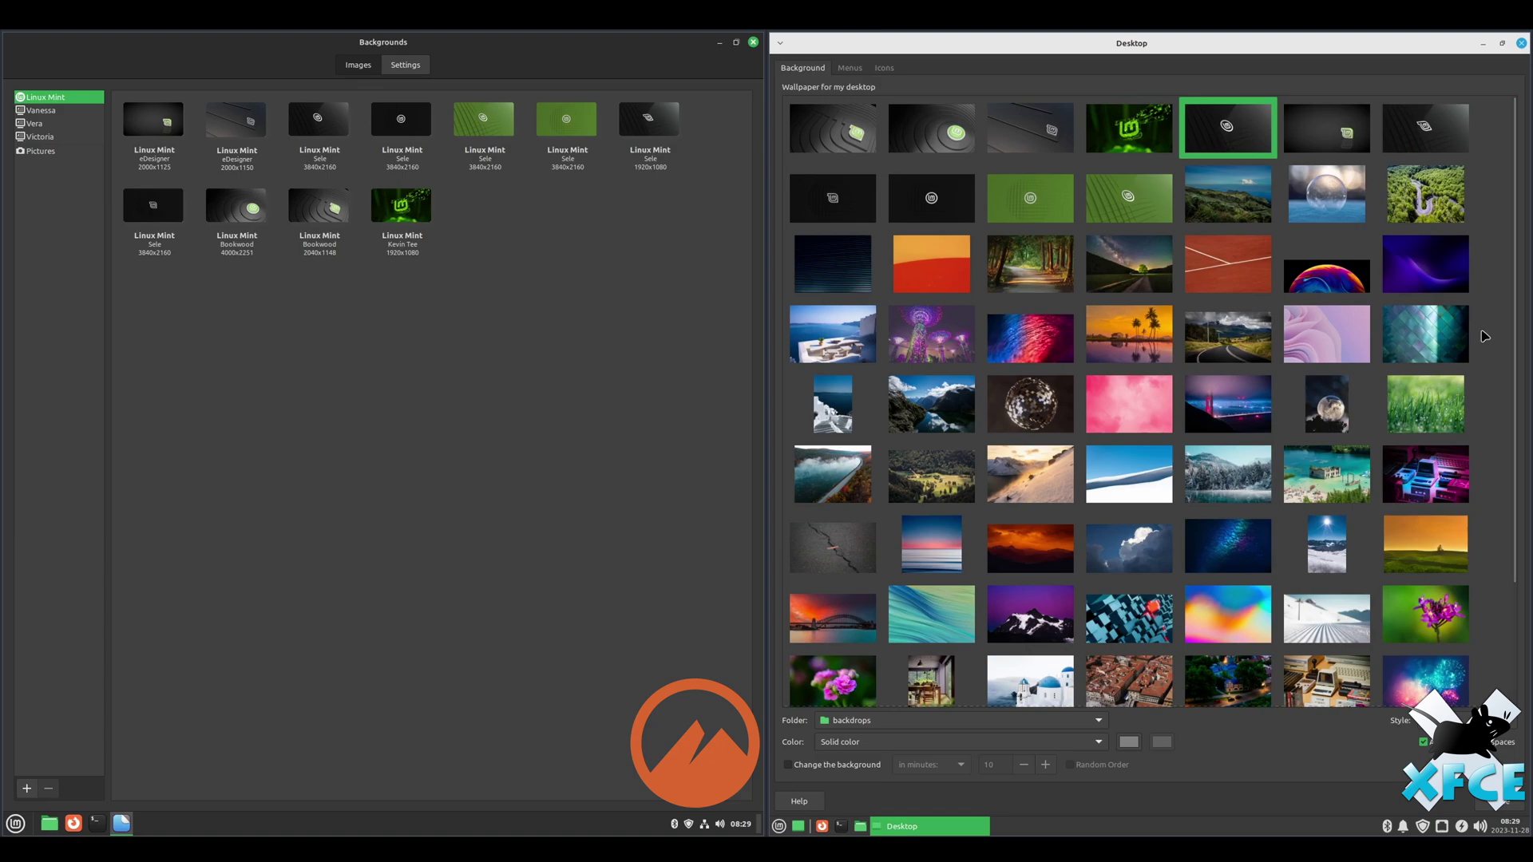